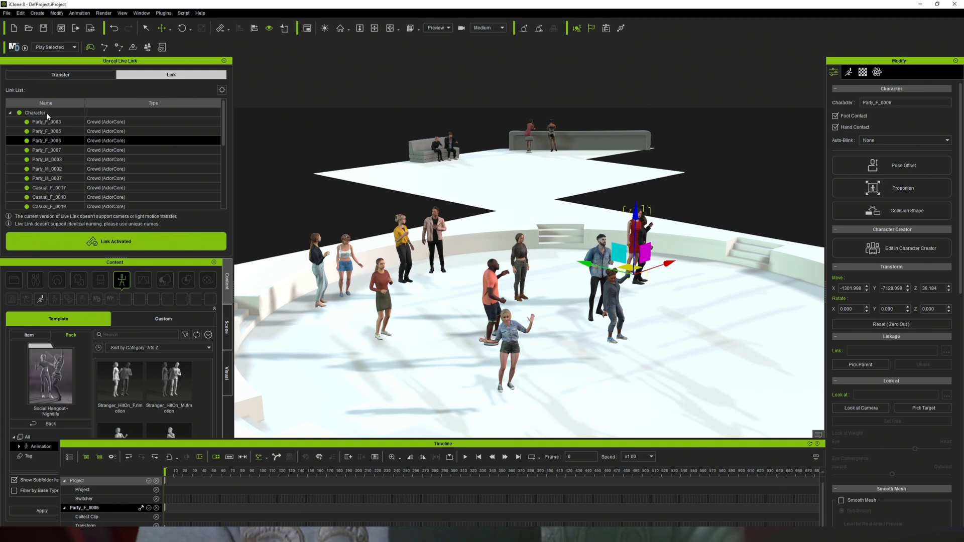
left_click(64, 76)
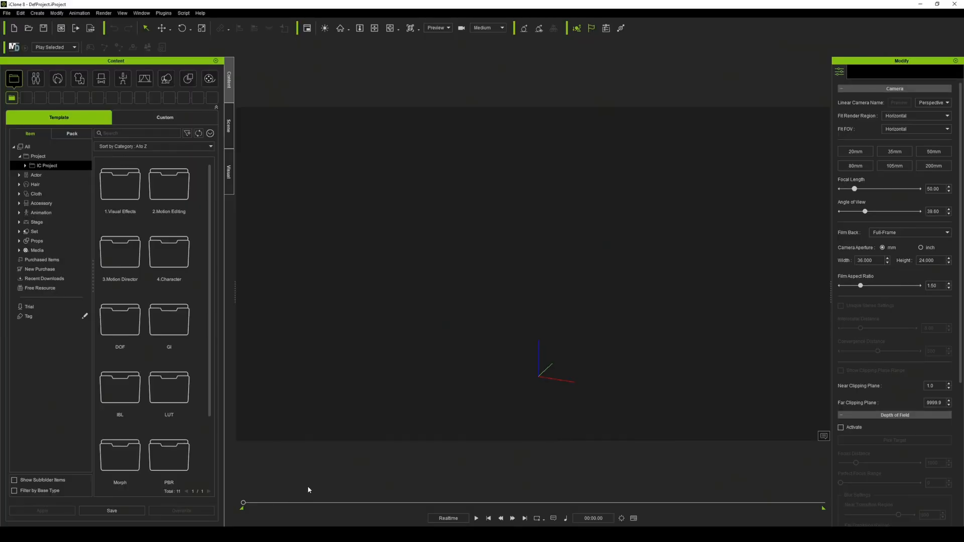
Step: Open the web page for getting the Character Creator & iClone Auto Setup tool for Unreal
left_click(169, 14)
mouse_move(181, 35)
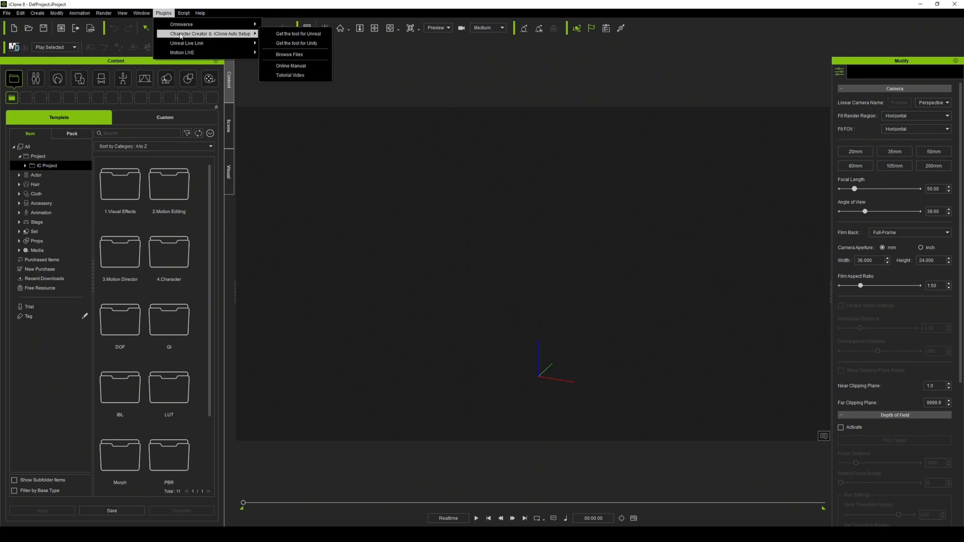
left_click(290, 37)
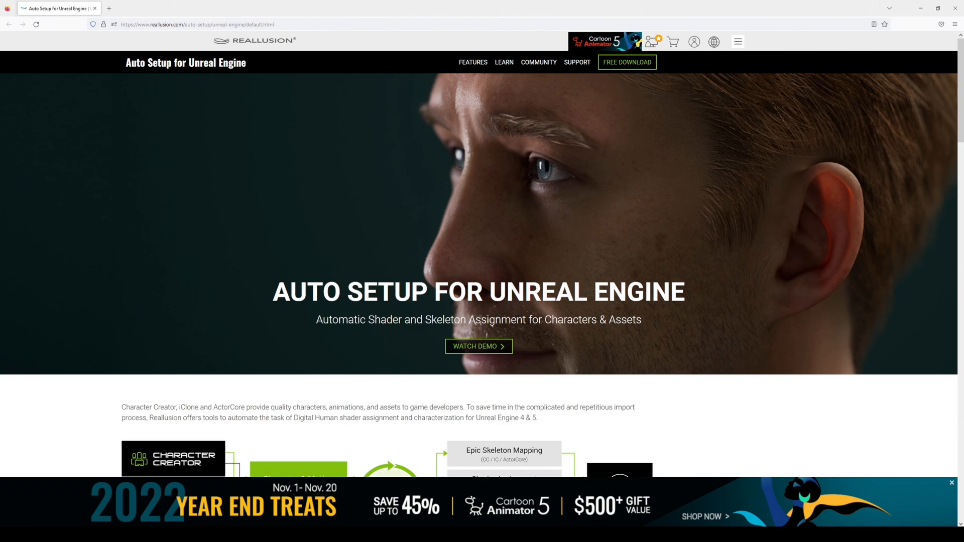
Step: Switch to File Explorer and look through the Auto Setup versions for Unreal in Reallusion's Shared Plugins folder
mouse_move(71, 534)
left_click(66, 506)
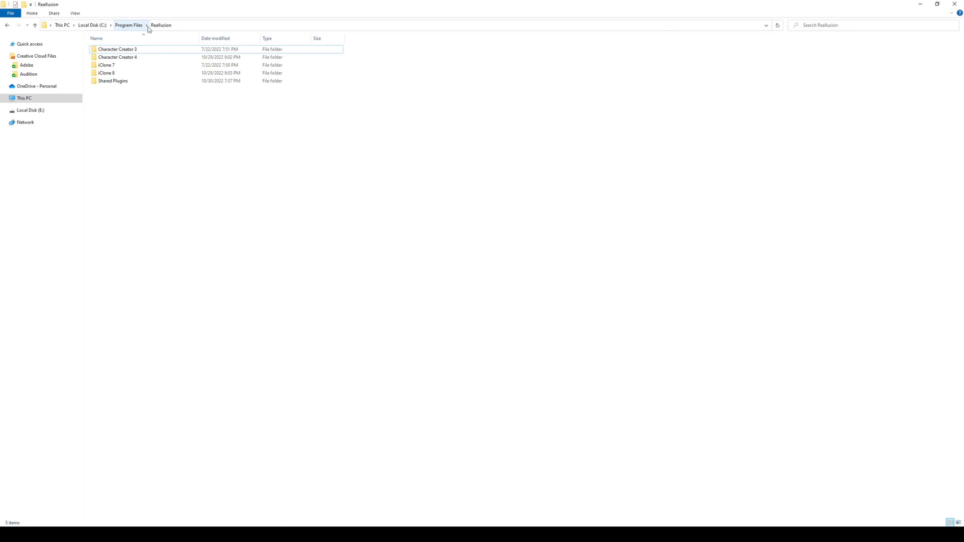
double_click(115, 81)
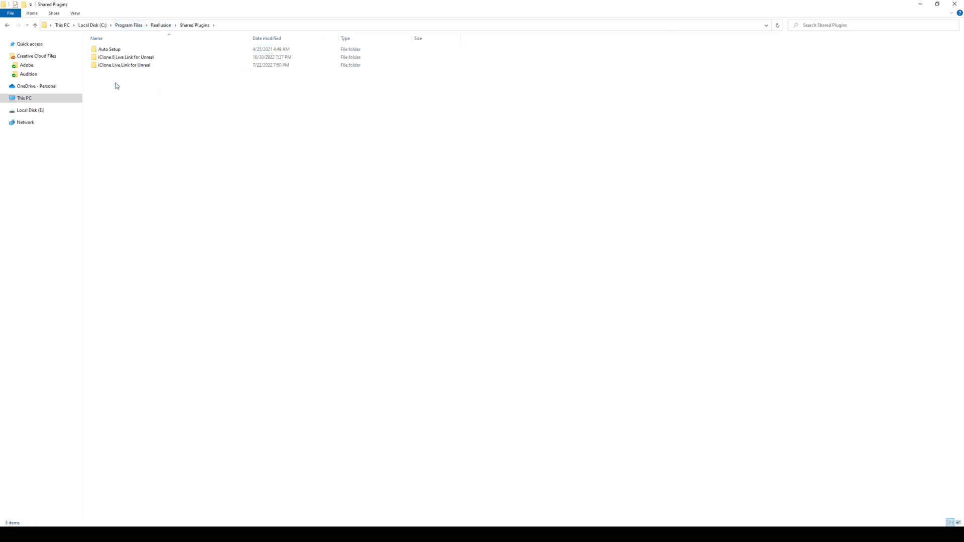
left_click(139, 61)
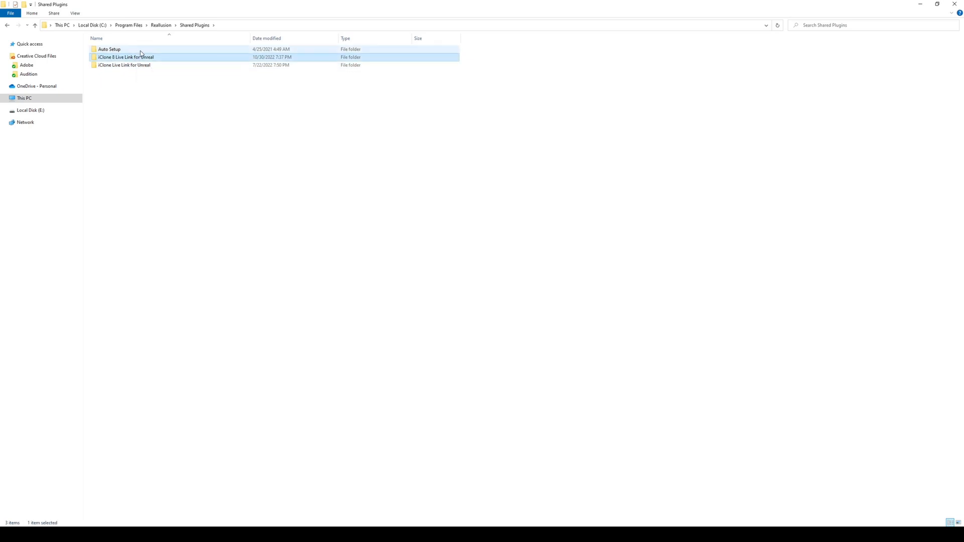
double_click(141, 50)
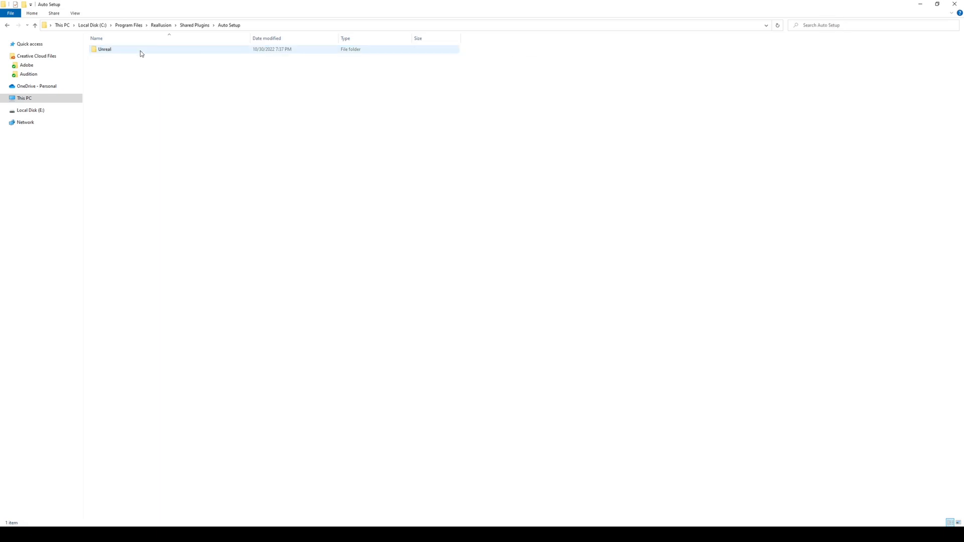
double_click(142, 50)
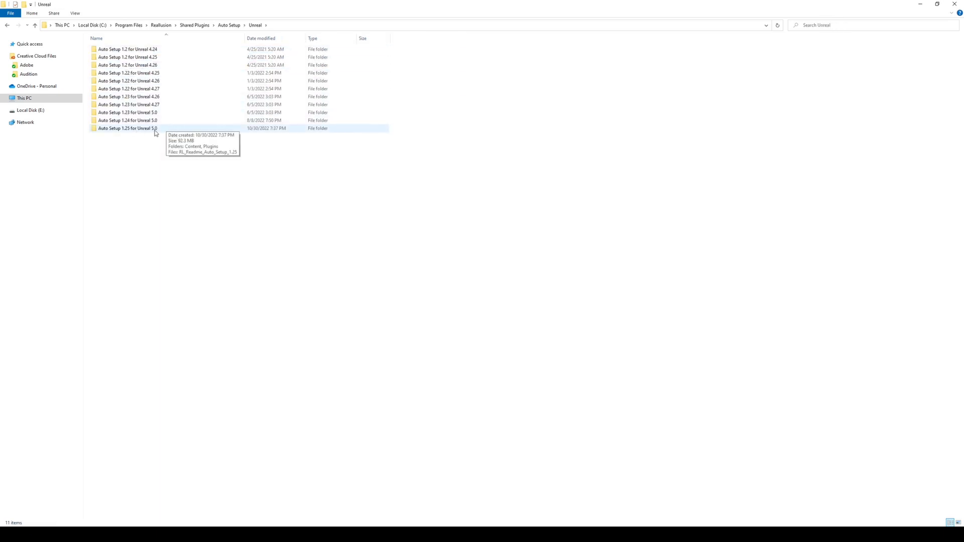
Step: Copy the Plugins folder from iClone Live Link Plug-in for Unreal 5.0 inside the iClone 8 Live Link for Unreal folder
left_click(198, 25)
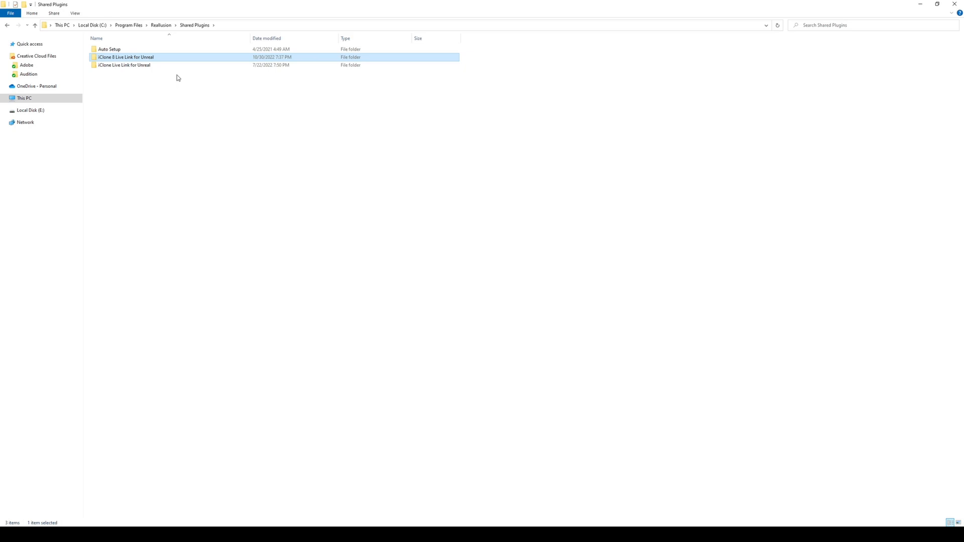
double_click(151, 57)
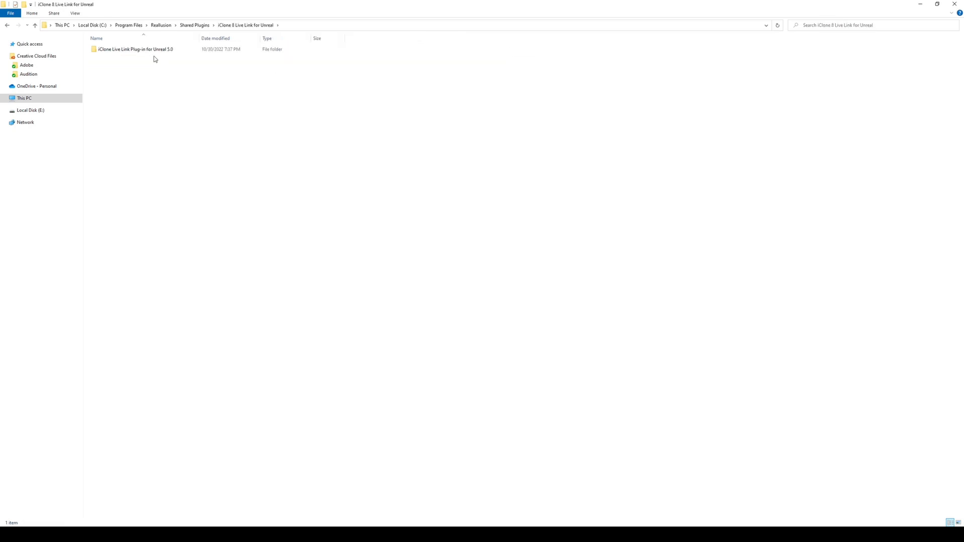
double_click(154, 50)
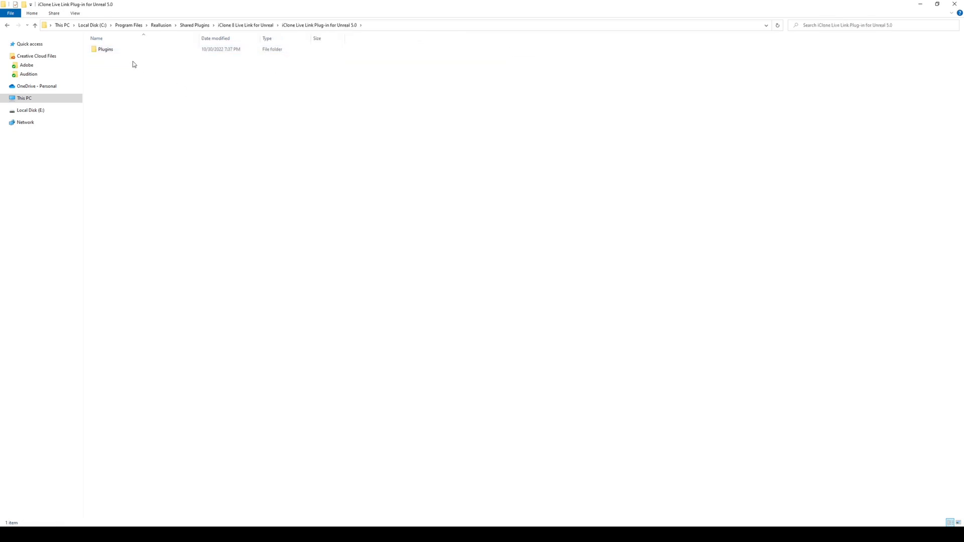
left_click(110, 52)
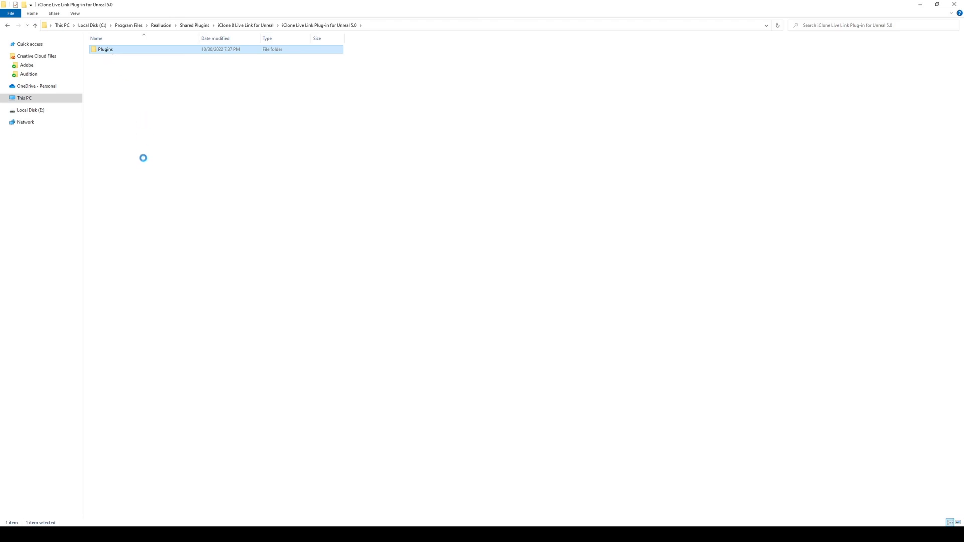
right_click(108, 49)
left_click(127, 227)
Step: Paste the copied Live Link Plugins folder into the Reallusion project folder under Unreal Projects
mouse_move(83, 535)
left_click(118, 495)
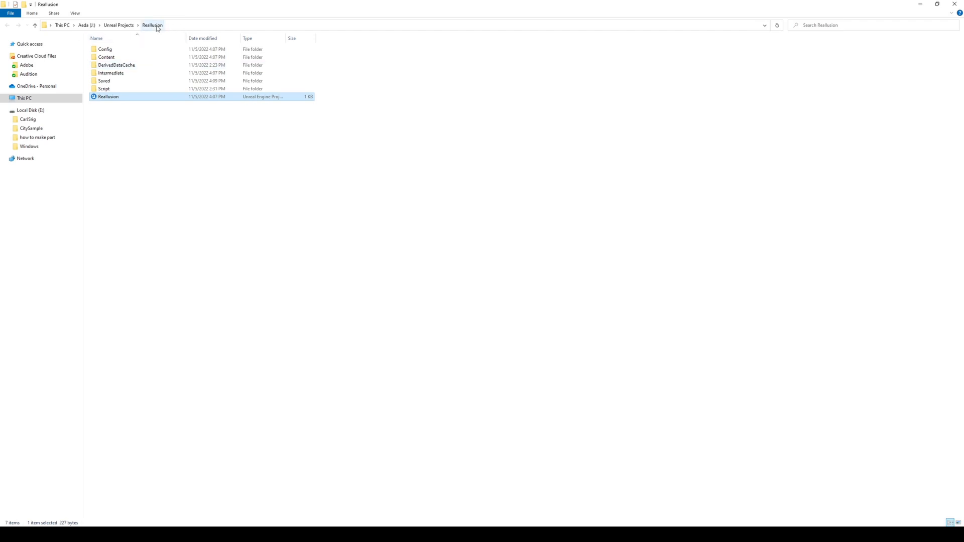
right_click(122, 134)
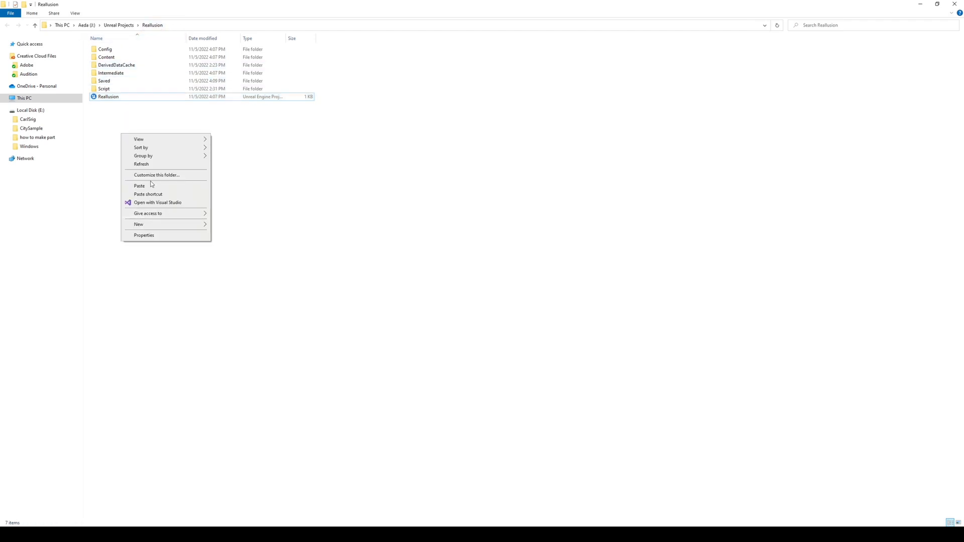
left_click(134, 186)
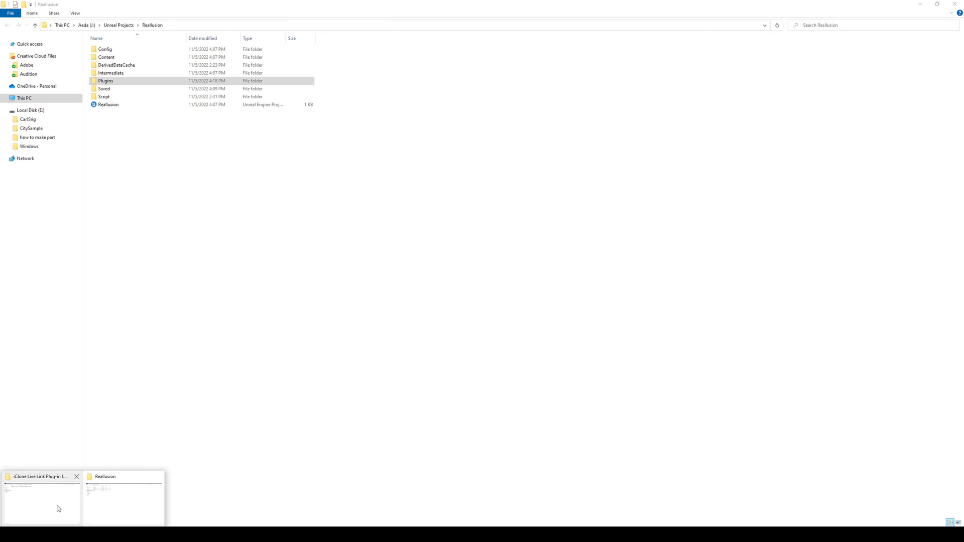
Step: Copy the Content folder, Plugins folder and readme file from the Auto Setup 1.25 for Unreal 5.0 folder
left_click(59, 510)
left_click(195, 25)
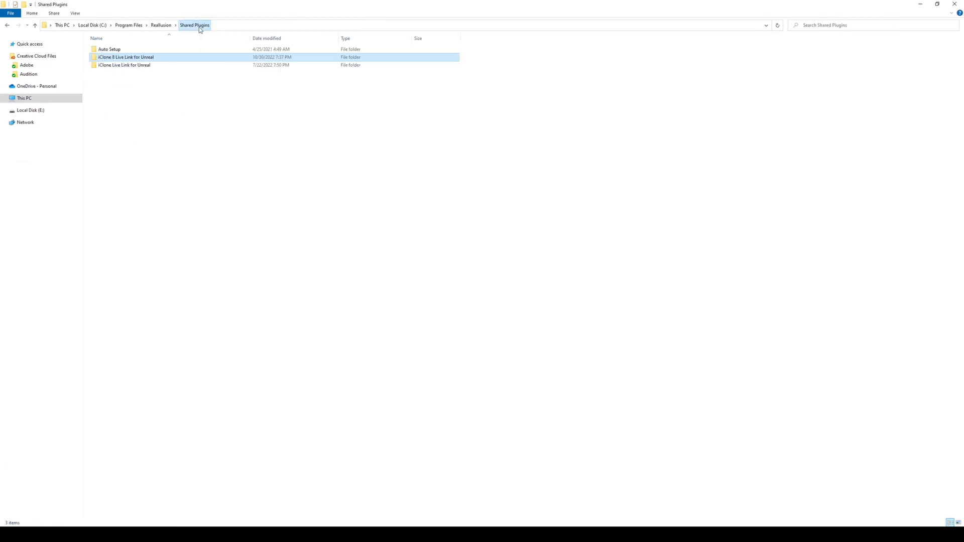
double_click(133, 48)
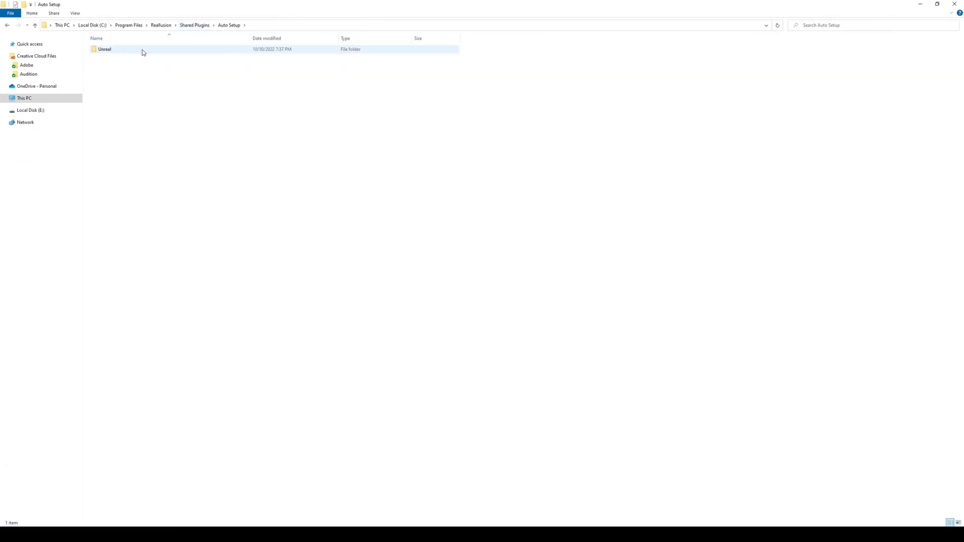
double_click(143, 52)
double_click(127, 130)
left_click_drag(218, 131, 95, 39)
right_click(111, 51)
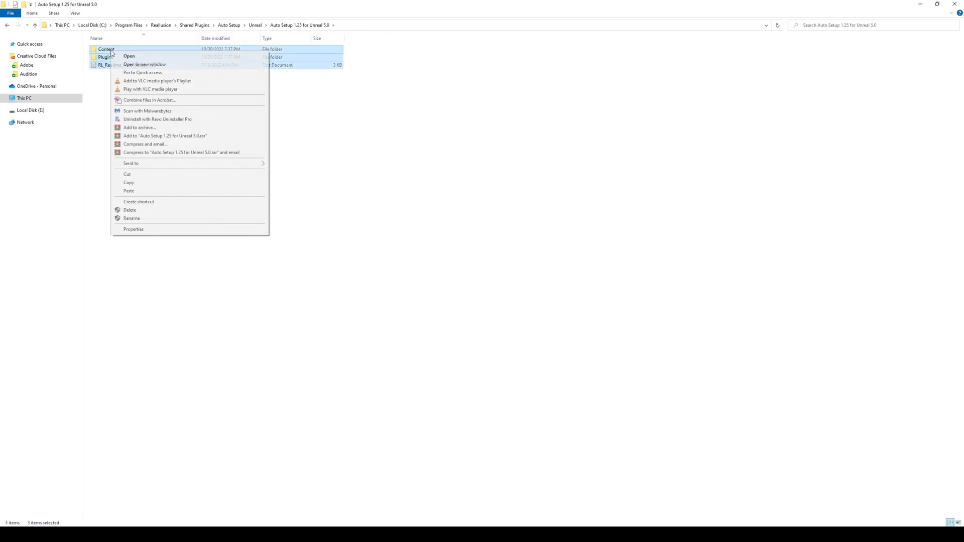
left_click(136, 183)
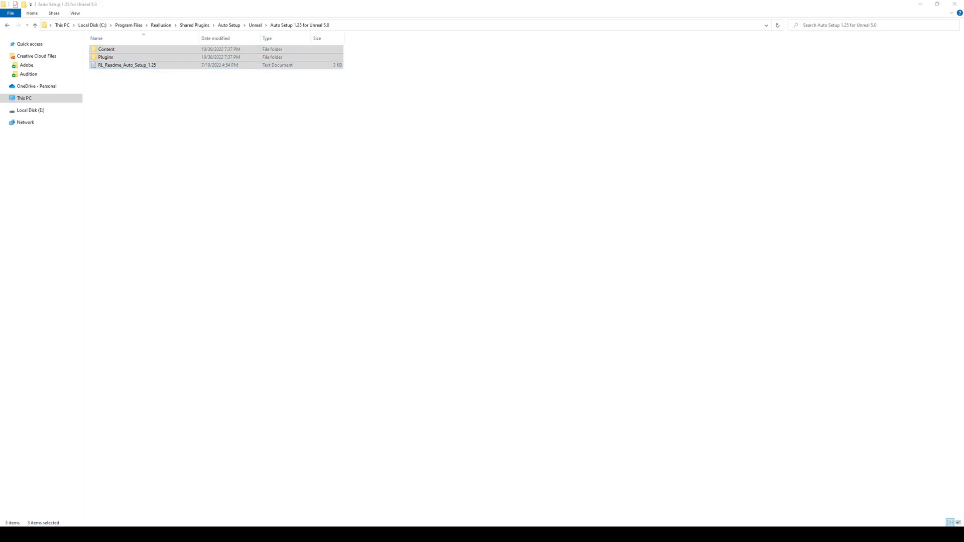
Step: Paste the copied Auto Setup folders and readme into the Reallusion Unreal project folder
left_click(118, 499)
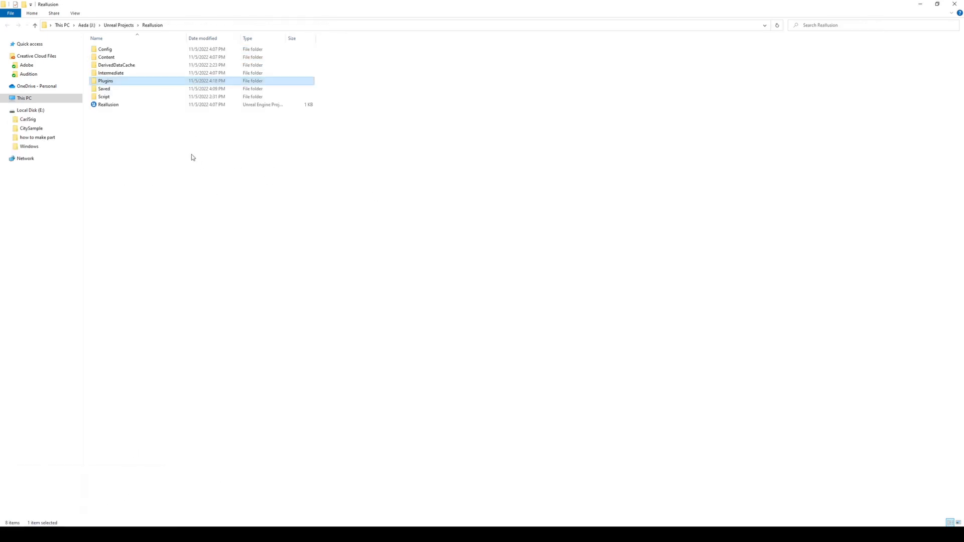
right_click(178, 152)
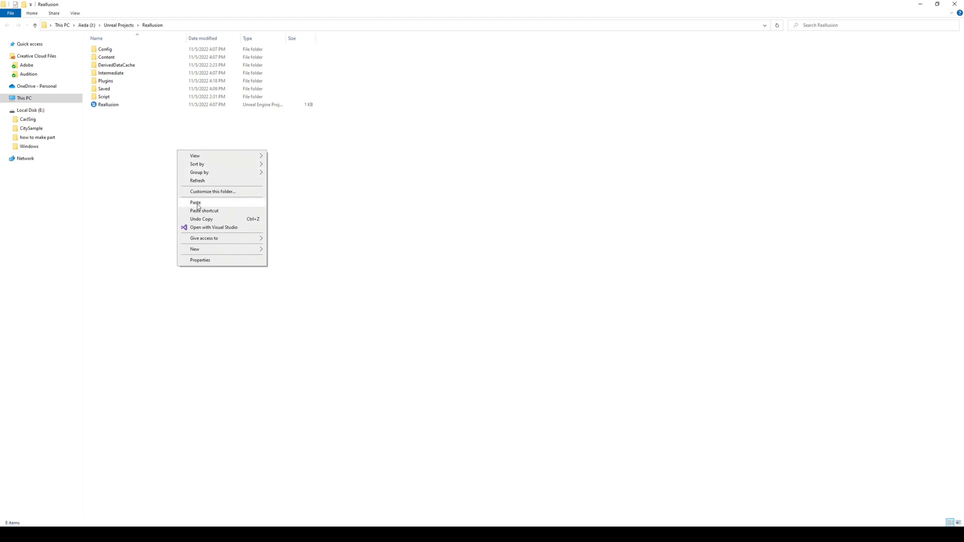
left_click(197, 204)
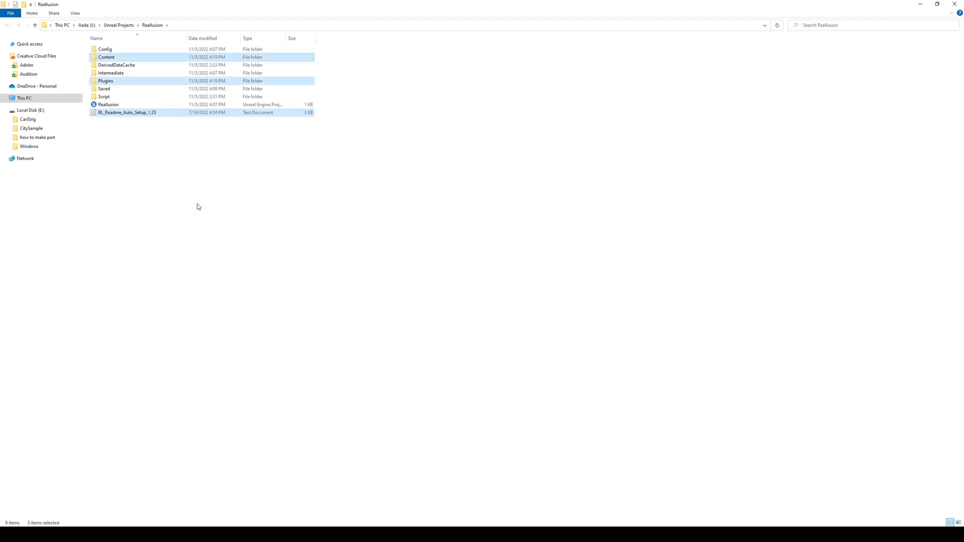
left_click(198, 206)
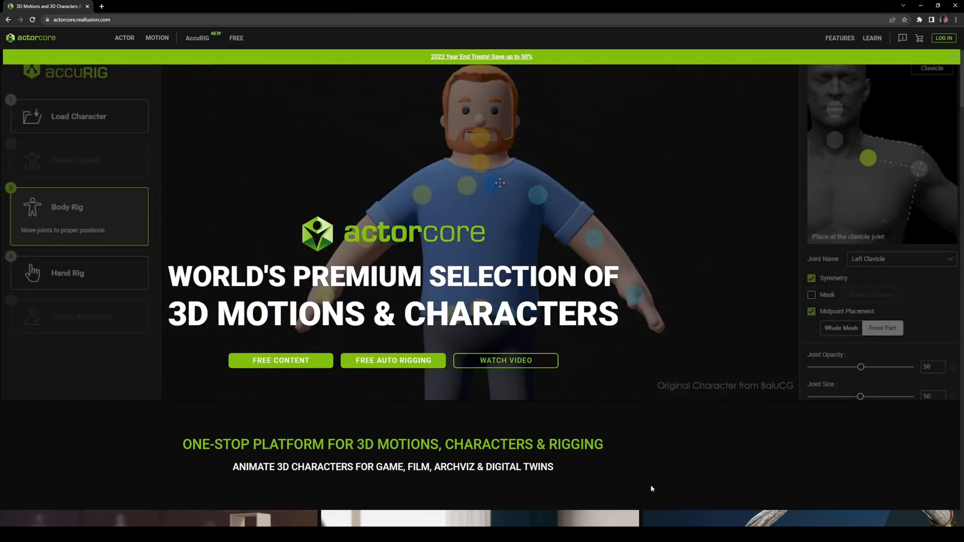
Step: Browse the character packs and single items in the actor section of the ActorCore website
left_click(130, 42)
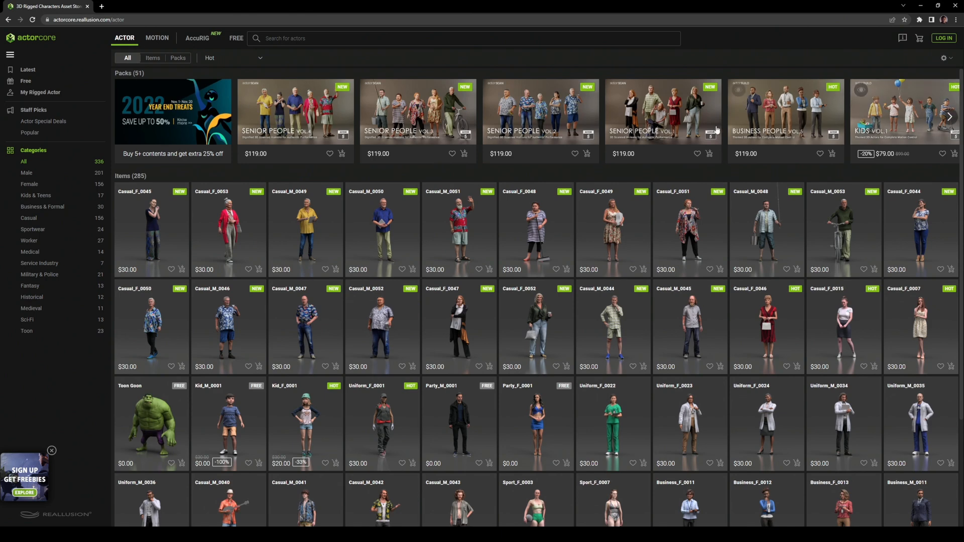
left_click_drag(874, 126, 508, 134)
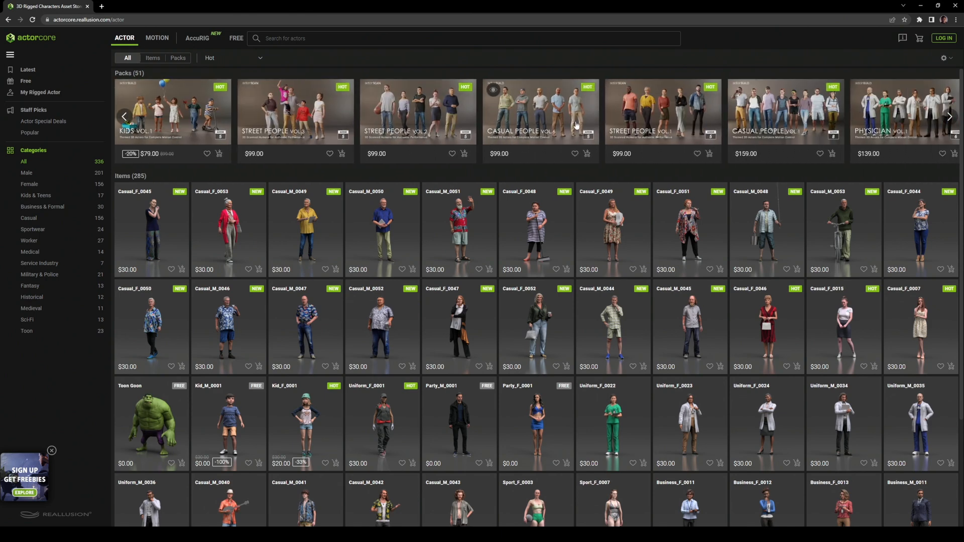
left_click_drag(777, 125, 582, 123)
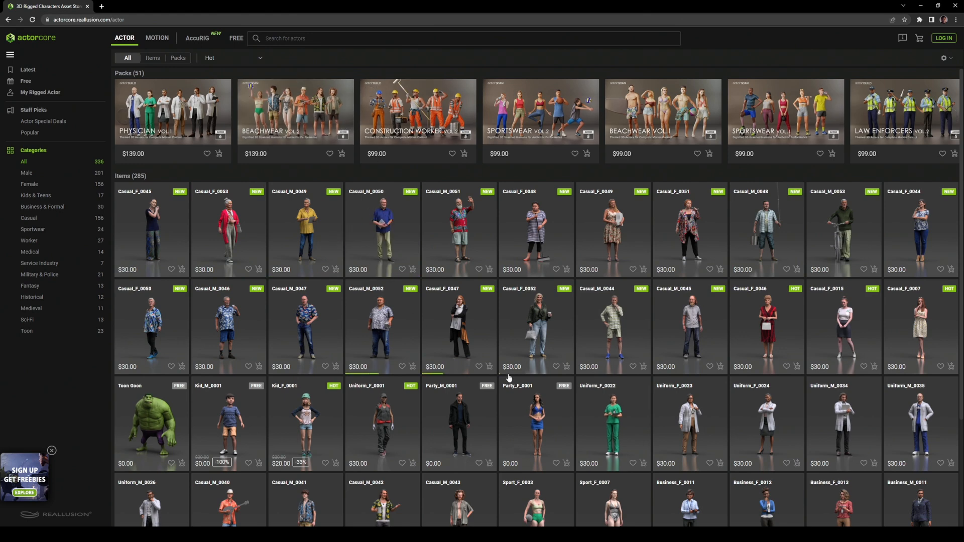
scroll(552, 374, "down", 3)
scroll(630, 371, "up", 2)
scroll(631, 371, "up", 1)
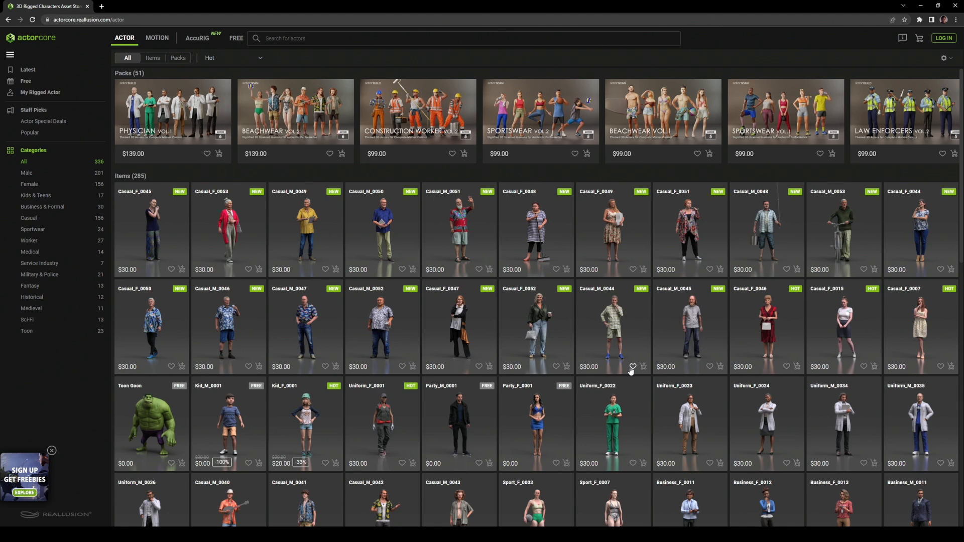
Step: Browse ActorCore's motion packs and items, filter the motions to the free ones, and return to the actor section
left_click(152, 43)
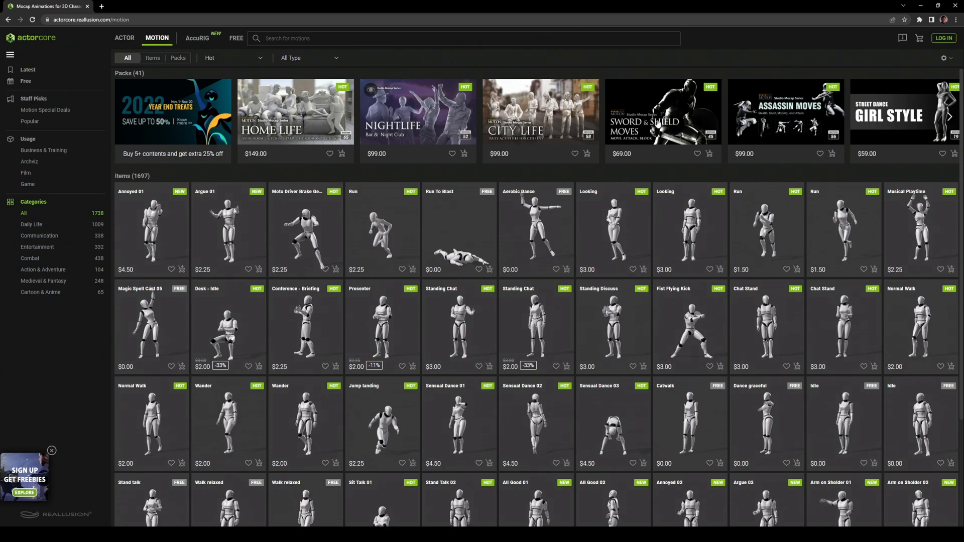
left_click(949, 117)
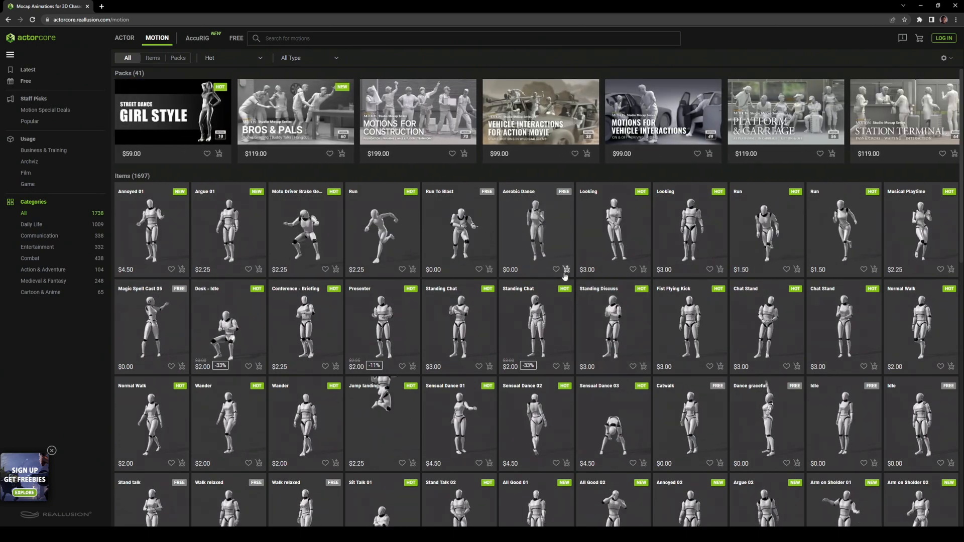
scroll(541, 245, "down", 3)
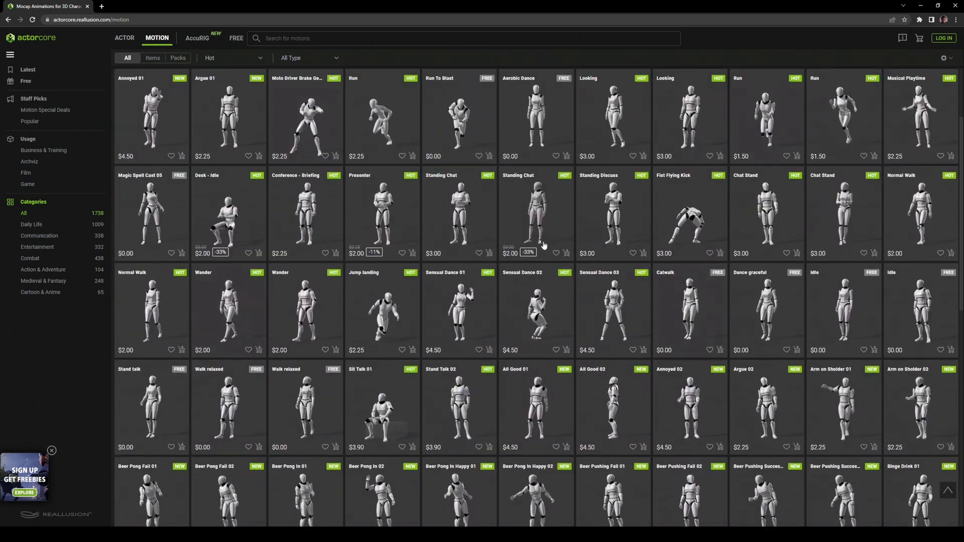
scroll(547, 247, "up", 3)
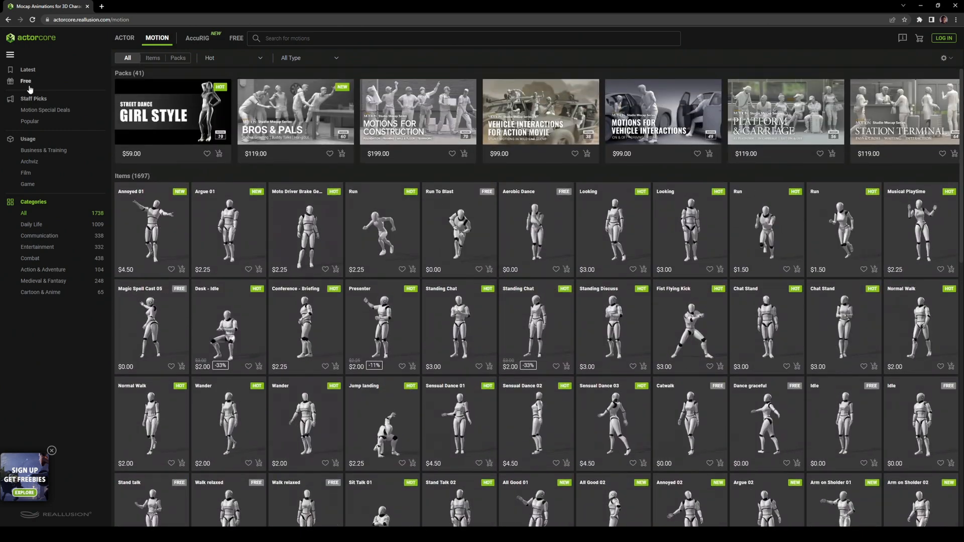
left_click(30, 82)
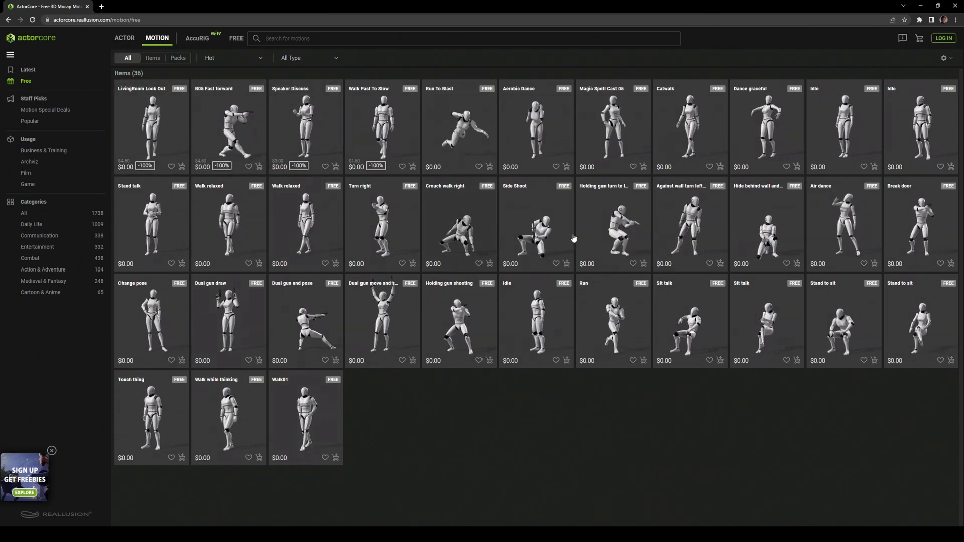
left_click(125, 39)
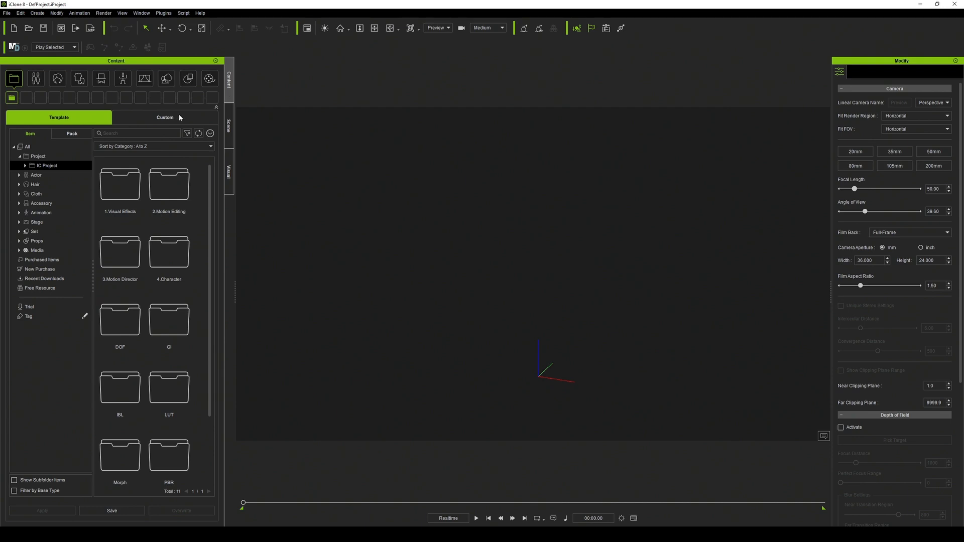
Step: Switch to iClone and look through the recently downloaded content, including its packs
left_click(41, 259)
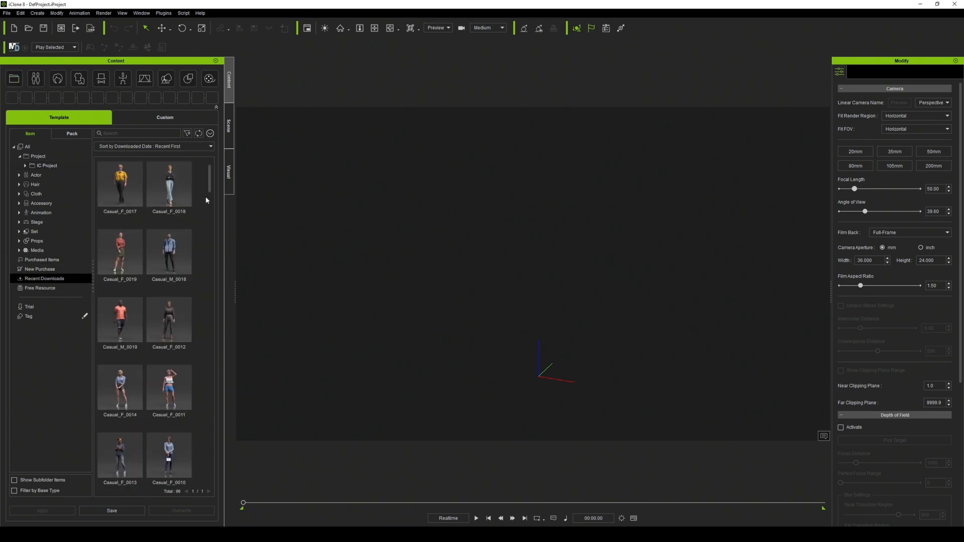
left_click_drag(210, 187, 212, 231)
left_click(72, 133)
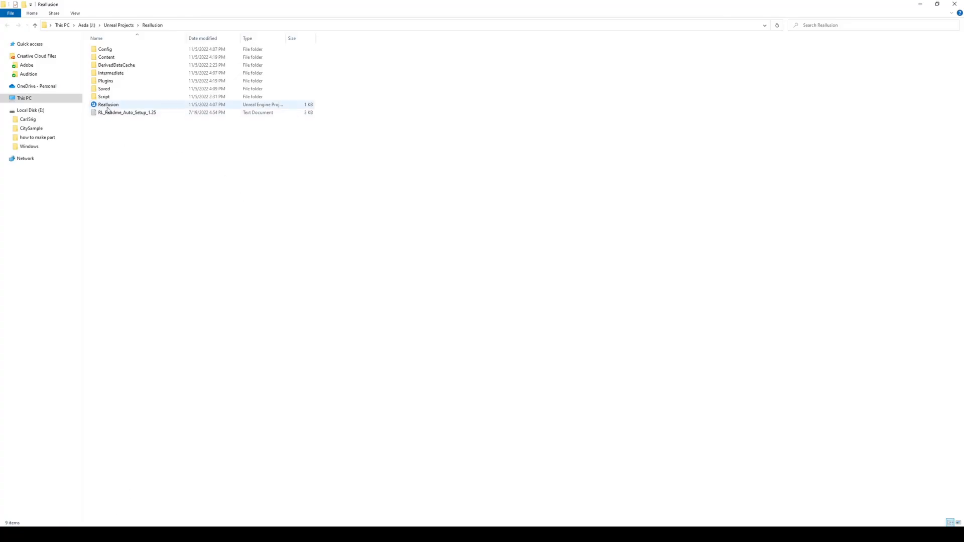
Step: Open the Reallusion Unreal project and play-test the NightClubDemo level by walking the character around the club, then stop playing
double_click(108, 107)
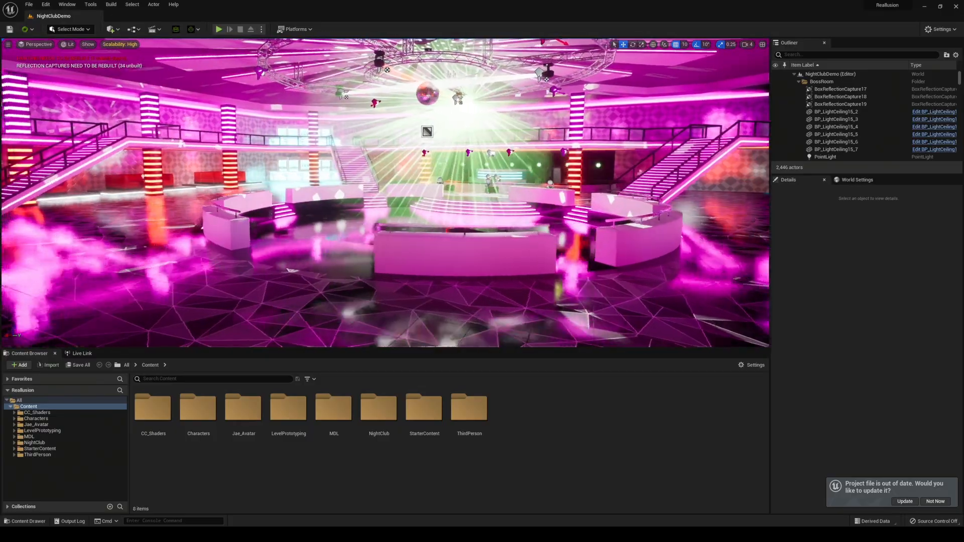
right_click_drag(315, 235, 453, 237)
key("alt+p")
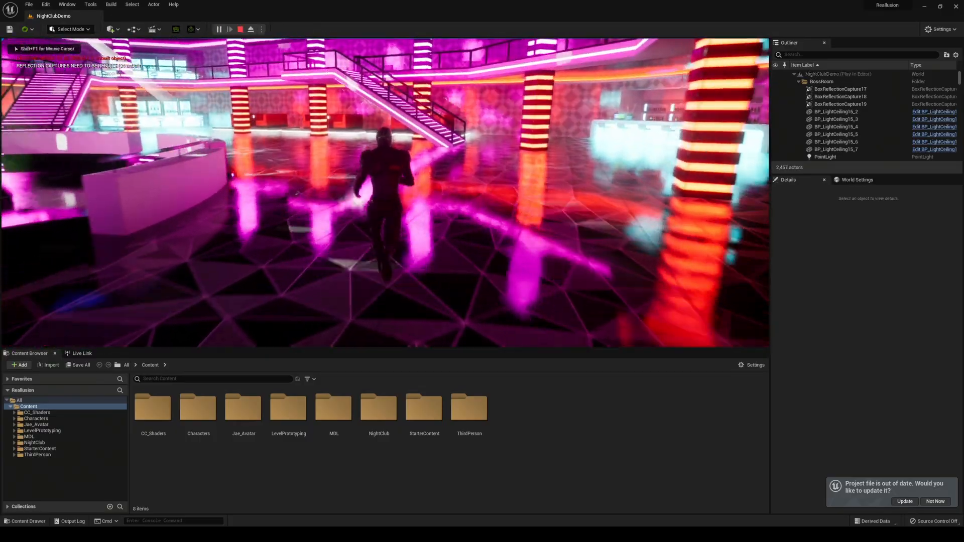
key("a")
key("a")
key("w")
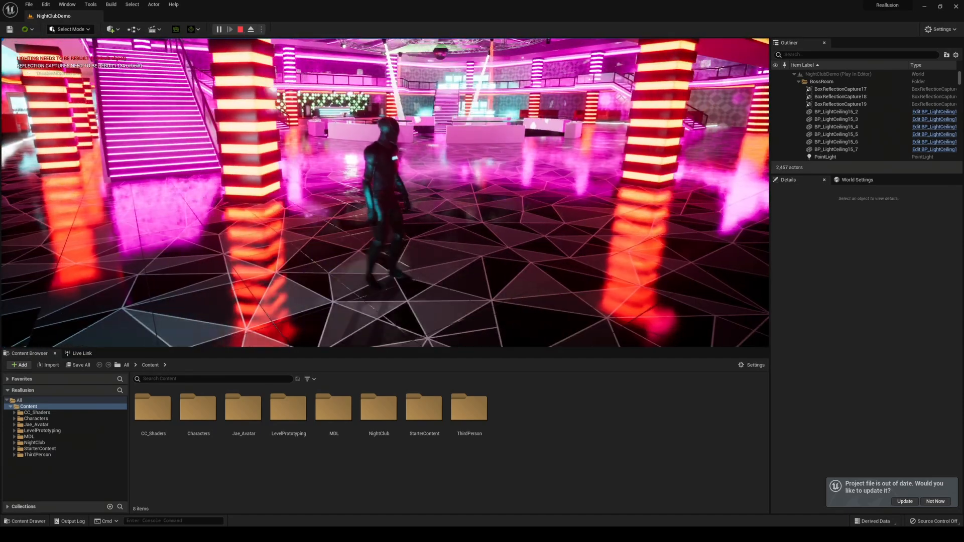
key("Escape")
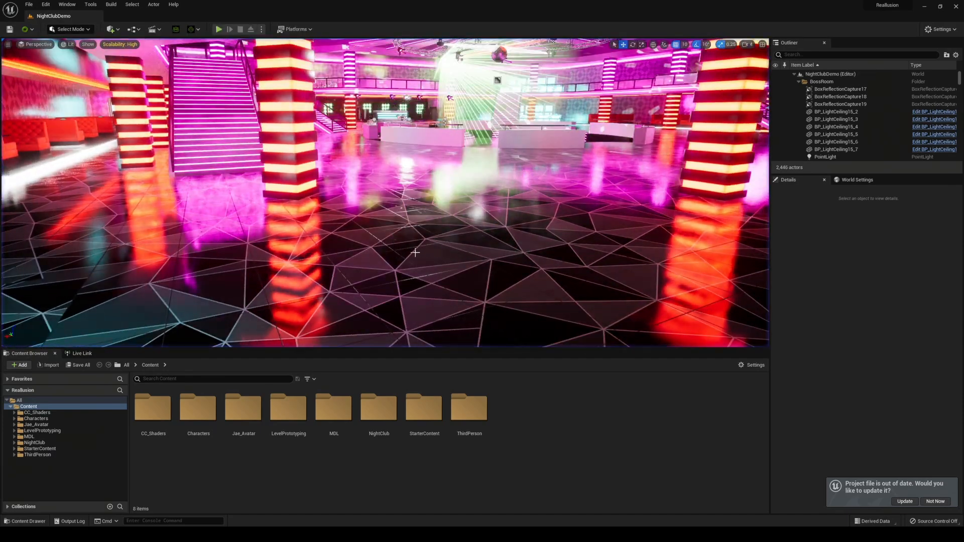
Step: Look around the nightclub level, picking out the low black tables and red sofas along the wall and approaching the bar
left_click(388, 249)
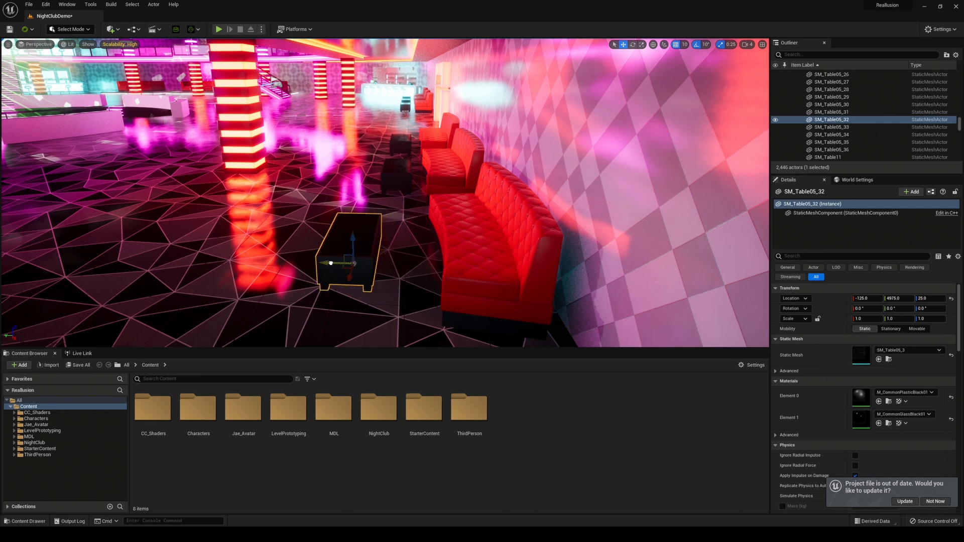
left_click(400, 176)
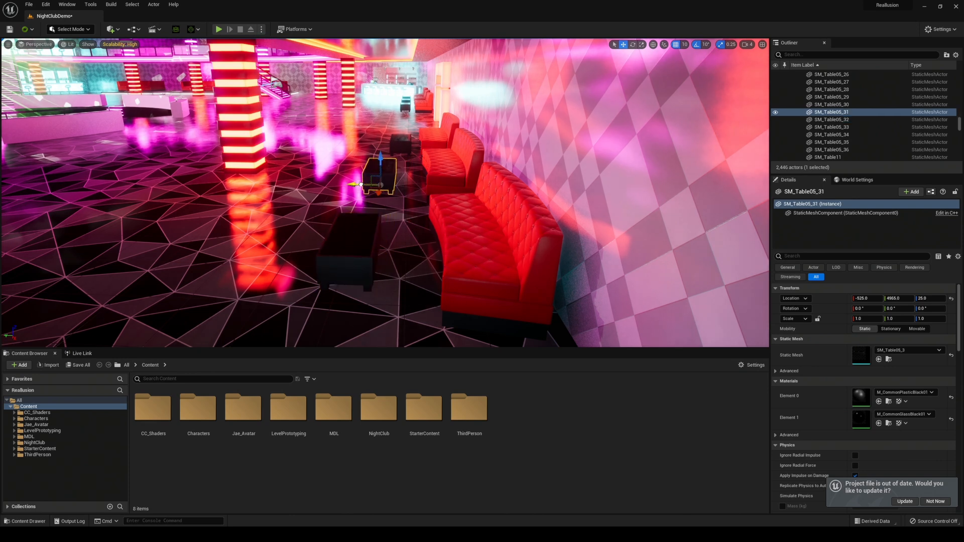
left_click(397, 149)
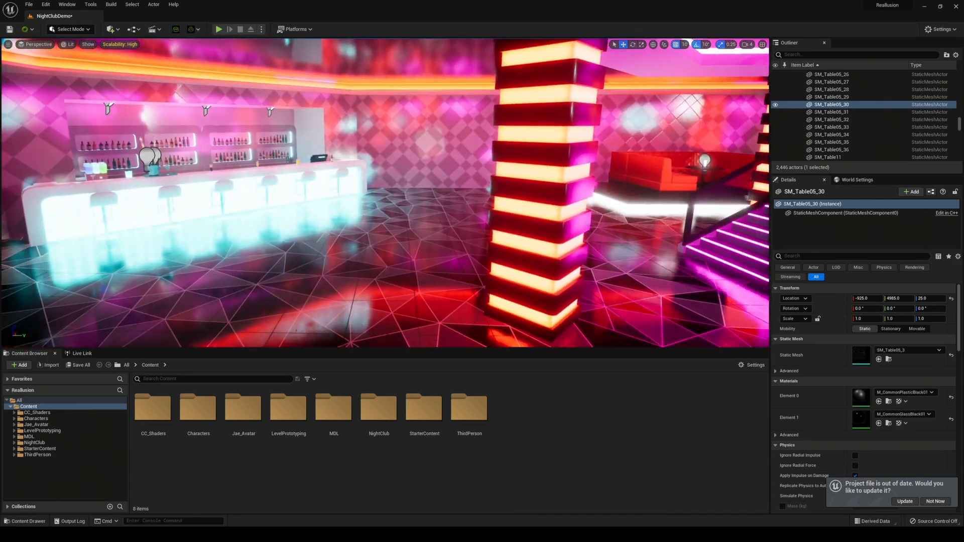
right_click_drag(386, 193, 412, 188)
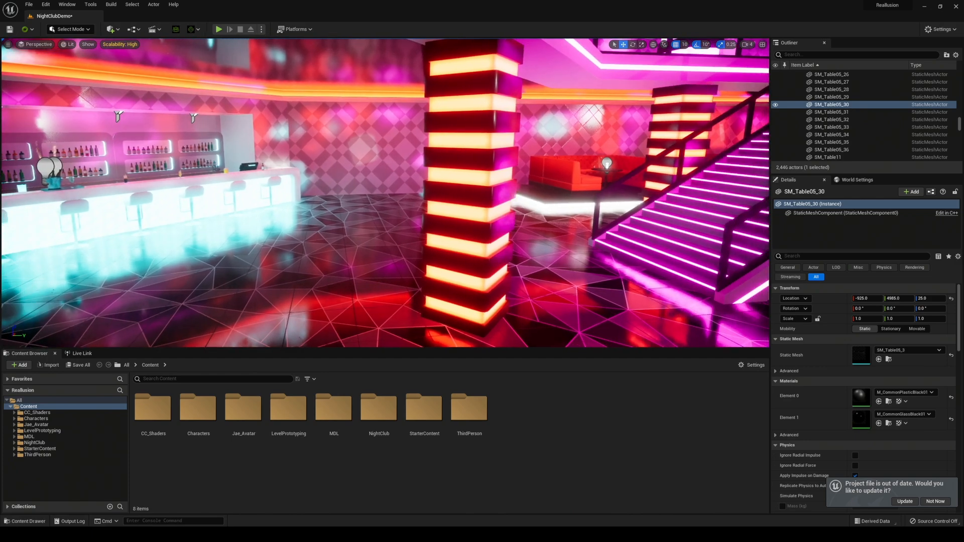
right_click_drag(508, 221, 276, 216)
key("w")
left_click(519, 215)
right_click_drag(519, 215, 608, 219)
right_click_drag(445, 183, 484, 197)
key("w")
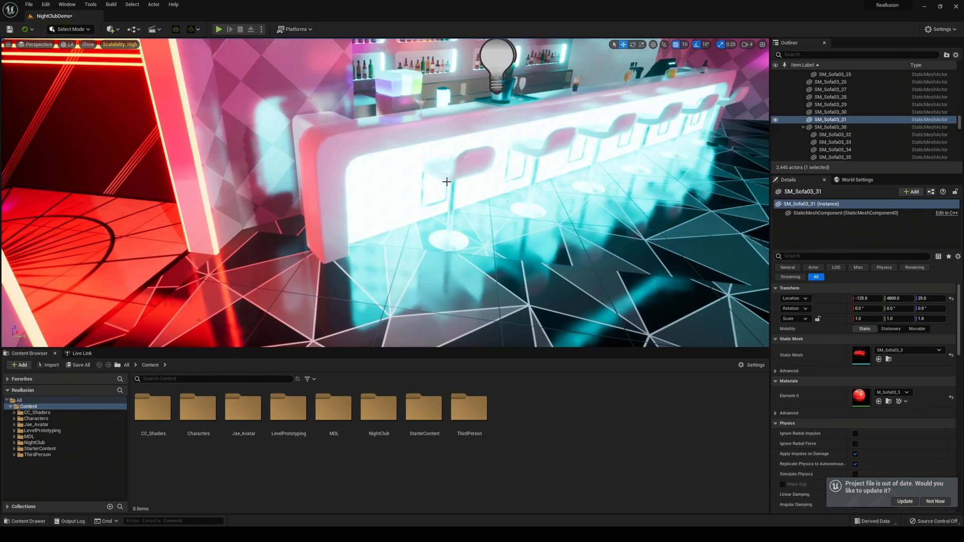
Step: Move the first two bar stools slightly away from the bar counter
left_click(445, 182)
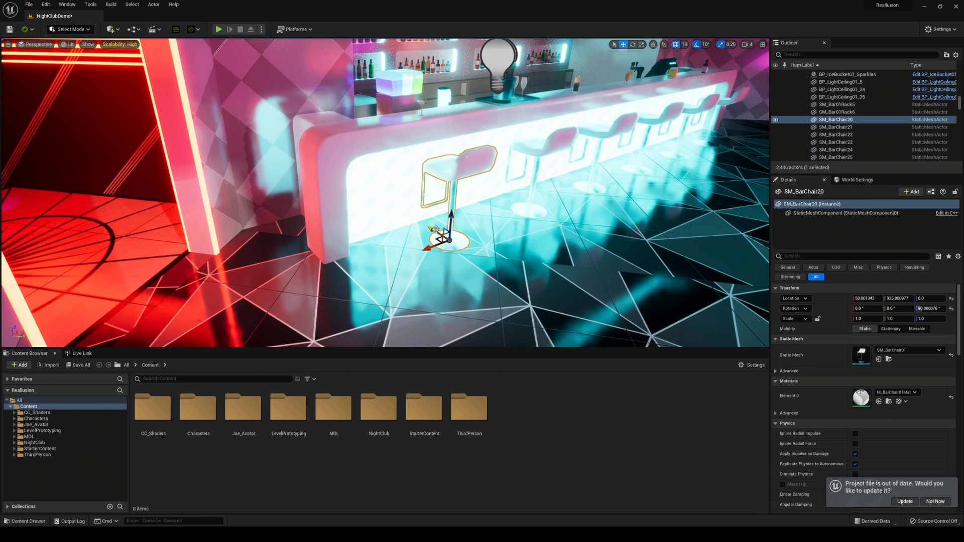
left_click_drag(436, 231, 455, 240)
left_click(550, 150)
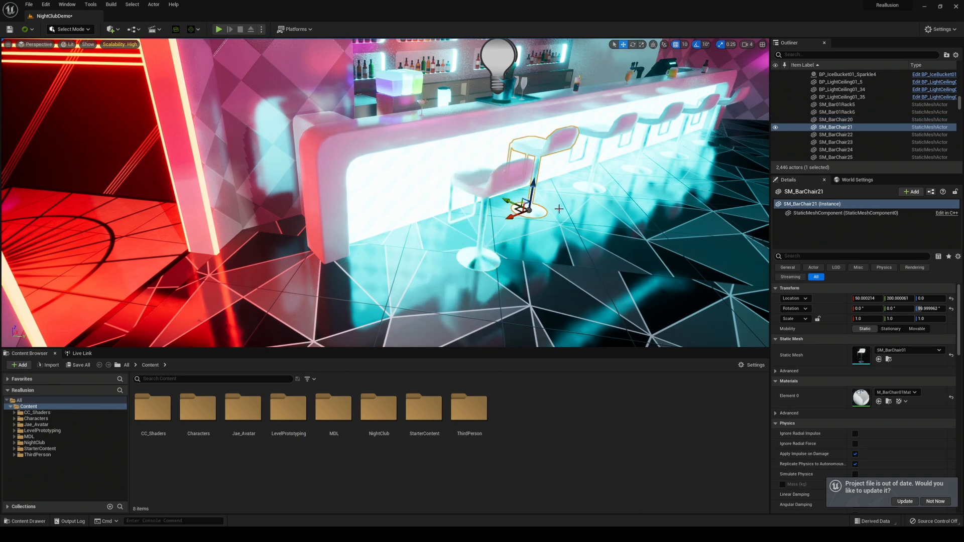
left_click_drag(506, 202, 577, 221)
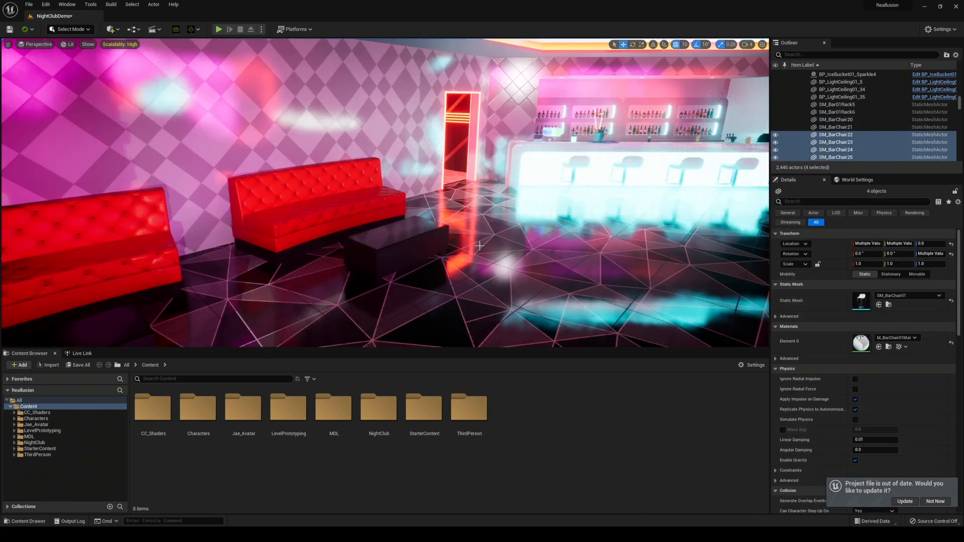
Step: Show Live Link and add an IC LiveLink source on localhost
left_click(67, 4)
mouse_move(92, 60)
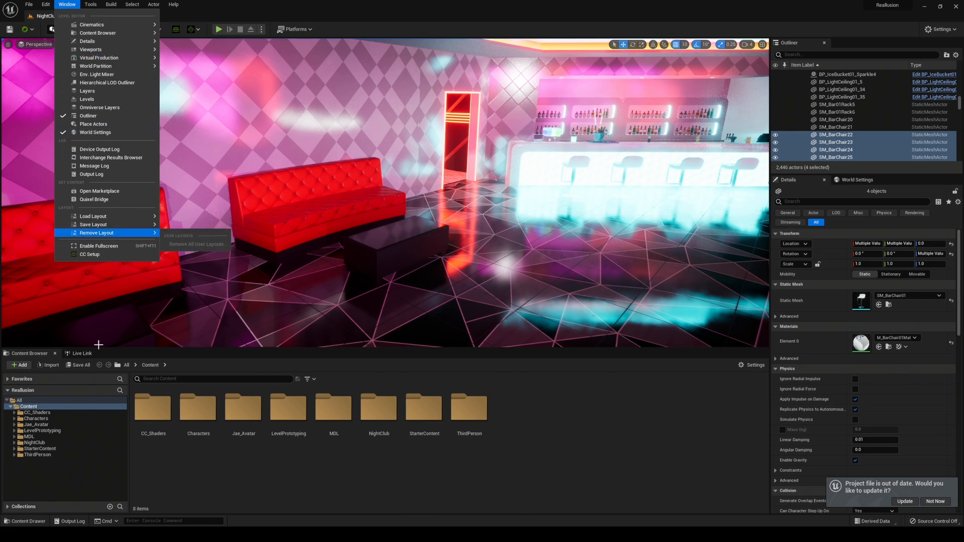
left_click(82, 353)
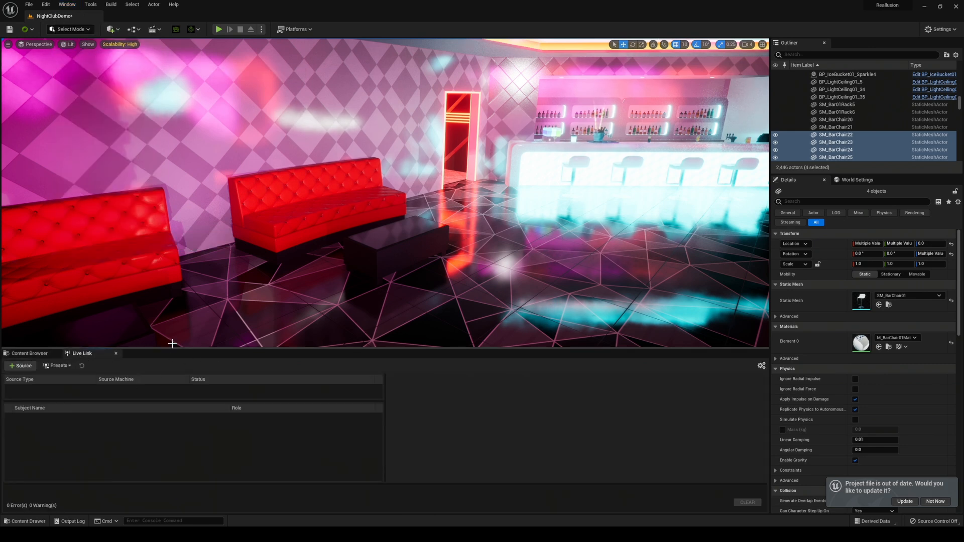
left_click(21, 365)
mouse_move(35, 388)
left_click(135, 399)
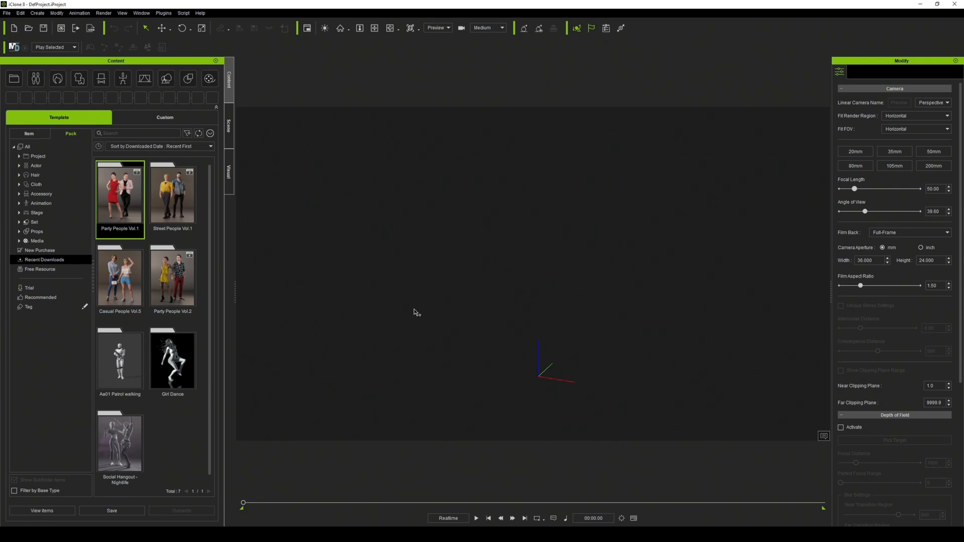
Step: Switch to iClone, dock the Unreal Live Link plugin above the content library, and activate the link
left_click(164, 13)
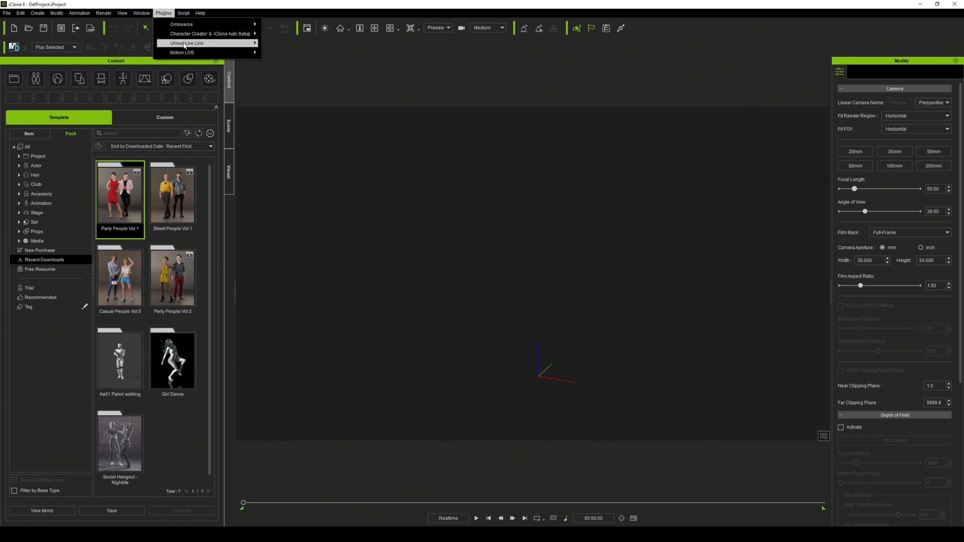
mouse_move(185, 45)
left_click(292, 46)
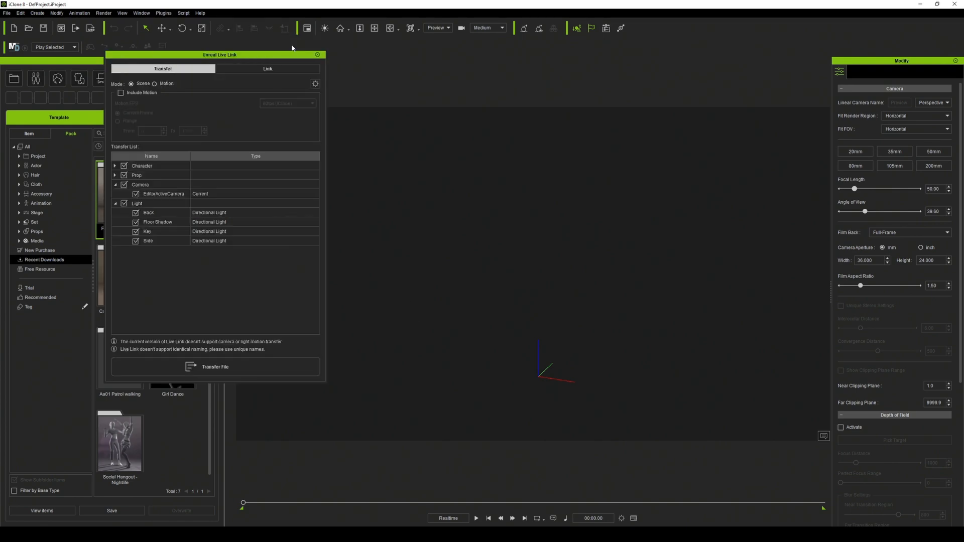
left_click_drag(198, 56, 130, 159)
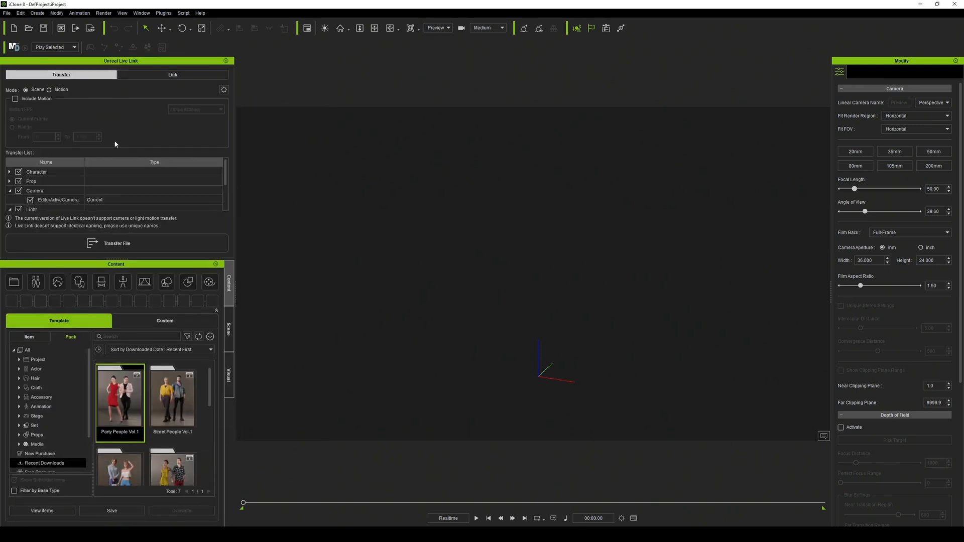
left_click(175, 76)
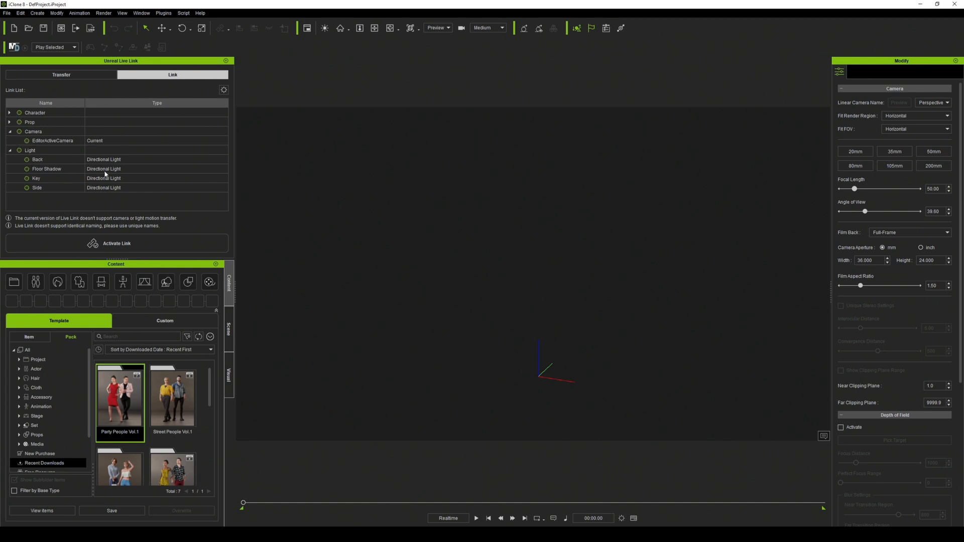
left_click(133, 249)
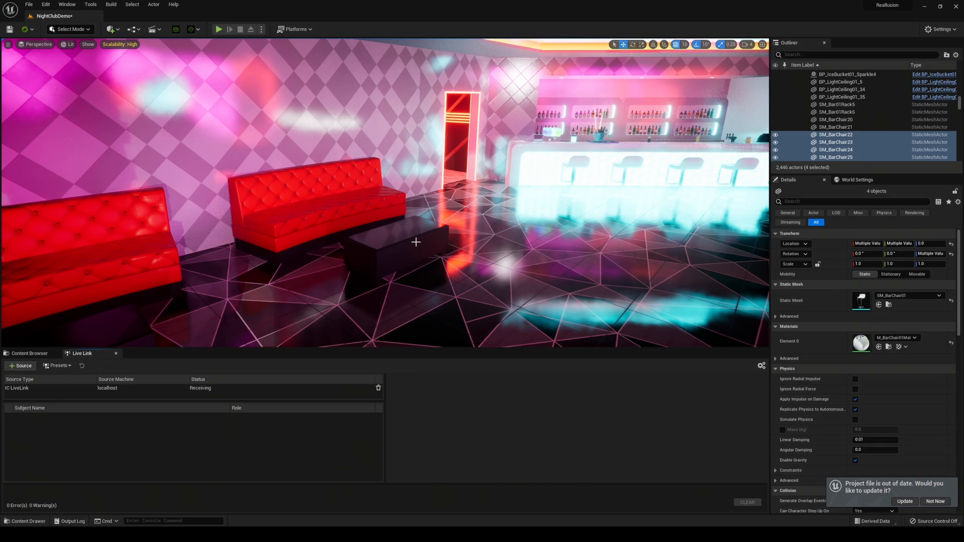
Step: Switch to the Unreal project and select a red sofa, the bar counter and a bar stool together
left_click(337, 207)
key("w")
right_click_drag(337, 207, 593, 258)
left_click(360, 221, "ctrl")
key("s")
left_click(382, 253, "ctrl")
key("w")
key("w")
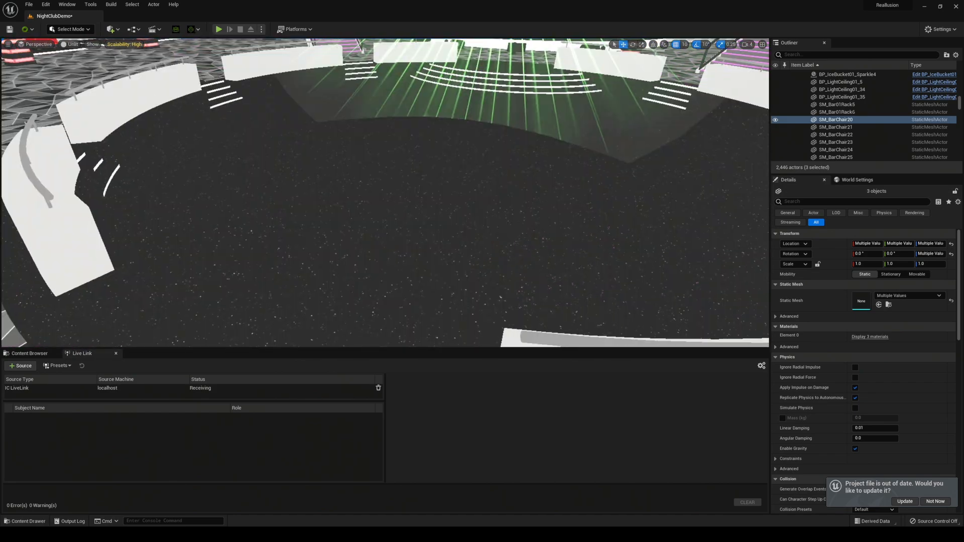
Step: Select the round dance floor and return the viewport shading to Lit
left_click(377, 219)
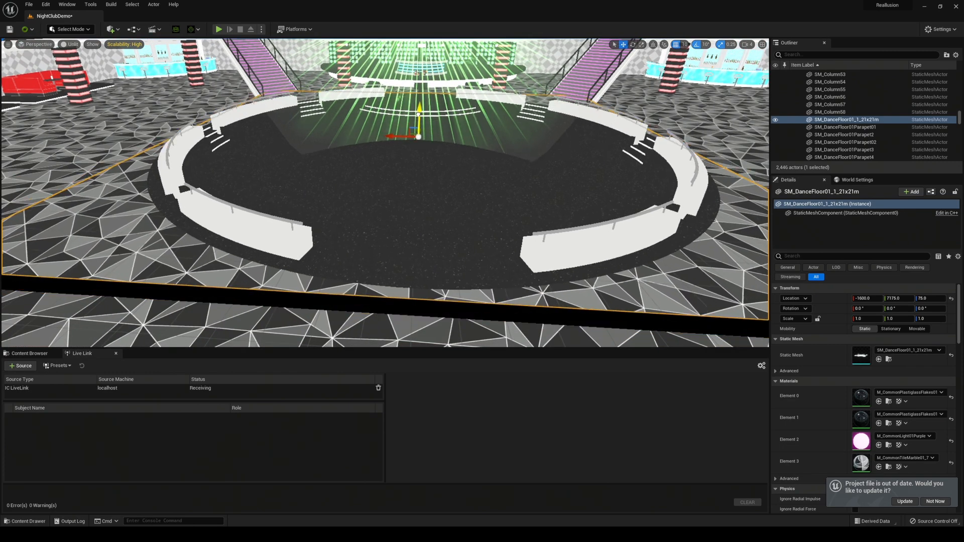
key("ctrl+z")
right_click_drag(510, 209, 510, 209)
left_click(71, 46)
left_click(86, 64)
Step: Add the red sofa, the bar counter and the first bar stool to the dance floor selection and transfer all four to iClone
right_click_drag(496, 253, 425, 244)
left_click(355, 241, "ctrl")
right_click_drag(355, 241, 387, 222)
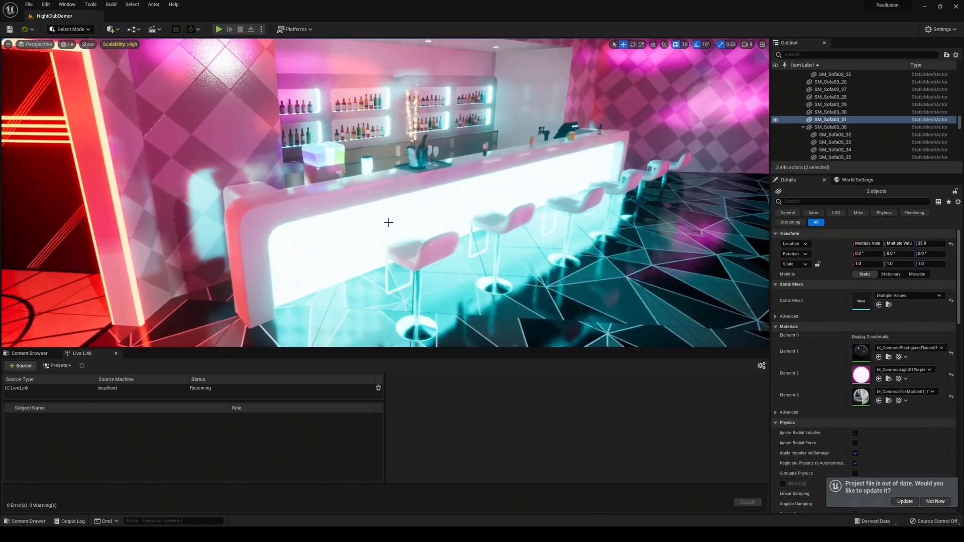
left_click(340, 193, "ctrl")
left_click(428, 257, "ctrl")
right_click_drag(428, 257, 476, 240)
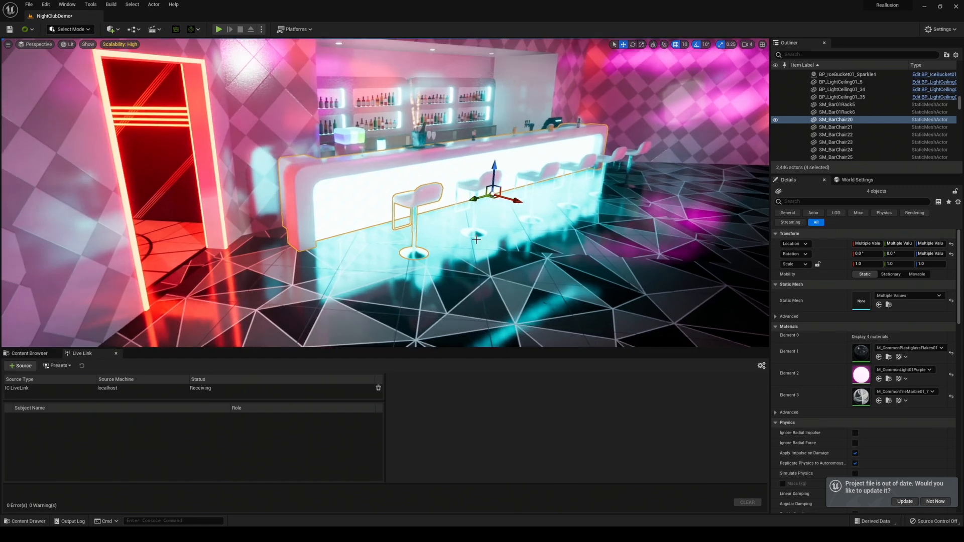
right_click(427, 194)
mouse_move(461, 383)
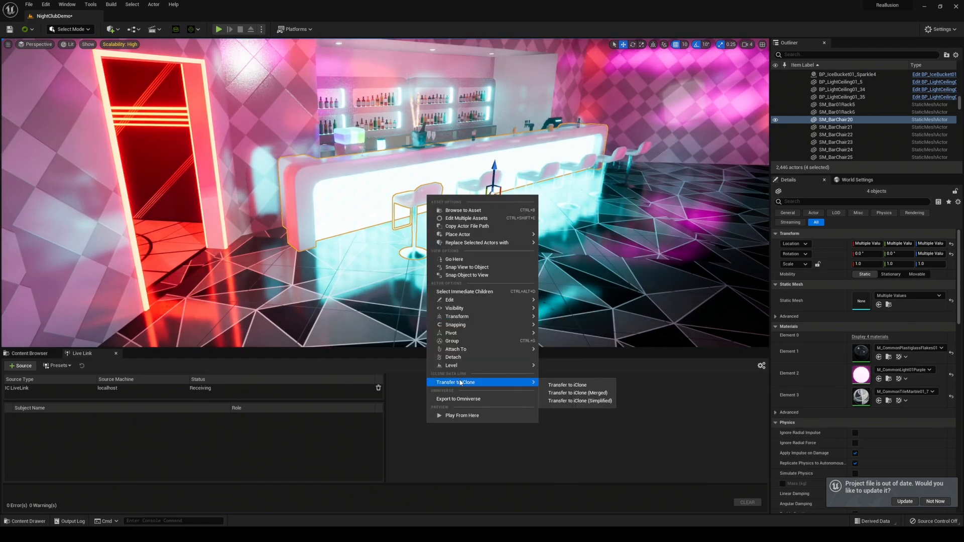
left_click(570, 386)
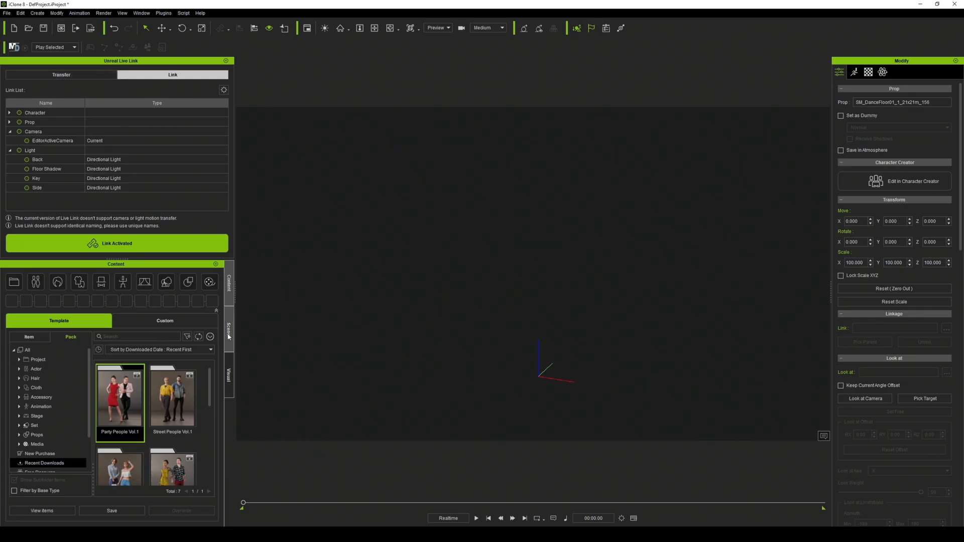
Step: Switch to iClone, find UE_Actor under UE_Scene in the scene list, and examine the transferred props from several angles
left_click(229, 329)
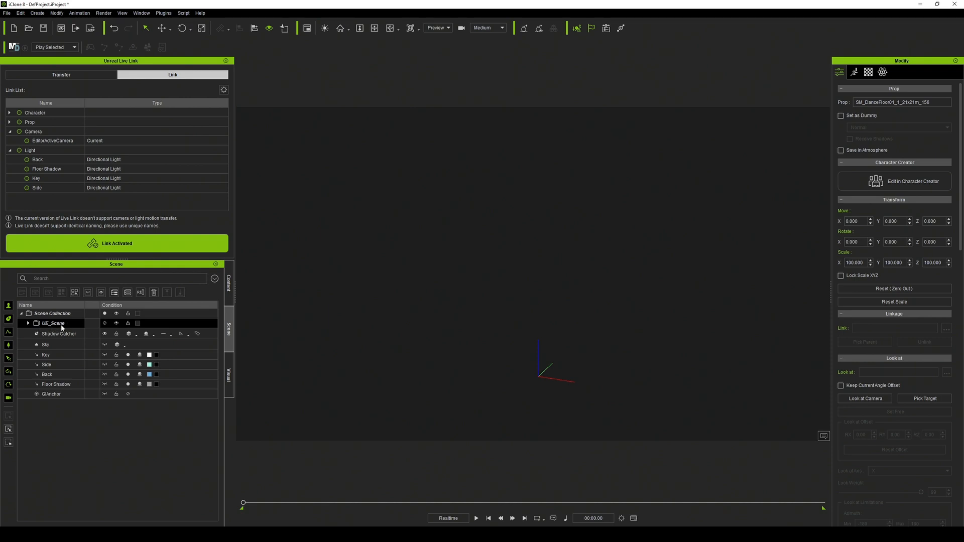
left_click(28, 324)
left_click(60, 334)
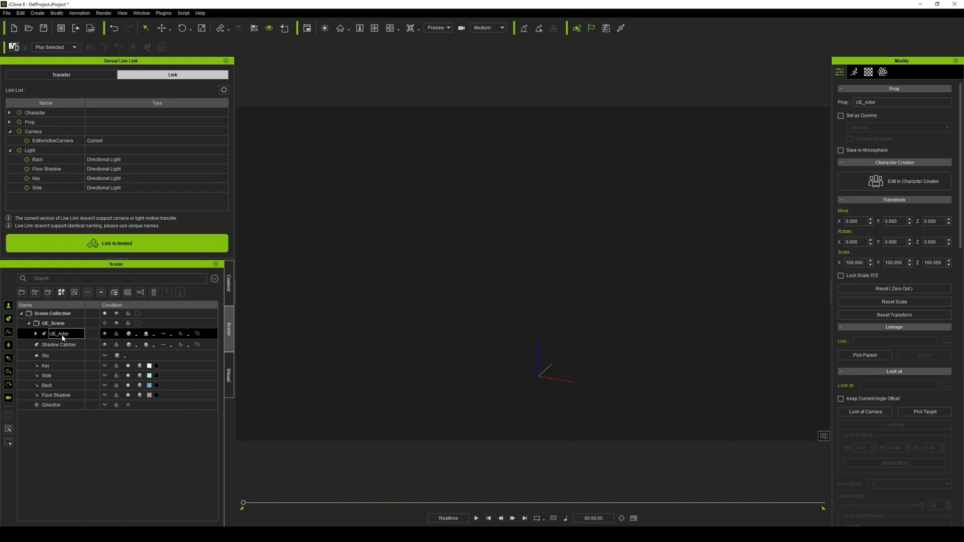
key("f")
right_click_drag(481, 214, 566, 243)
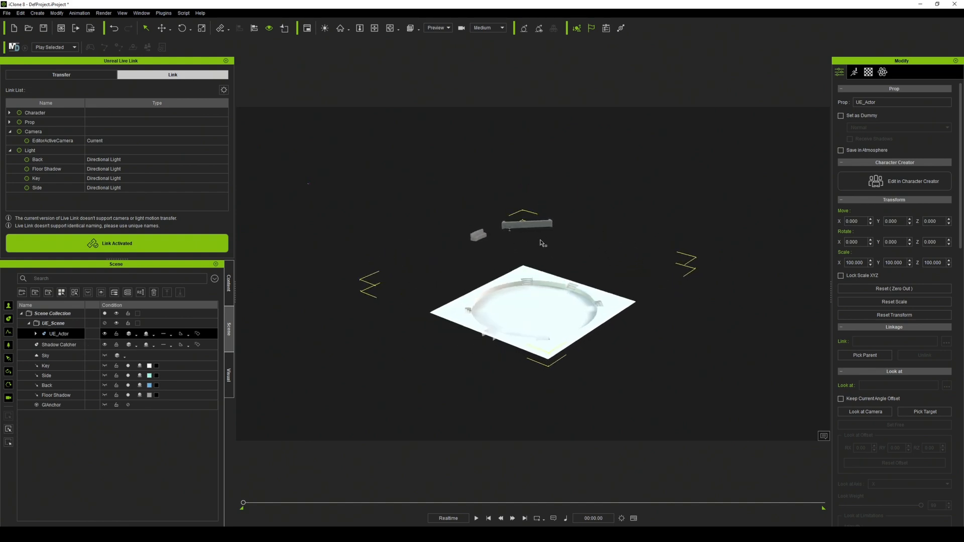
scroll(531, 243, "up", 2)
left_click_drag(538, 245, 571, 251)
right_click_drag(527, 249, 452, 236)
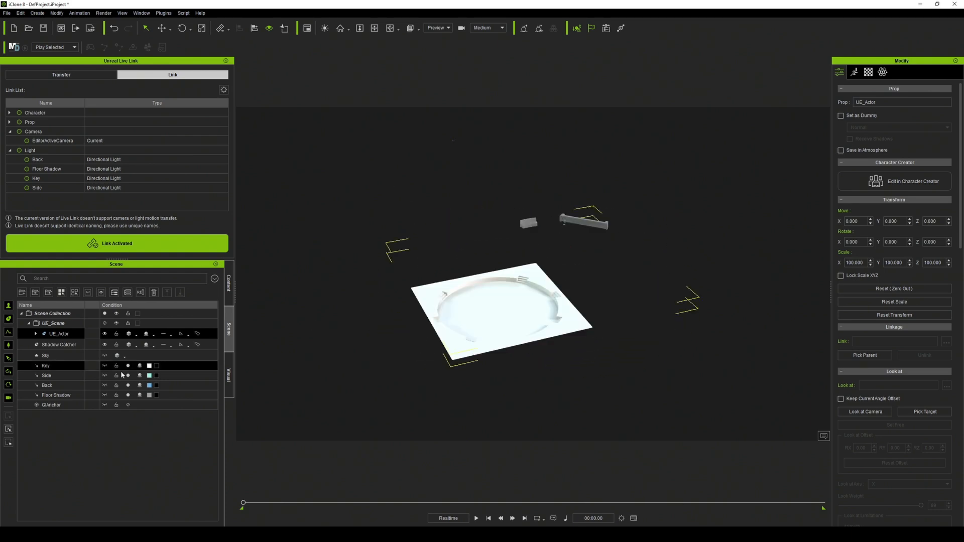
Step: Expand UE_Actor, frame the SM_Bar01_1 prop, and examine the bar, stool and sofa up close
left_click(36, 333)
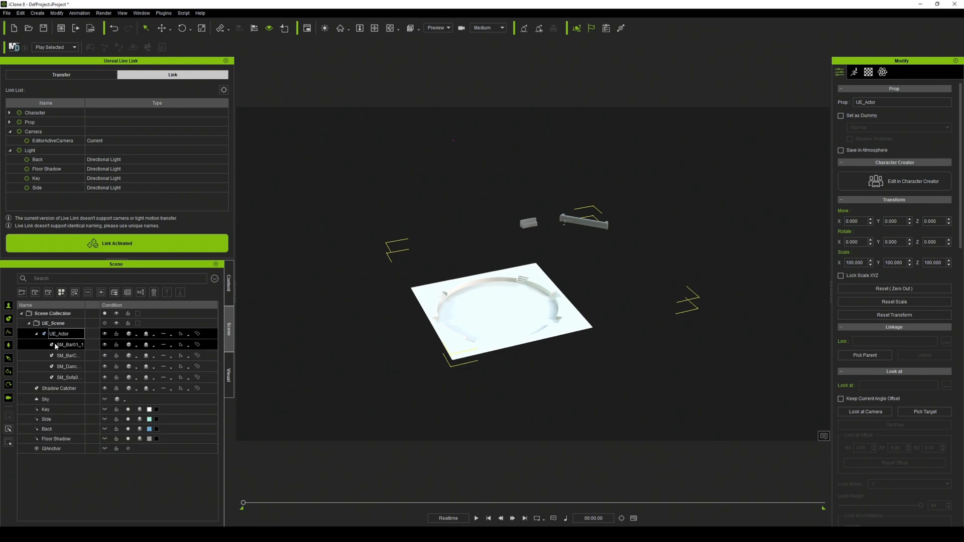
left_click(56, 345)
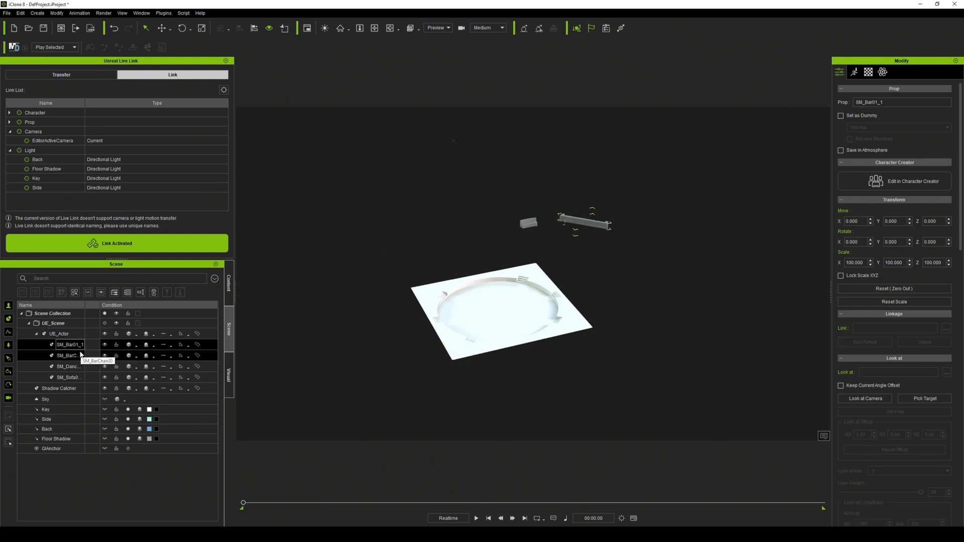
key("f")
right_click_drag(352, 261, 575, 309)
scroll(572, 307, "up", 3)
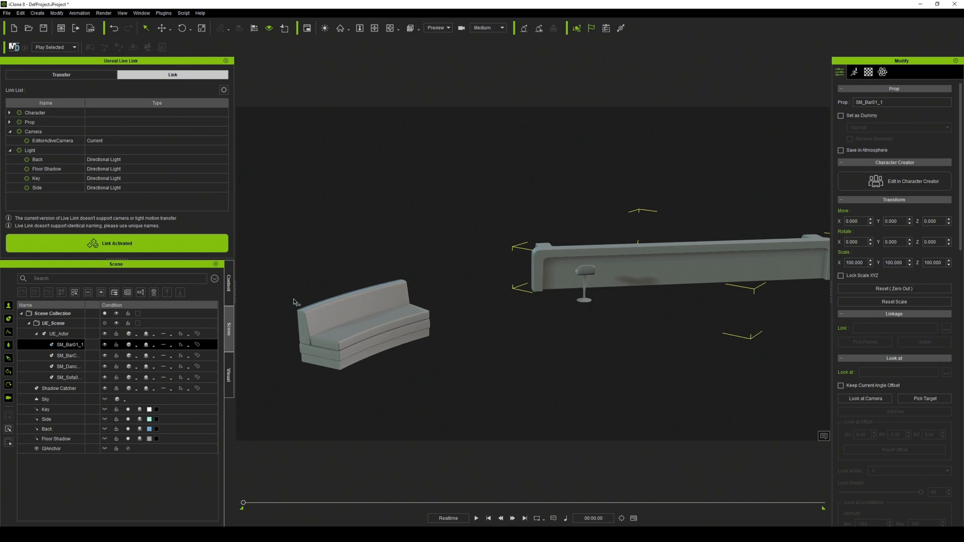
Step: Open the Party People Vol.1 pack and place the Party_F_0003 character on the ground between the sofa and the bar
left_click(230, 291)
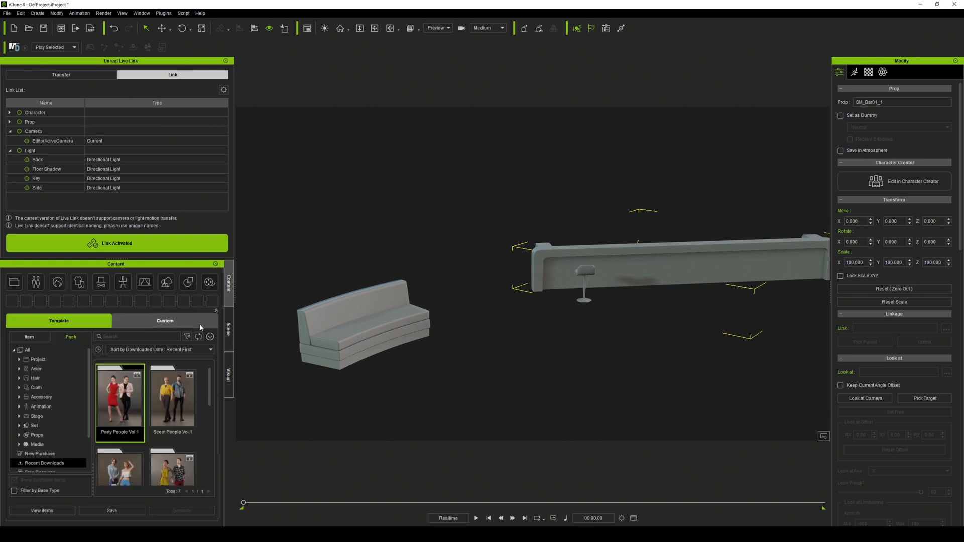
double_click(124, 392)
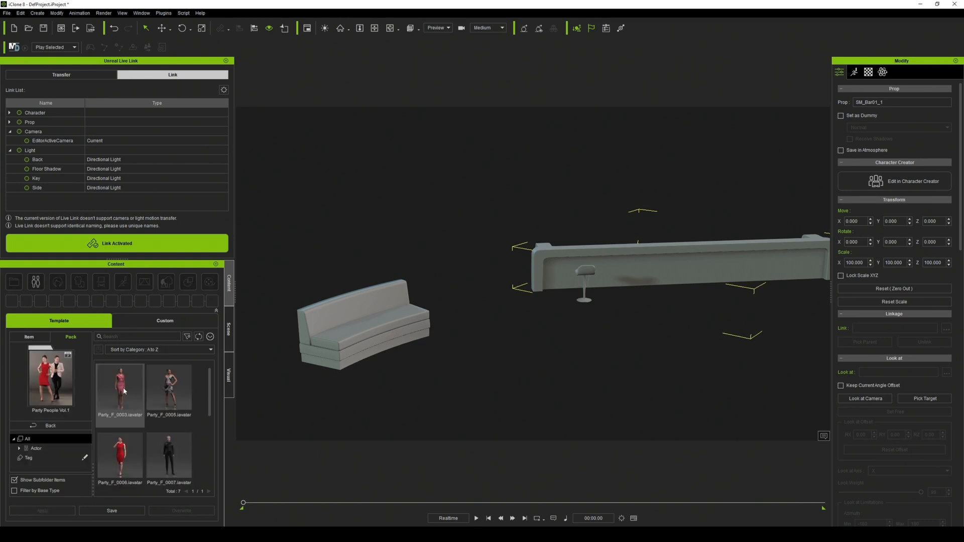
left_click_drag(124, 390, 511, 372)
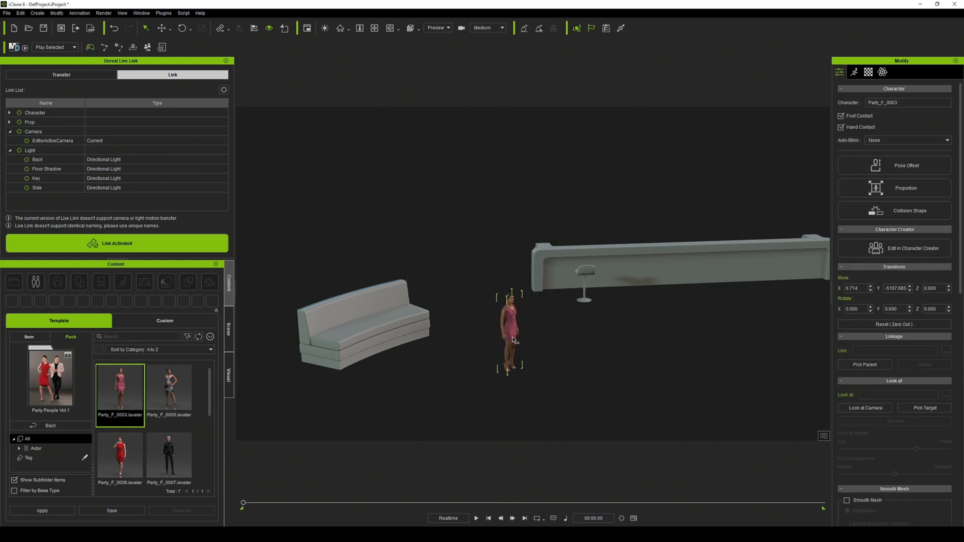
left_click_drag(832, 170, 814, 170)
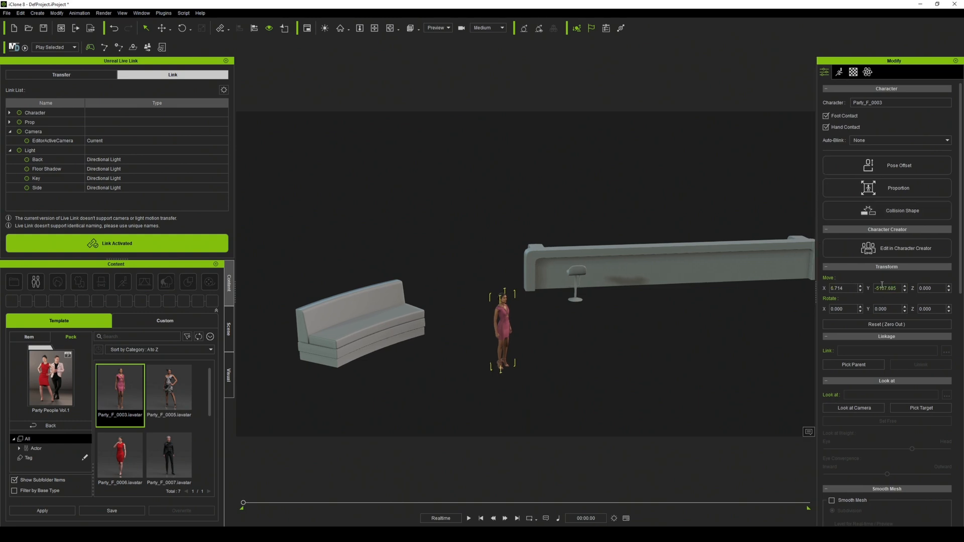
Step: Move Party_F_0003 beside the first bar stool, at about X 455 and Y -4910
key("w")
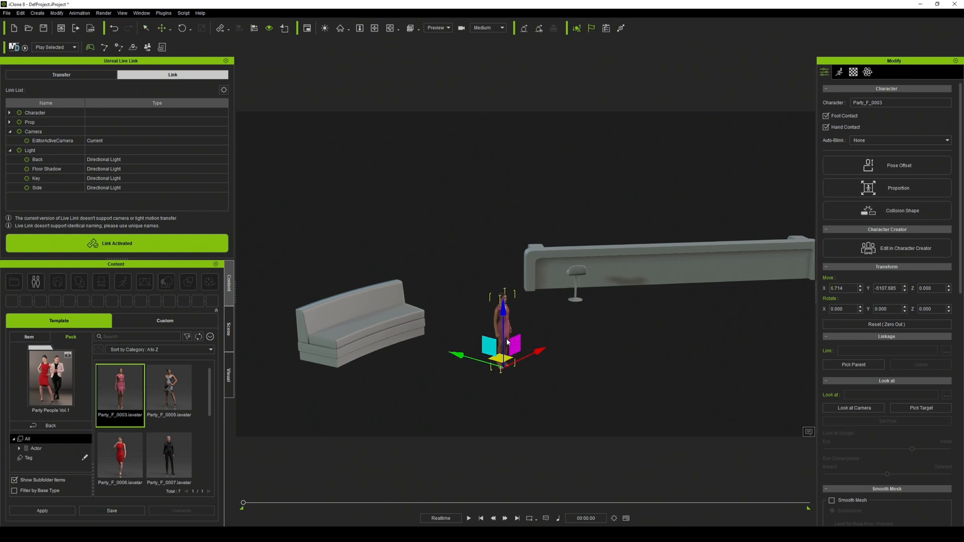
left_click_drag(474, 360, 431, 356)
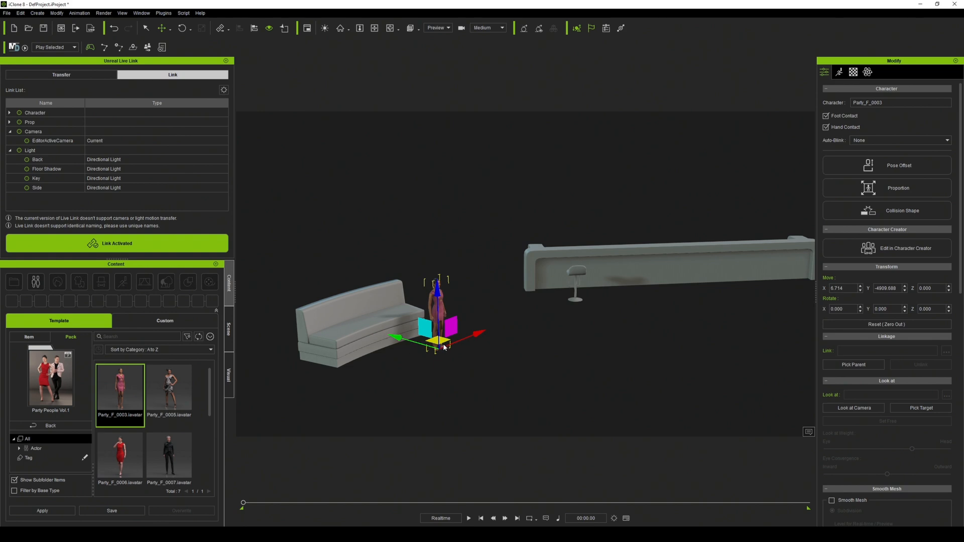
left_click_drag(461, 340, 505, 330)
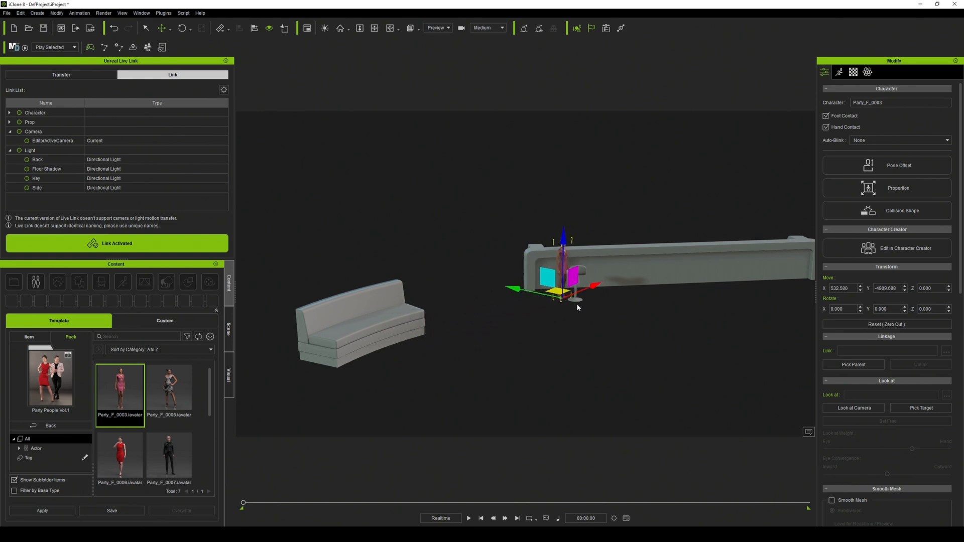
scroll(562, 312, "up", 5)
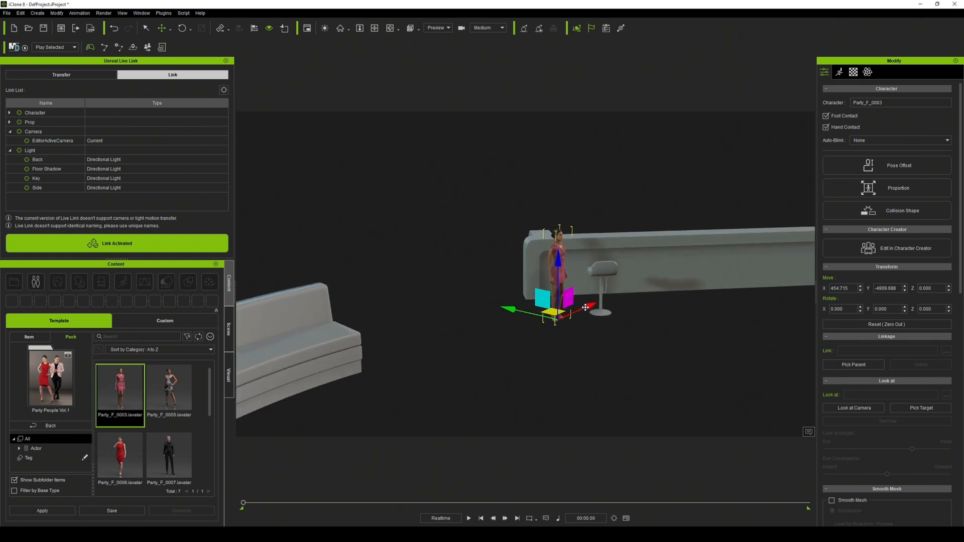
scroll(583, 304, "up", 5)
right_click_drag(593, 307, 725, 330)
right_click_drag(634, 359, 664, 327)
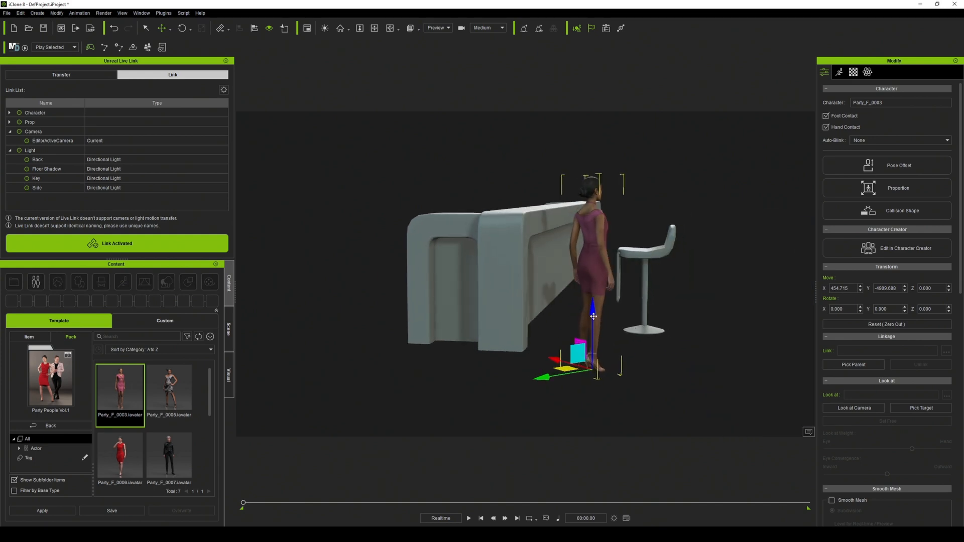
right_click_drag(615, 322, 653, 329)
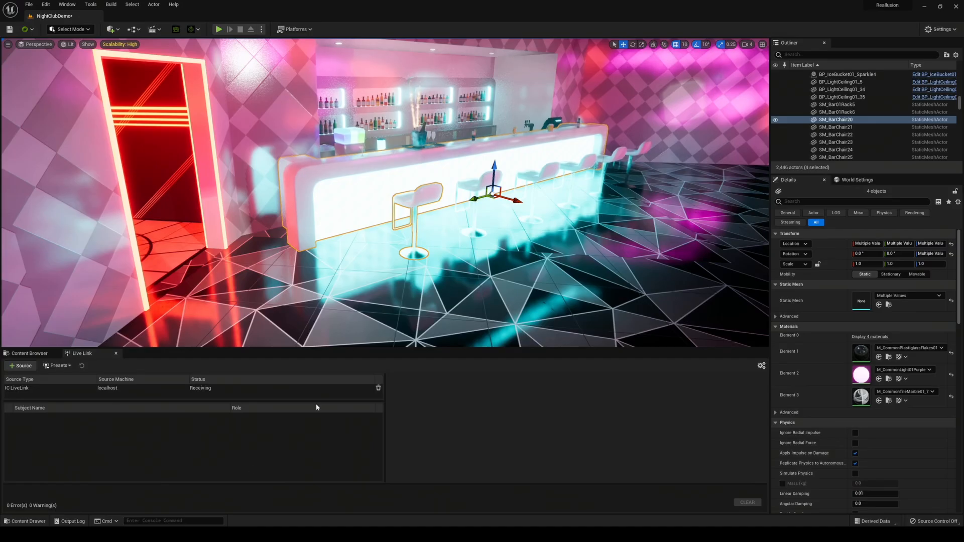
Step: Switch to Unreal, select the two floor tiles in front of the bar, and transfer them to iClone
left_click(371, 301)
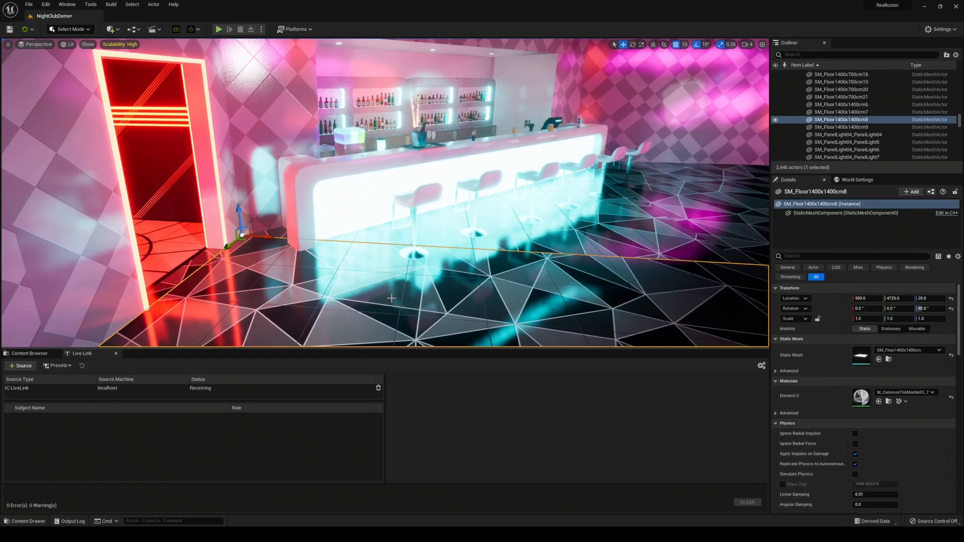
right_click_drag(518, 250, 553, 238)
right_click_drag(486, 245, 369, 280)
left_click(487, 245, "ctrl")
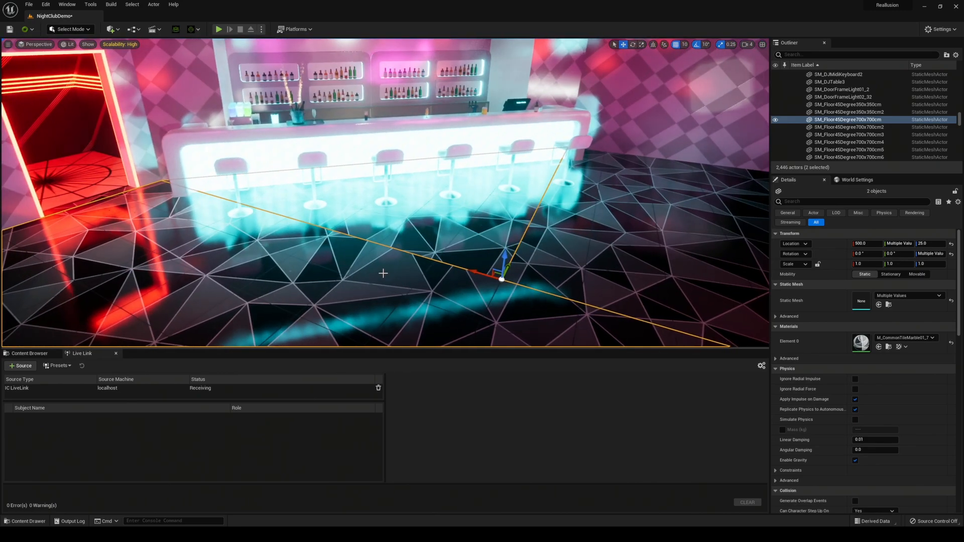
right_click(398, 243)
mouse_move(436, 420)
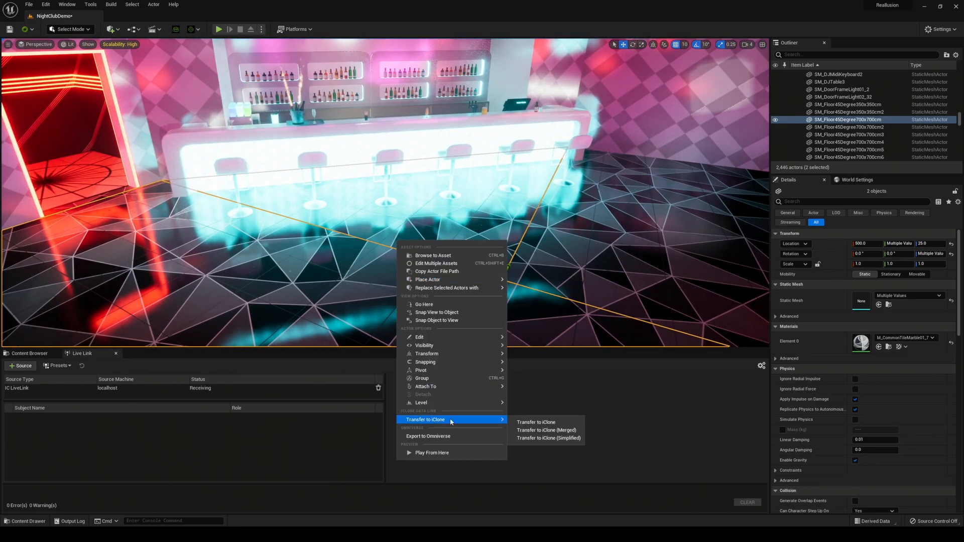
left_click(536, 423)
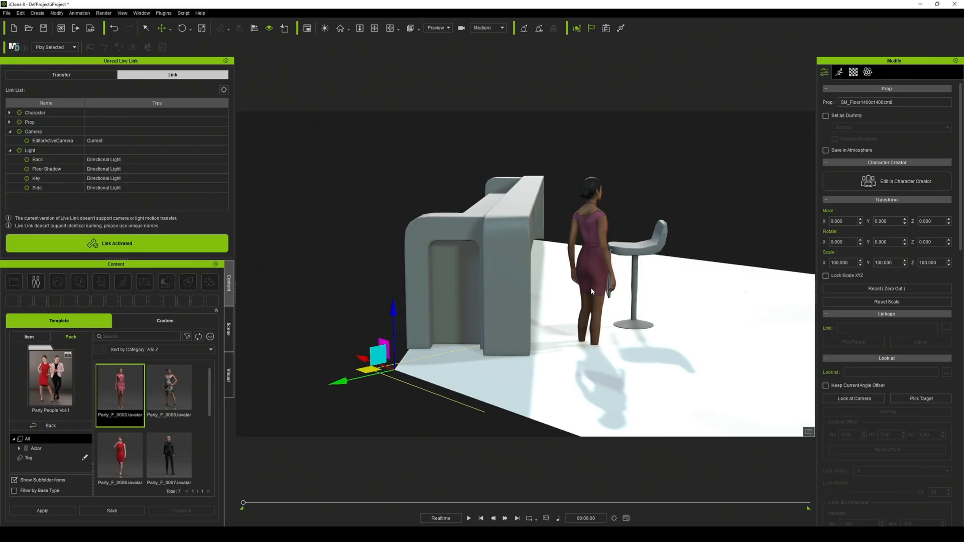
Step: In iClone, raise Party_F_0003 to about Z 24.5 so her feet rest on the transferred floor
left_click(591, 287)
left_click_drag(594, 319, 593, 288)
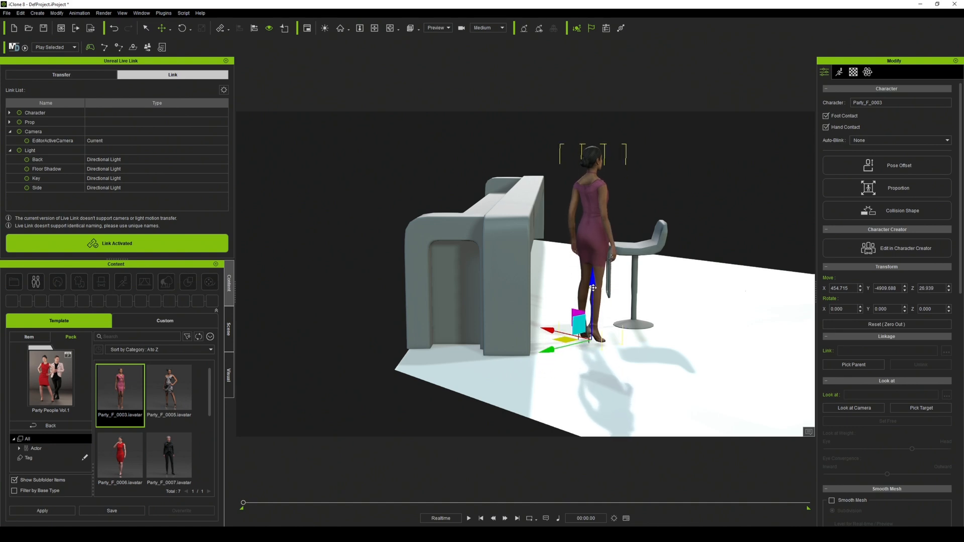
right_click_drag(593, 290, 596, 328)
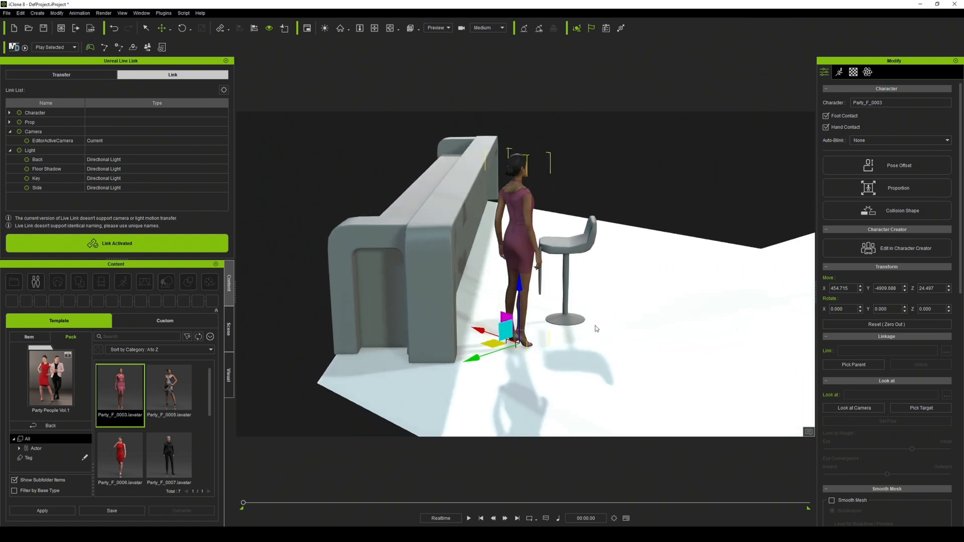
Step: Scale Party_F_0003's whole body to 120 in the Proportion settings
left_click(890, 190)
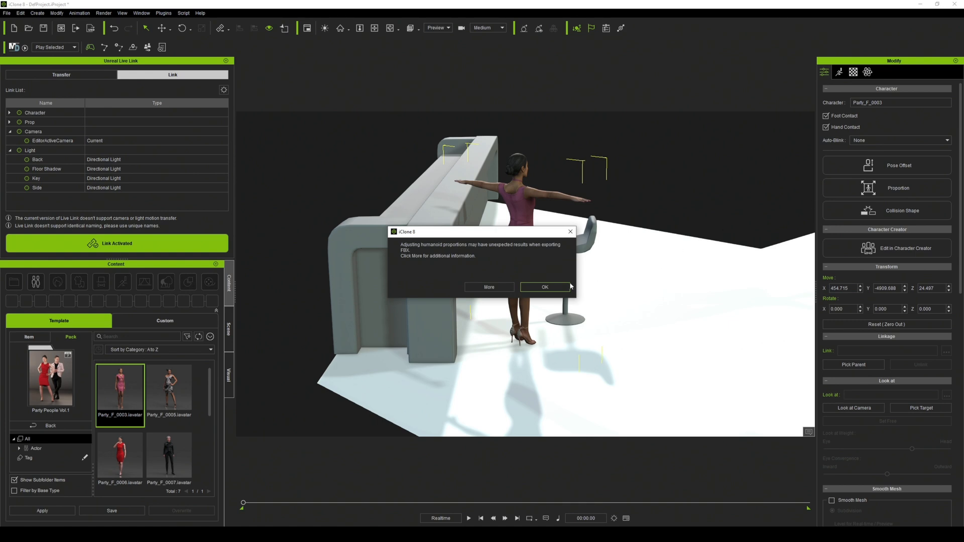
left_click(544, 288)
double_click(523, 155)
type("120")
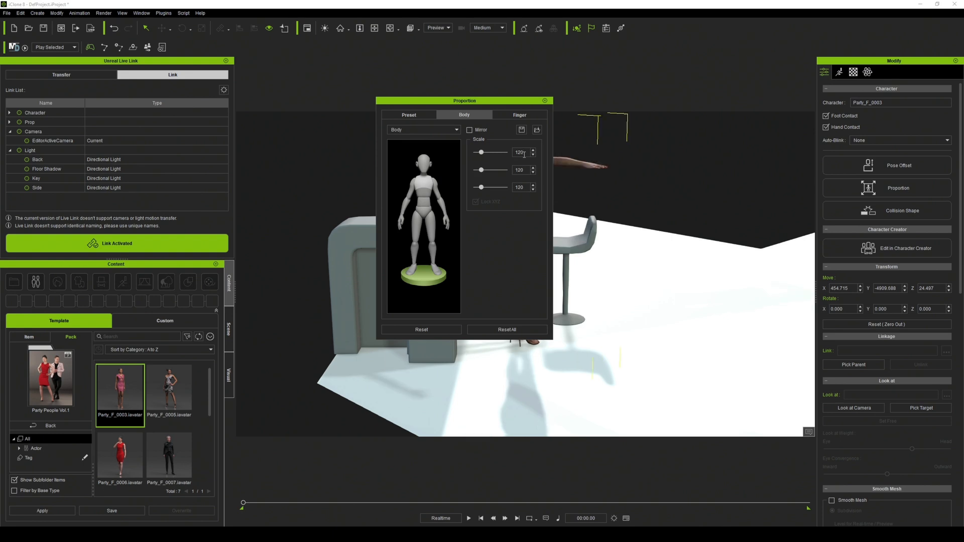
left_click(545, 101)
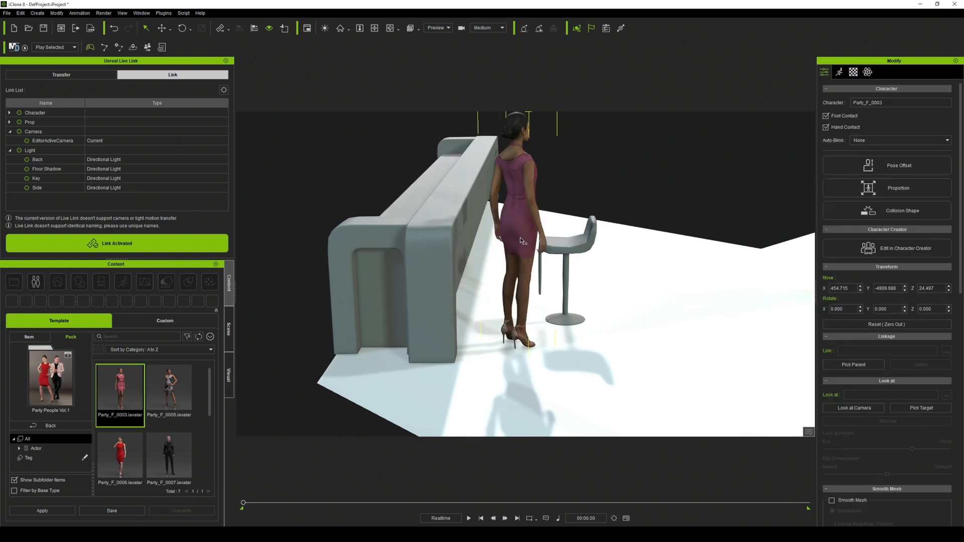
Step: Rotate Party_F_0003 about 126 degrees around Z so she faces the bar
right_click_drag(547, 253, 579, 236)
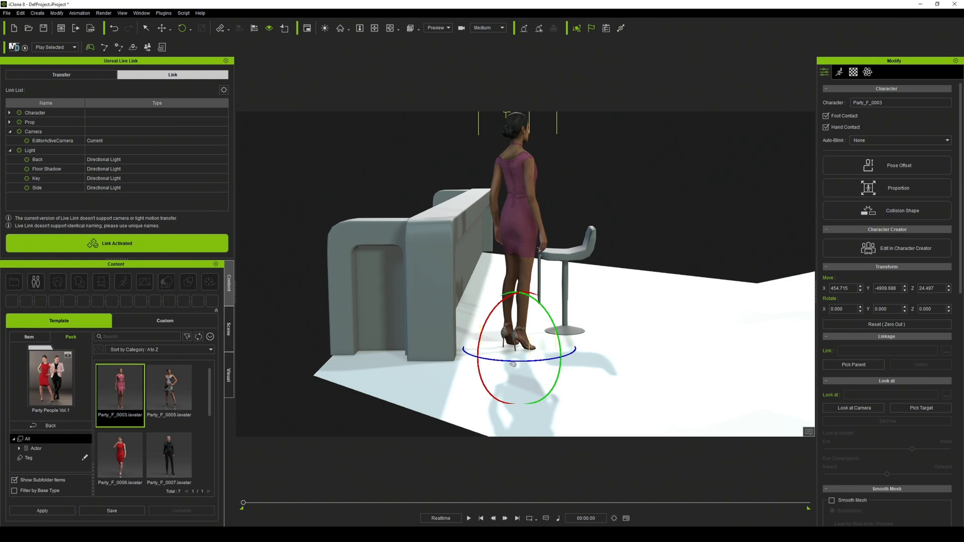
left_click_drag(512, 363, 557, 360)
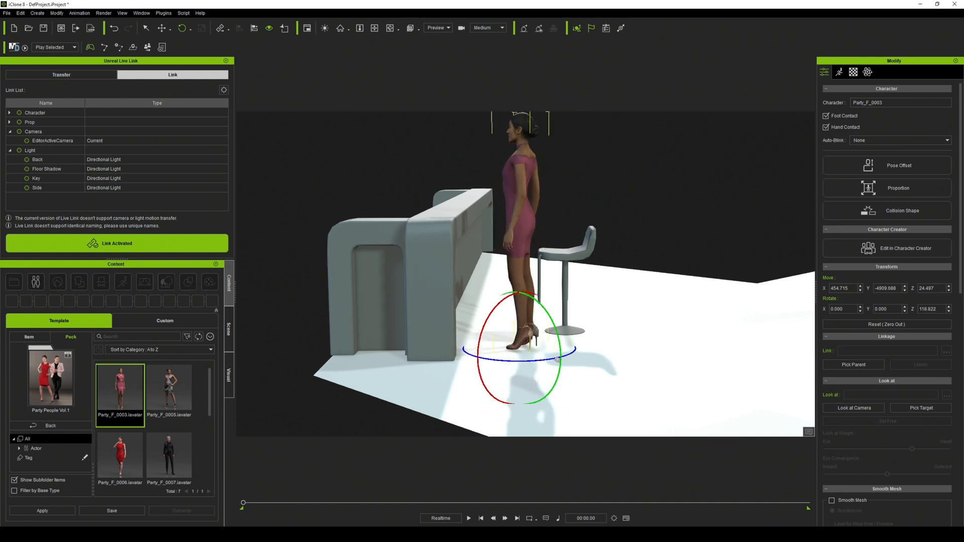
right_click_drag(563, 361, 451, 327)
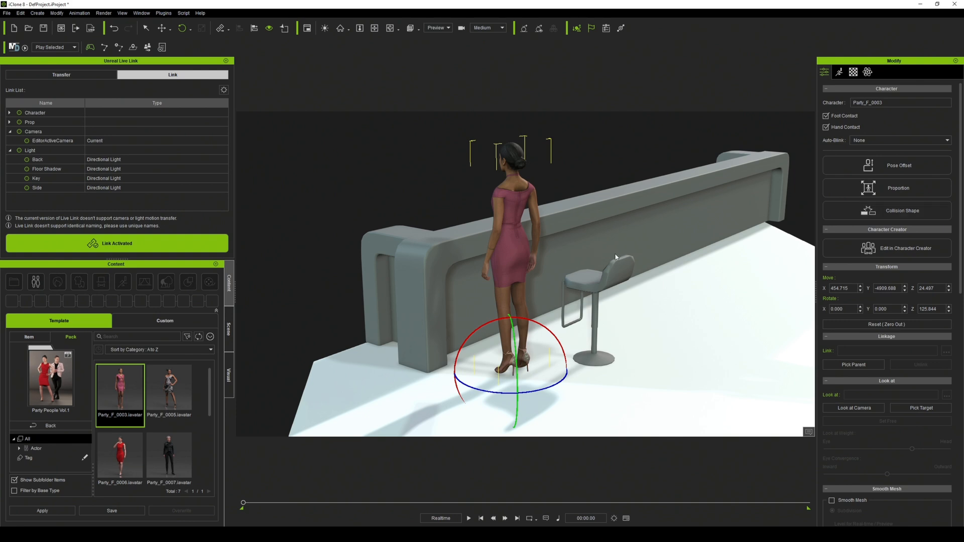
right_click_drag(647, 280, 633, 298)
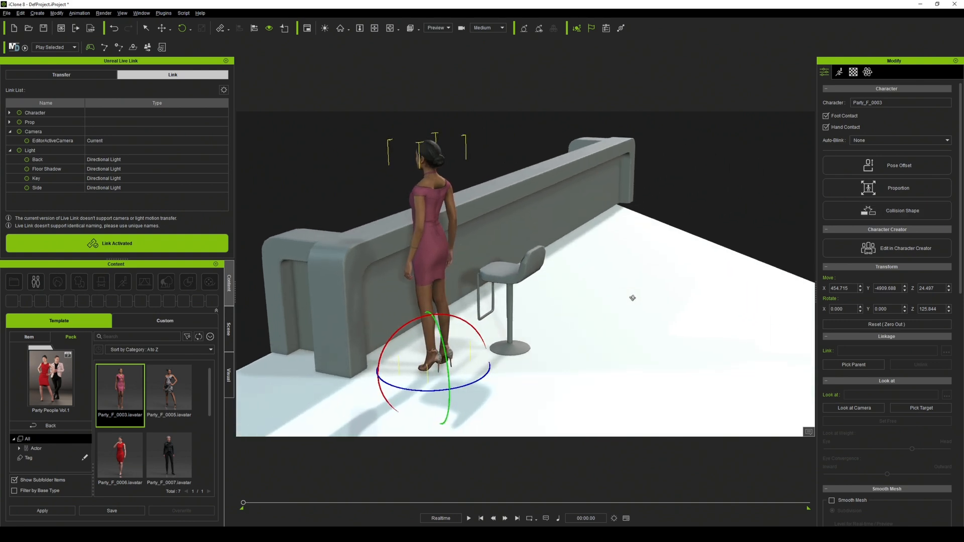
Step: Add Party_F_0005 beside the bar stool and scale her whole body to 120
left_click_drag(186, 396, 555, 312)
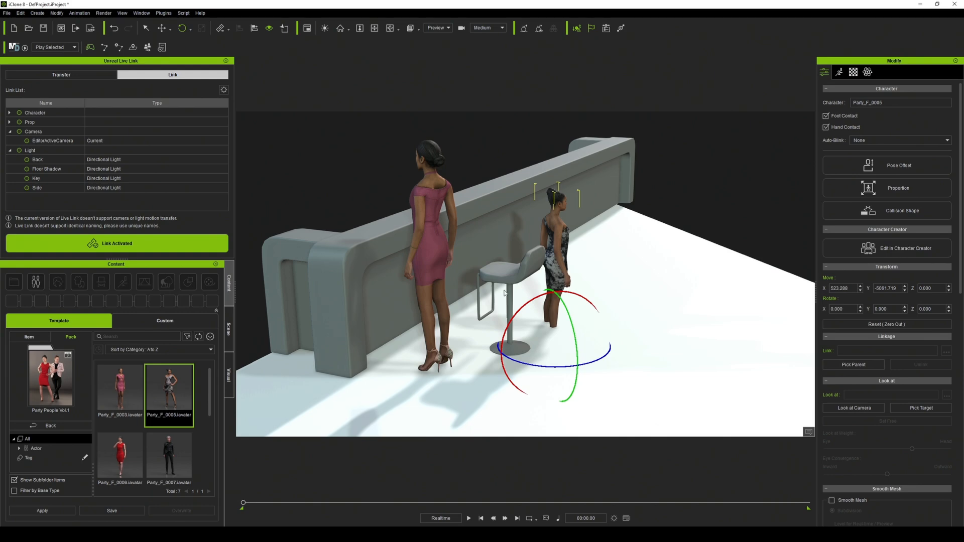
left_click(887, 188)
double_click(516, 153)
type("120")
key("Return")
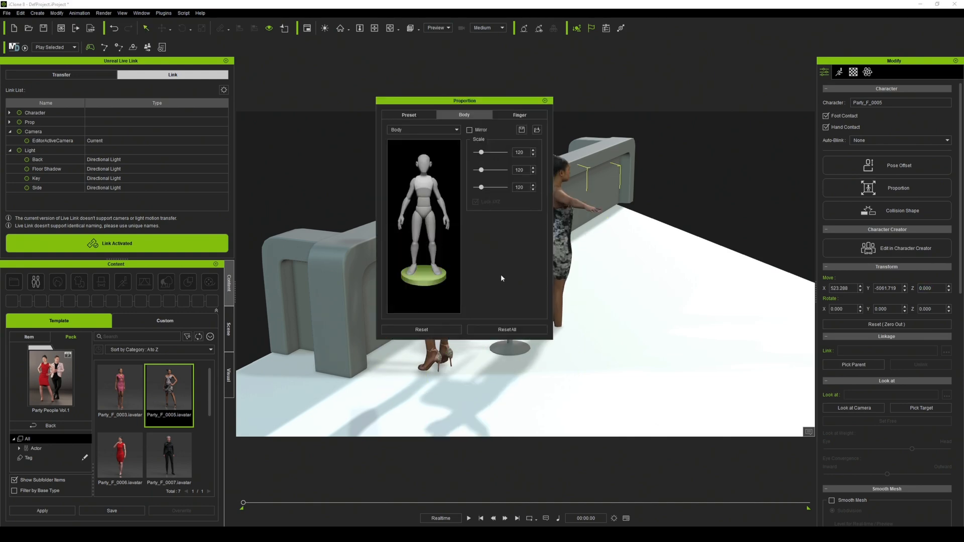
left_click(544, 101)
Step: Set Party_F_0005's Z position to 25 and rotate her to face the bar
double_click(927, 288)
type("25")
key("Return")
left_click_drag(551, 345, 583, 346)
Step: Add Party_F_0006 to the open floor in front of the bar and raise her above floor level
scroll(156, 417, "down", 1)
scroll(523, 321, "down", 5)
right_click_drag(540, 309, 482, 331)
left_click_drag(120, 418, 442, 369)
key("w")
left_click_drag(441, 308, 442, 285)
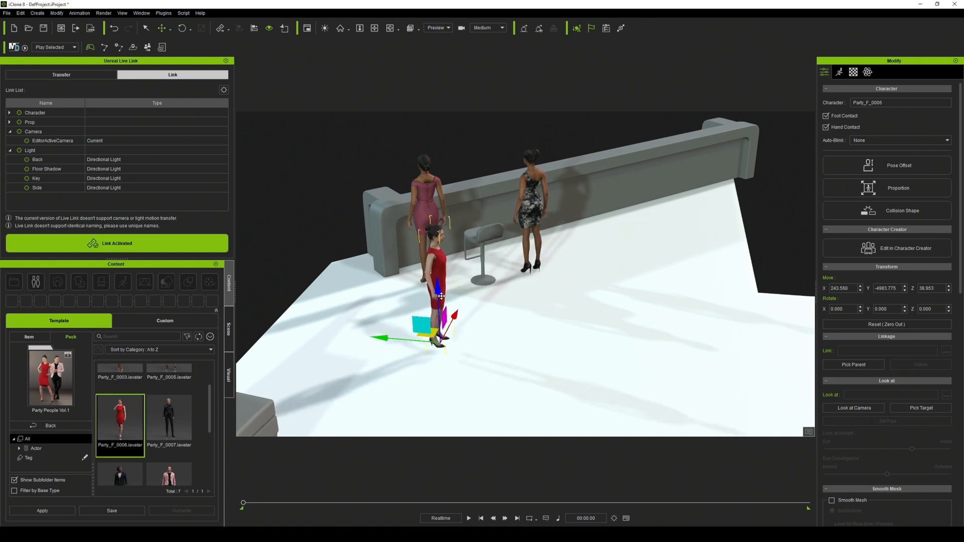
Step: Add Party_F_0007 beside the woman in the red dress and raise her to about Z 27
right_click_drag(502, 352, 522, 352)
left_click_drag(170, 418, 511, 352)
right_click_drag(528, 315, 495, 301)
left_click_drag(511, 301, 512, 285)
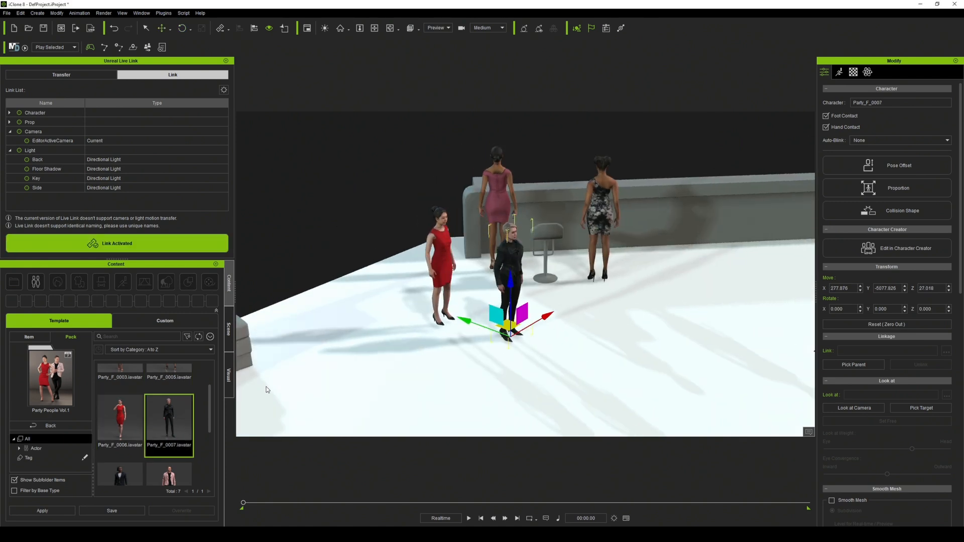
Step: Add Party_M_0003, Party_M_0002 and Party_M_0007 to the floor around the women, and open the Proportion settings
scroll(160, 420, "down", 1)
left_click_drag(169, 419, 387, 357)
left_click_drag(120, 419, 460, 385)
scroll(125, 432, "down", 1)
left_click(128, 451)
left_click_drag(127, 451, 583, 346)
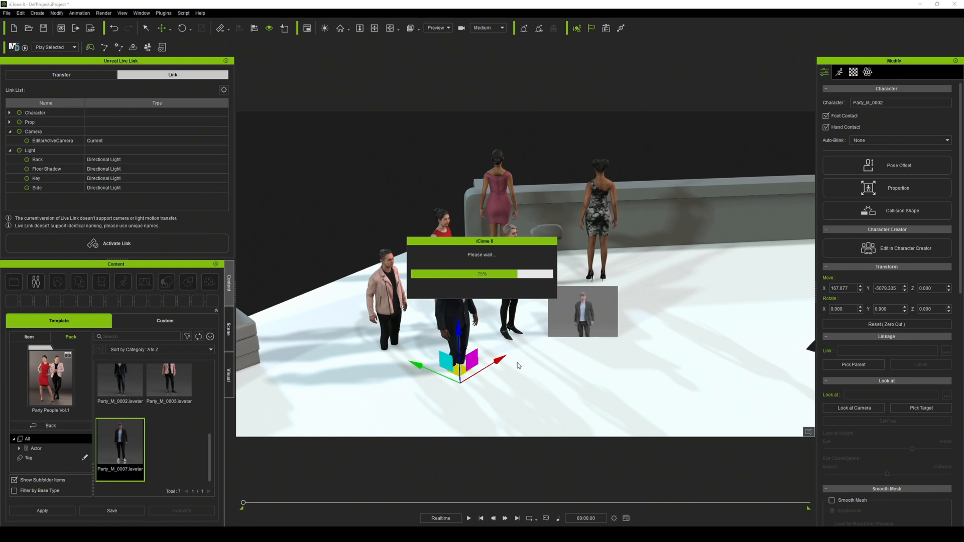
right_click_drag(517, 362, 537, 363)
left_click(897, 189)
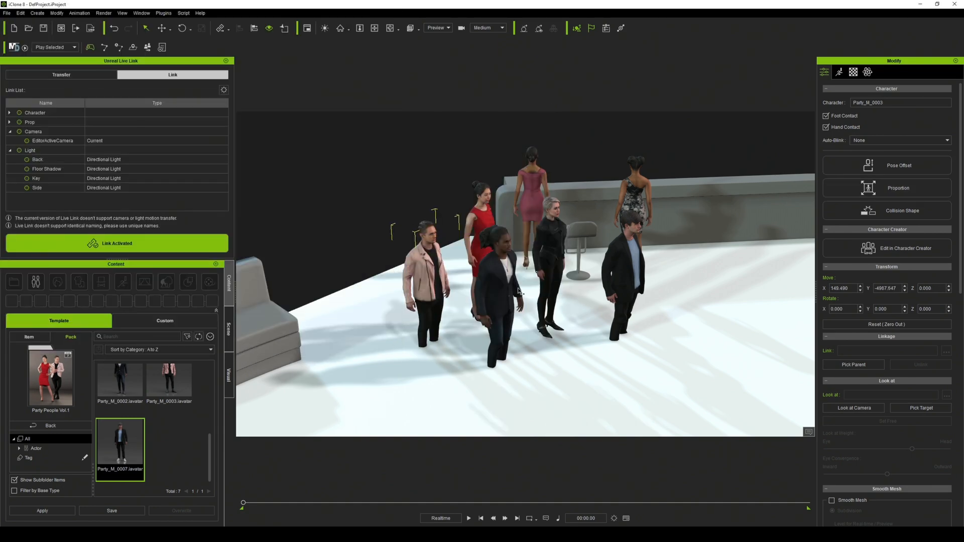
Step: Move Party_M_0003 across to the round dance floor, at about X -1460 and Y -6778
left_click(590, 237)
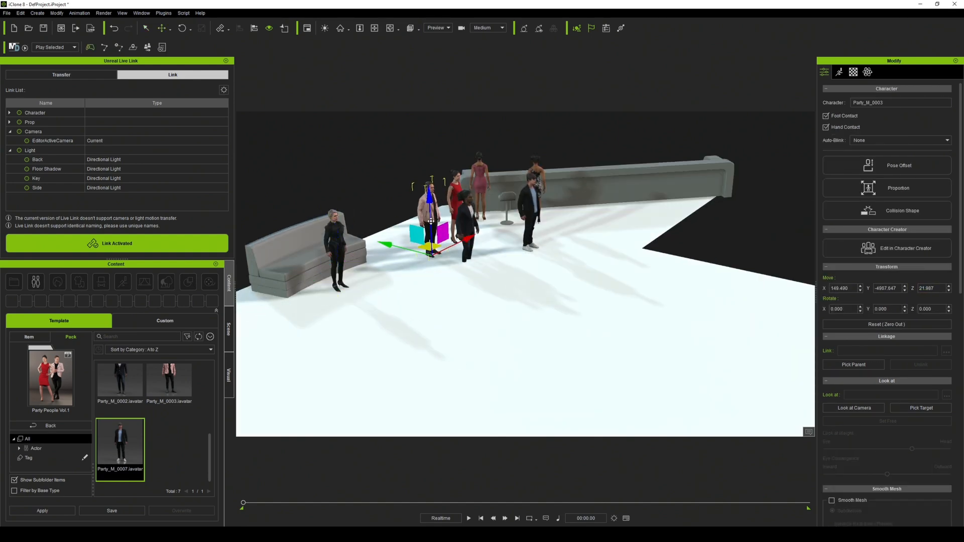
right_click_drag(431, 220, 743, 263)
scroll(650, 319, "down", 5)
right_click_drag(650, 319, 703, 311)
left_click_drag(354, 349, 510, 205)
left_click_drag(424, 177, 671, 194)
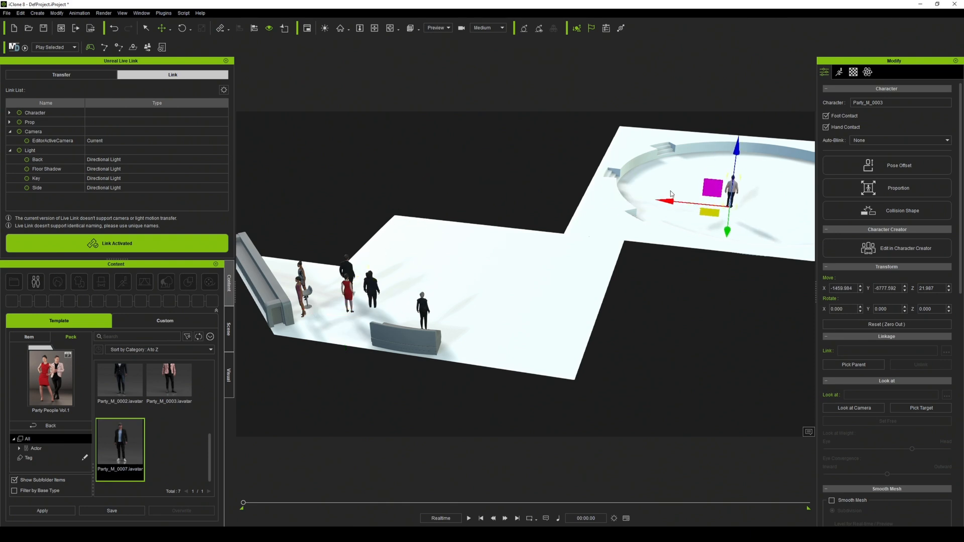
Step: Move Party_F_0006 in the red dress onto the round dance floor near Party_M_0003
right_click_drag(671, 194, 408, 203)
left_click_drag(300, 235, 515, 146)
right_click_drag(514, 145, 451, 171)
left_click_drag(452, 171, 715, 181)
right_click_drag(716, 181, 580, 245)
left_click(587, 244)
Step: Frame SM_Bar01_1 from the scene list and move Party_M_0007 beside Party_F_0007 in front of the sofa
left_click(229, 329)
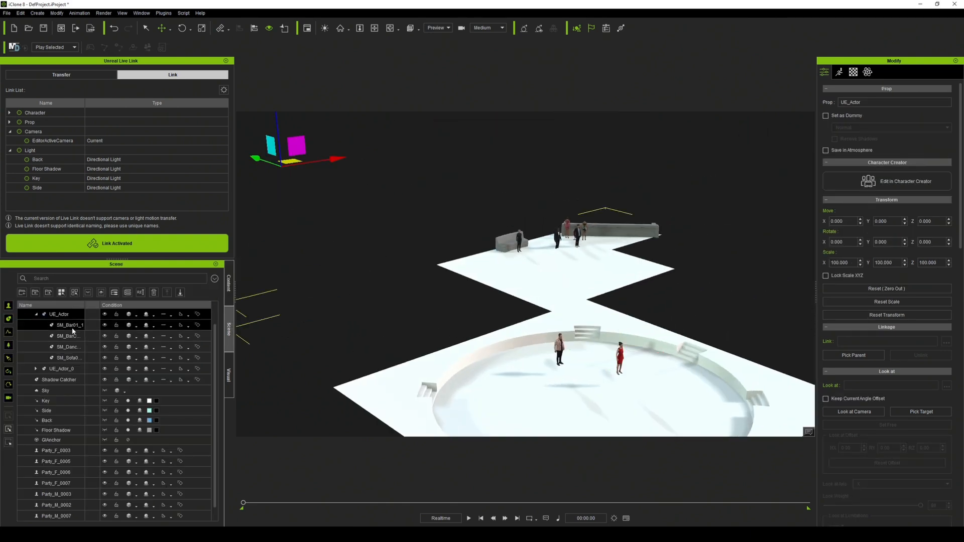
double_click(74, 327)
right_click_drag(578, 301, 685, 308)
middle_click_drag(685, 308, 730, 243)
left_click(528, 281)
left_click_drag(536, 290, 346, 340)
right_click_drag(432, 321, 321, 271)
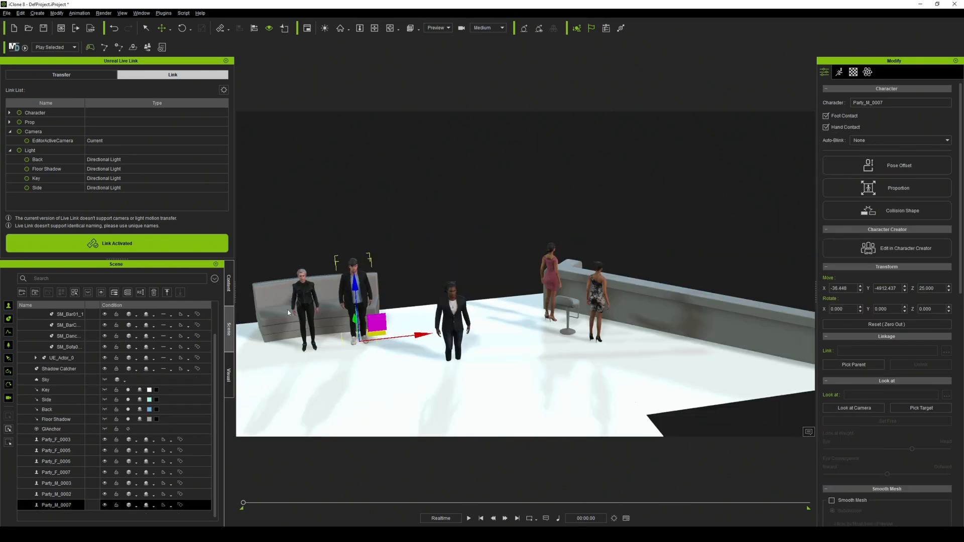
Step: Select Party_M_0002 and move him onto the round dance floor
left_click(450, 319)
right_click_drag(467, 282, 753, 322)
scroll(848, 297, "down", 3)
middle_click_drag(623, 226, 615, 342)
right_click_drag(615, 341, 603, 281)
left_click_drag(438, 423, 622, 270)
left_click_drag(694, 283, 675, 273)
Step: Save the project and look over the characters gathered on the round dance floor
left_click(7, 13)
left_click(31, 44)
right_click_drag(593, 281, 467, 221)
middle_click_drag(467, 221, 475, 182)
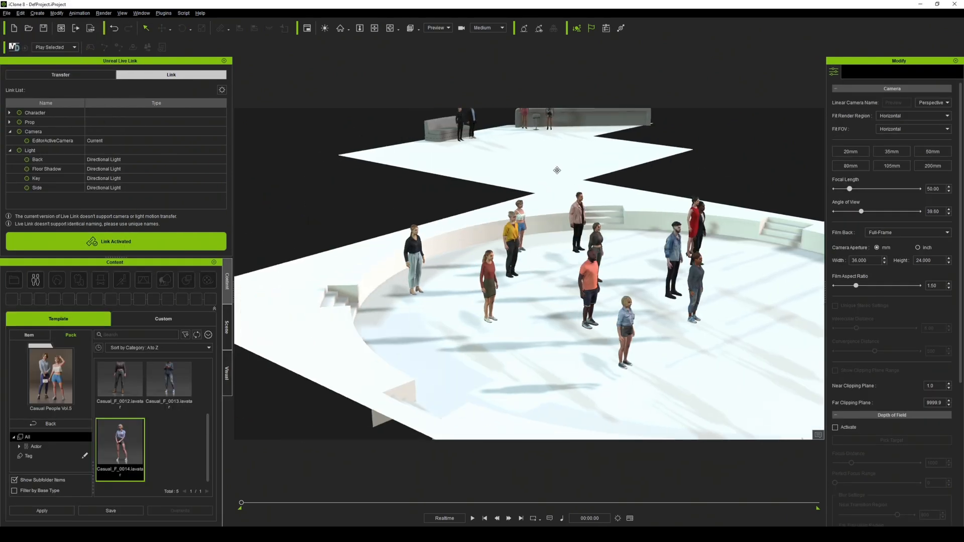
middle_click_drag(557, 170, 554, 172)
middle_click_drag(738, 262, 738, 271)
scroll(577, 241, "up", 5)
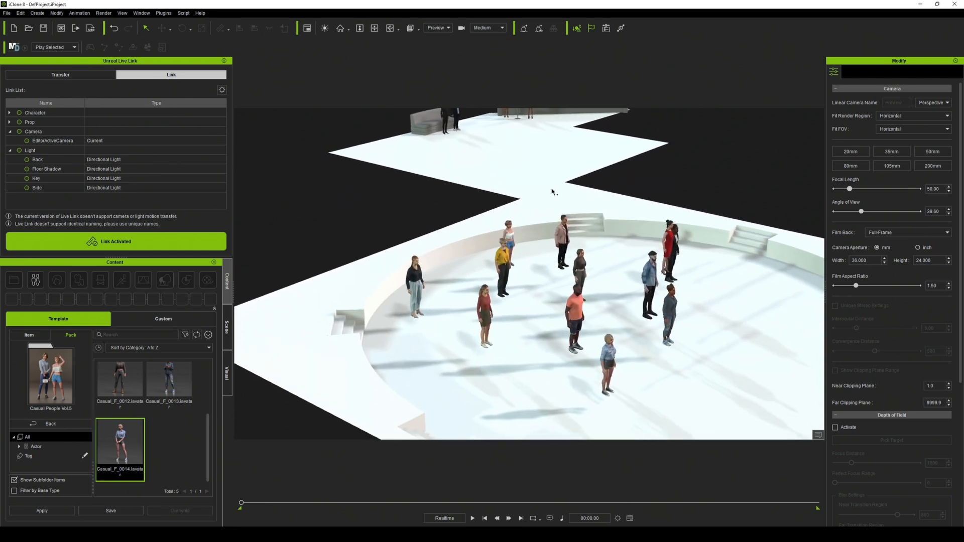
Step: Move Party_F_0003 in the pink dress along the bar counter to Y about -4927, toward the bar stool
middle_click_drag(542, 181, 550, 202)
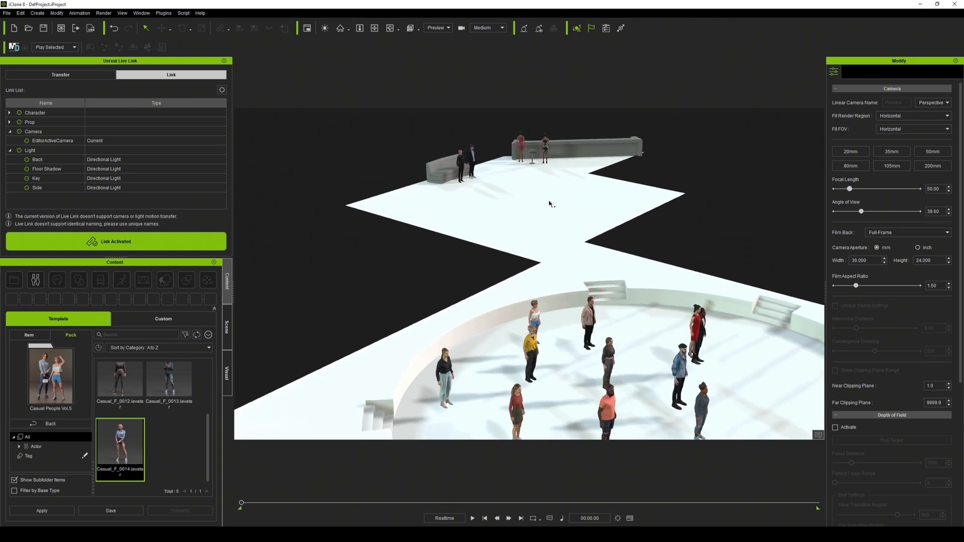
left_click(522, 147)
key("z")
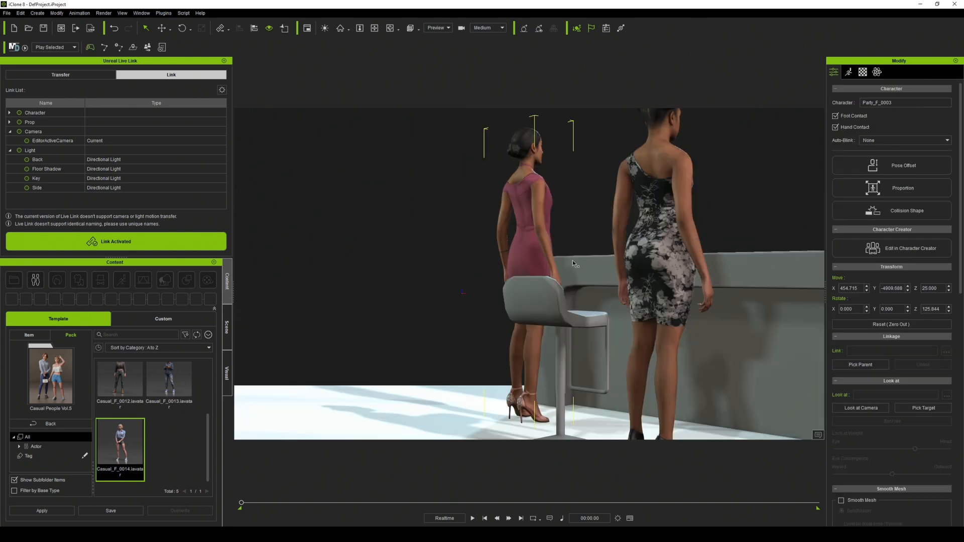
scroll(573, 262, "down", 5)
right_click_drag(516, 251, 660, 279)
scroll(659, 279, "down", 3)
middle_click_drag(704, 340, 672, 306)
right_click_drag(671, 306, 602, 308)
middle_click_drag(603, 308, 627, 317)
left_click(597, 307)
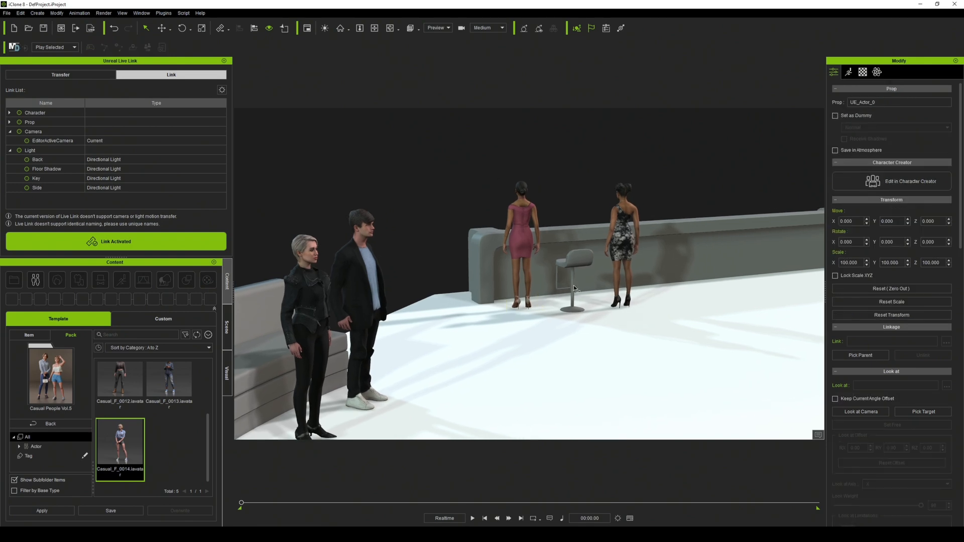
left_click(526, 229)
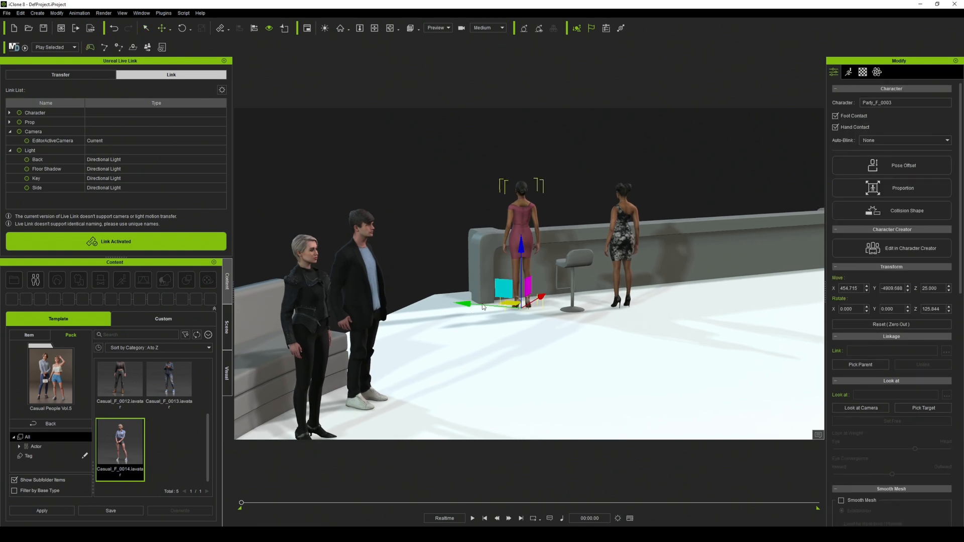
left_click_drag(473, 306, 478, 308)
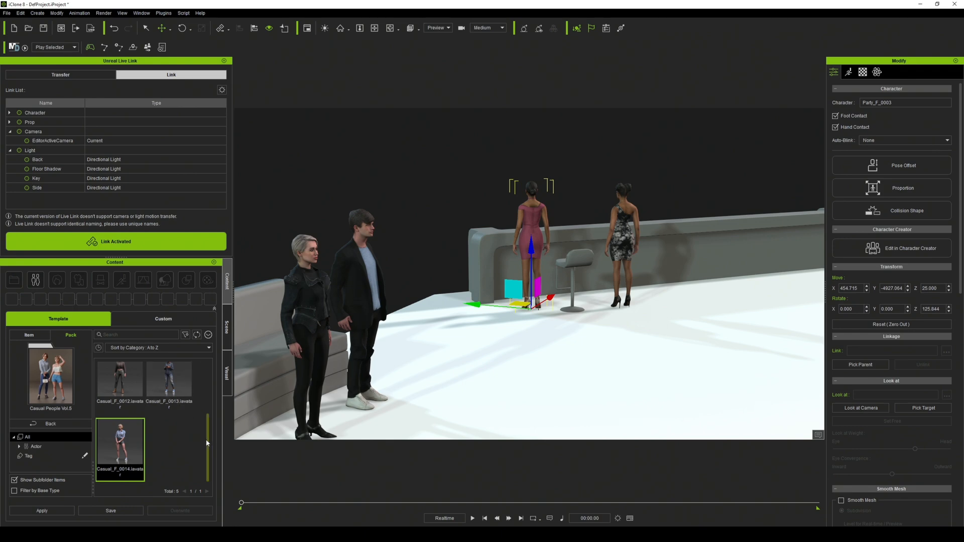
Step: Browse the animation content packs and open the Social Hangout - Nightlife motion pack
scroll(206, 439, "up", 2)
left_click(227, 314)
left_click(226, 282)
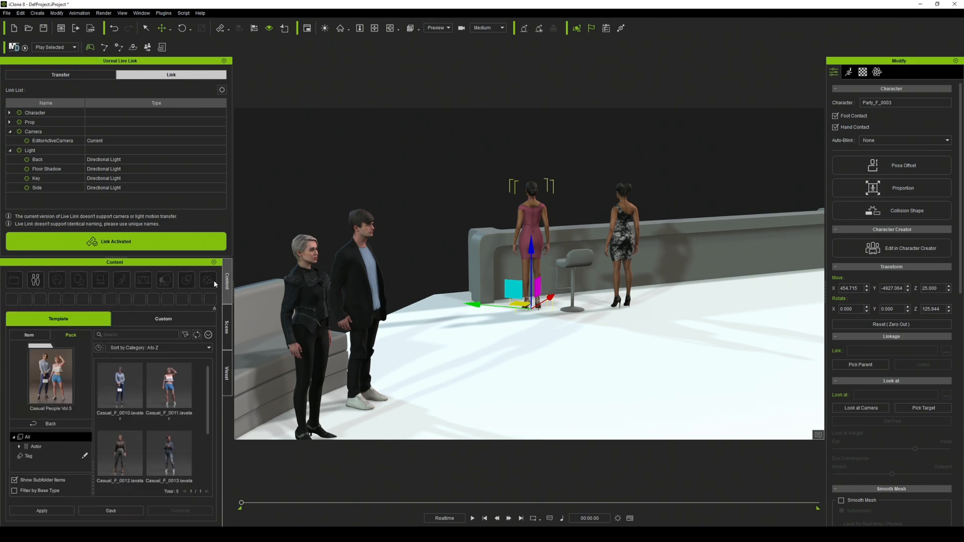
left_click(51, 422)
left_click(122, 283)
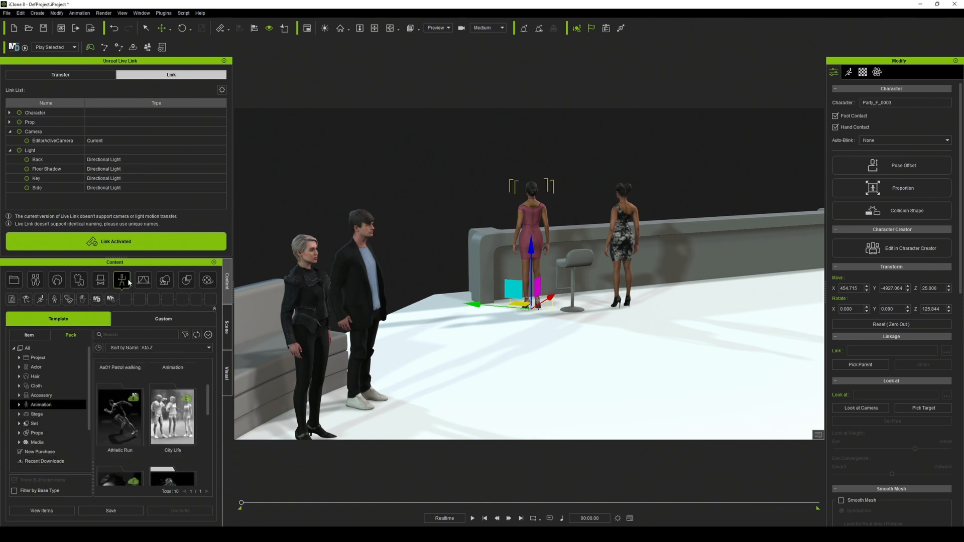
left_click_drag(207, 409, 206, 487)
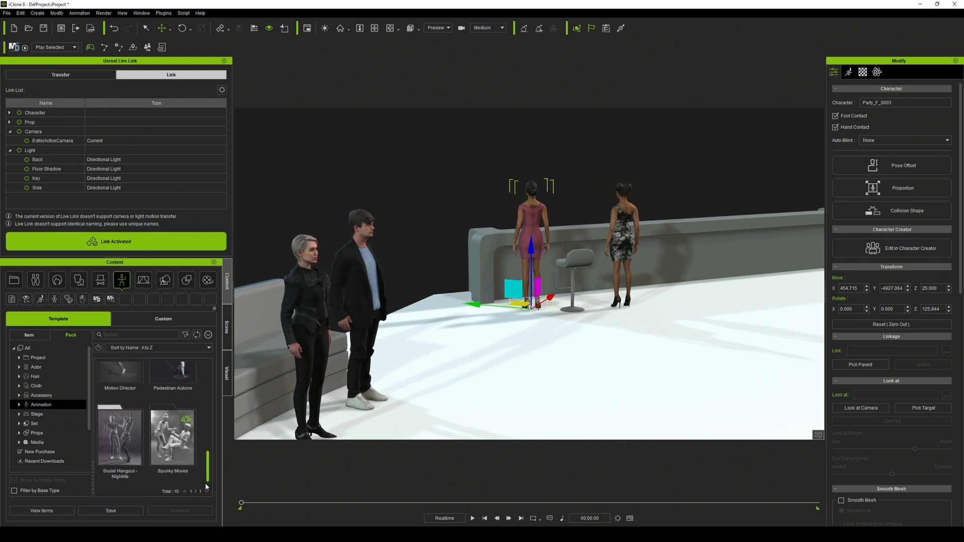
double_click(121, 452)
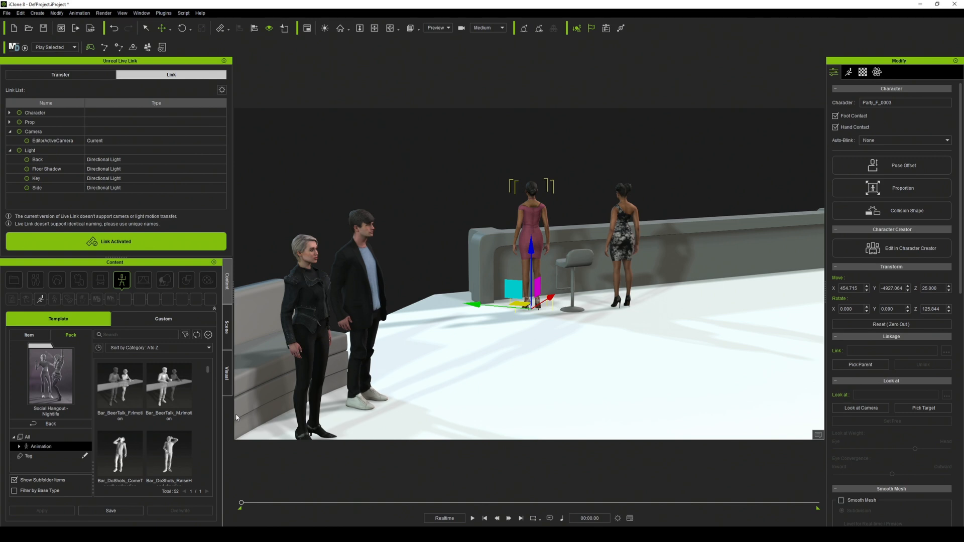
Step: Apply the Bar_BeerTalk_F motion to Party_F_0003 and move her closer to the bar, to X about 499
left_click_drag(119, 388, 545, 277)
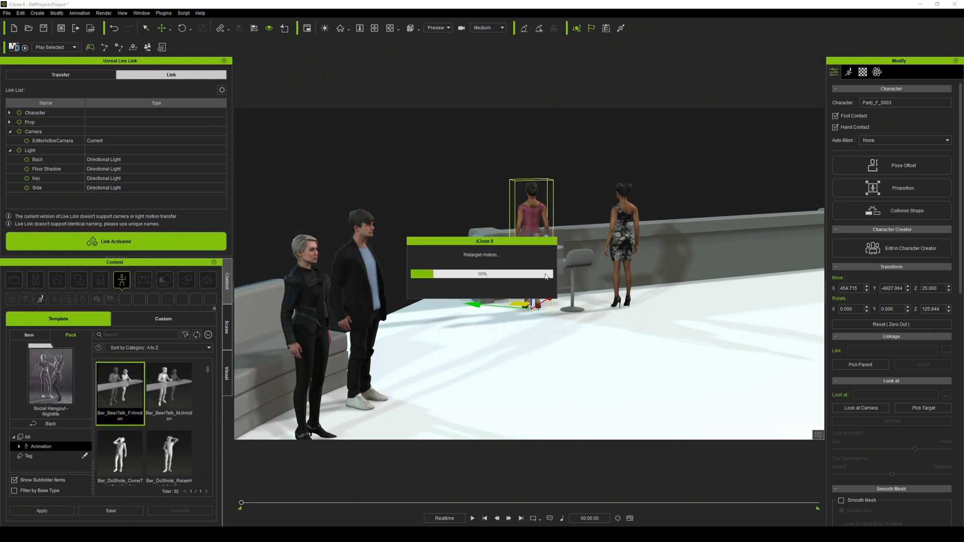
right_click_drag(540, 227, 556, 266)
left_click_drag(573, 313, 595, 324)
right_click_drag(592, 324, 366, 319)
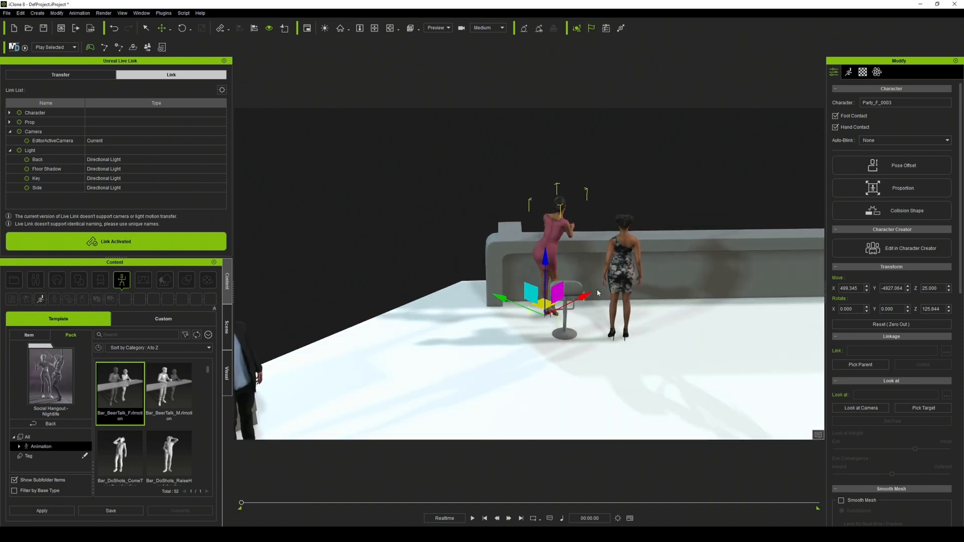
Step: Apply the Bar_BeerTalk_M motion to Party_F_0005 at the bar and play back the animation
left_click_drag(169, 388, 621, 271)
right_click_drag(678, 340, 422, 346)
left_click(472, 519)
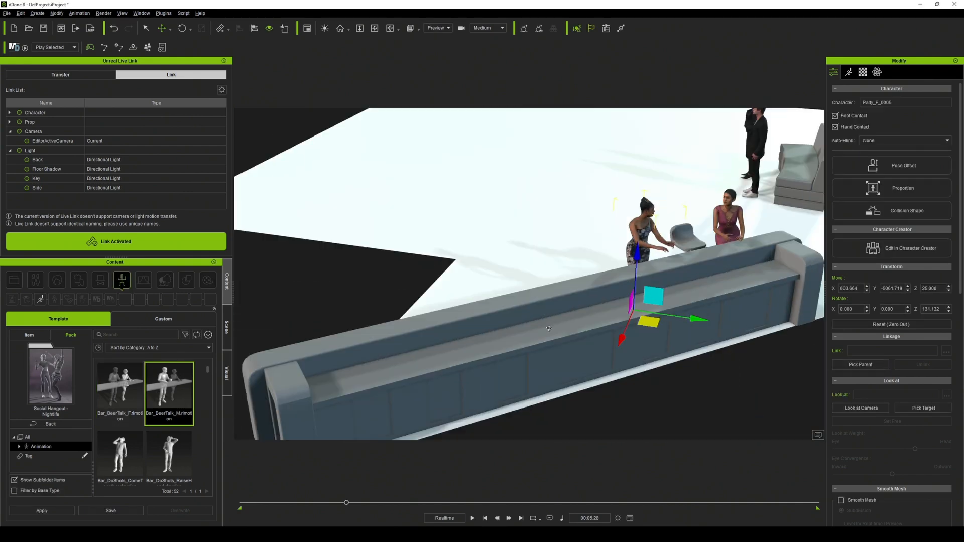
right_click_drag(603, 282, 502, 292)
right_click_drag(577, 286, 504, 291)
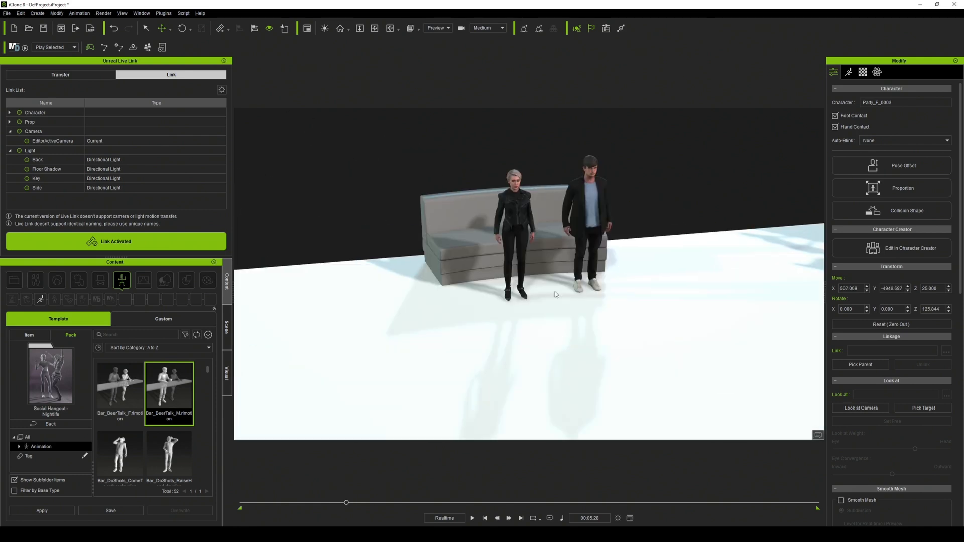
Step: Apply WatchGame_Focus to Party_F_0007, seat her on the sofa, and give Party_M_0007 beside her a seated motion
left_click_drag(208, 371, 583, 213)
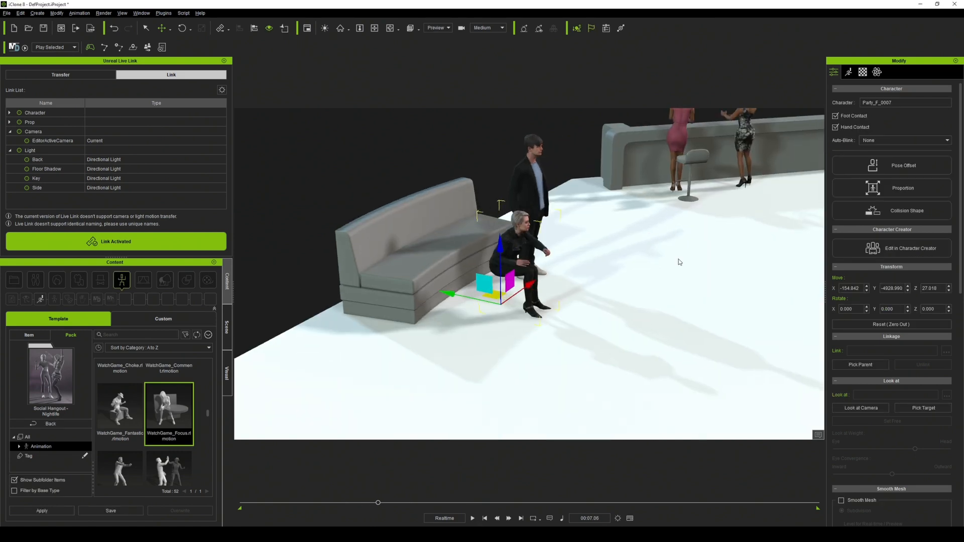
left_click_drag(502, 226, 441, 225)
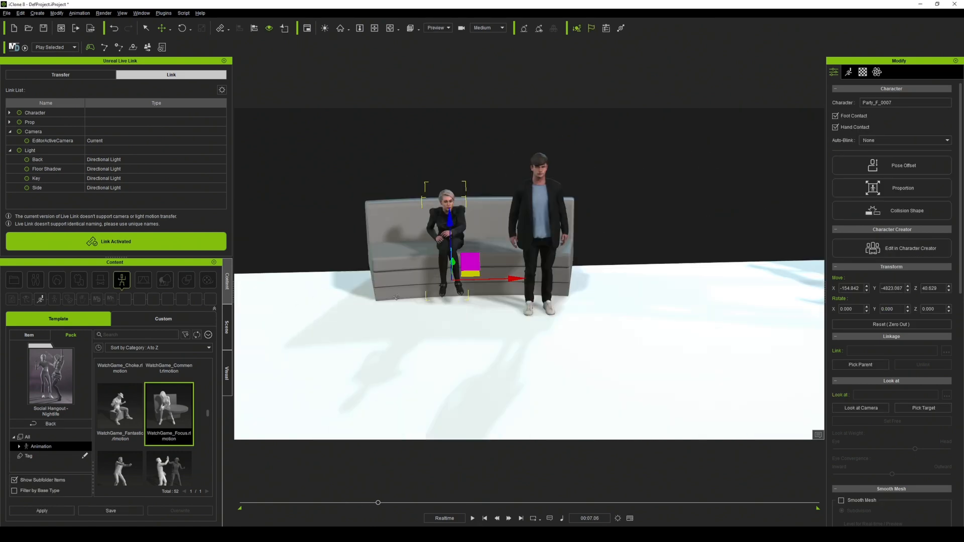
scroll(151, 427, "down", 1)
left_click_drag(120, 402, 534, 195)
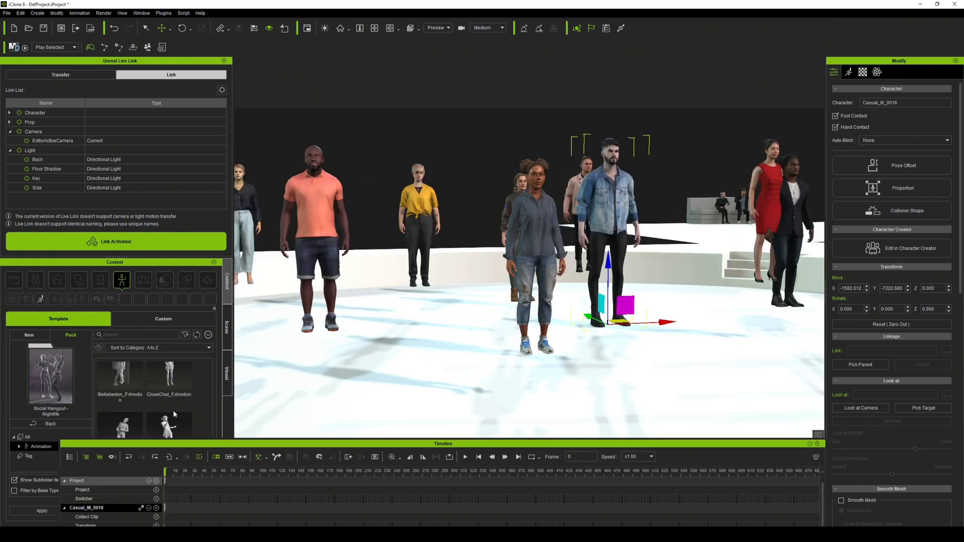
Step: Apply Nightlife motions to the man in the orange shirt and the women around him, with CloseChat_F for Casual_F_0011
scroll(175, 415, "down", 1)
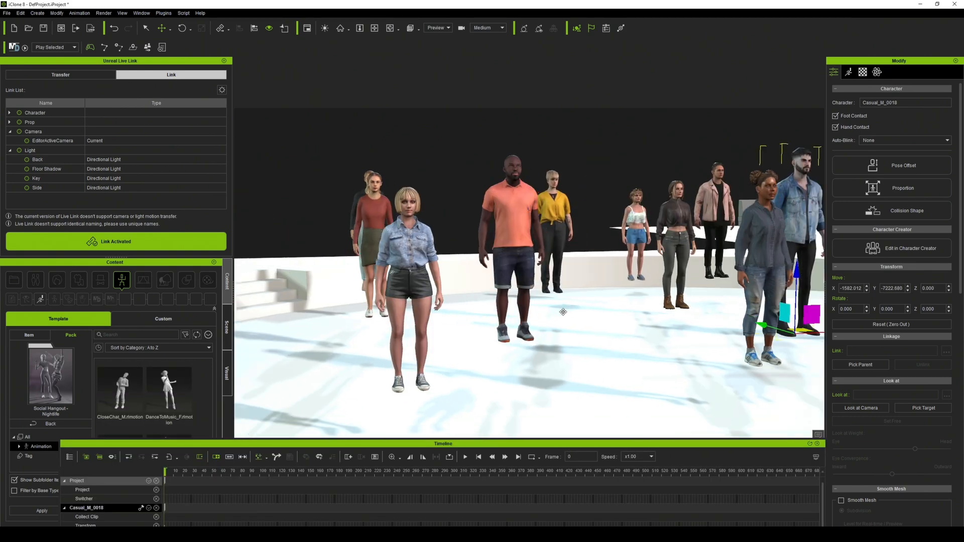
left_click_drag(120, 392, 510, 240)
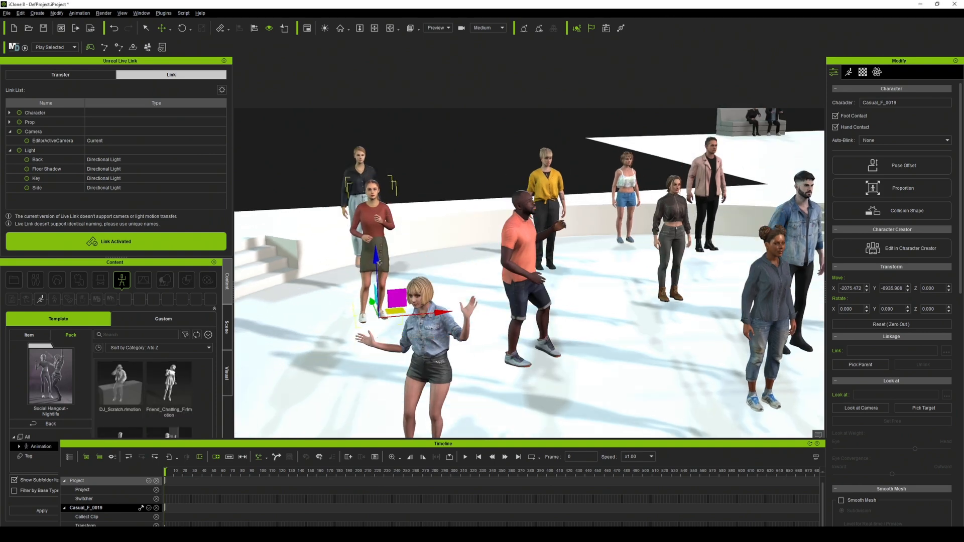
middle_click_drag(379, 262, 397, 332)
left_click_drag(169, 391, 436, 251)
scroll(184, 390, "up", 2)
left_click_drag(184, 391, 443, 254)
middle_click_drag(494, 347, 407, 302)
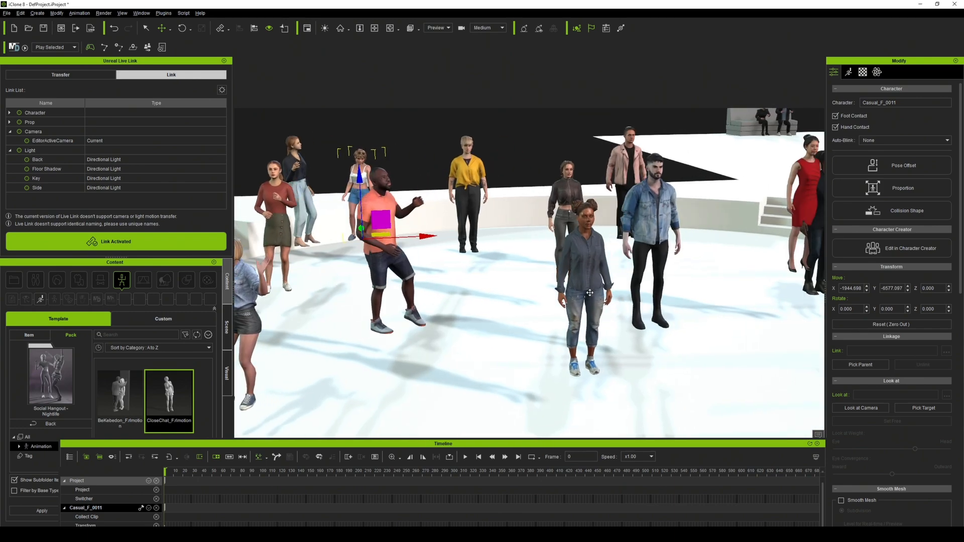
Step: Move the man in the pink jacket beside the woman in yellow and apply Lover_Talking_F and Lover_Talking_M to the pair
scroll(186, 409, "down", 2)
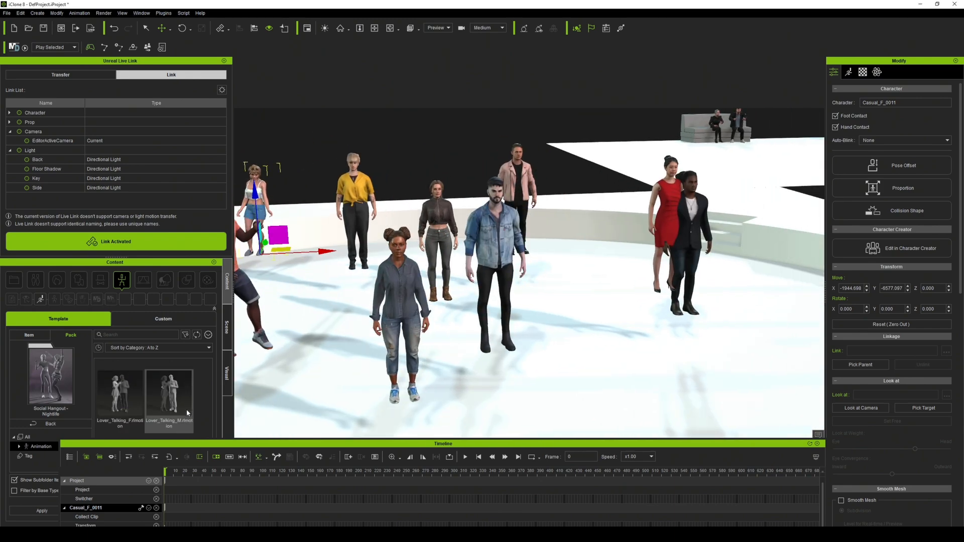
middle_click_drag(352, 246, 439, 344)
left_click(445, 307)
left_click_drag(438, 354, 431, 329)
left_click_drag(120, 396, 444, 291)
left_click(604, 286)
left_click_drag(661, 353, 542, 363)
left_click_drag(478, 350, 467, 325)
left_click_drag(169, 397, 470, 286)
Step: Apply Nightlife motions to the woman with hair buns, the man in the denim jacket, and the couple including Party_F_0006
middle_click_drag(586, 426, 520, 332)
scroll(204, 407, "down", 5)
left_click_drag(120, 392, 454, 301)
left_click_drag(168, 392, 516, 261)
scroll(181, 407, "up", 4)
scroll(181, 408, "down", 4)
left_click_drag(168, 391, 659, 240)
left_click_drag(120, 392, 640, 232)
Step: Frame the whole dance floor with the bar and sofa behind it, and save the project
scroll(181, 402, "down", 3)
middle_click_drag(389, 357, 449, 358)
scroll(449, 358, "down", 3)
right_click_drag(449, 358, 619, 360)
left_click(6, 13)
left_click(37, 55)
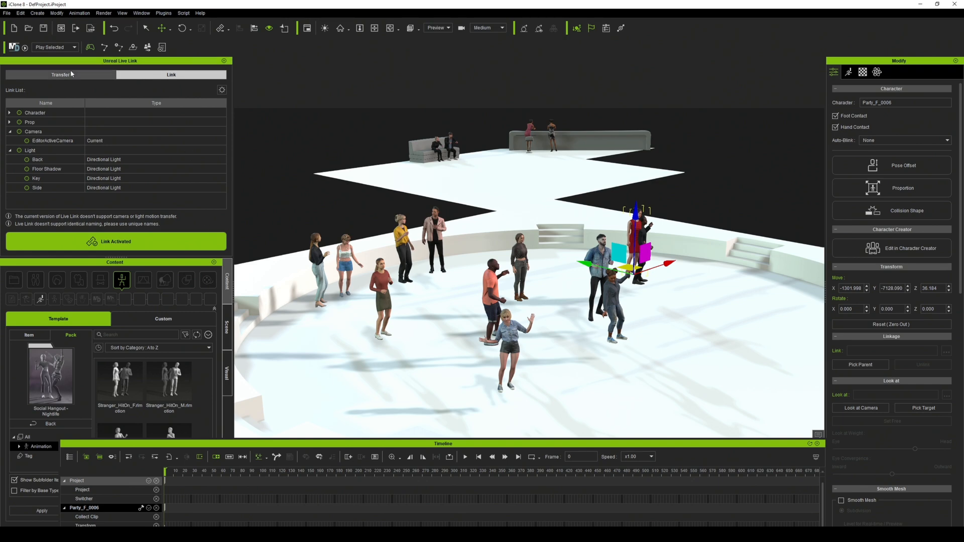
Step: Review the characters and props in the Unreal Live Link link list
left_click(10, 113)
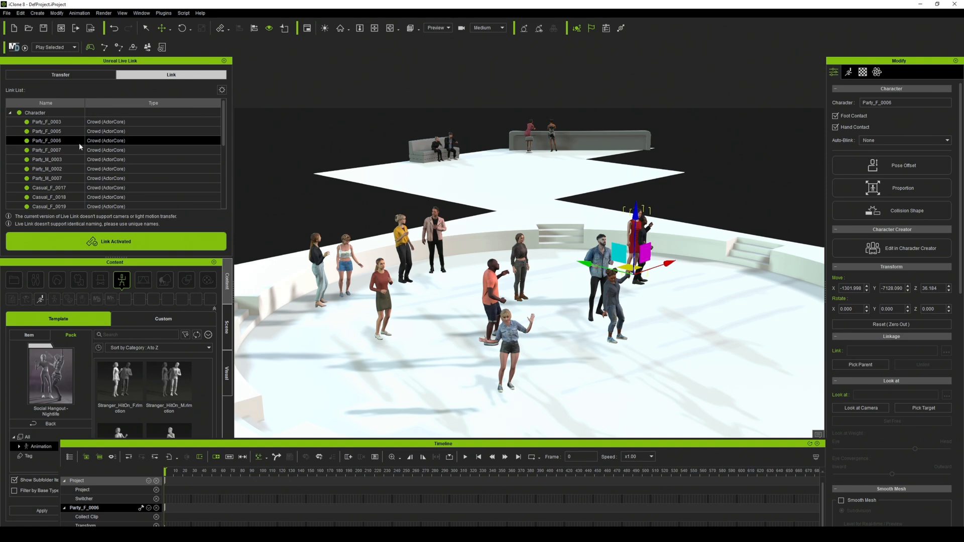
scroll(70, 161, "down", 5)
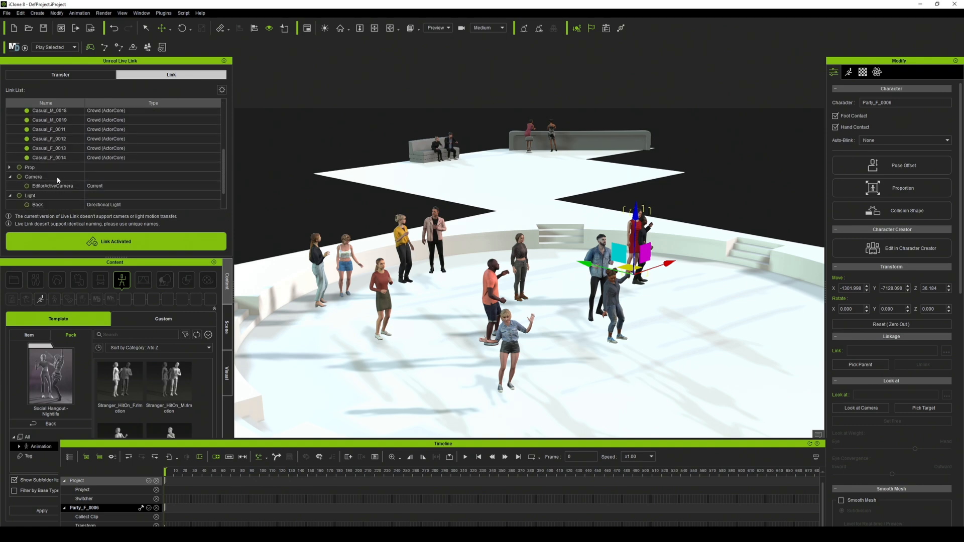
left_click(10, 168)
left_click(10, 168)
scroll(108, 193, "down", 1)
scroll(109, 196, "up", 10)
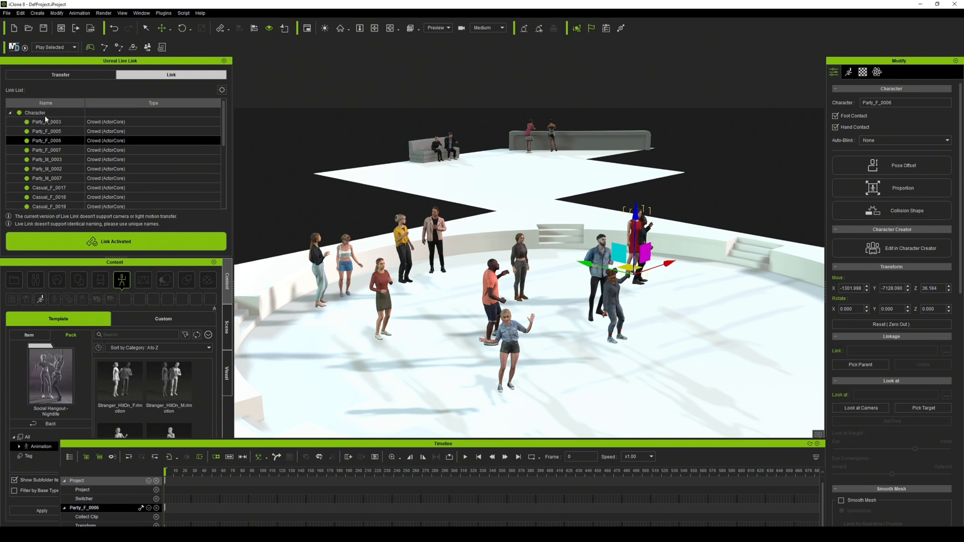
Step: Adjust the selected categories in the Live Link scene transfer list and transfer the checked ActorCore characters to Unreal
left_click(67, 78)
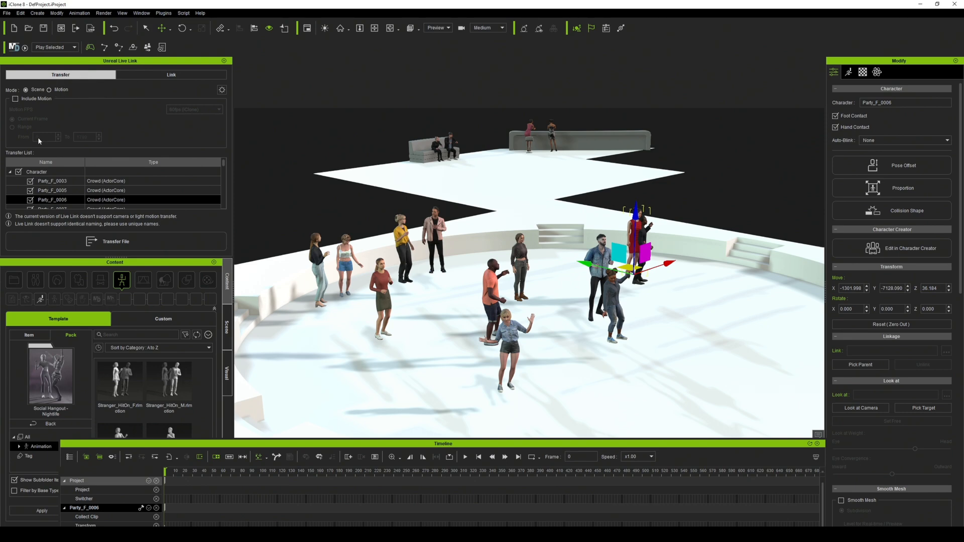
scroll(65, 188, "down", 5)
scroll(64, 192, "down", 8)
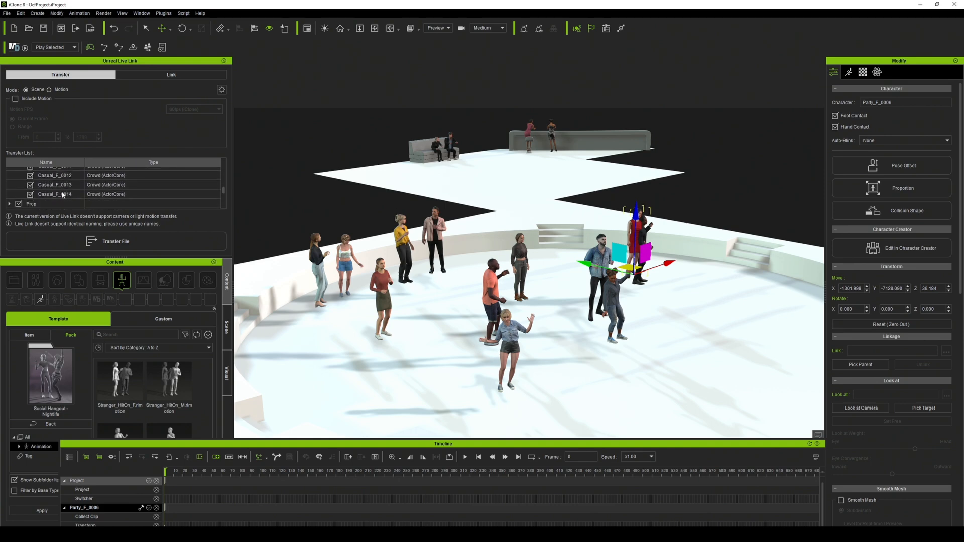
left_click(10, 184)
scroll(58, 188, "down", 3)
left_click(19, 180)
scroll(56, 189, "down", 2)
scroll(90, 196, "up", 6)
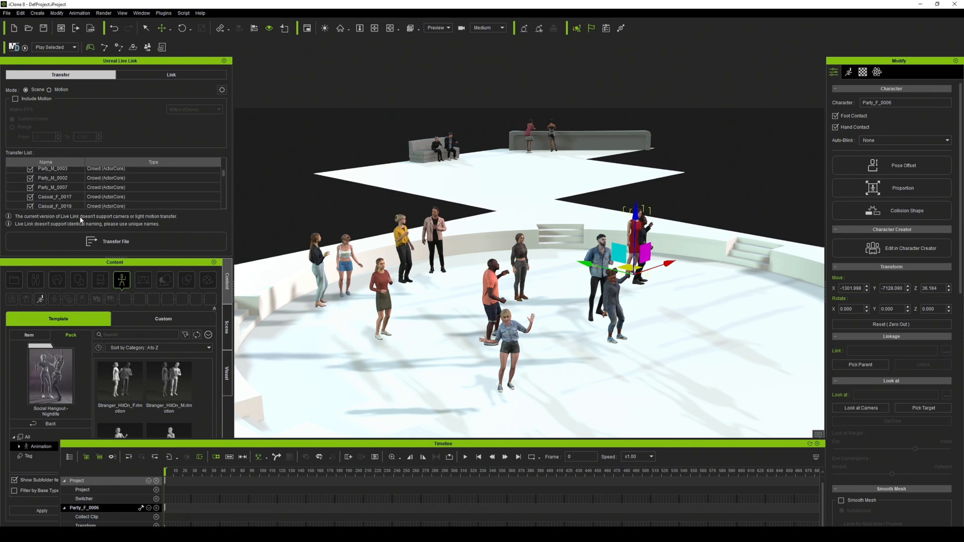
left_click(115, 247)
left_click(115, 242)
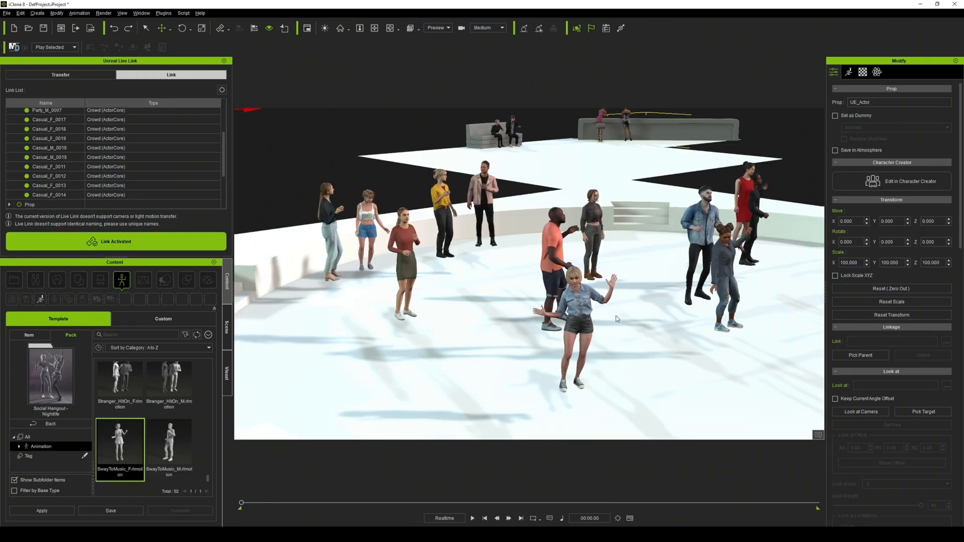
Step: Turn off Foot Contact and Hand Contact for Casual_F_0019 in the red sweater
right_click_drag(616, 316, 650, 313)
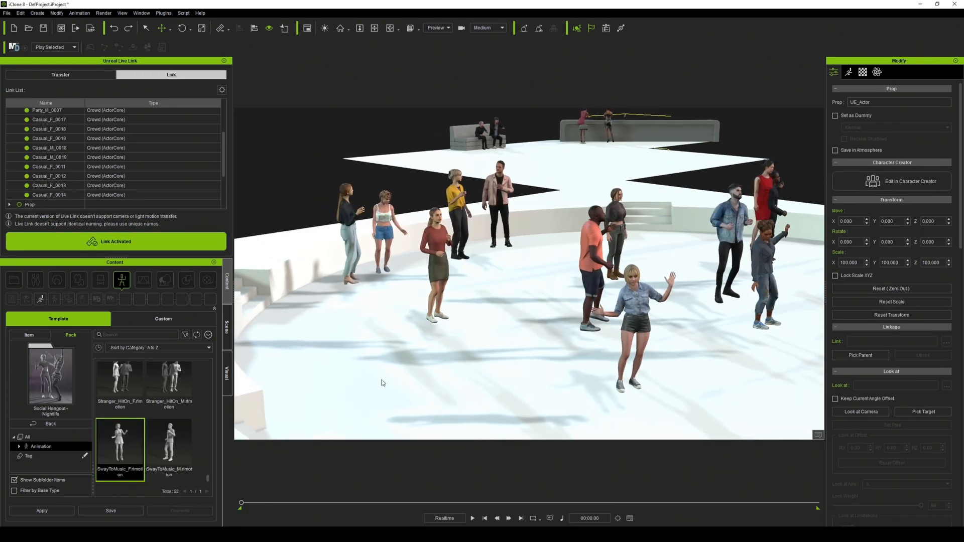
middle_click_drag(482, 343, 458, 341)
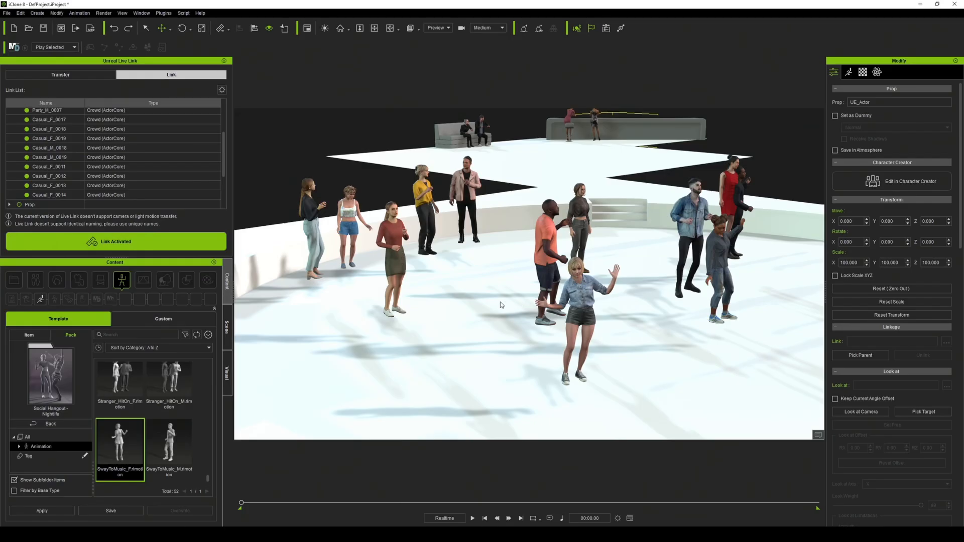
mouse_move(496, 309)
right_mouse_down()
mouse_move(501, 288)
mouse_move(496, 315)
right_mouse_up()
scroll(467, 317, "up", 1)
scroll(456, 323, "up", 1)
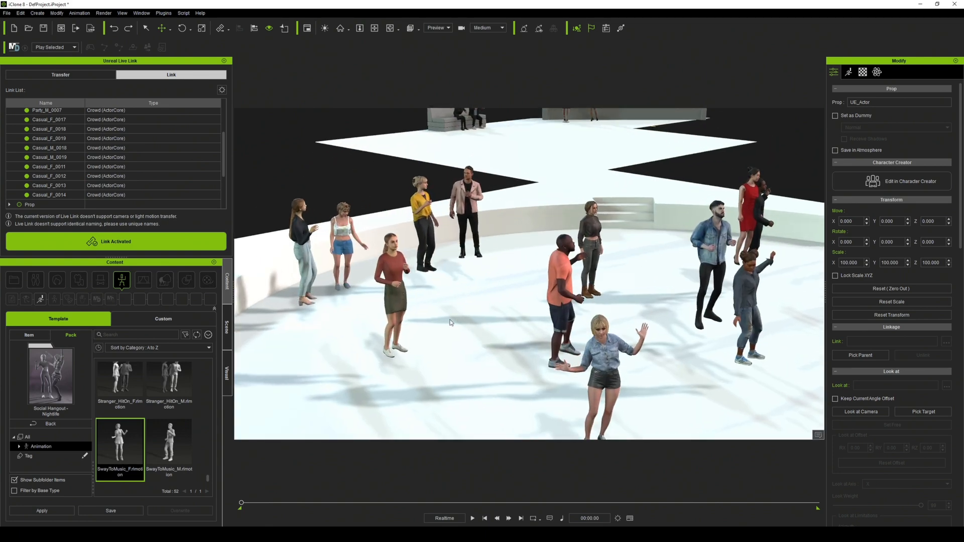
left_click(394, 288)
left_click(836, 118)
left_click(836, 128)
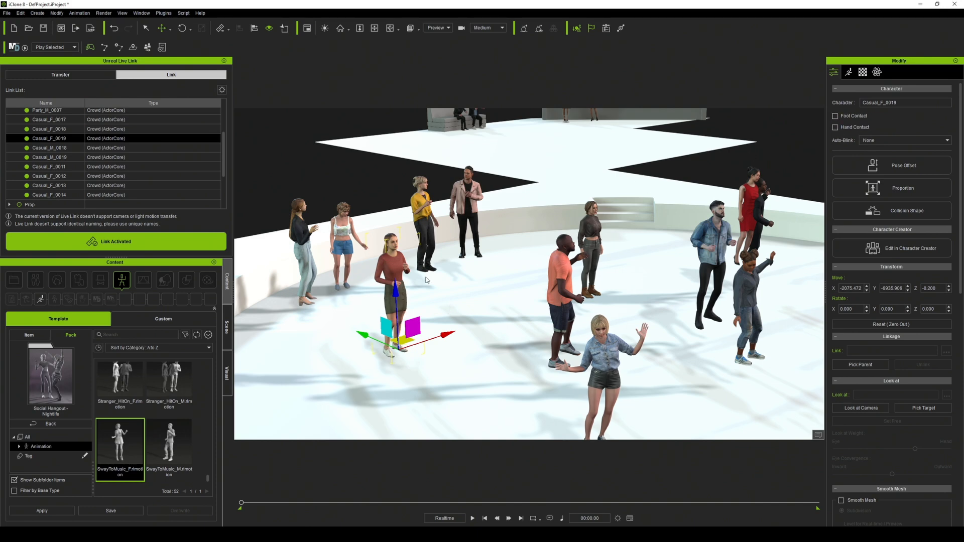
Step: Lower Casual_F_0019 to Z about -49.4 and play the animation to check her motion
left_click_drag(394, 284, 397, 314)
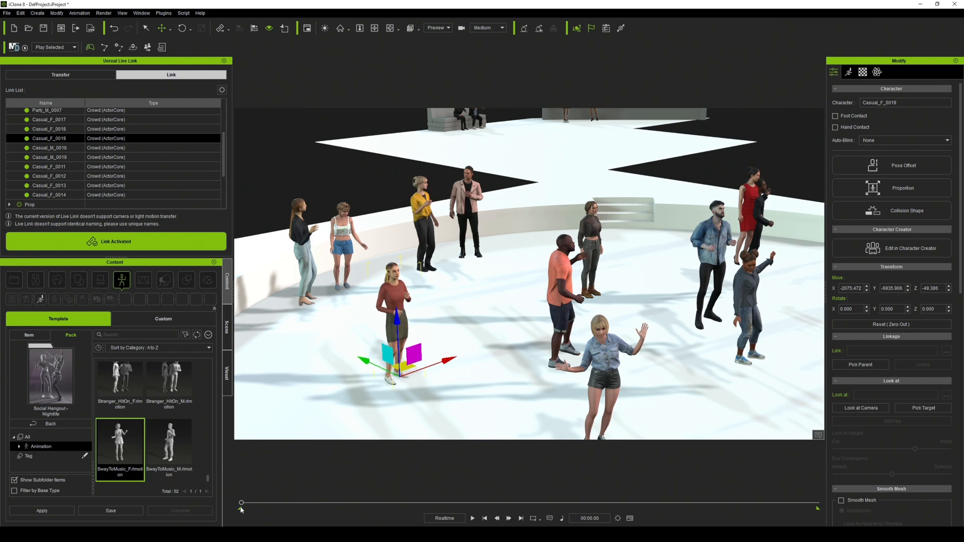
key("space")
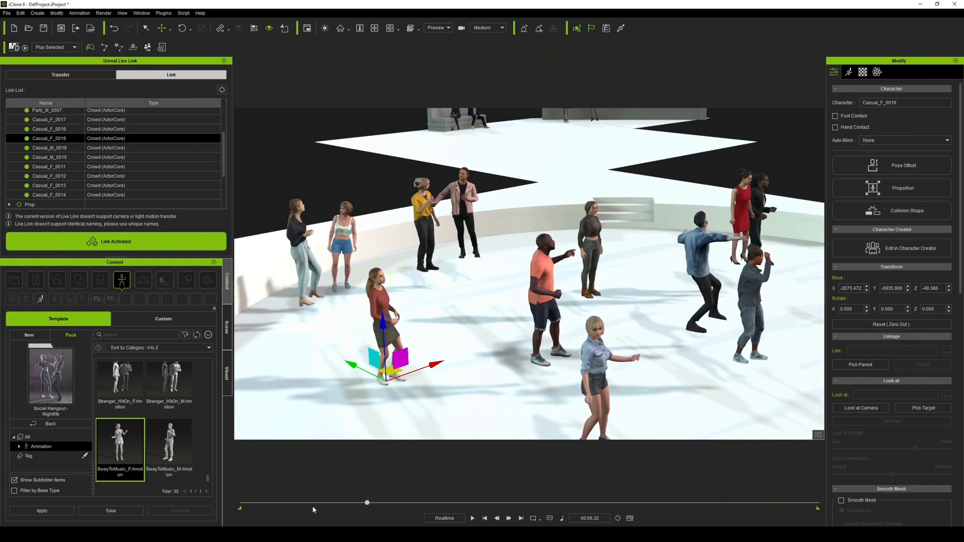
key("space")
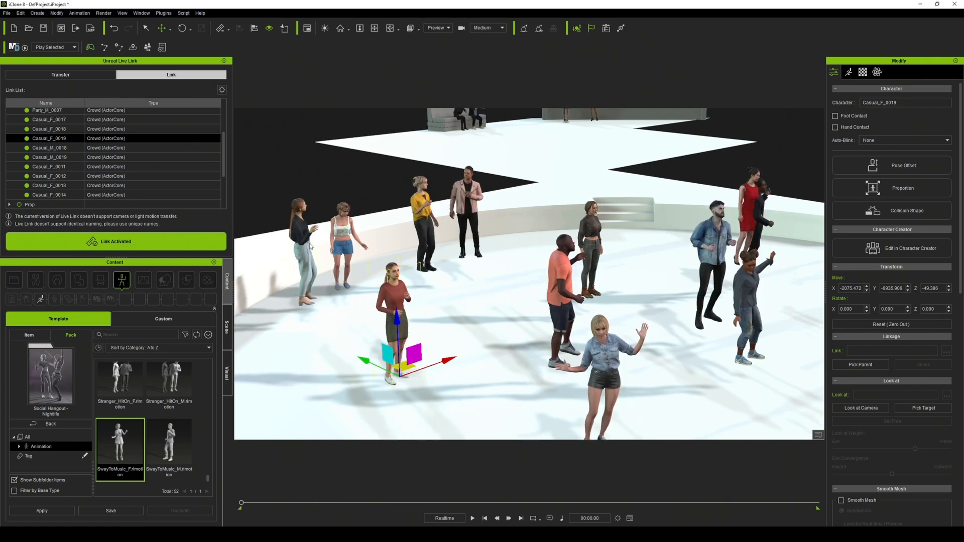
Step: Lower Casual_F_0018 to Z about -47.5, and Casual_F_0011 in the white top and Casual_F_0017 in yellow to Z about -50.3
left_click(305, 245)
left_click_drag(303, 251, 305, 270)
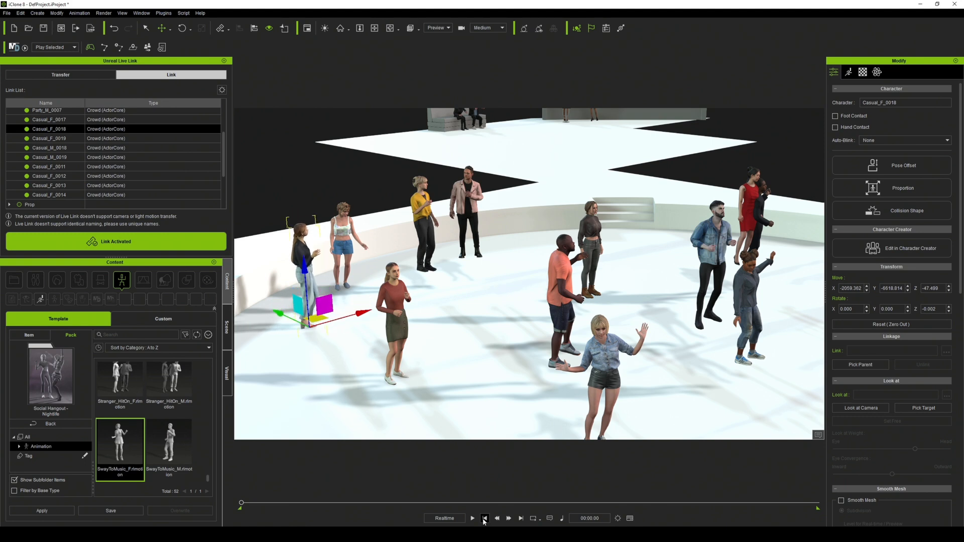
left_click(344, 245)
left_click_drag(342, 239, 343, 261)
left_click(423, 215)
left_click_drag(423, 213, 424, 234)
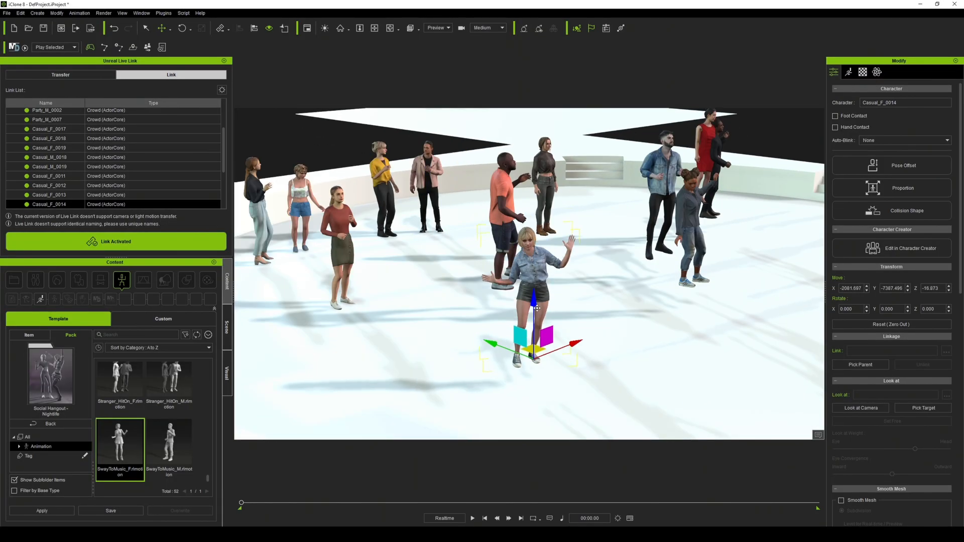
Step: Lower the man in the orange shirt, Casual_F_0013 (Z about -50.2) and the man in the denim jacket onto the dance floor
left_click(503, 209)
left_click_drag(504, 223, 505, 248)
left_click_drag(504, 248, 505, 250)
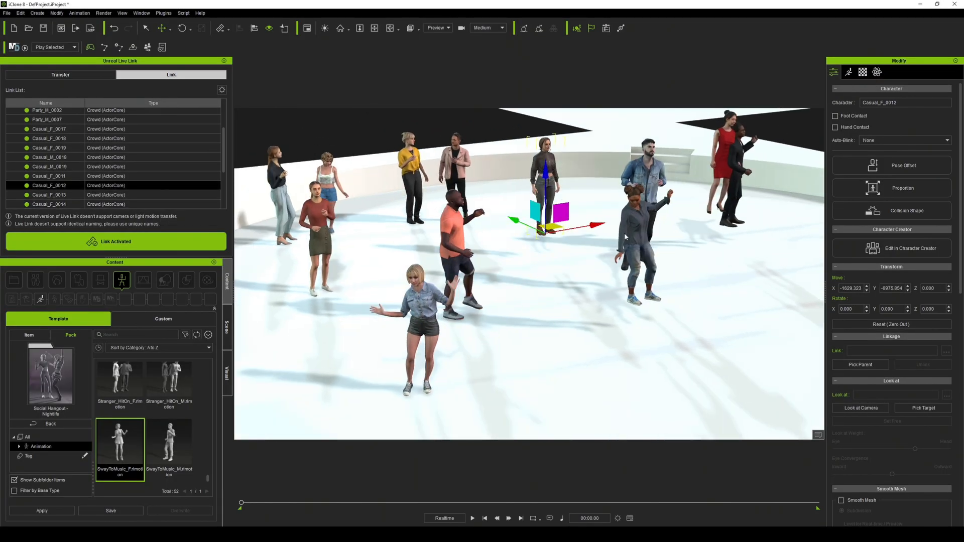
left_click(638, 246)
left_click_drag(637, 259, 637, 271)
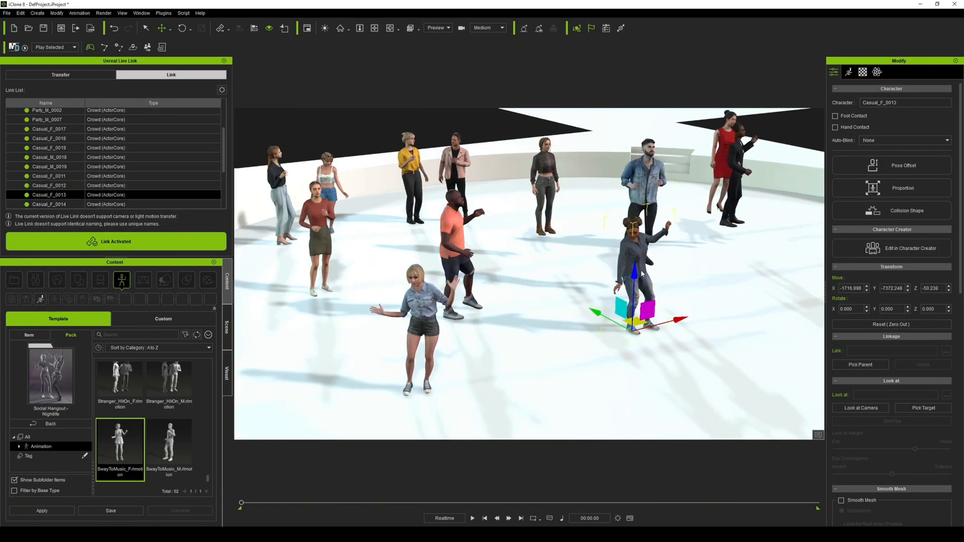
middle_click_drag(641, 239, 605, 259)
left_click(605, 247)
left_click_drag(609, 227, 608, 253)
Step: Reposition and rotate the pair in the black suit and red dress, and apply the SwayToMusic_F motion to Casual_F_0012
left_click(702, 186)
left_click_drag(700, 186, 651, 229)
left_click(690, 177)
key("e")
left_click_drag(630, 300, 661, 304)
left_click_drag(118, 444, 512, 232)
key("w")
Step: Save the iClone project, switch to Unreal Editor and show the level viewport in Unlit mode
middle_click_drag(513, 232, 581, 221)
left_click(7, 13)
left_click(36, 43)
mouse_move(139, 536)
left_click(138, 502)
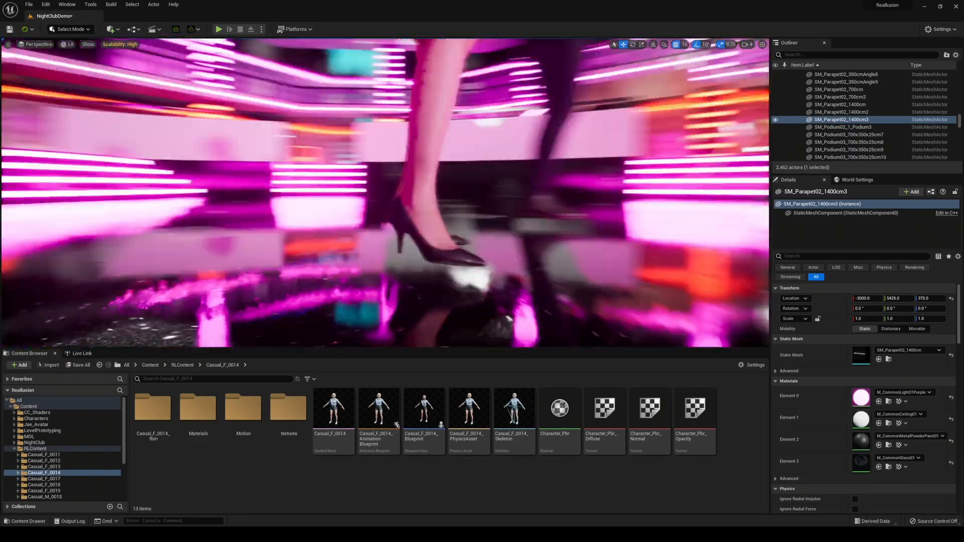
left_click(67, 44)
right_click_drag(402, 200, 432, 221)
left_click(80, 73)
Step: Switch back to iClone and lower two dancers slightly so that their feet meet the dance floor
key("alt+Tab")
scroll(527, 316, "up", 5)
right_click_drag(526, 316, 472, 331)
left_click(587, 306)
left_click_drag(579, 298, 579, 304)
right_click_drag(585, 314, 507, 317)
left_click(704, 313)
left_click_drag(704, 273, 704, 282)
Step: Lower Casual_F_0014 in the blue shirt and dark shorts to Z about -48.8
middle_click_drag(530, 369, 583, 320)
right_click_drag(583, 320, 532, 337)
middle_click_drag(532, 336, 502, 281)
left_click(581, 238)
left_click_drag(581, 236, 581, 241)
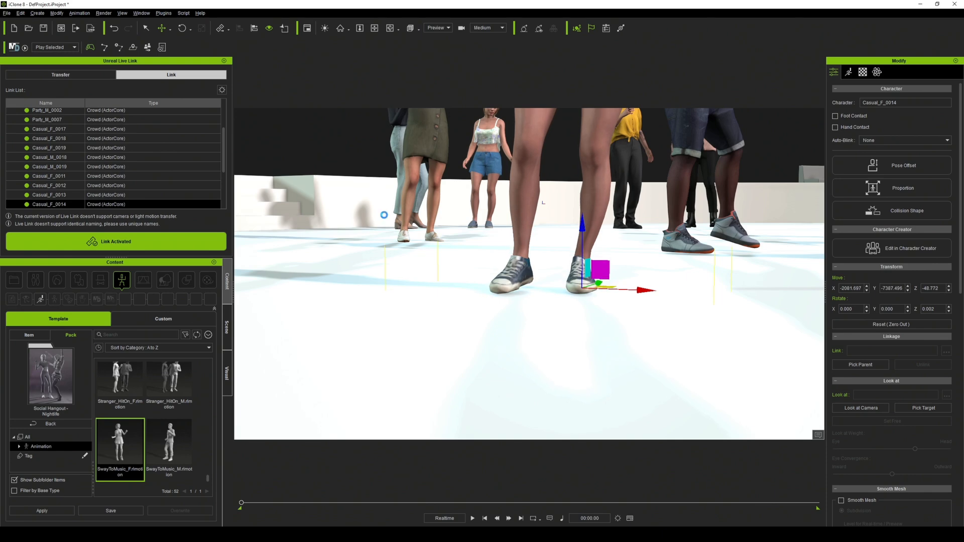
Step: Fine-tune the height of the remaining floating dancers, bringing Casual_F_0018 to Z about -49.4
right_click_drag(581, 241, 532, 236)
left_click(526, 228)
left_click_drag(525, 228, 526, 234)
left_click(438, 230)
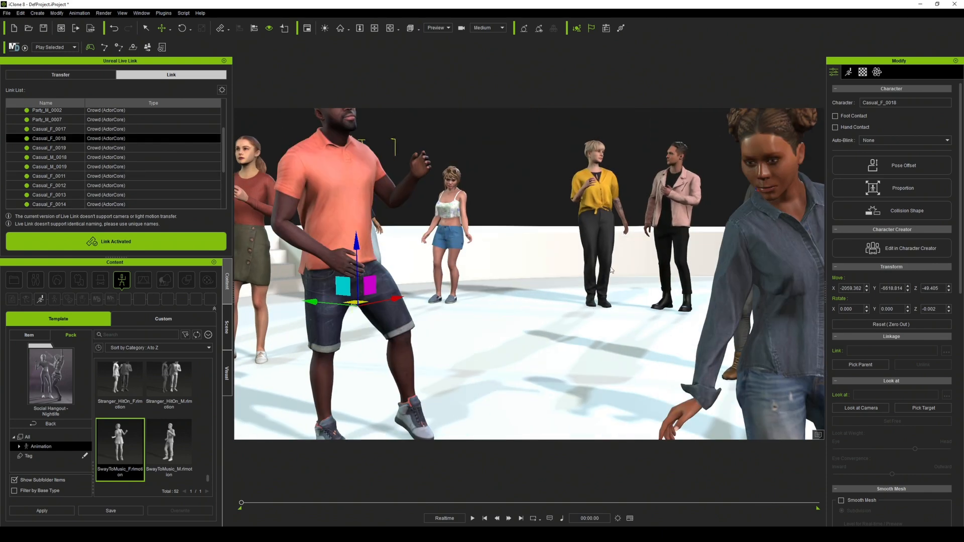
left_click(661, 264)
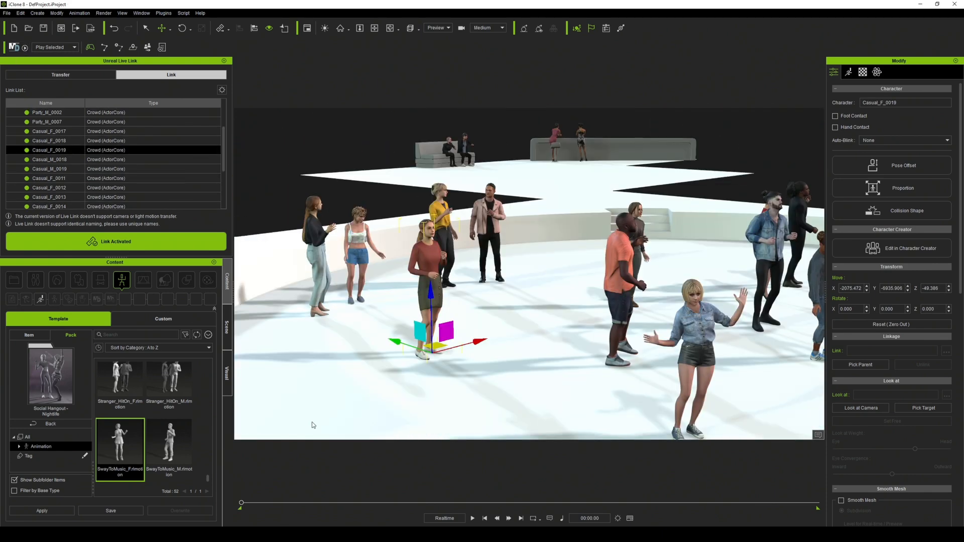
middle_click_drag(604, 335, 555, 328)
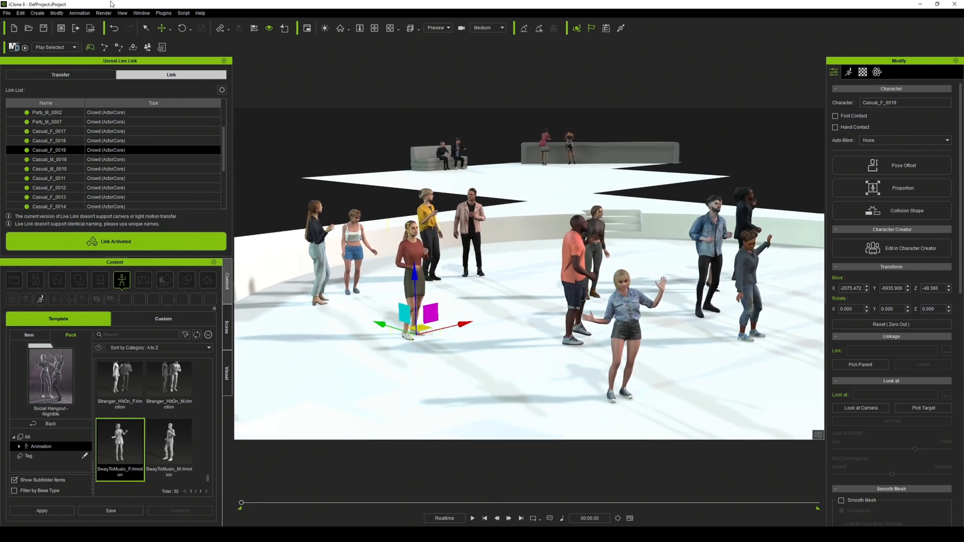
Step: Open the timeline for Casual_F_0019, place it below the characters and scrub through her DanceToMusic_M clip
left_click(141, 13)
left_click(151, 43)
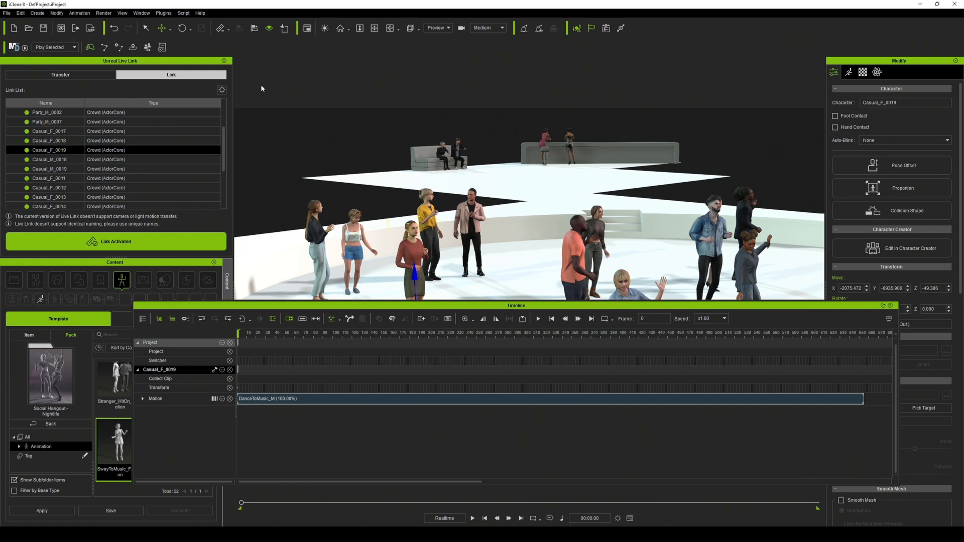
left_click_drag(320, 307, 312, 339)
scroll(396, 454, "down", 3)
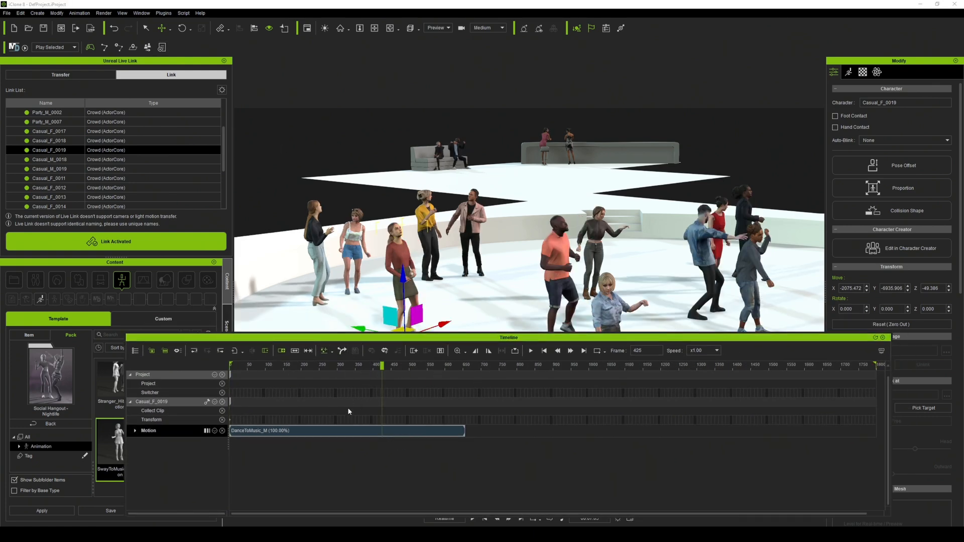
left_click(291, 431)
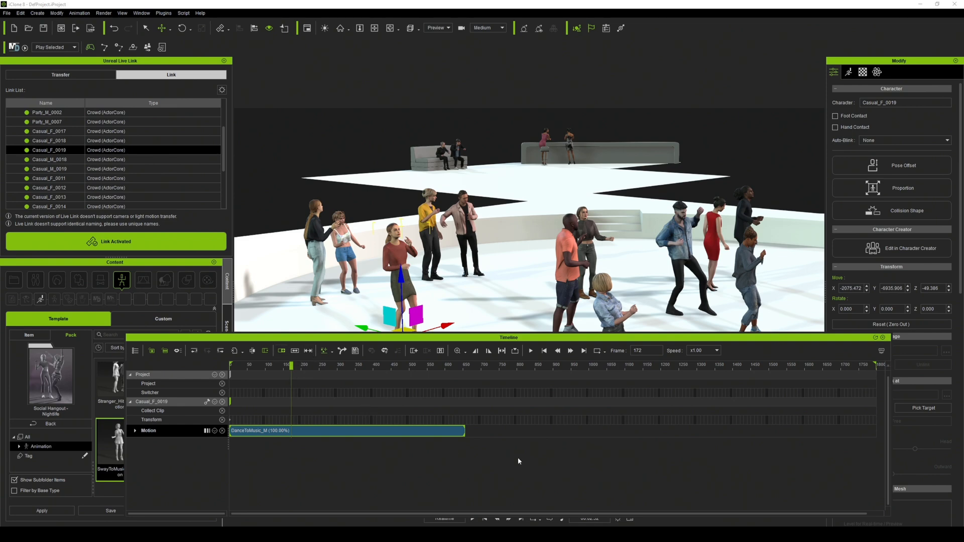
left_click(462, 433)
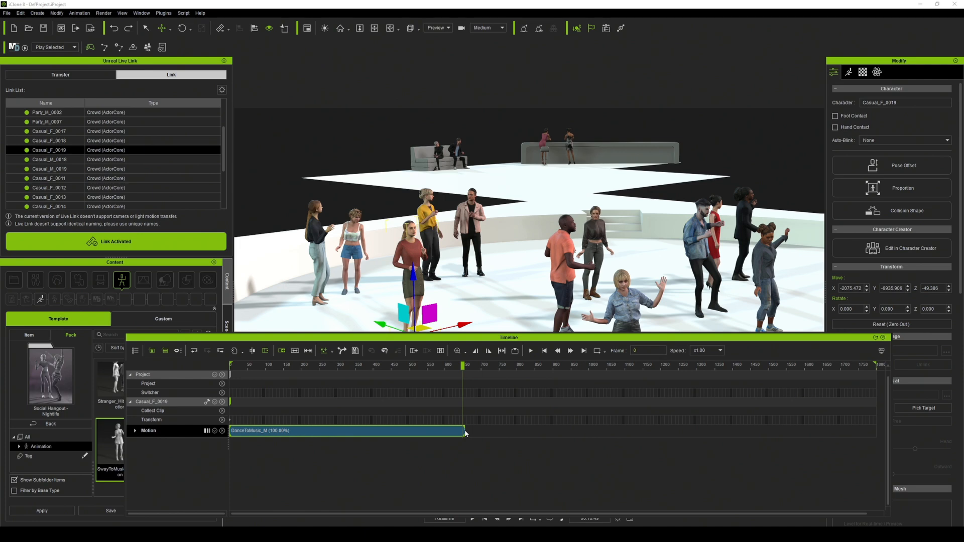
Step: Loop Casual_F_0019's DanceToMusic_M clip by extending its end along the timeline, and scrub through the motion
left_click(465, 431)
left_click(461, 434)
left_click_drag(463, 431, 768, 431)
left_click(413, 365)
left_click_drag(449, 371, 474, 369)
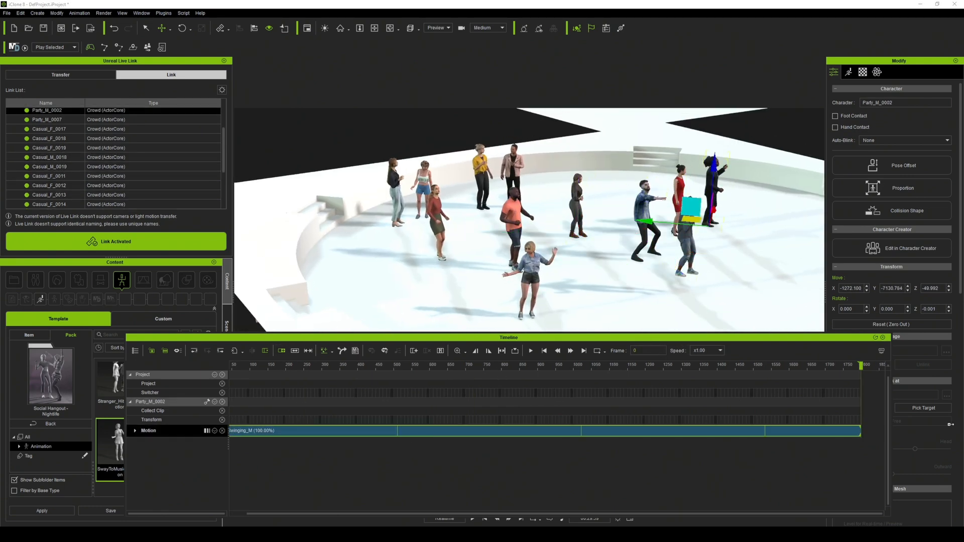
Step: Extend the motion clips of the other dancers, including Casual_F_0017's Talking_F, to the end of the timeline
left_click(681, 199)
left_click_drag(424, 431, 944, 429)
left_click(577, 201)
left_click(513, 170)
left_click_drag(433, 433, 944, 430)
left_click(438, 206)
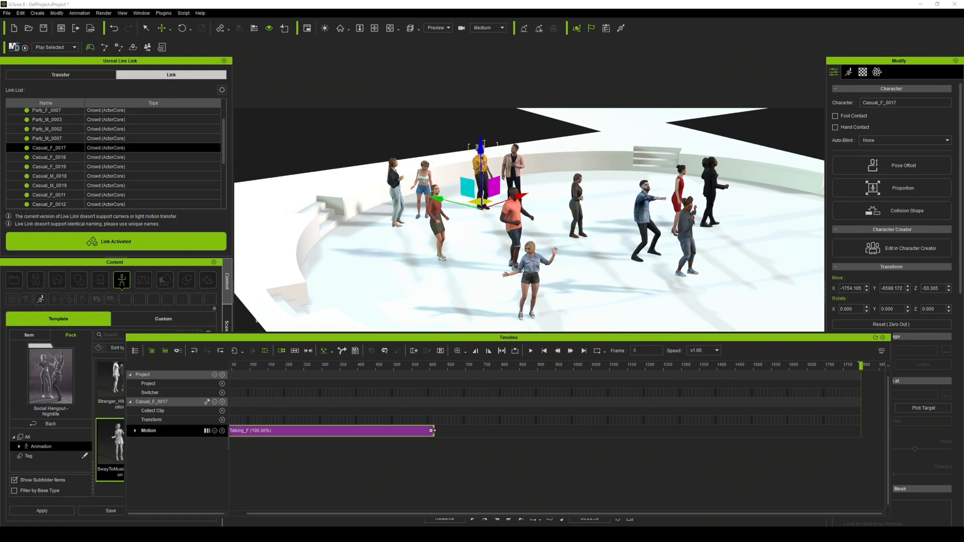
left_click_drag(420, 432, 861, 431)
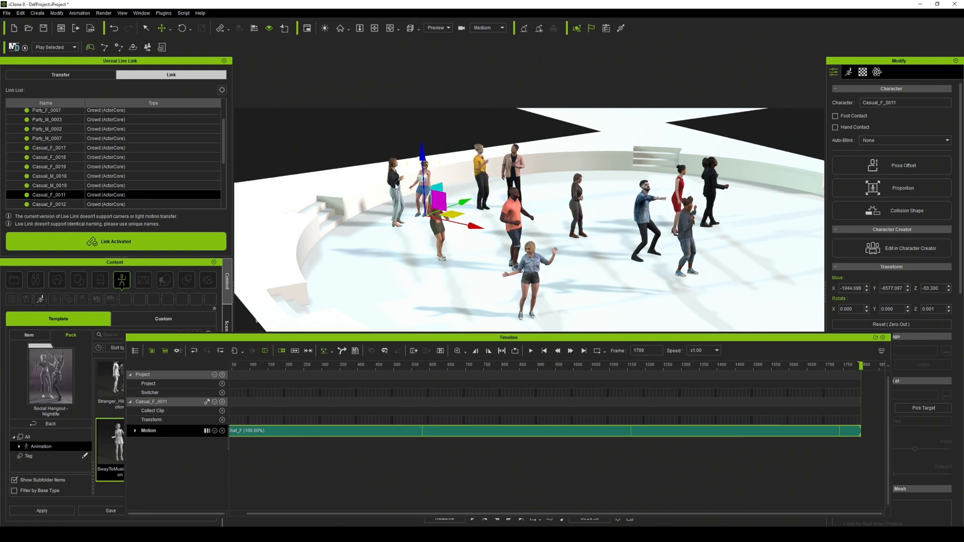
Step: Save the iClone project and play the animation from the first frame
left_click(7, 13)
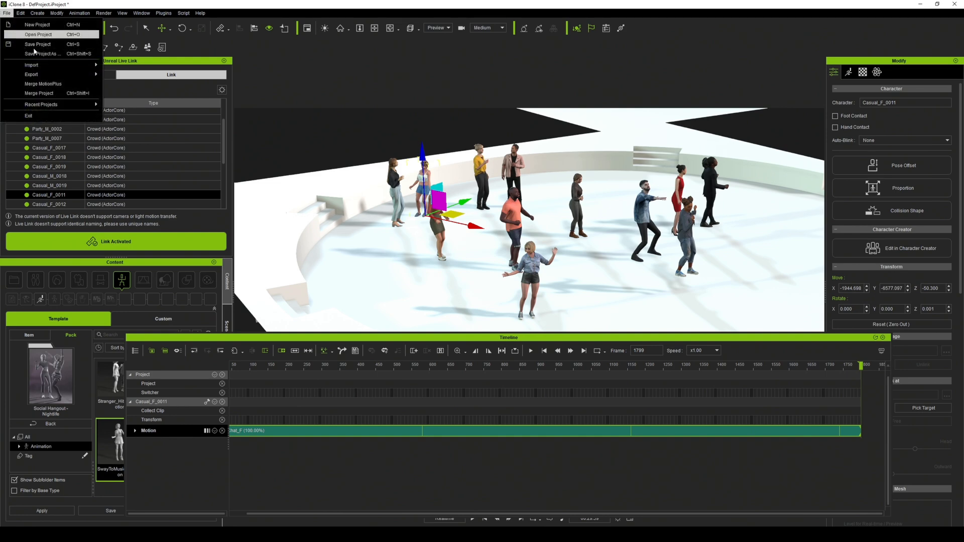
left_click(20, 33)
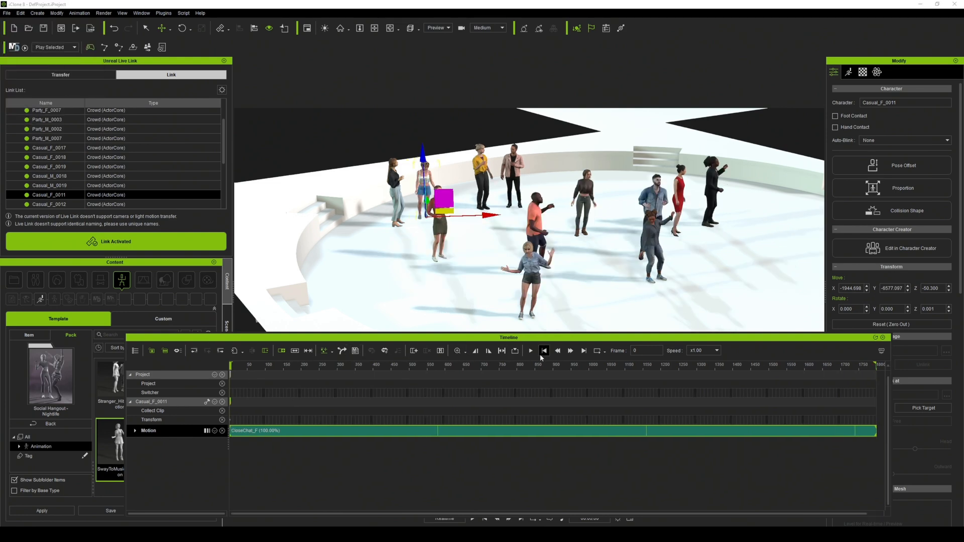
key("space")
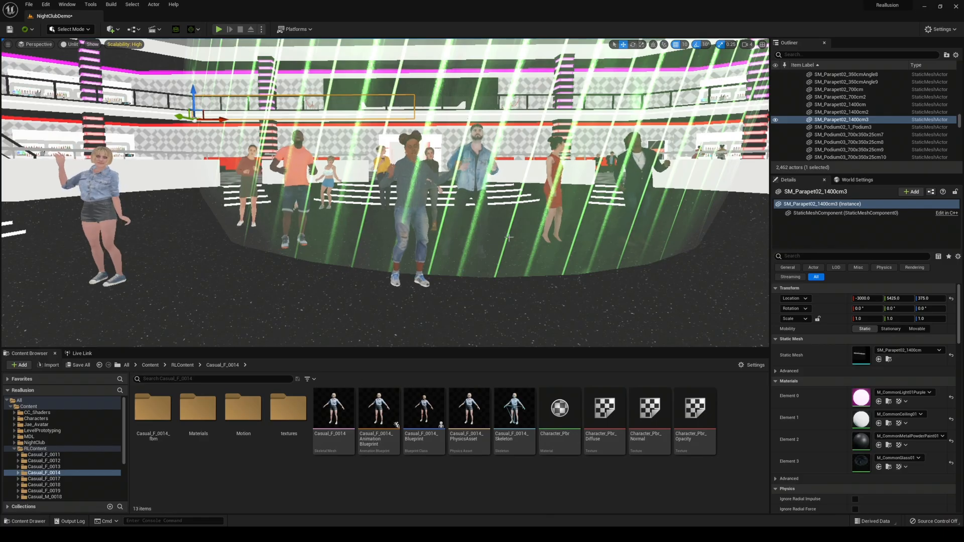
Step: Switch to Unreal Editor, set the level viewport to Lit and frame the dancers on the floor
right_click_drag(509, 238, 532, 254)
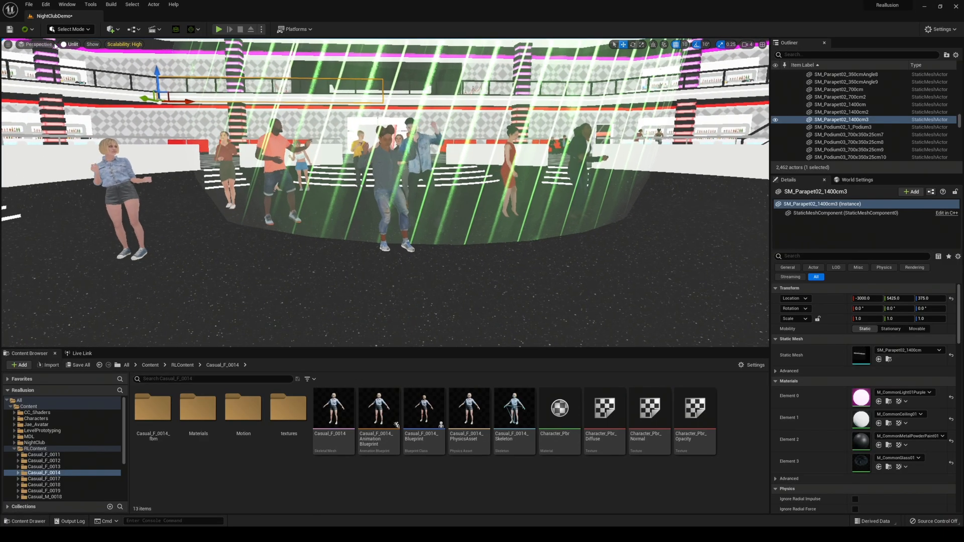
left_click(70, 45)
left_click(85, 65)
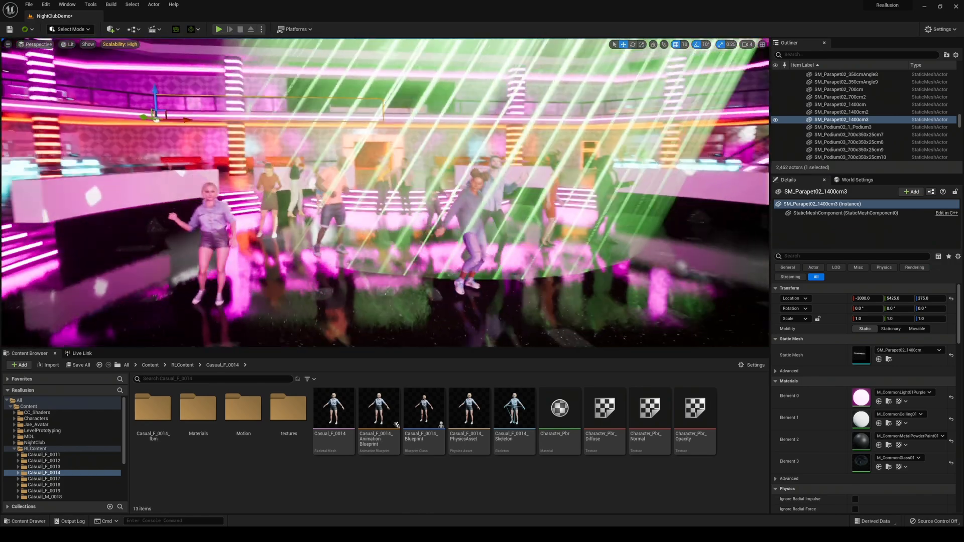
middle_click_drag(385, 201, 370, 189)
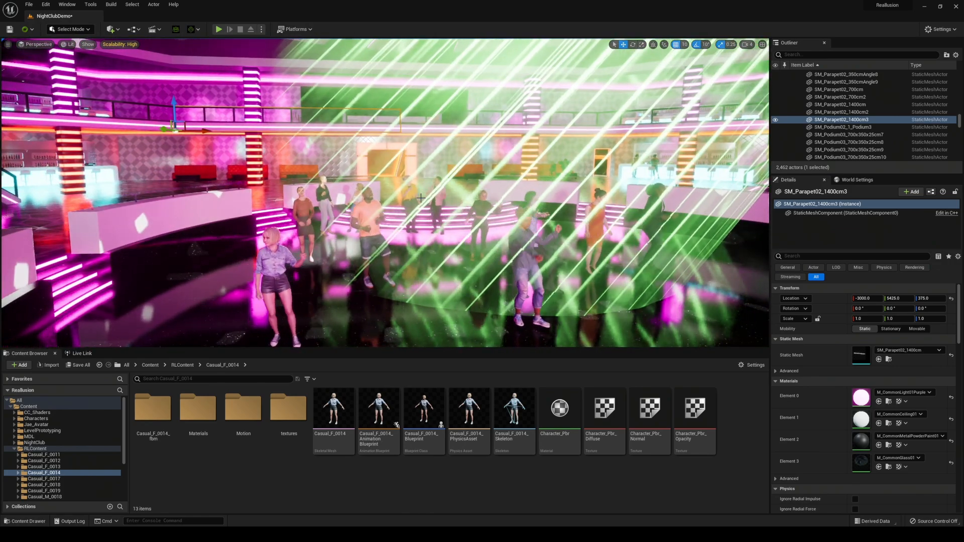
Step: Play the level full screen and run the mannequin around the club and onto the dance floor to examine the dancers
key("alt+p")
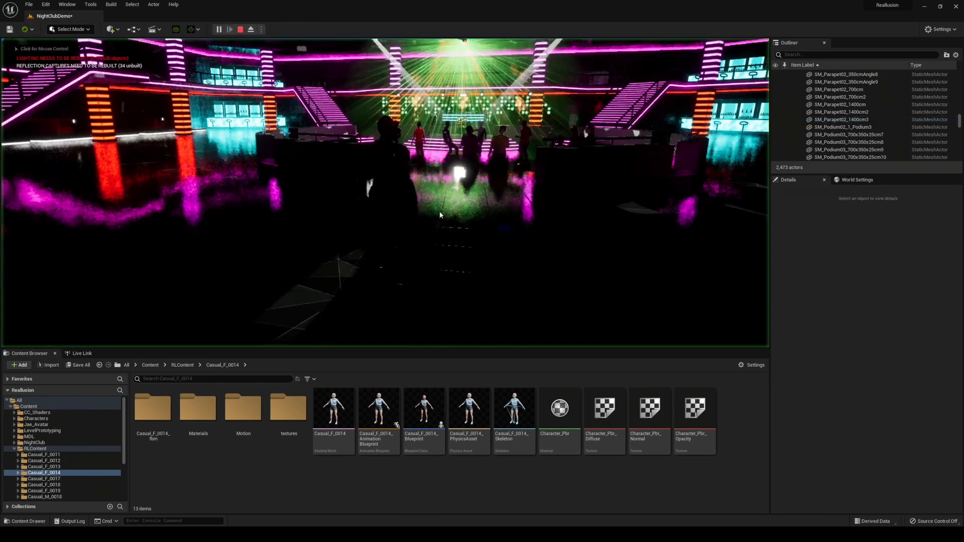
key("w")
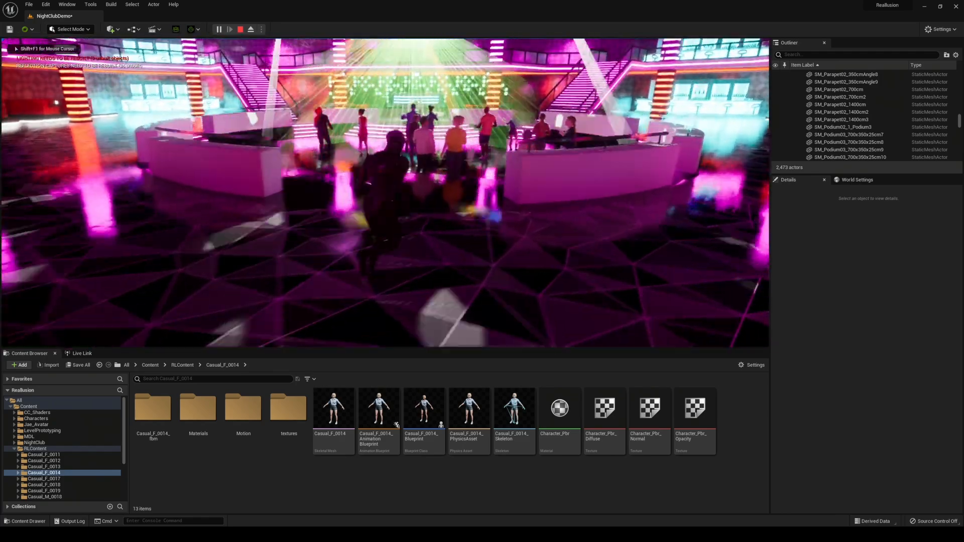
key("d")
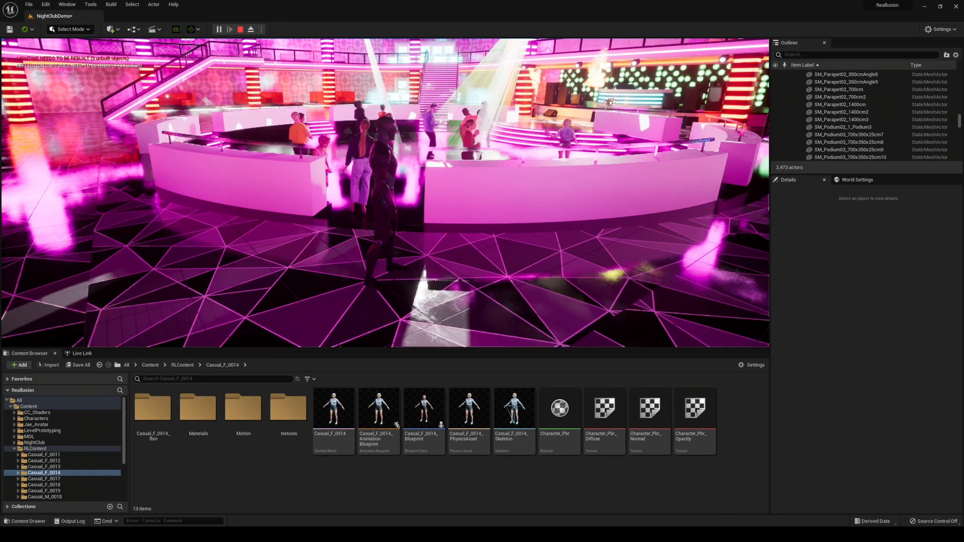
key("F11")
key("d")
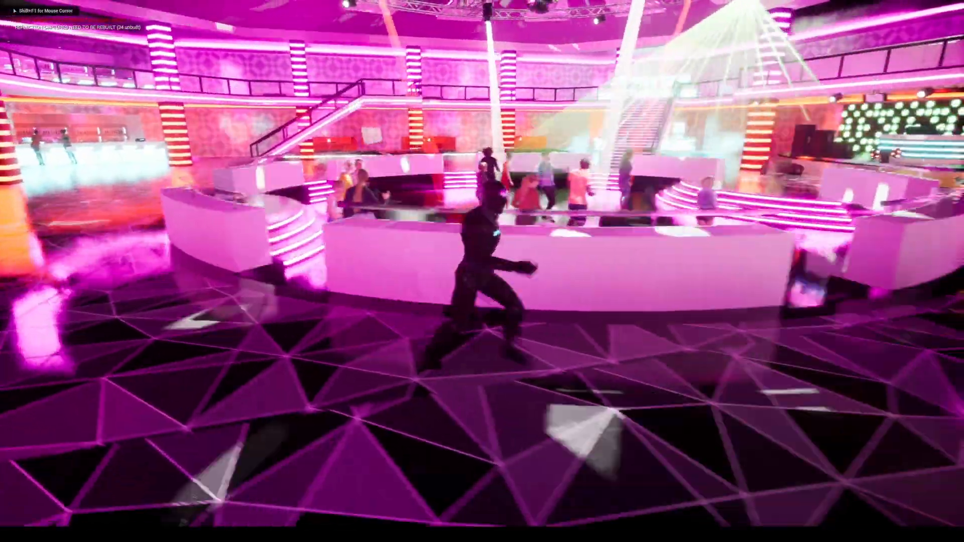
key("d")
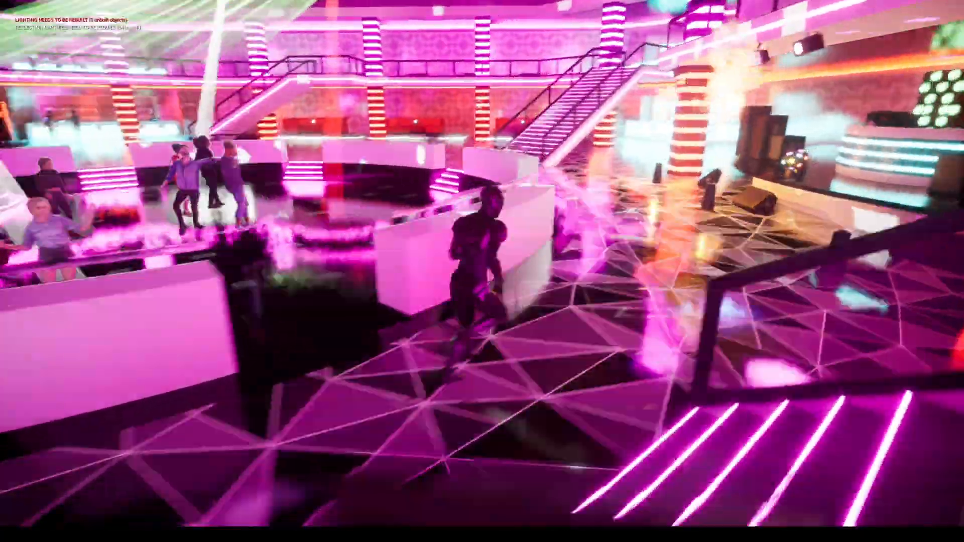
key("w")
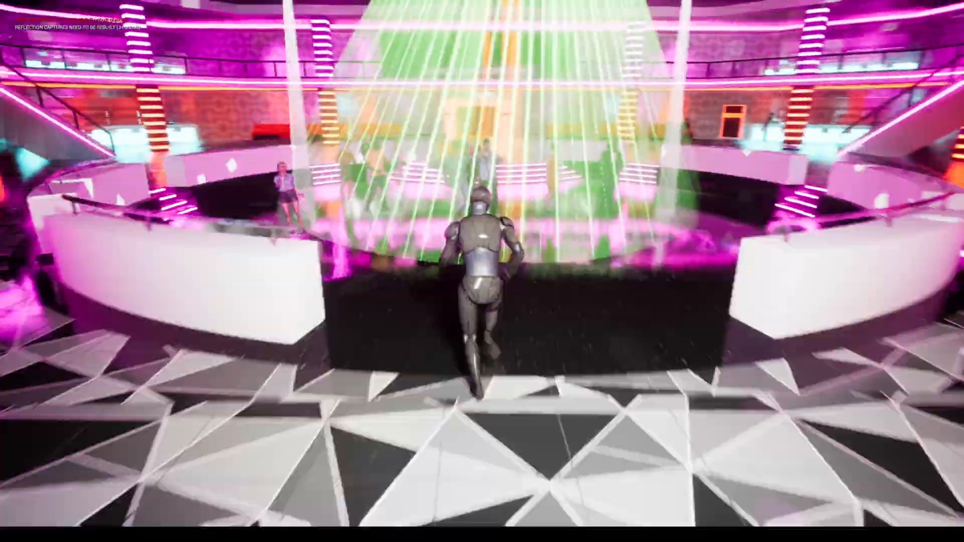
key("w")
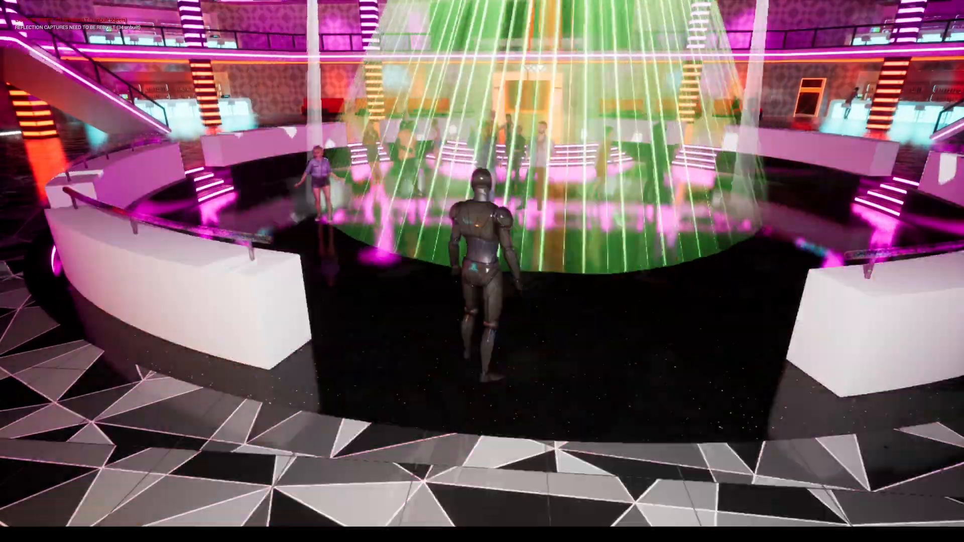
key("w")
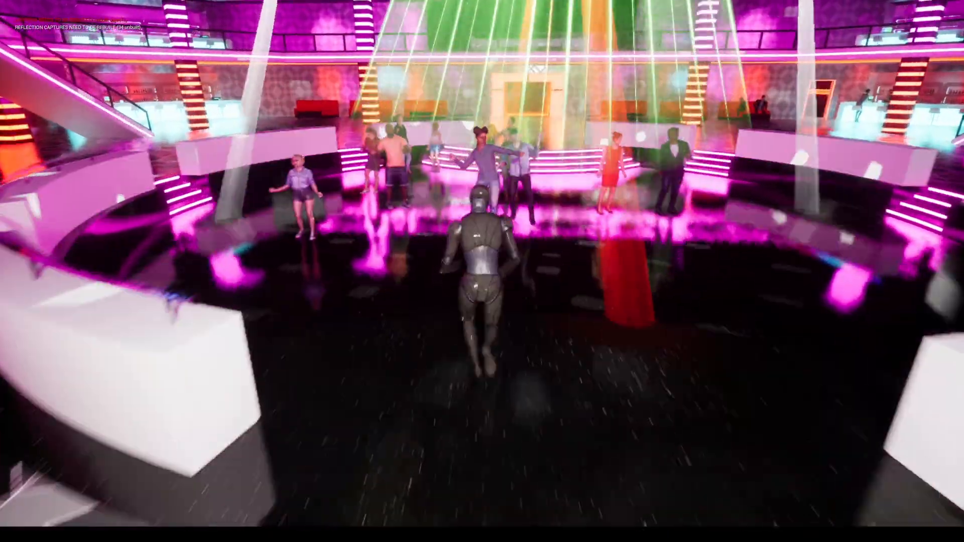
key("a")
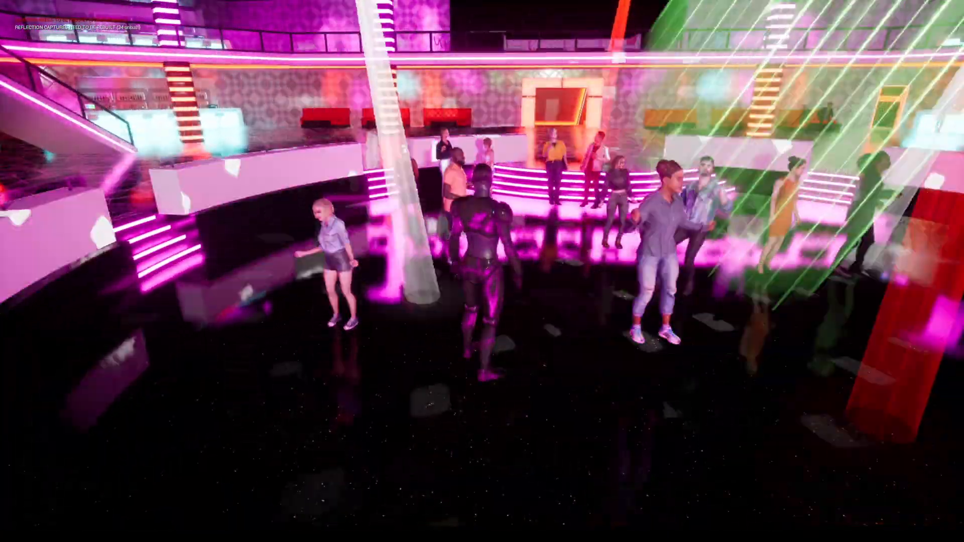
key("s")
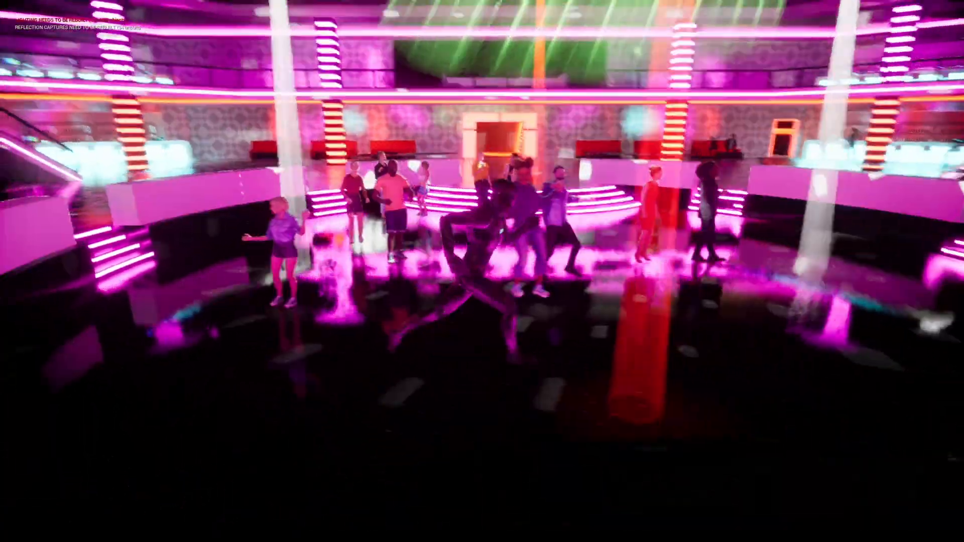
key("d")
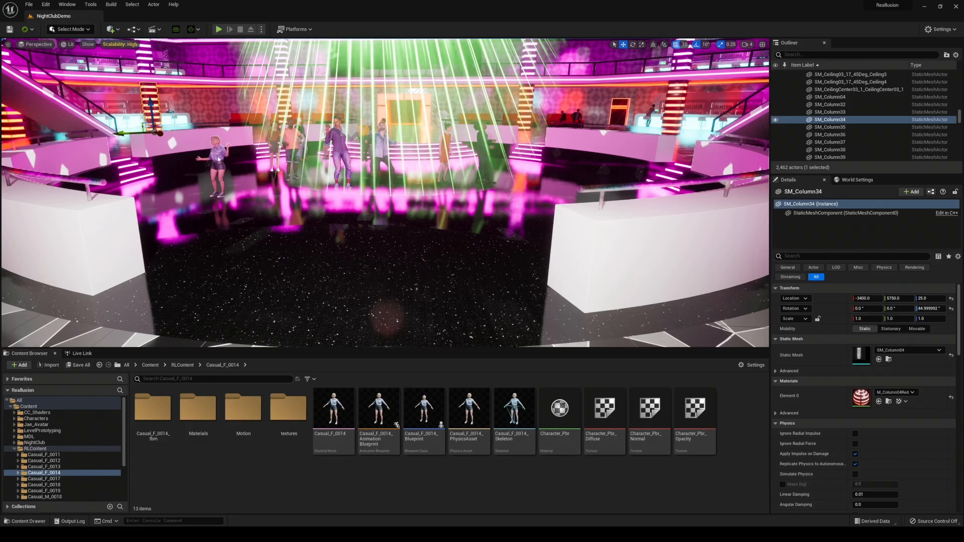
Step: Search the plugins for "media frame", enable Media Framework Utilities and Media IO Framework, and restart the editor
left_click(46, 5)
left_click(48, 128)
left_click(504, 123)
type("media ")
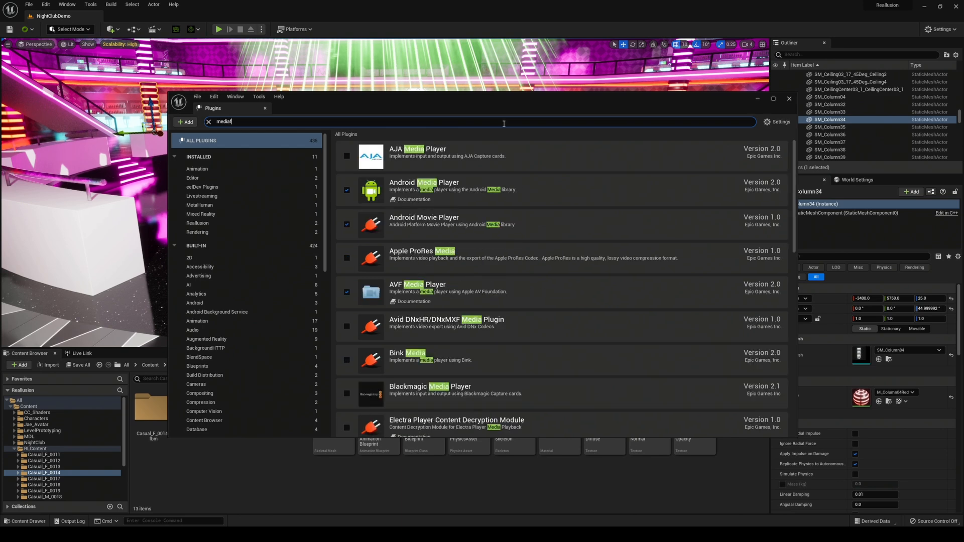
type("fram")
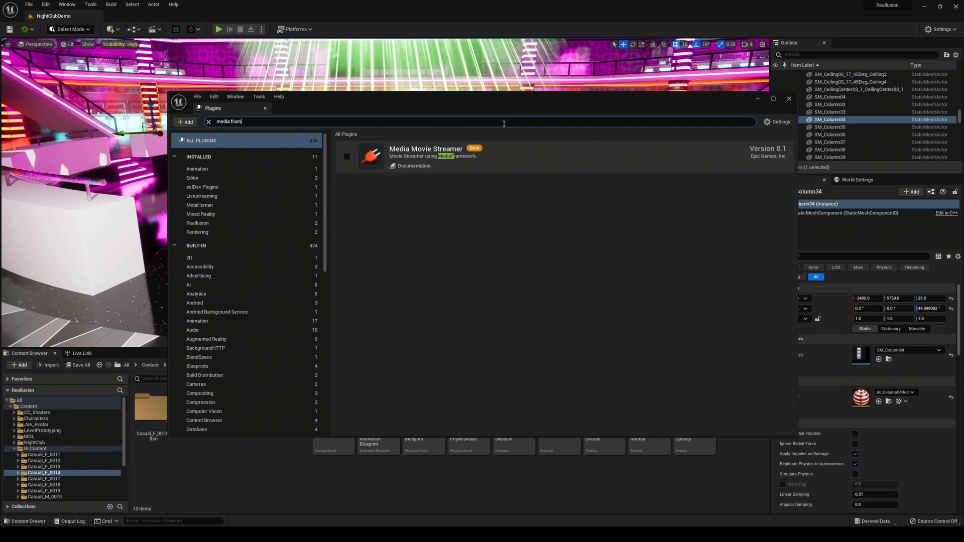
type("e")
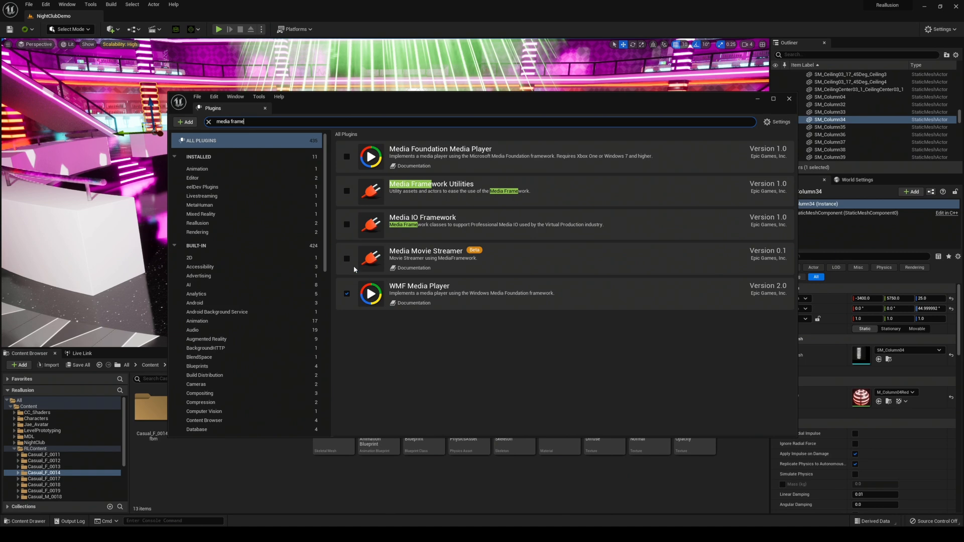
left_click(347, 194)
left_click(348, 224)
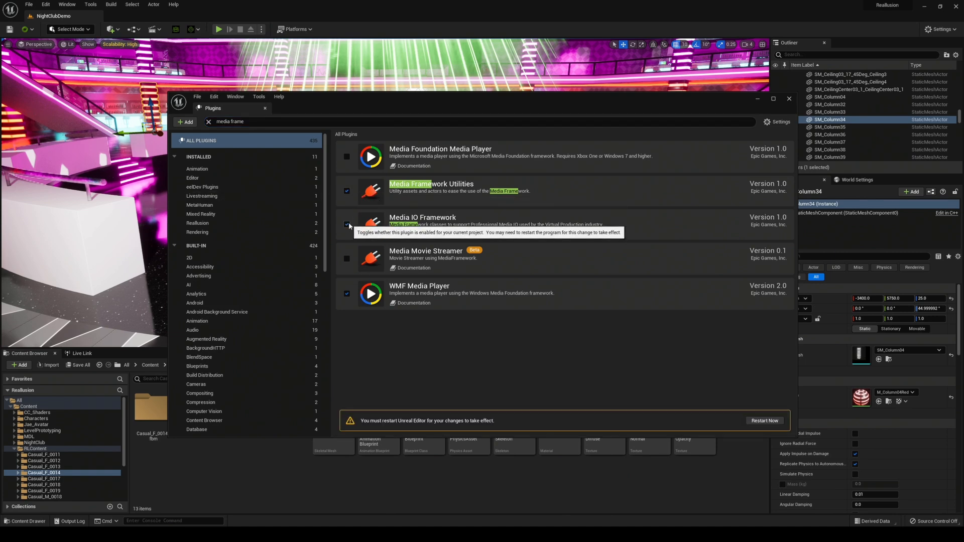
left_click(763, 423)
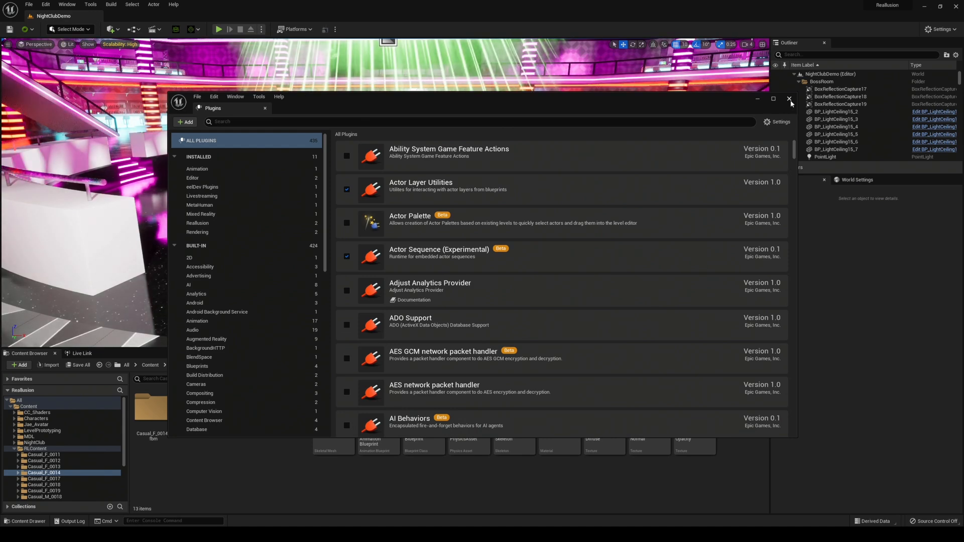
left_click(789, 99)
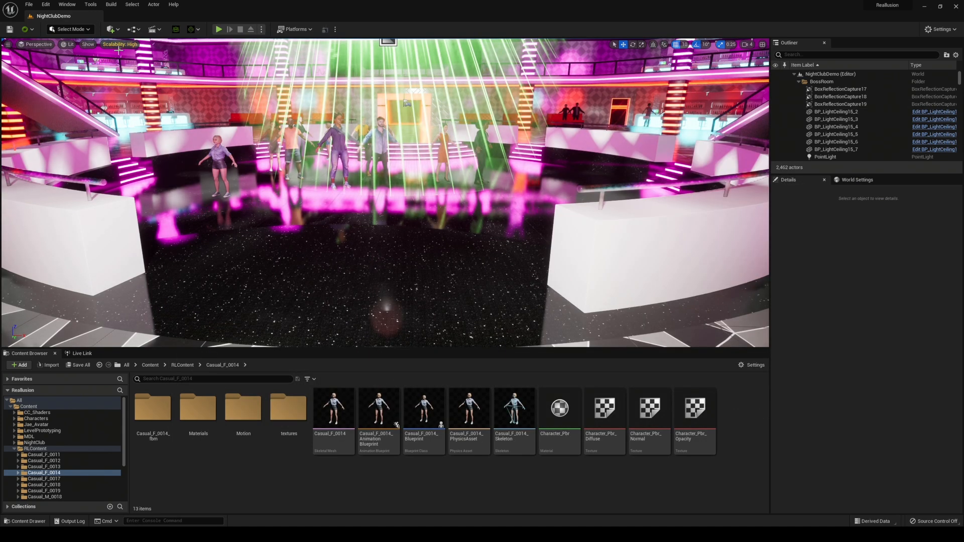
Step: Add the local iClone LiveLink connection as a Live Link source and frame the dancers in the level
left_click(82, 353)
left_click(22, 366)
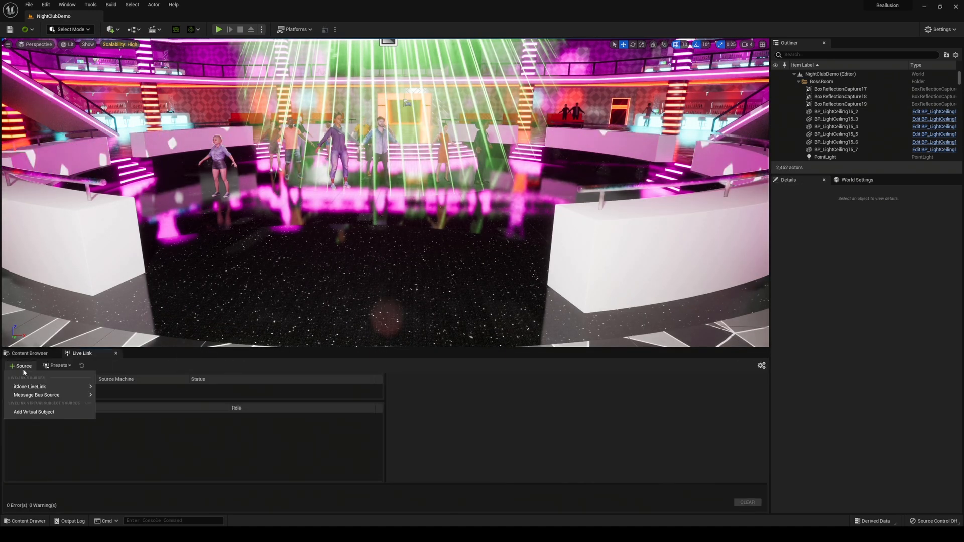
mouse_move(30, 386)
left_click(134, 398)
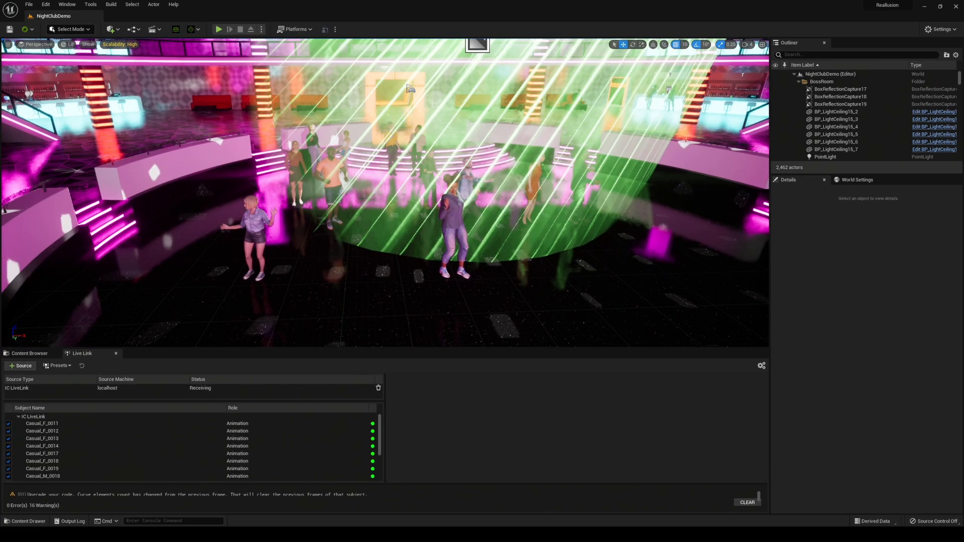
mouse_move(385, 193)
right_mouse_down()
mouse_move(397, 192)
mouse_move(352, 196)
mouse_move(366, 193)
right_mouse_up()
right_click_drag(479, 220, 431, 220)
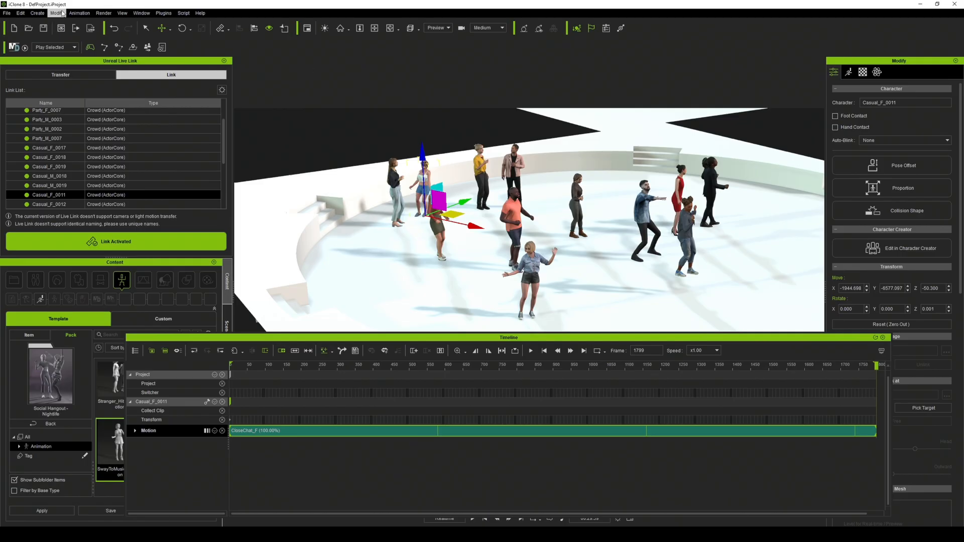
Step: In iClone, set the project's time unit to Time and display the Timeline
left_click(21, 13)
left_click(75, 229)
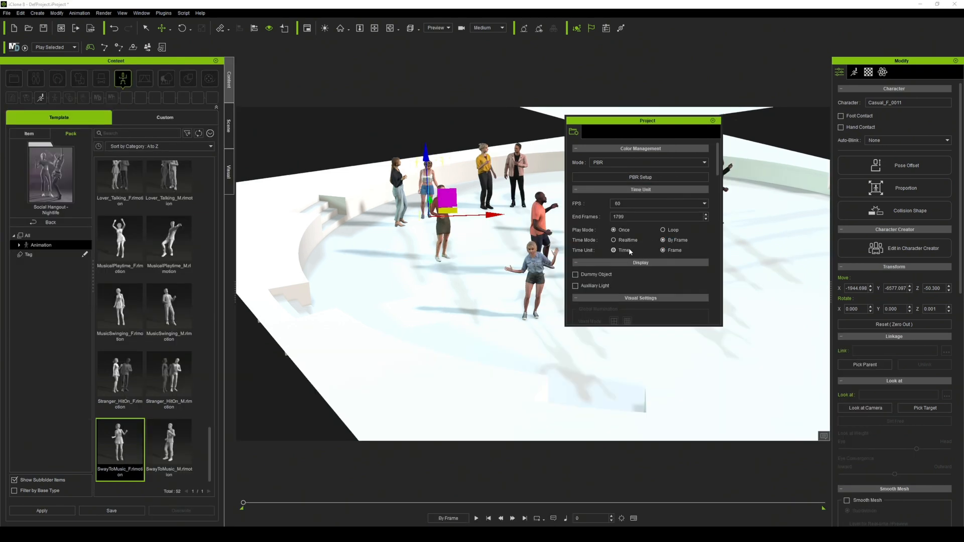
left_click(614, 250)
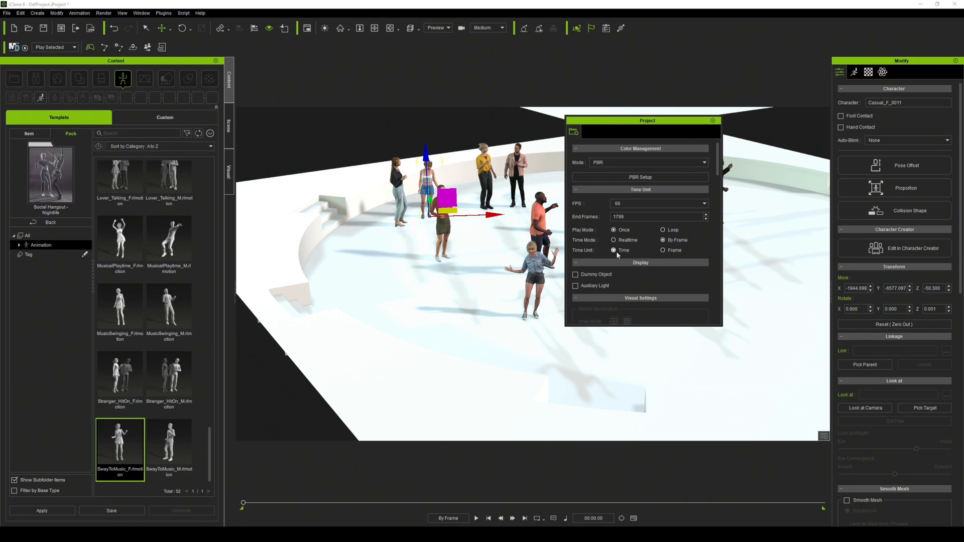
left_click(714, 121)
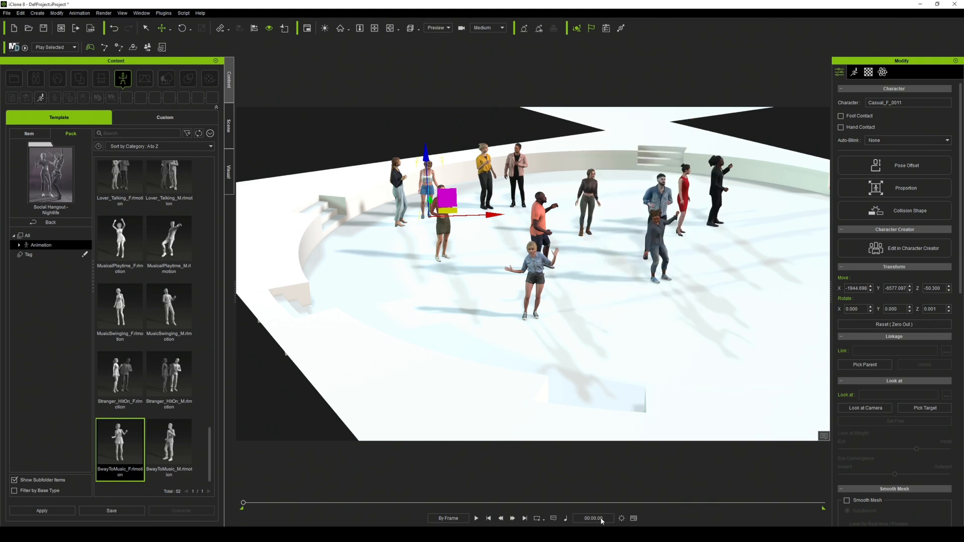
left_click(141, 13)
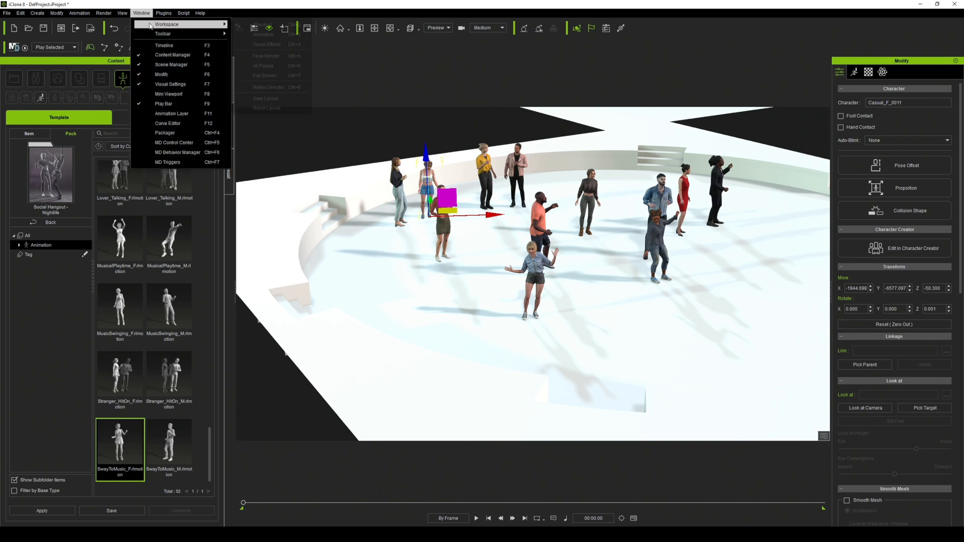
left_click(150, 46)
left_click_drag(311, 312, 405, 352)
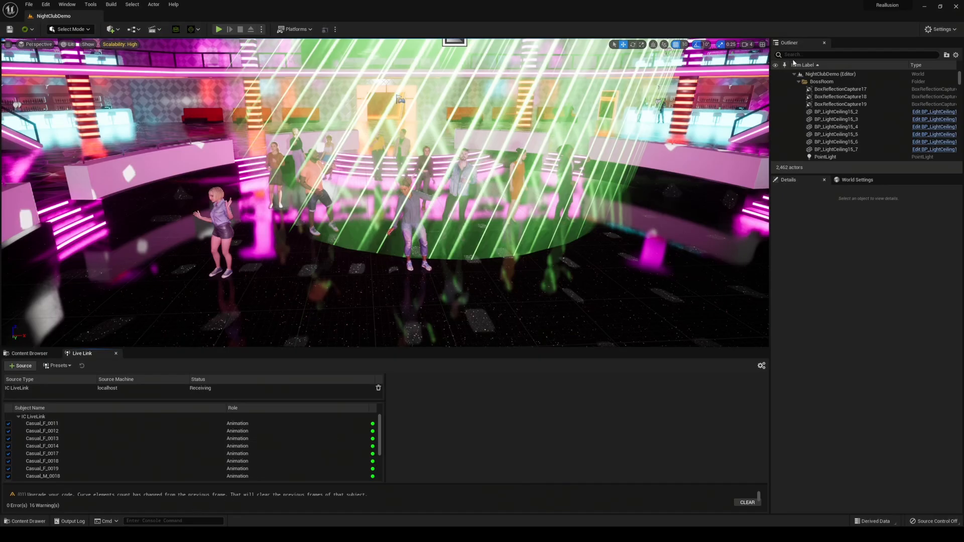
Step: Switch to Unreal Editor and create a MediaProfile asset named NewMediaProfile in the Content folder
left_click(335, 30)
left_click(364, 51)
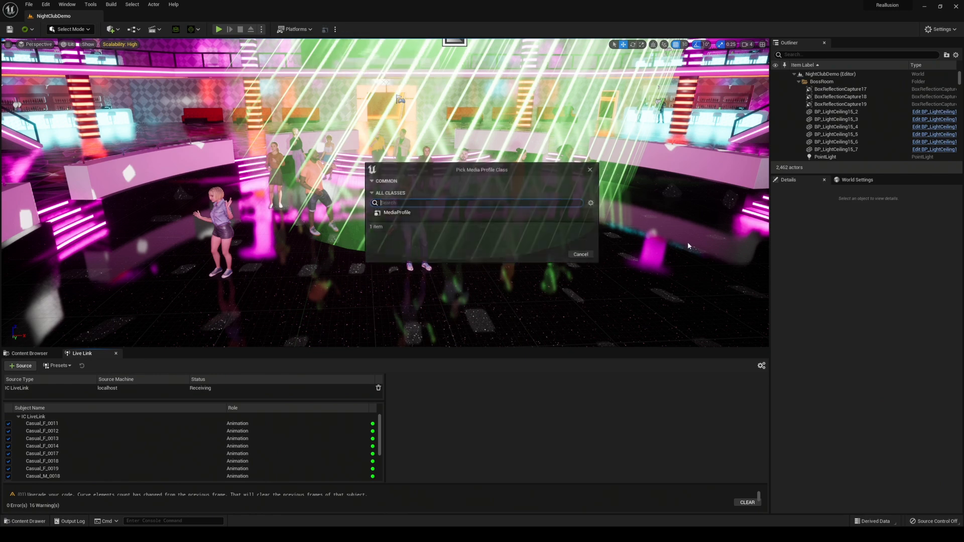
left_click(420, 213)
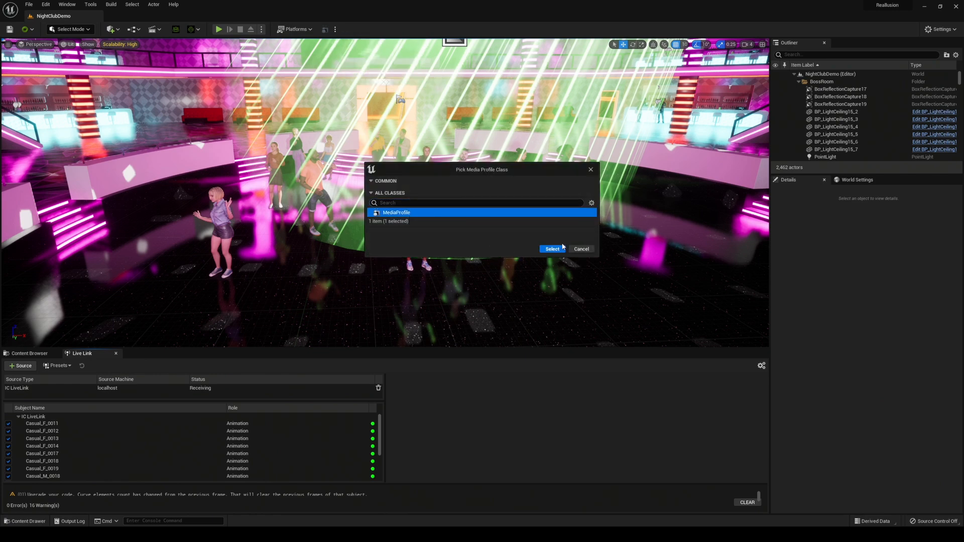
left_click(553, 249)
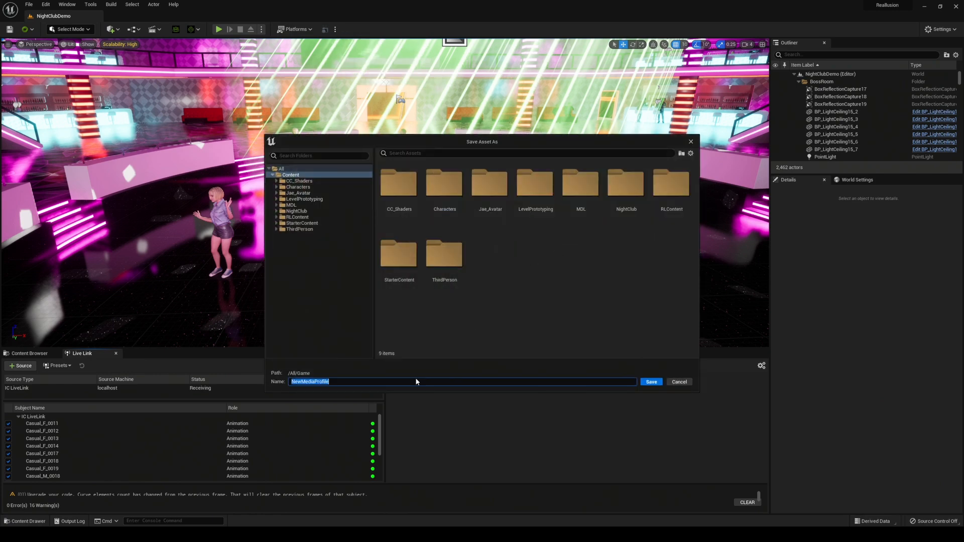
left_click(645, 383)
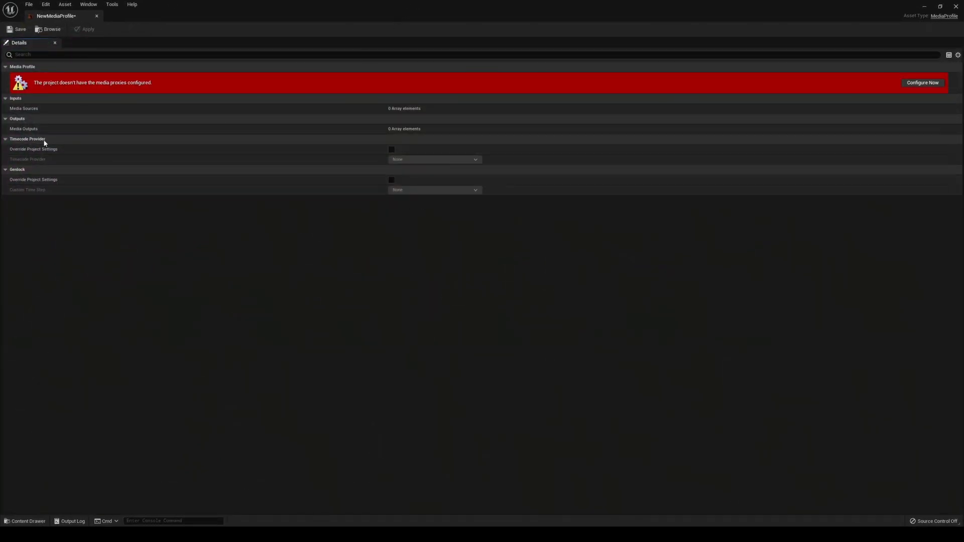
Step: Override the project's timecode provider in the media profile with Live Link Timecode Provider and expand its options
left_click(392, 150)
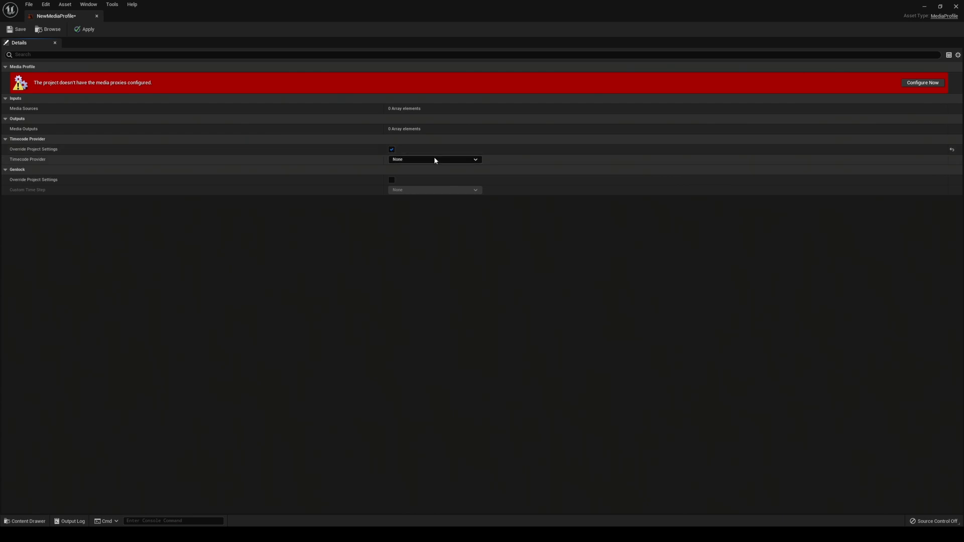
left_click(434, 159)
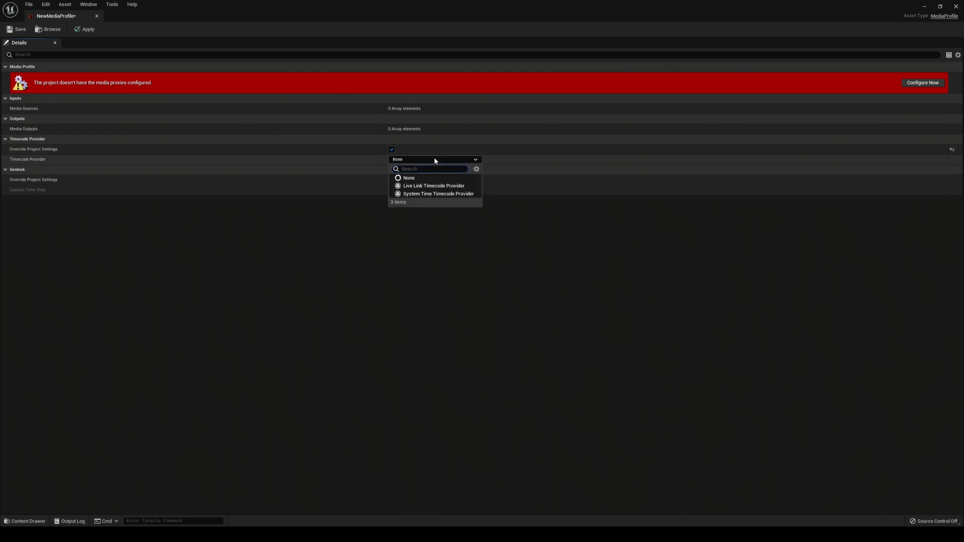
left_click(442, 186)
left_click(6, 160)
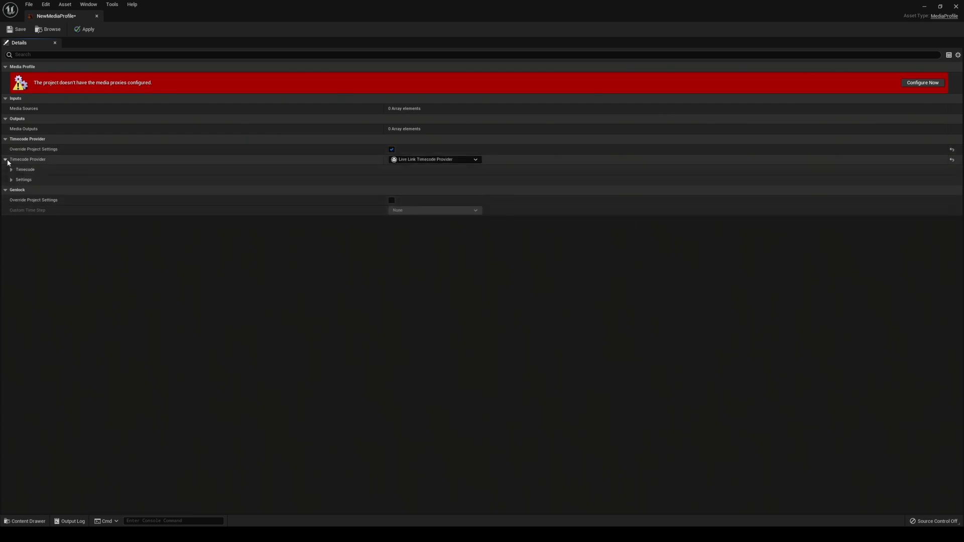
Step: Set the timecode subject key to Casual_F_0018 and the evaluation to Latest, then save the media profile
left_click(10, 170)
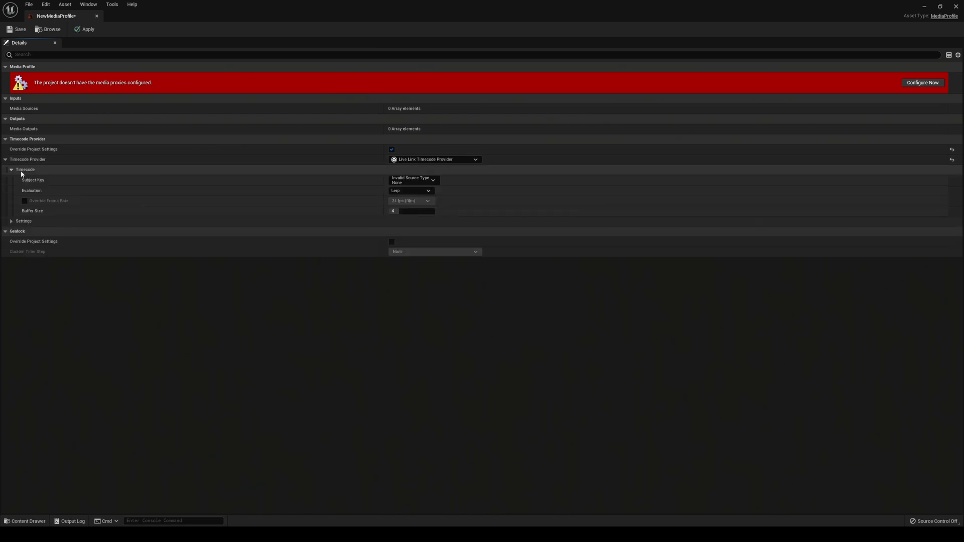
left_click(413, 181)
left_click(412, 210)
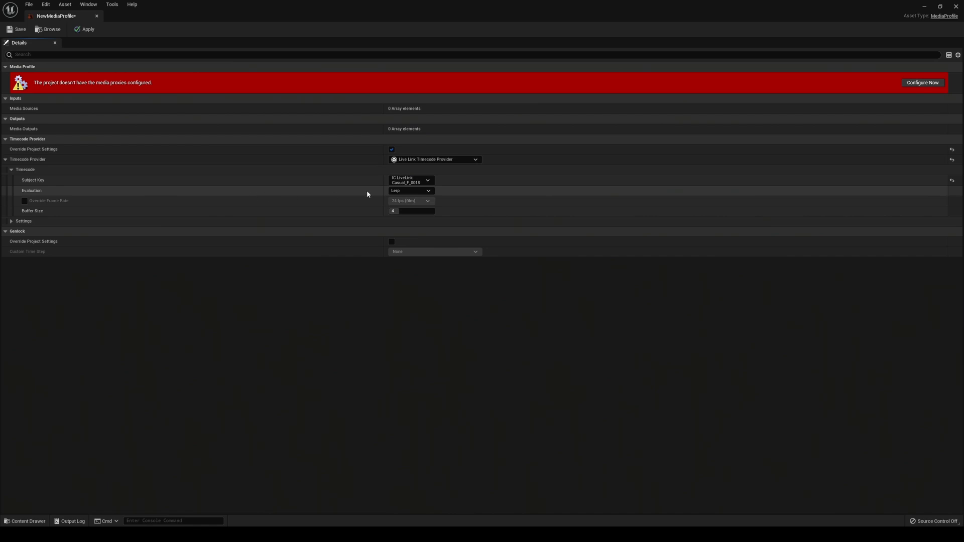
left_click(400, 212)
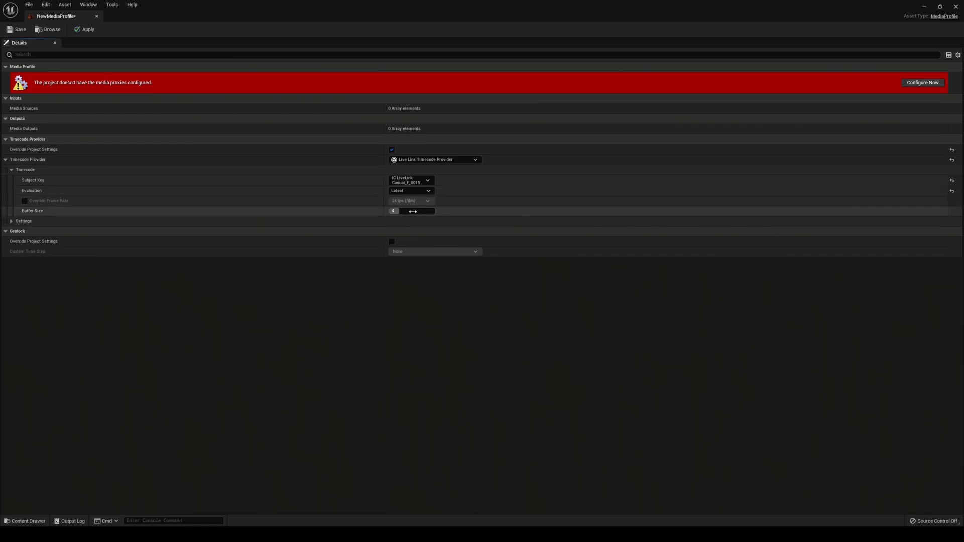
left_click(9, 31)
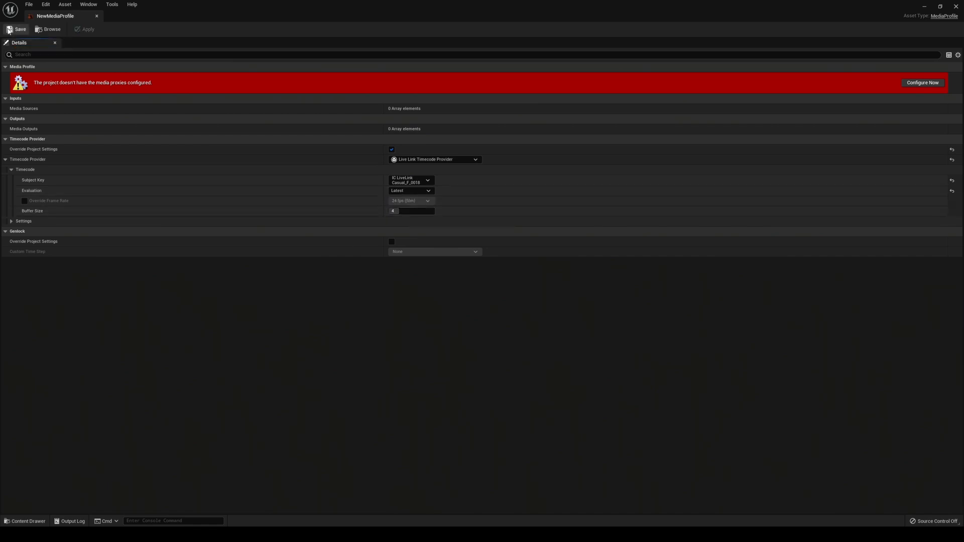
left_click(926, 8)
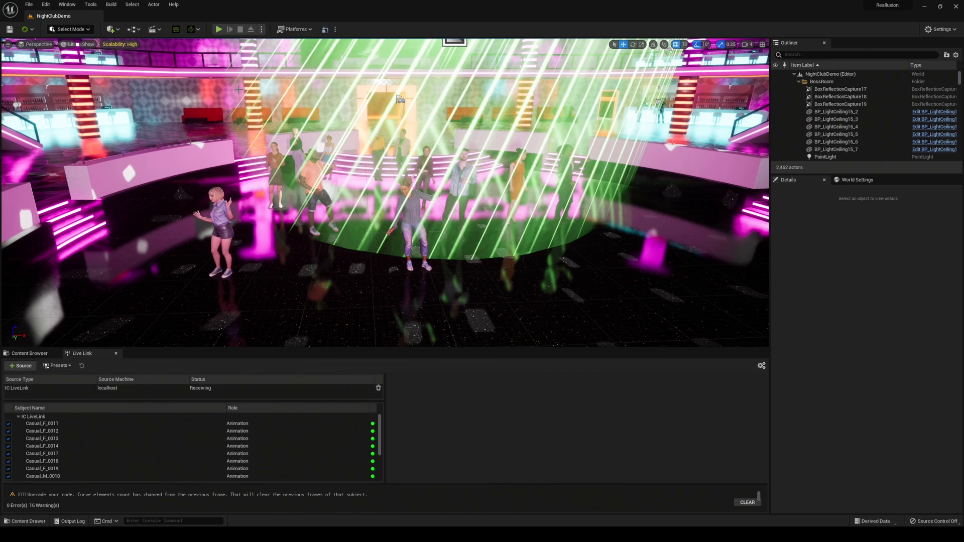
Step: Search the plugins for "take" to check whether Take Recorder is enabled
left_click(45, 5)
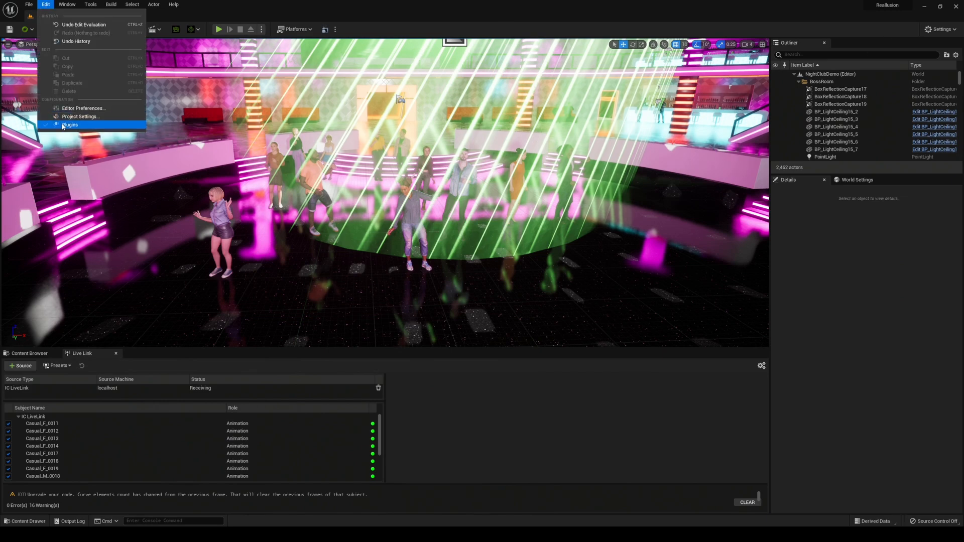
left_click(60, 126)
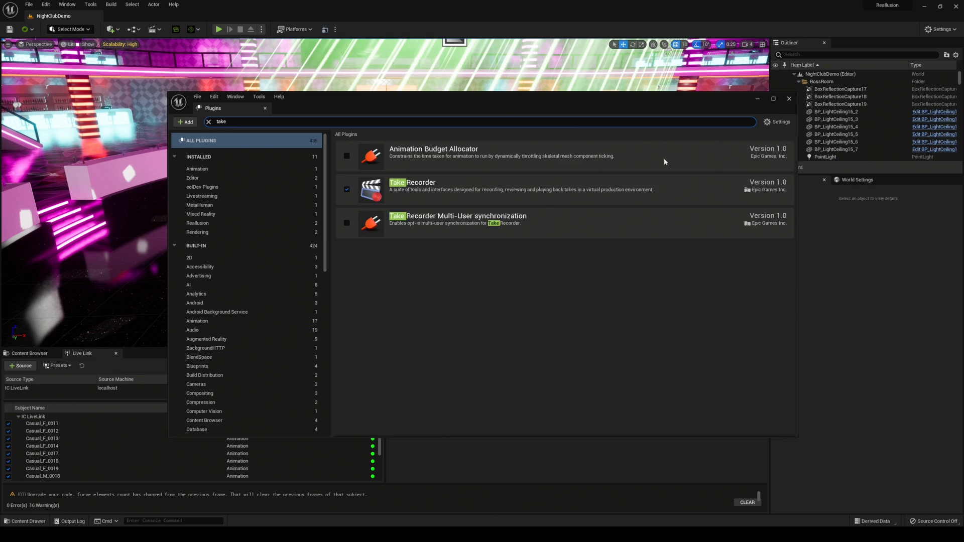
left_click(790, 99)
Step: Open Take Recorder, show its settings and set the take's frame rate to 60 fps
left_click(67, 5)
mouse_move(75, 28)
left_click(204, 62)
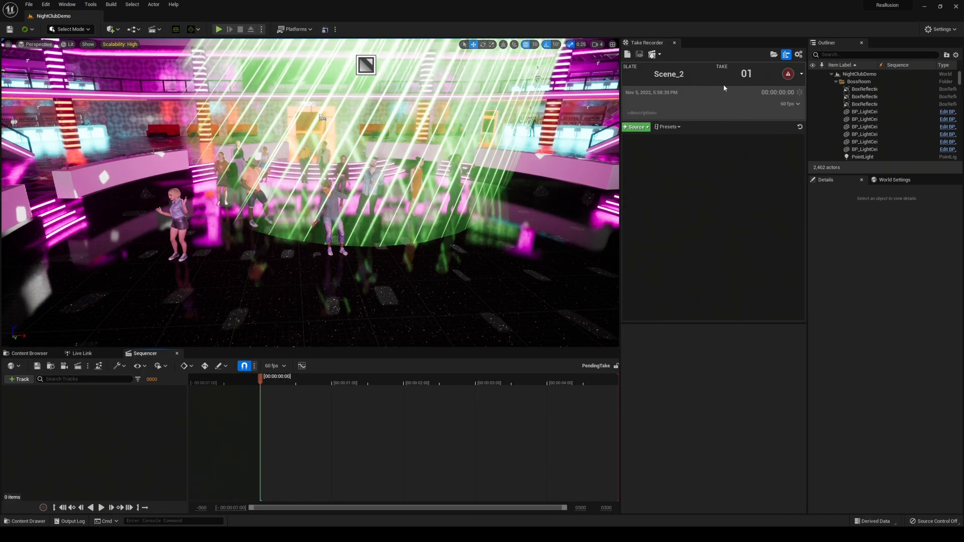
left_click(798, 54)
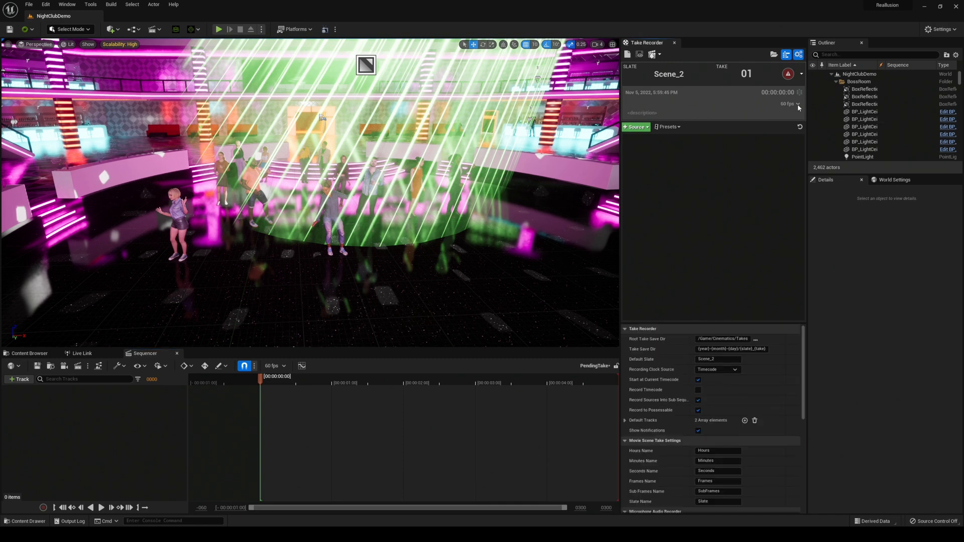
left_click(799, 107)
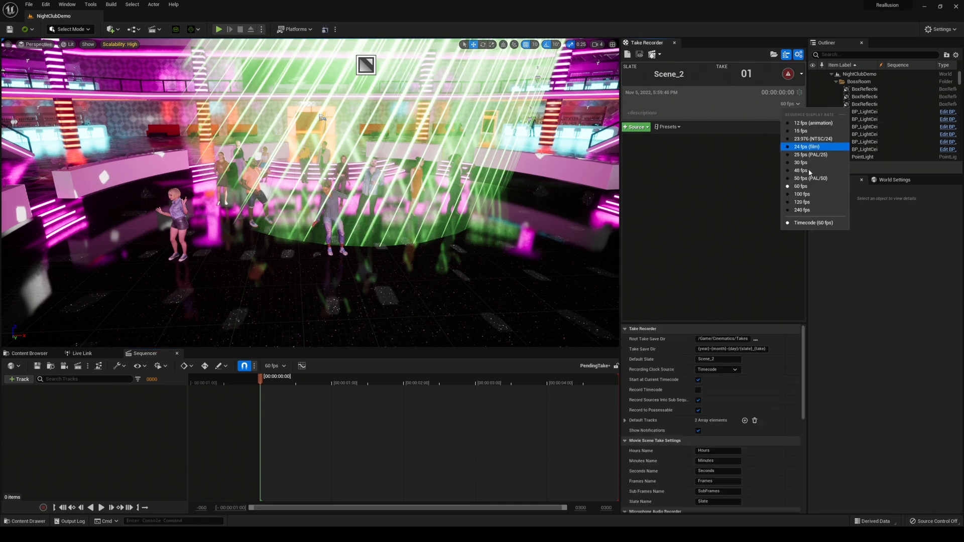
left_click(803, 186)
Step: Add the iClone characters from Live Link as Take Recorder sources one by one, starting with Party_F_0003 and Party_F_0005
left_click(636, 127)
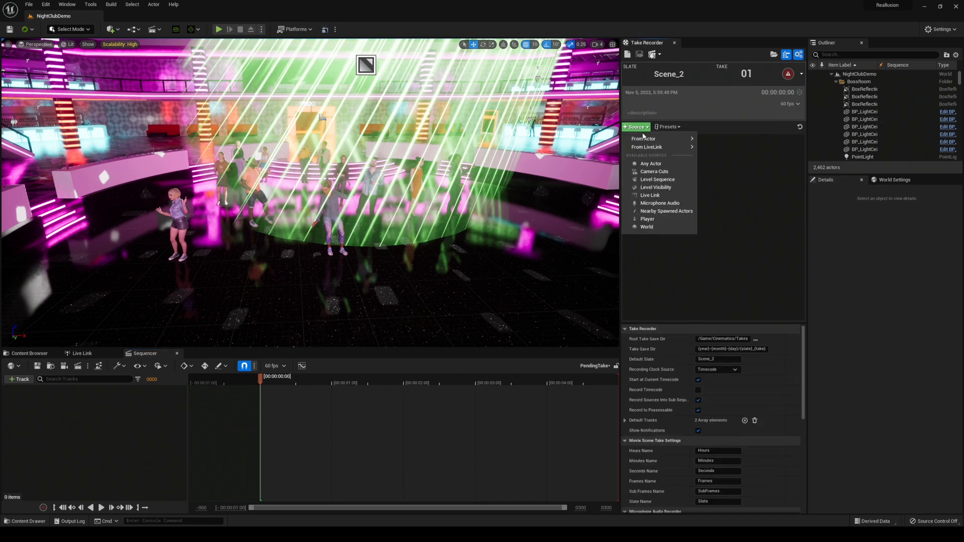
mouse_move(673, 139)
left_click(721, 149)
left_click(636, 127)
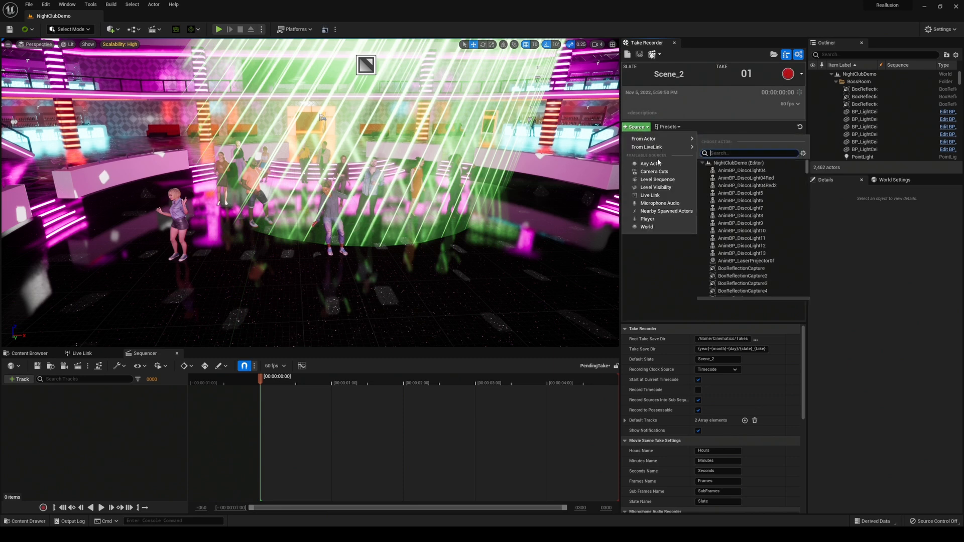
left_click(721, 155)
left_click(641, 127)
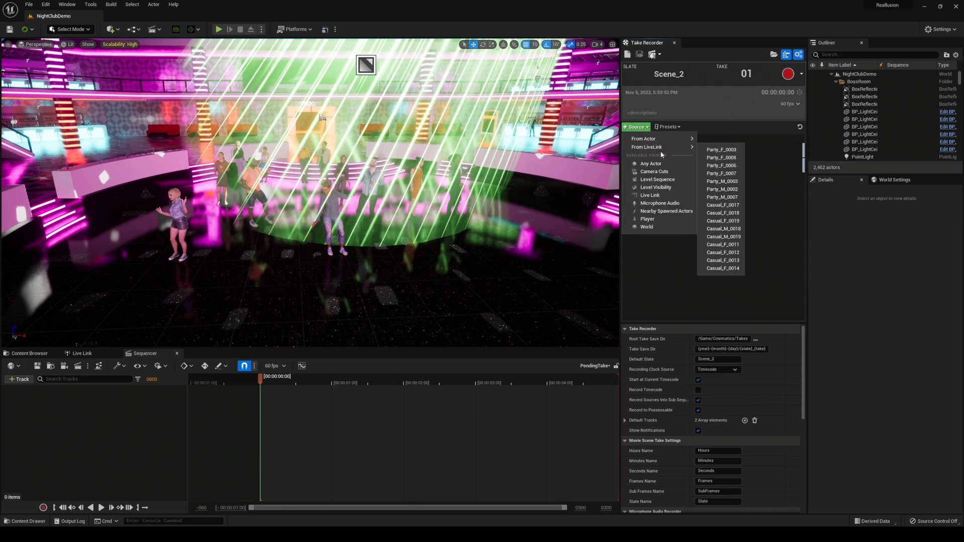
left_click(726, 161)
left_click(630, 127)
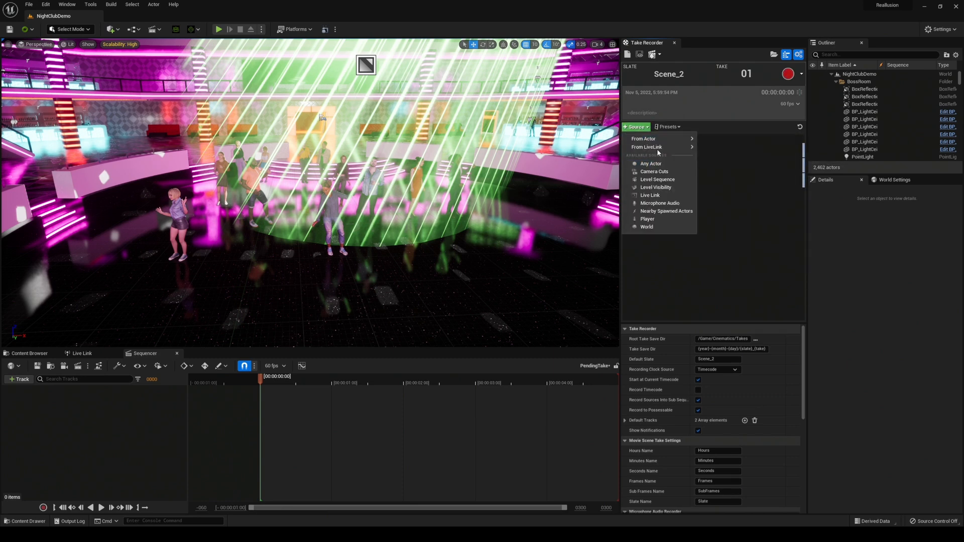
Step: Add the Live Link subjects from Casual_F_0017 through Party_M_0007 as Take Recorder sources for Scene_2
left_click(724, 213)
key("Delete")
left_click(637, 127)
left_click(722, 181)
left_click(637, 127)
left_click(722, 189)
left_click(637, 127)
left_click(722, 198)
left_click(636, 127)
left_click(723, 206)
left_click(638, 128)
left_click(724, 213)
left_click(638, 128)
left_click(723, 222)
left_click(638, 128)
left_click(723, 229)
left_click(644, 129)
left_click(723, 237)
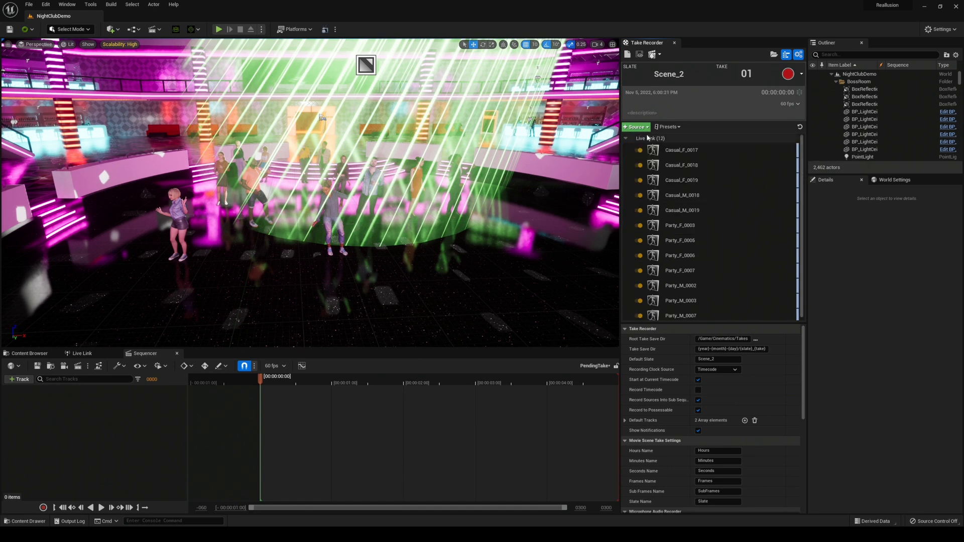
Step: Add the remaining Live Link subjects Casual_F_0011, Casual_F_0012, Casual_F_0013 and Casual_F_0014 as Take Recorder sources
left_click(638, 128)
mouse_move(664, 148)
left_click(723, 245)
left_click(638, 127)
left_click(723, 253)
left_click(638, 128)
left_click(723, 261)
left_click(637, 128)
left_click(727, 269)
left_click_drag(802, 205, 792, 181)
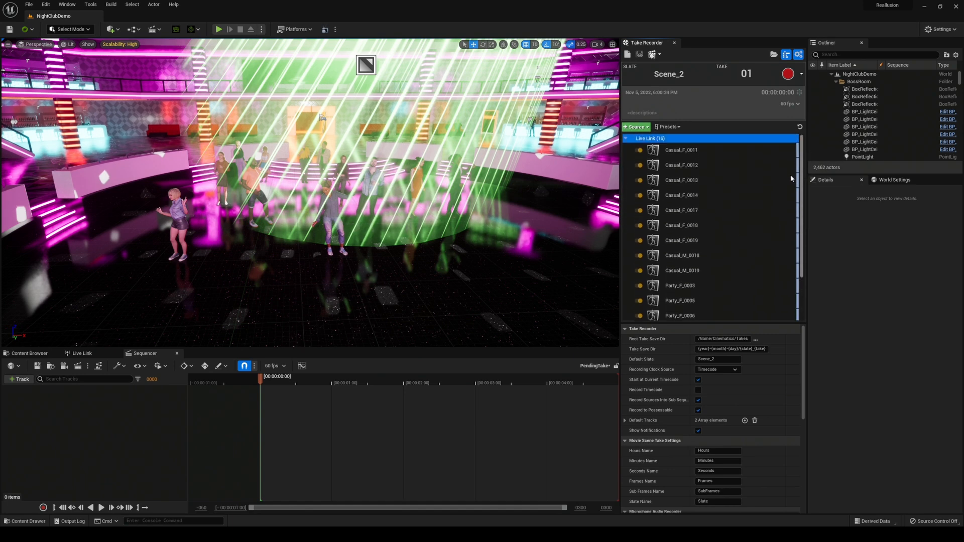
Step: Review the Take Recorder settings, including the Recording Clock Source options
left_click(625, 330)
left_click(638, 330)
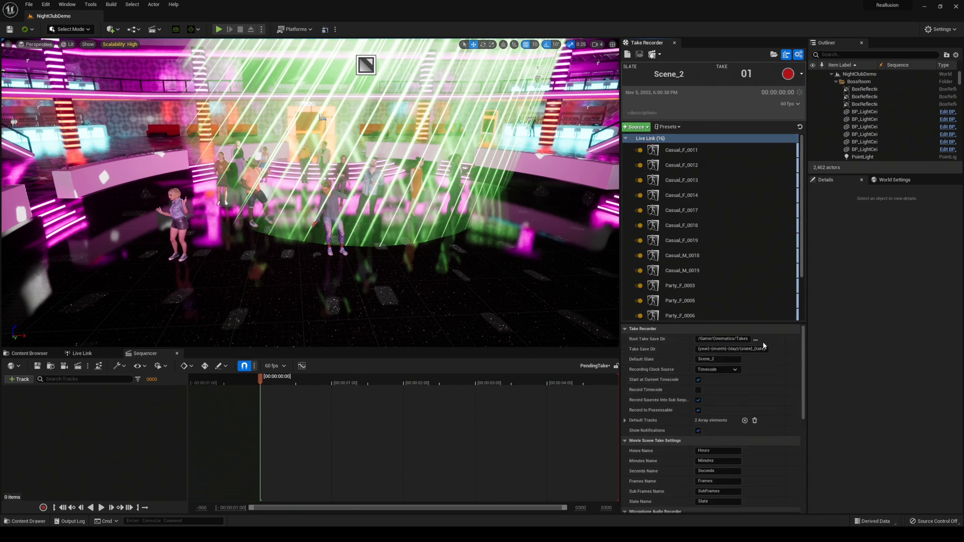
left_click(726, 374)
left_click(736, 370)
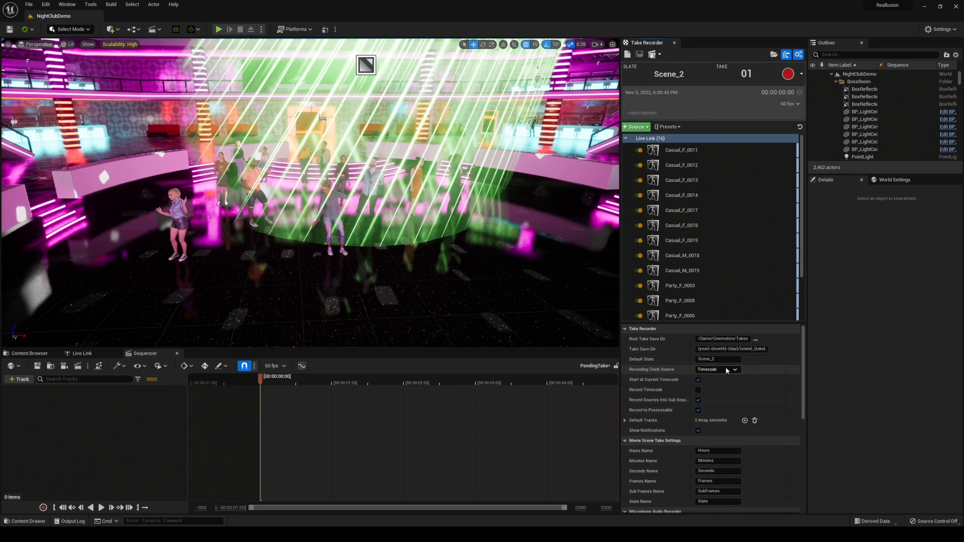
Step: Record take 1 of Scene_2 while playing the animation timeline in iClone, and stop the recording back in Unreal
left_click(788, 74)
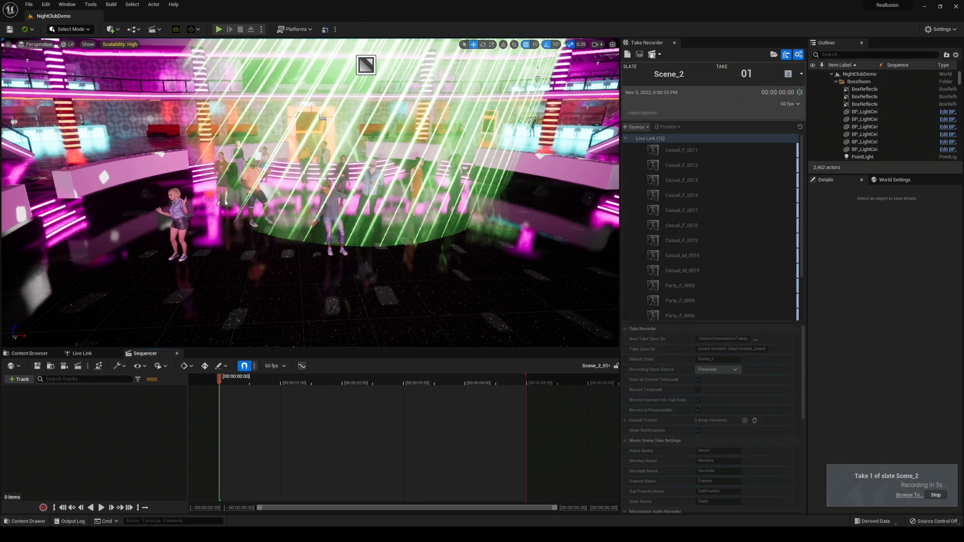
mouse_move(139, 535)
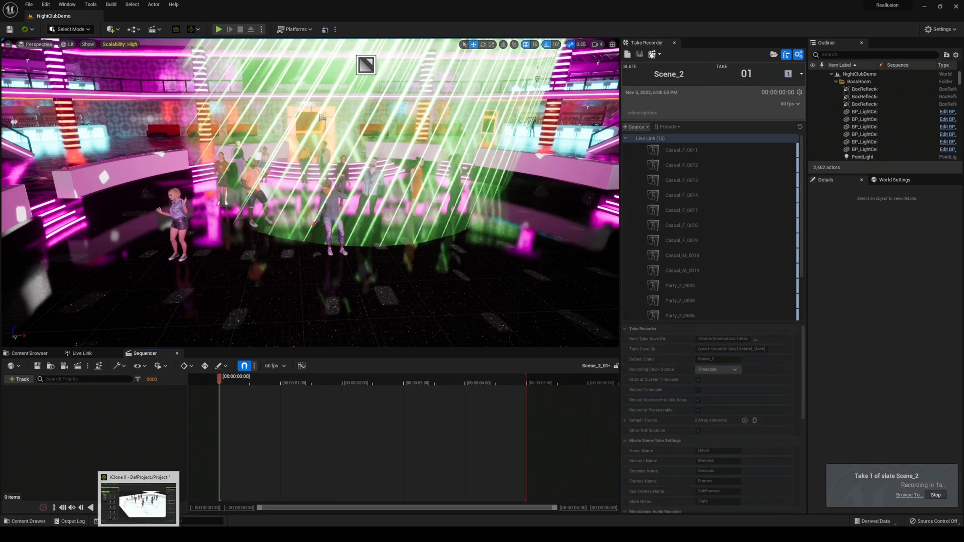
left_click(139, 502)
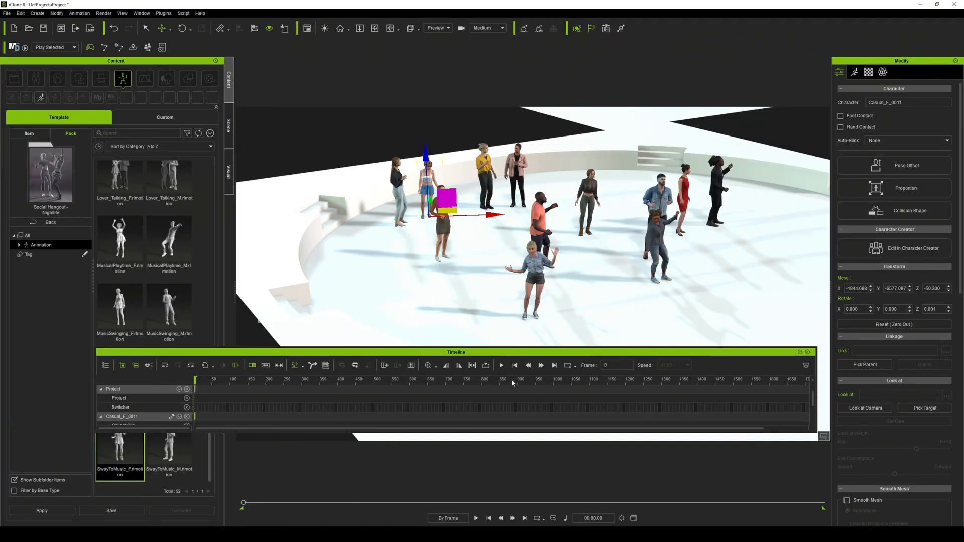
left_click(504, 367)
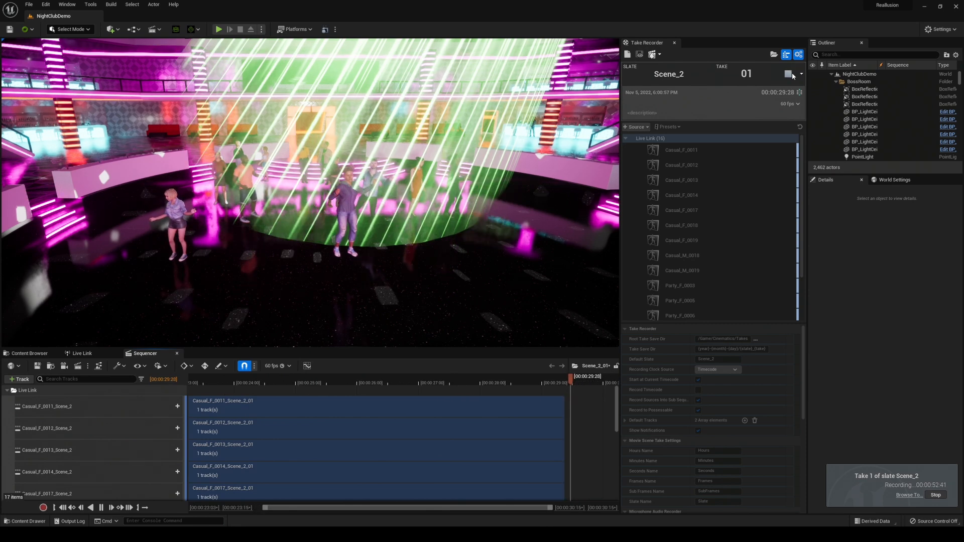
left_click(789, 75)
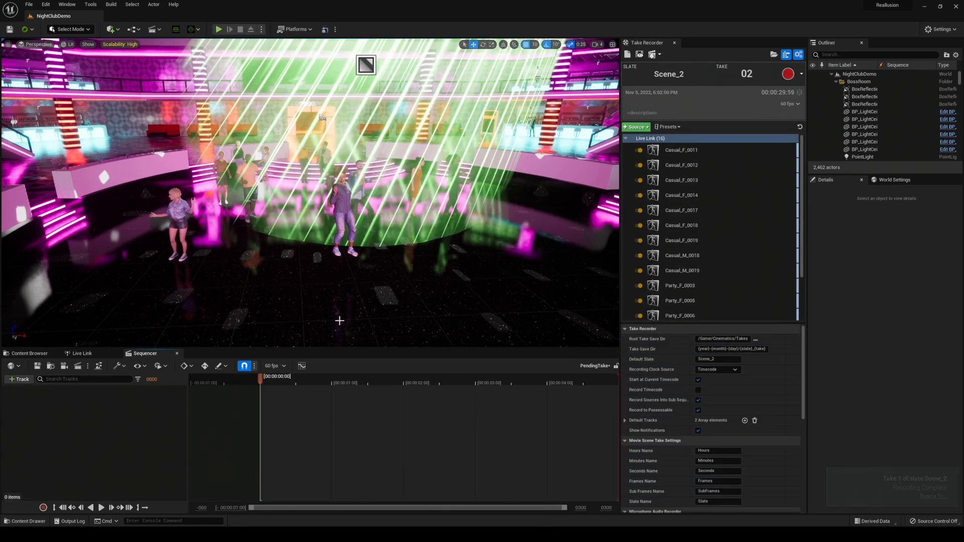
Step: Remove the IC LiveLink source from the Live Link connections
left_click(80, 353)
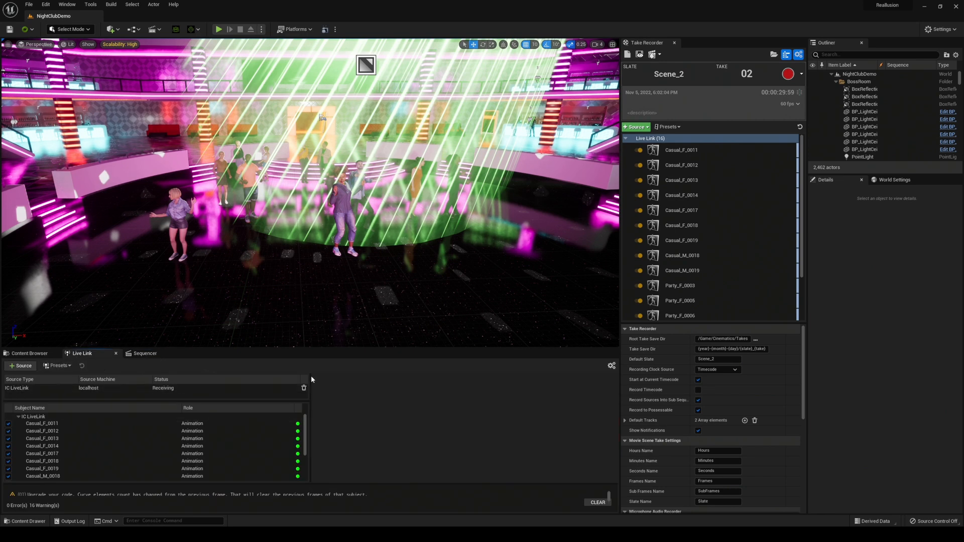
left_click(304, 389)
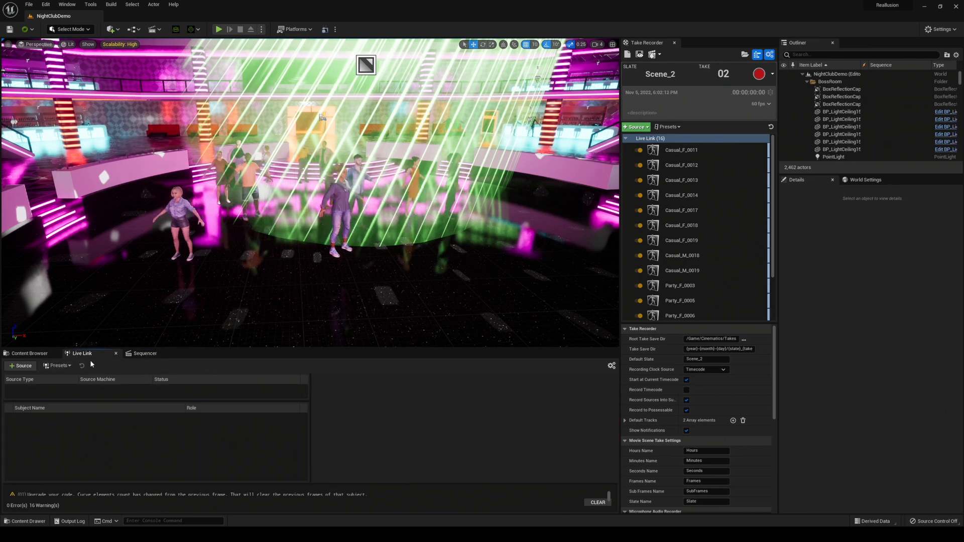
Step: Browse through the Cinematics folder to the saved takes and open the recorded Scene_2_01 sequence
left_click(30, 354)
left_click(149, 368)
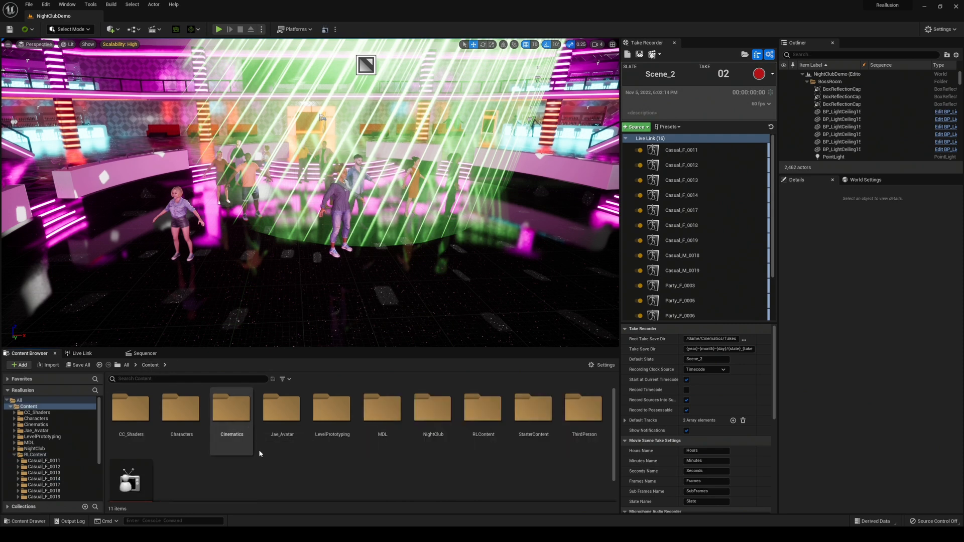
double_click(231, 408)
double_click(137, 411)
double_click(132, 410)
left_click(180, 412)
double_click(182, 413)
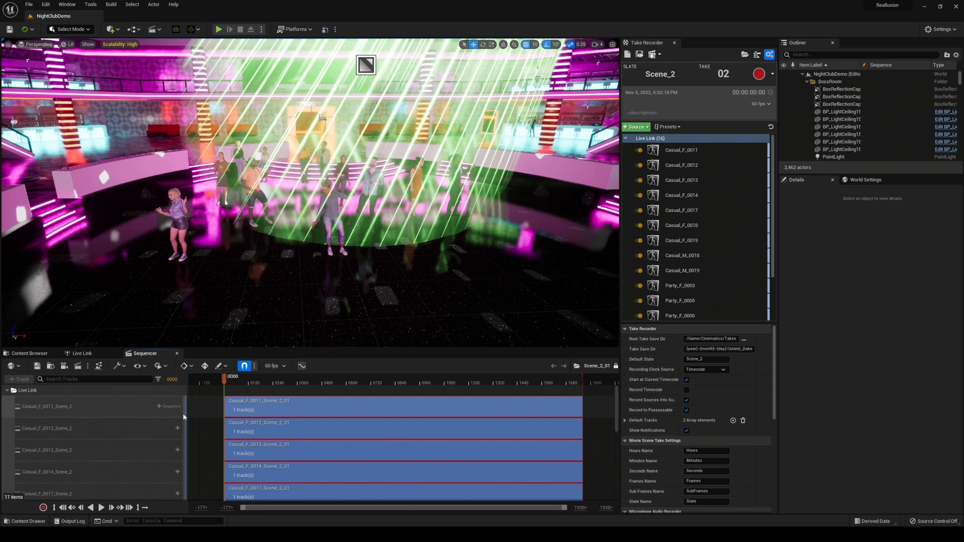
Step: Play the recorded Scene_2_01 sequence and examine the animated dancers on the club floor
left_click(102, 508)
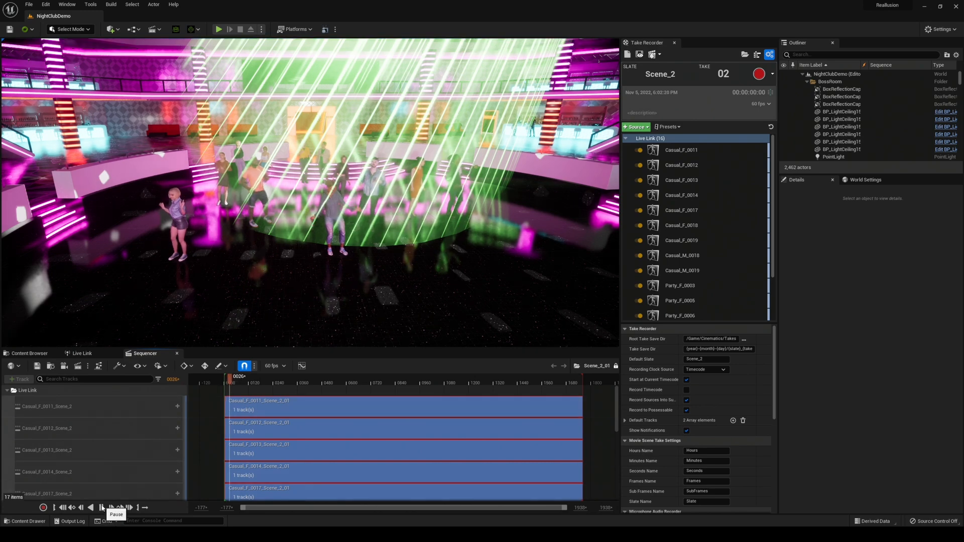
right_click_drag(281, 226, 319, 227)
right_click_drag(457, 260, 440, 259)
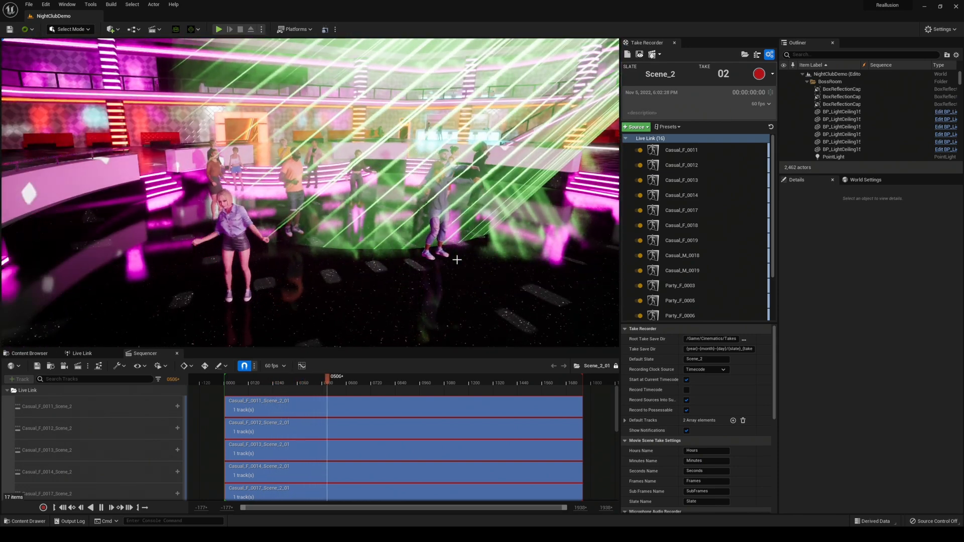
mouse_move(457, 260)
right_mouse_down()
mouse_move(434, 259)
mouse_move(437, 274)
mouse_move(445, 258)
mouse_move(481, 258)
mouse_move(432, 256)
mouse_move(463, 269)
right_mouse_up()
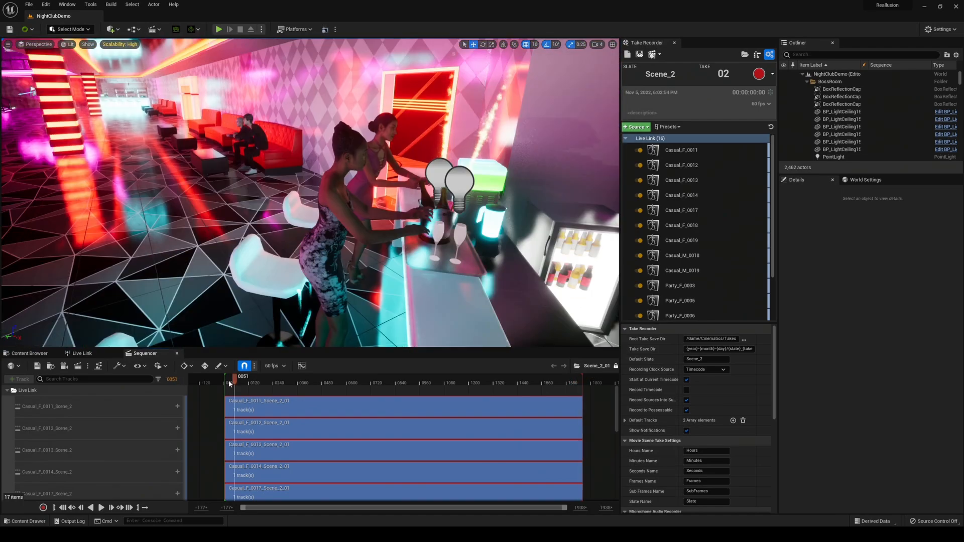
Step: Scrub and replay the sequence while examining the animated characters around the bar area
left_click_drag(234, 385, 270, 385)
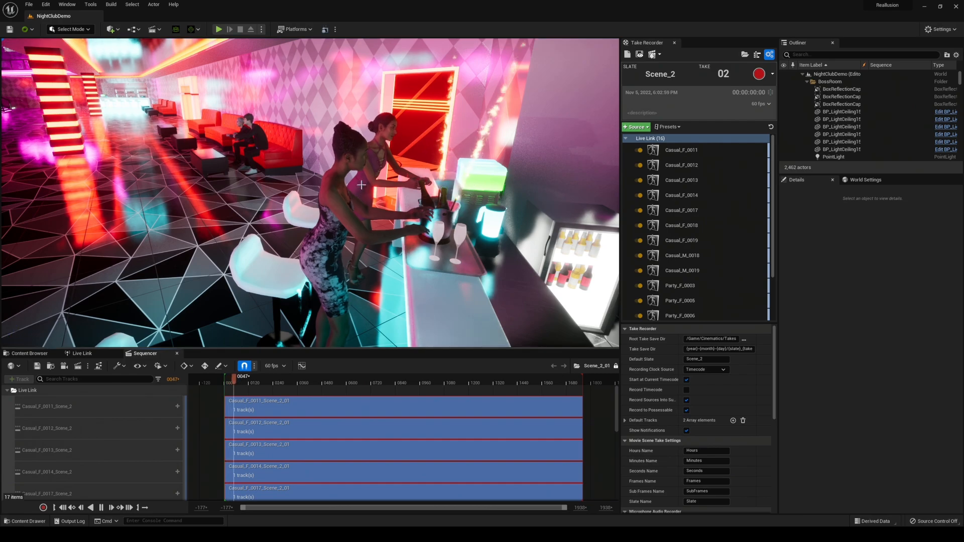
left_click(269, 383)
right_click_drag(322, 241, 241, 241)
key("w")
right_click_drag(310, 201, 286, 211)
key("s")
key("w")
key("d")
mouse_move(433, 218)
right_mouse_down()
mouse_move(419, 228)
mouse_move(422, 219)
right_mouse_up()
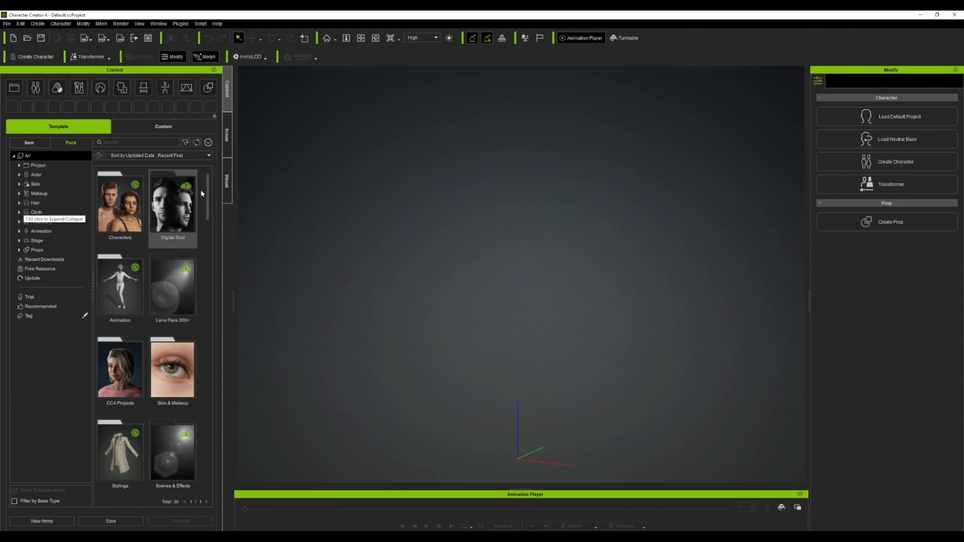
Step: In Character Creator 4, load the "2. Camila Facial Demo" project from the CC4 Projects pack
double_click(132, 366)
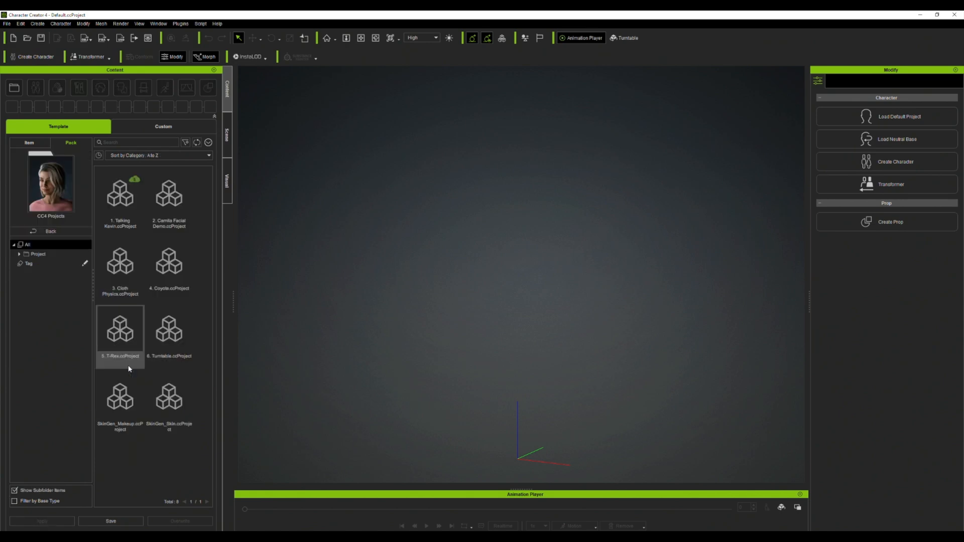
double_click(181, 207)
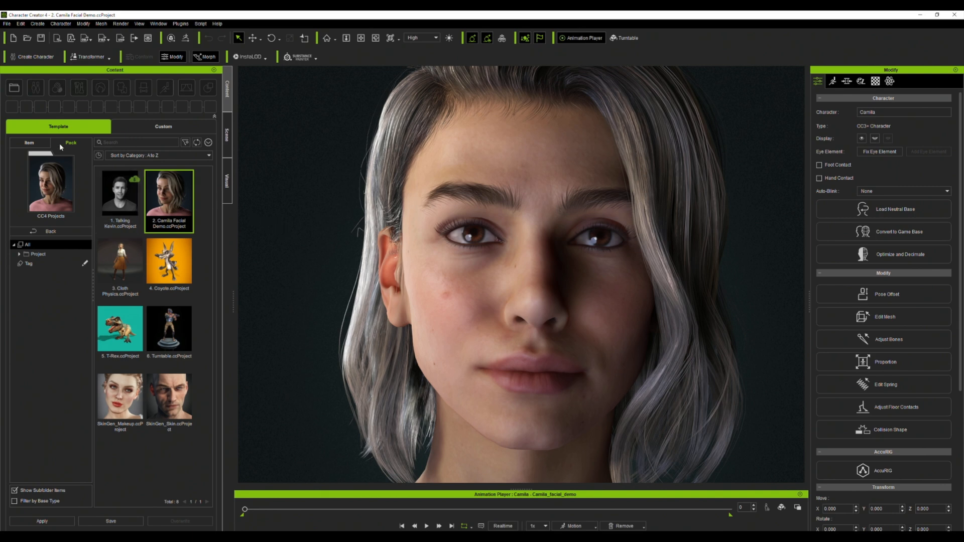
Step: Search the Skin category for "4K" and apply the CC4 Camila_4K skin from the Skin & Makeup pack to the character
left_click(49, 234)
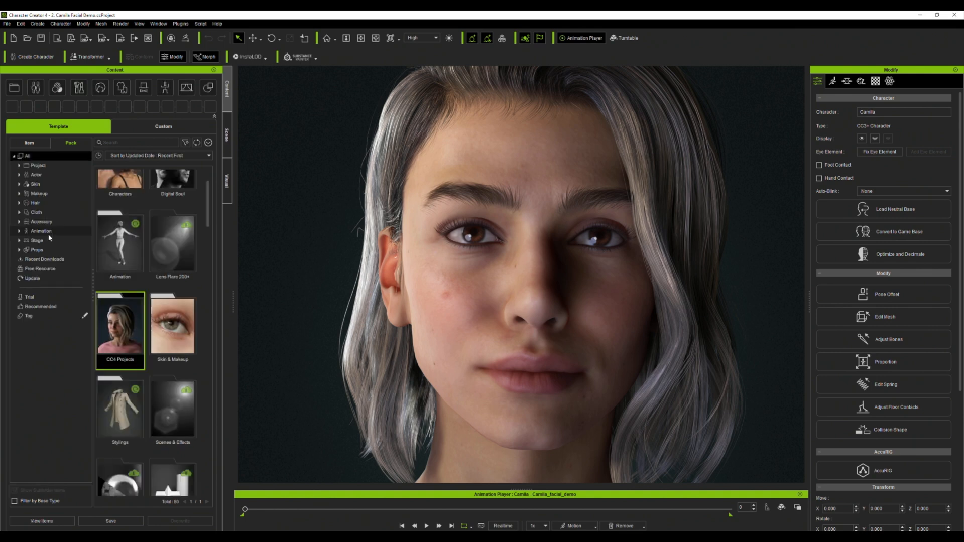
left_click(41, 185)
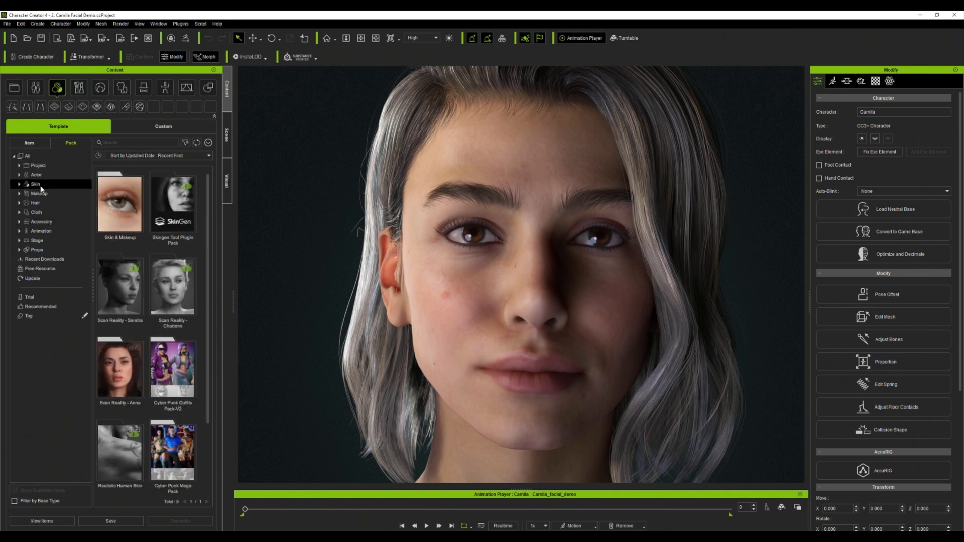
type("4K")
key("Return")
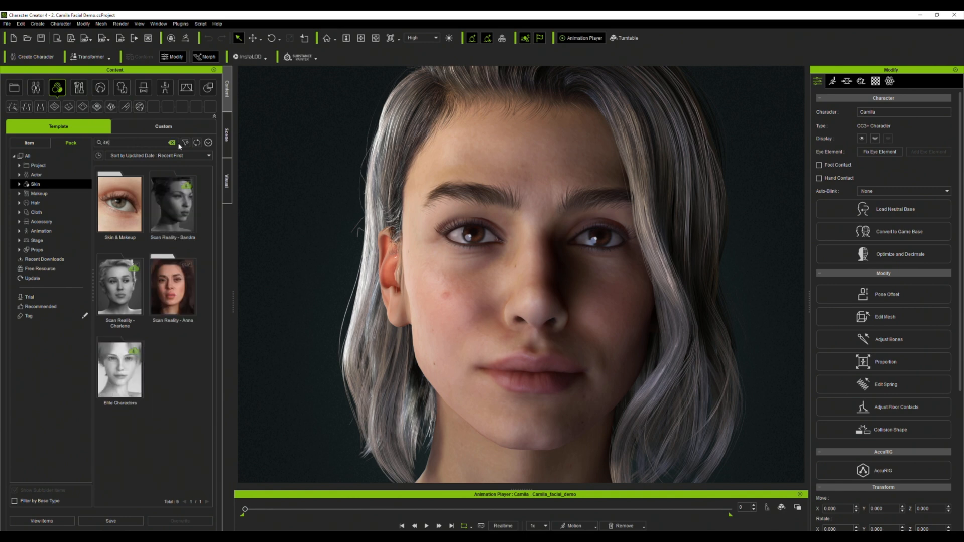
double_click(127, 197)
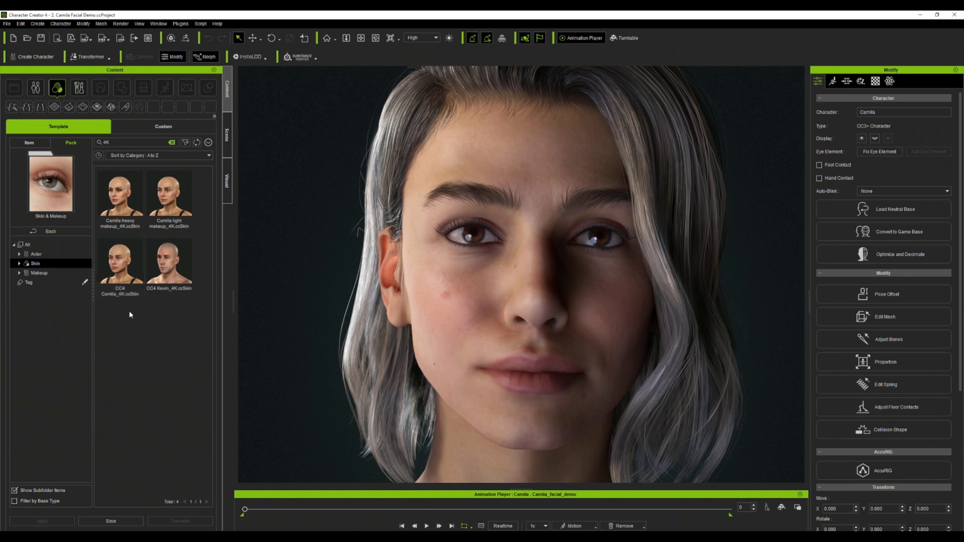
double_click(124, 272)
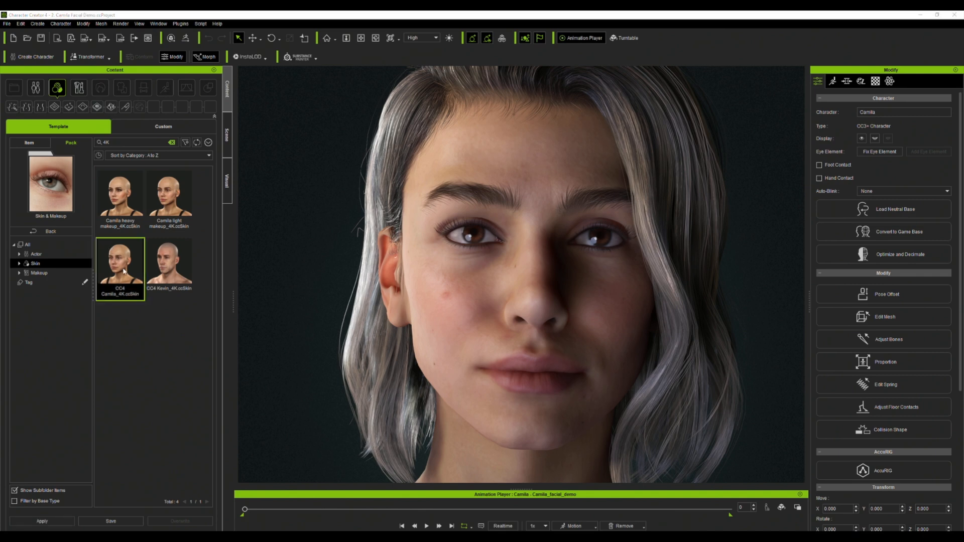
left_click(313, 235)
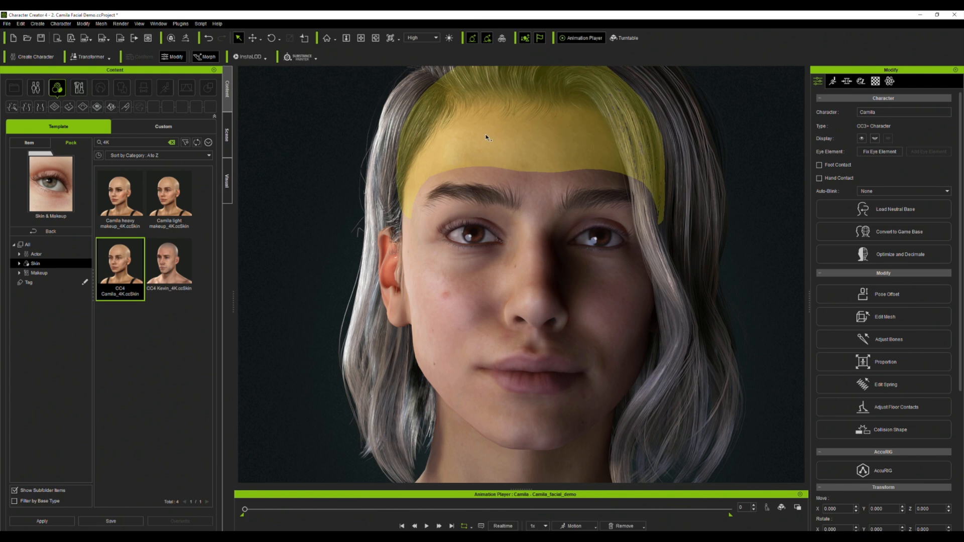
Step: Display the character's CC_Base_Body mesh as Wireframe on Shaded
left_click(229, 135)
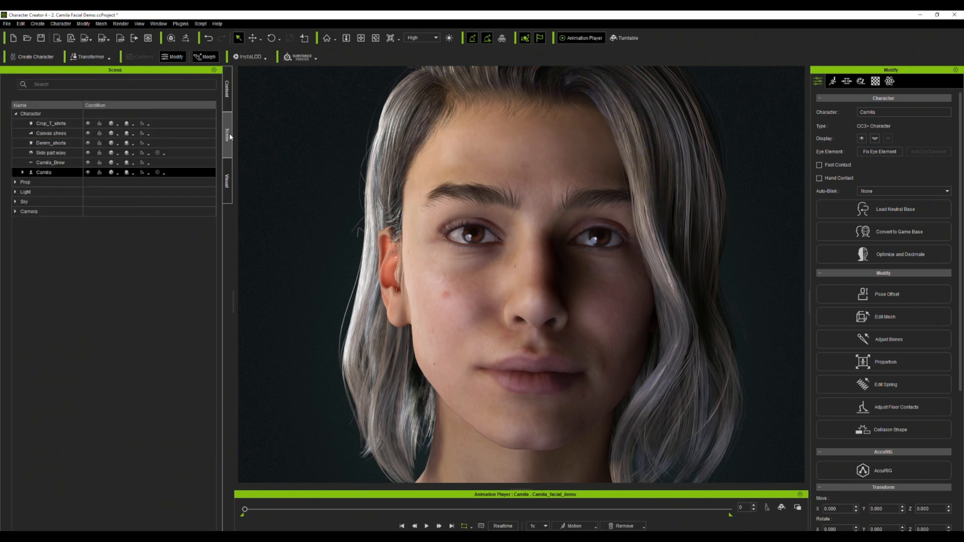
left_click(23, 173)
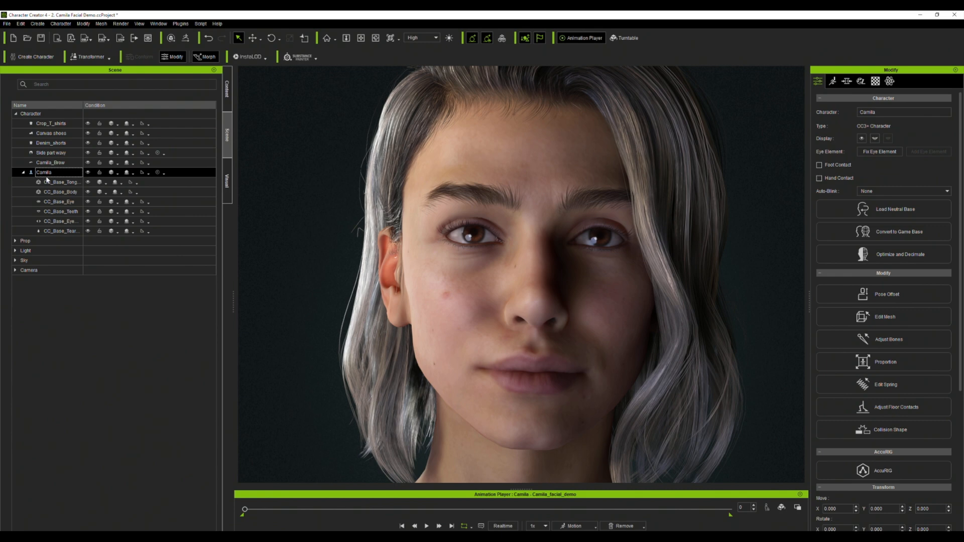
left_click(60, 191)
left_click(105, 193)
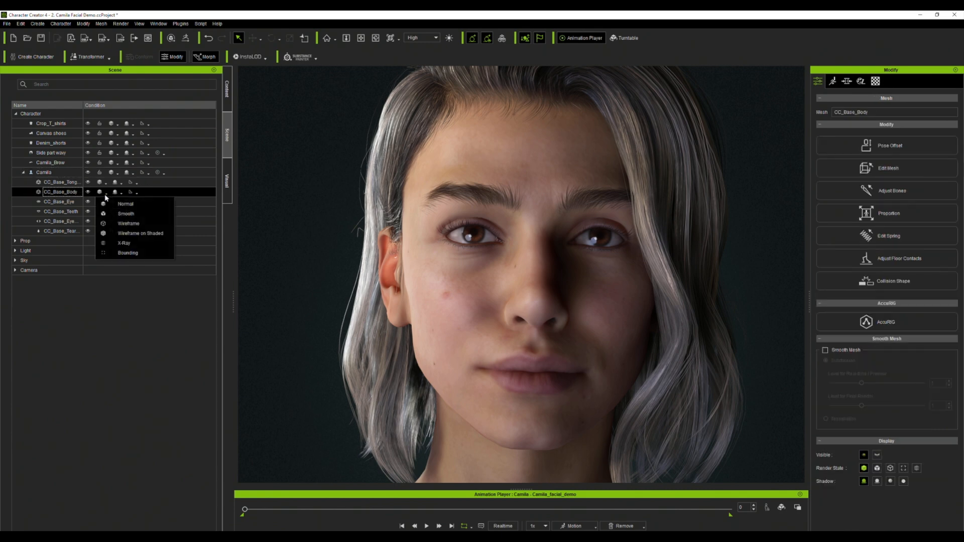
left_click(128, 234)
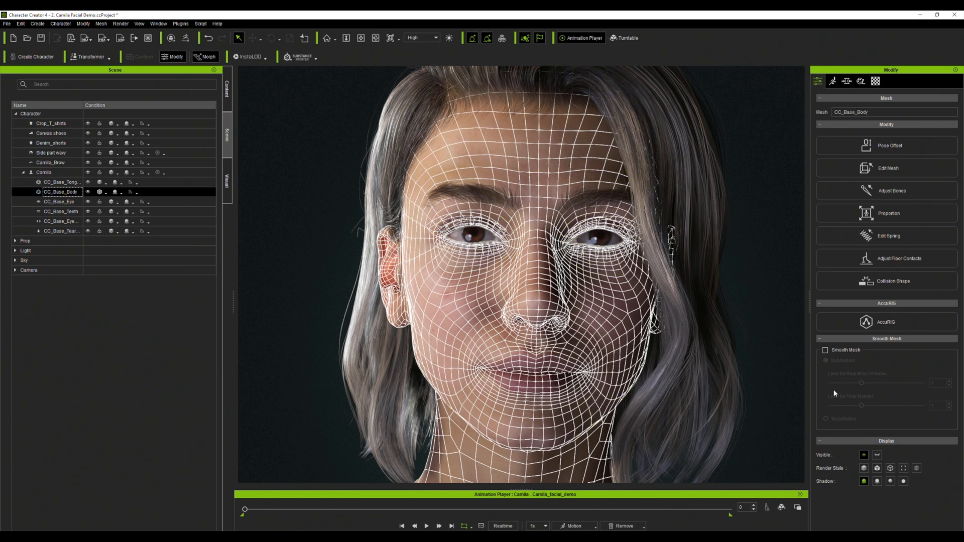
Step: Enable Smooth Mesh subdivision on the body mesh and set its Level for Real-time / Preview to 3
left_click(825, 350)
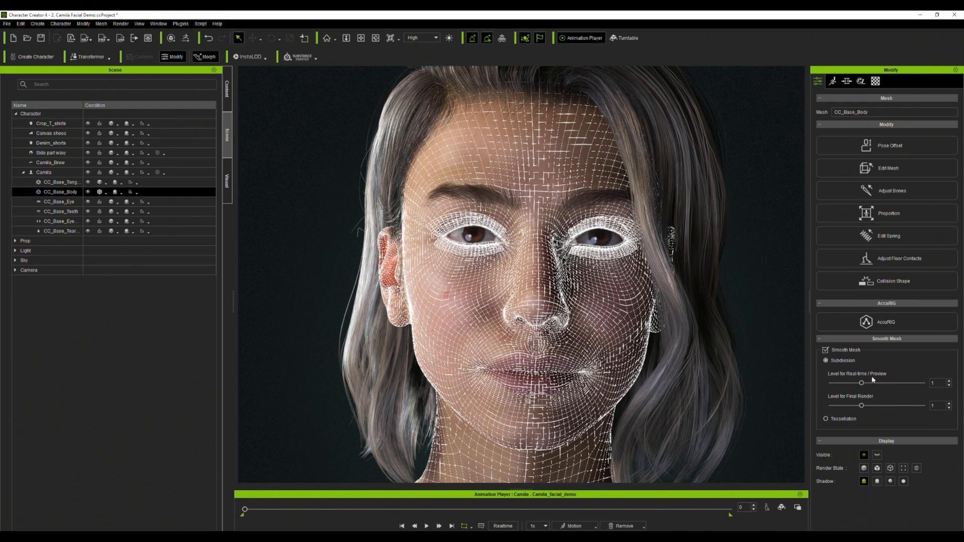
mouse_move(862, 383)
left_mouse_down()
mouse_move(830, 384)
mouse_move(862, 384)
left_mouse_up()
left_click_drag(862, 383, 923, 383)
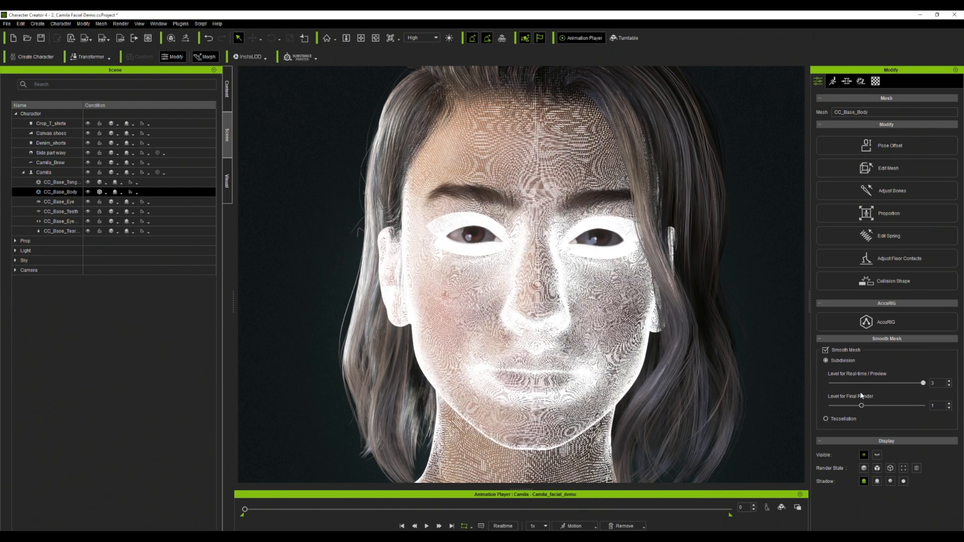
Step: Return the CC_Base_Body mesh to the Normal display mode
left_click(106, 193)
left_click(124, 209)
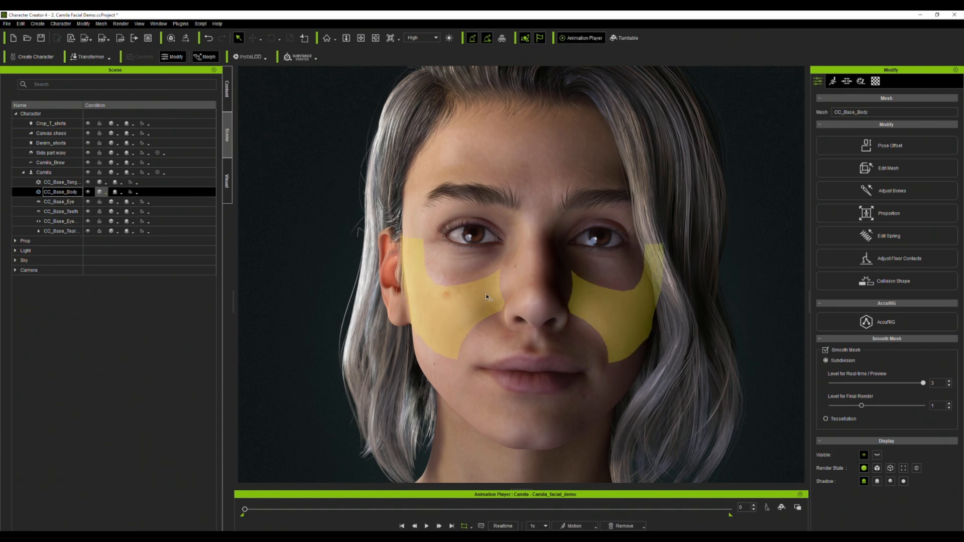
left_click(490, 222)
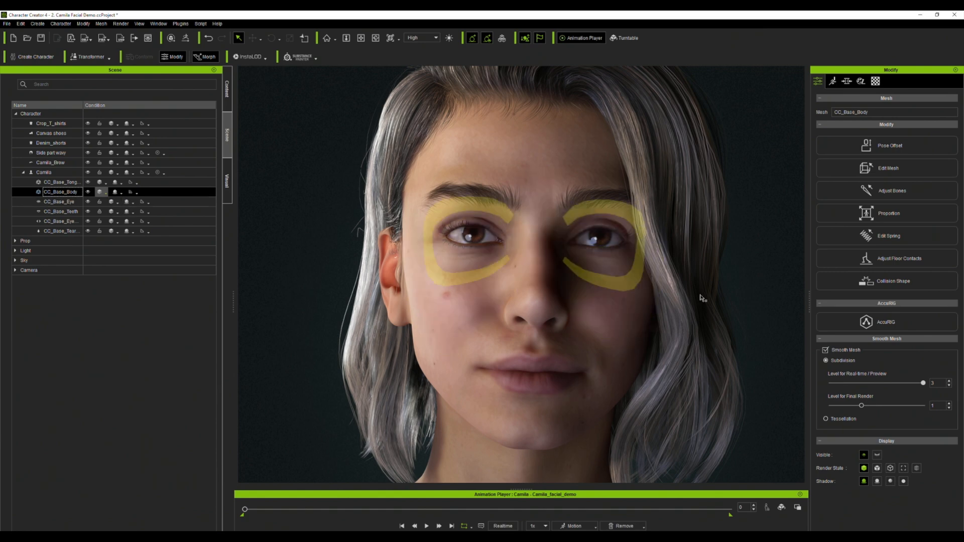
Step: Set the body mesh's real-time preview subdivision level to 0 and examine the side of the face
left_click_drag(923, 383, 830, 383)
scroll(414, 282, "up", 1)
right_click_drag(414, 278, 537, 274, "alt")
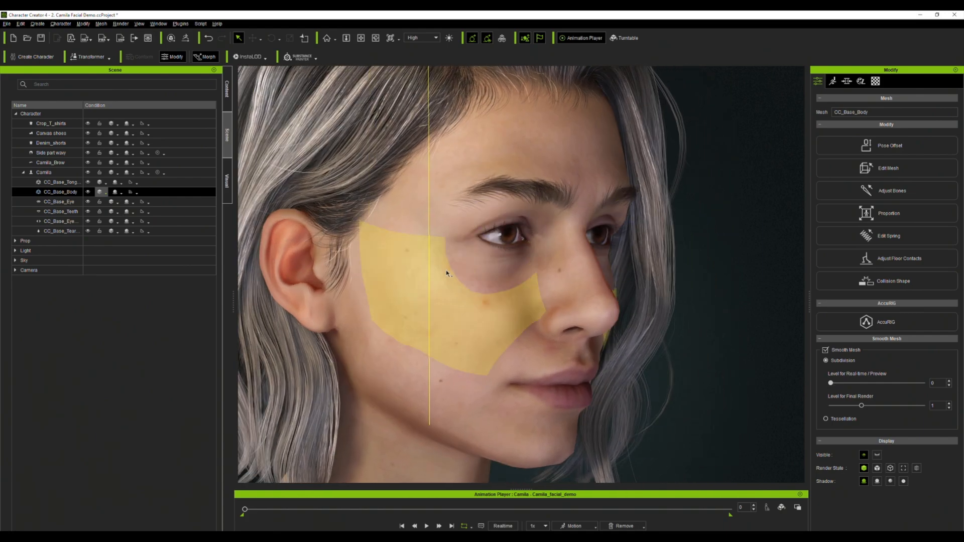
Step: Set the body mesh's real-time preview subdivision level to 3 and compare the face with Smooth Mesh off and on
left_click_drag(421, 268, 511, 281, "alt")
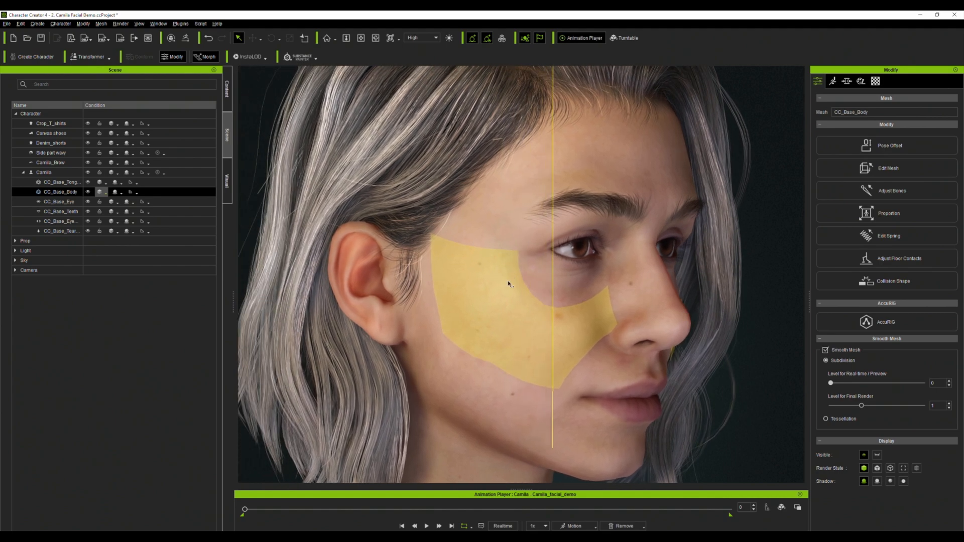
scroll(511, 281, "up", 3)
left_click_drag(443, 282, 682, 276, "alt")
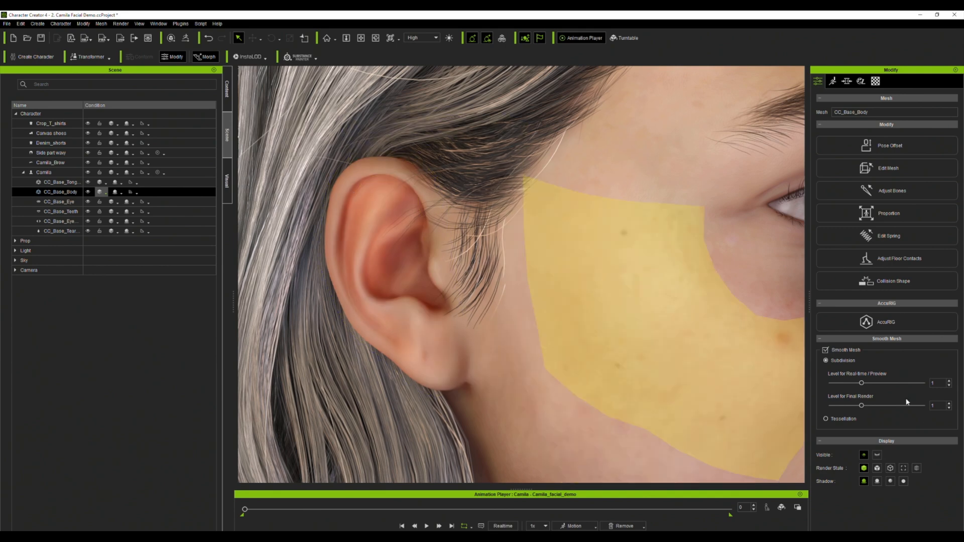
left_click_drag(862, 383, 892, 383)
right_click_drag(738, 316, 564, 306)
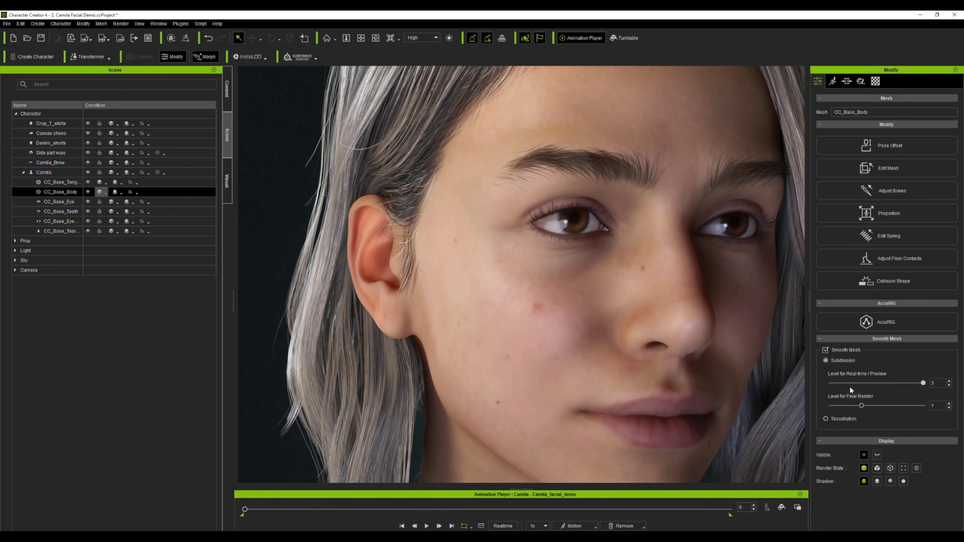
left_click(826, 350)
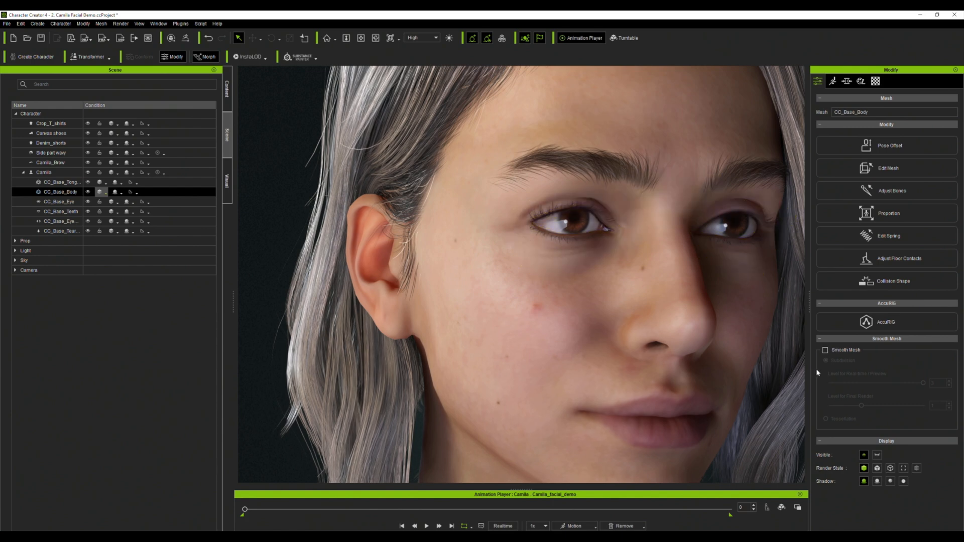
left_click(825, 352)
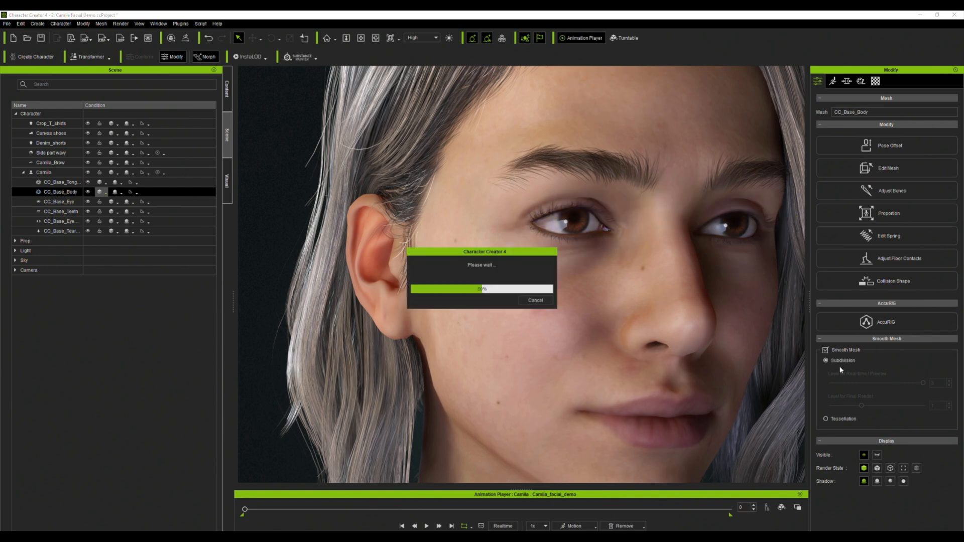
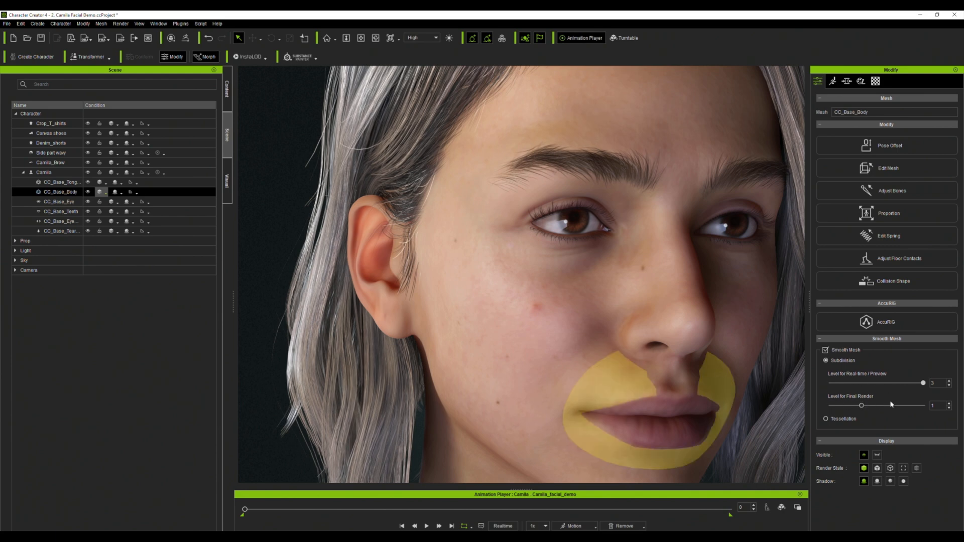
Step: Set both subdivision levels of the body mesh to 0 and turn off Smooth Mesh
left_click_drag(923, 384, 854, 405)
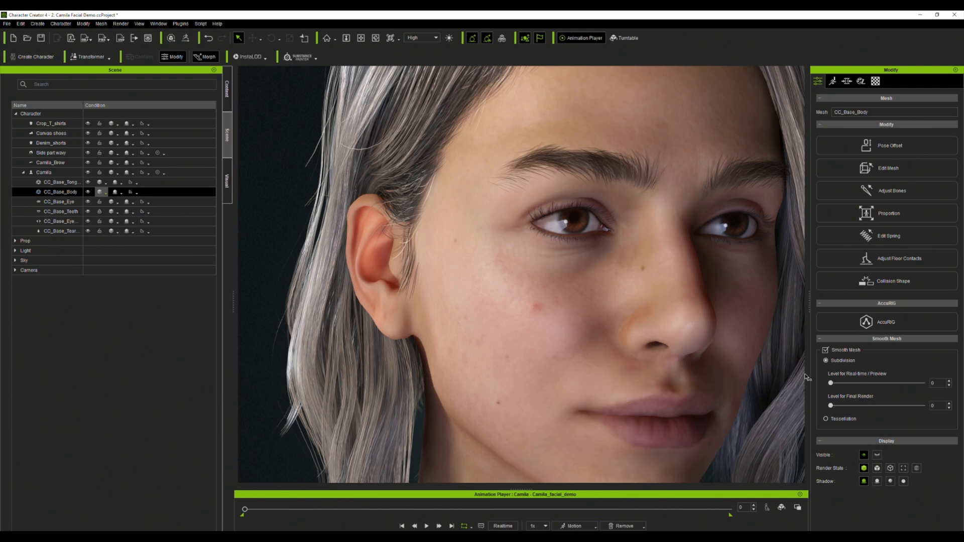
left_click(825, 351)
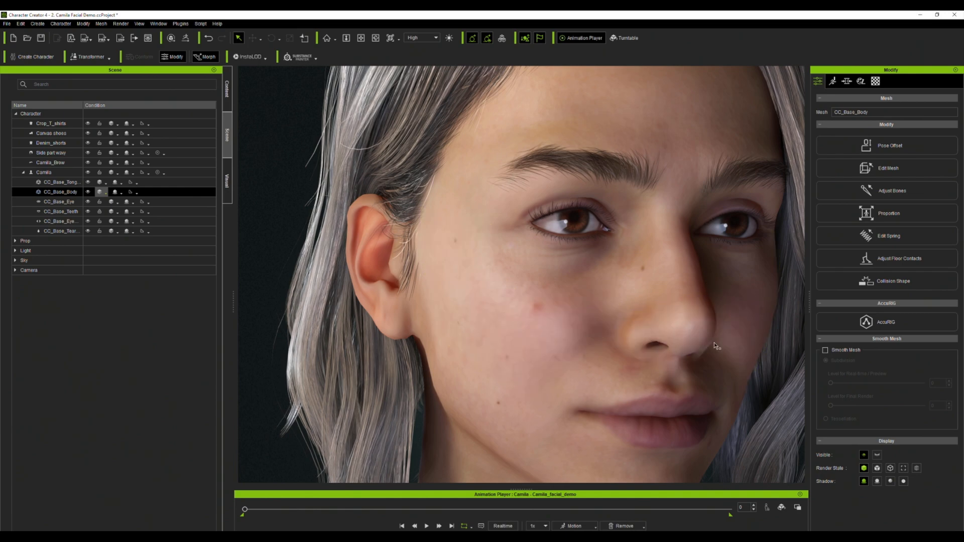
scroll(714, 343, "down", 5)
right_click_drag(715, 342, 639, 344)
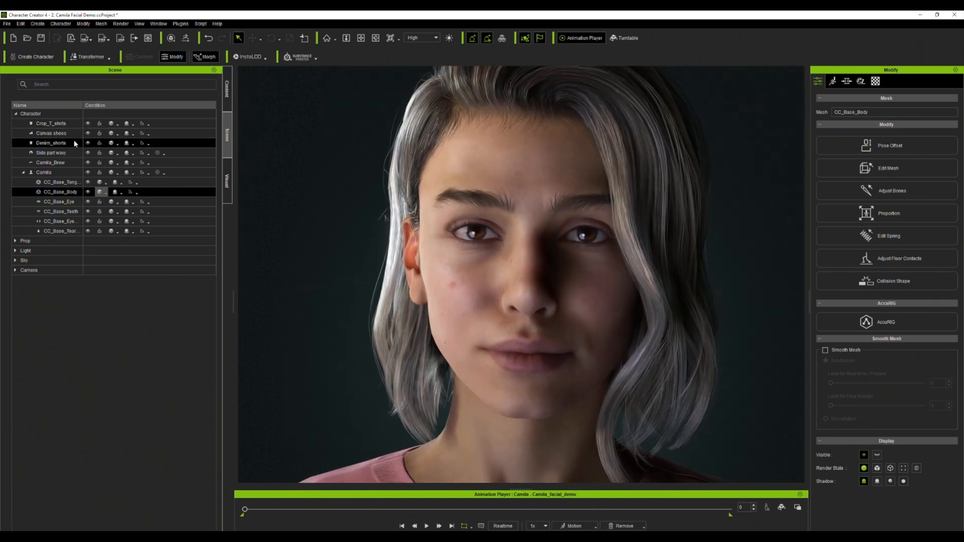
Step: Apply F_Leather C Outfit_H from the Leather Combo Outfit cloth pack to the character
left_click(225, 98)
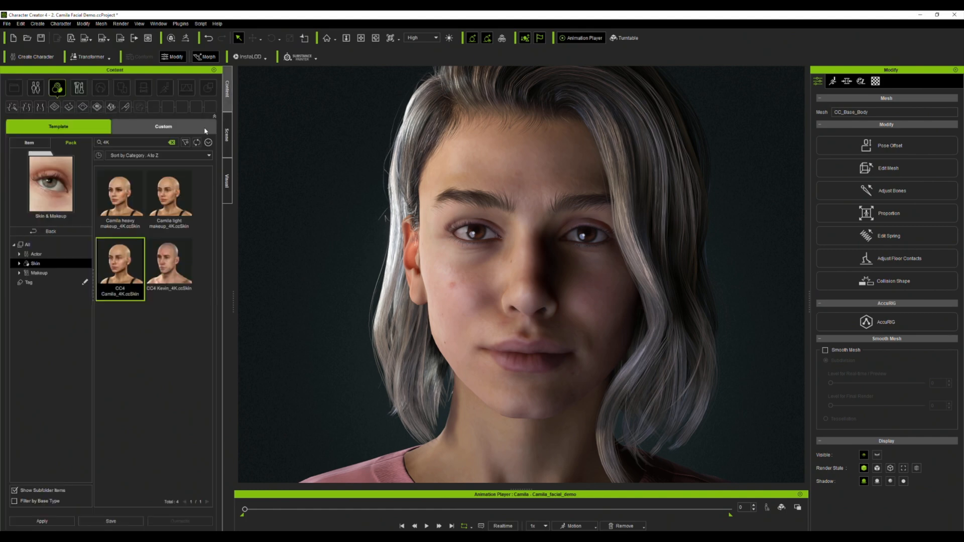
left_click(68, 234)
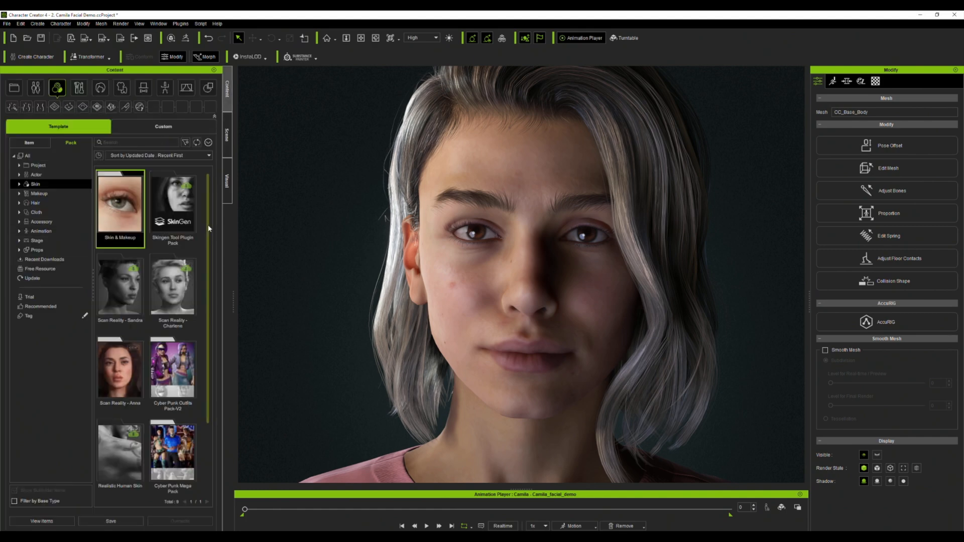
scroll(211, 265, "down", 3)
scroll(211, 266, "up", 2)
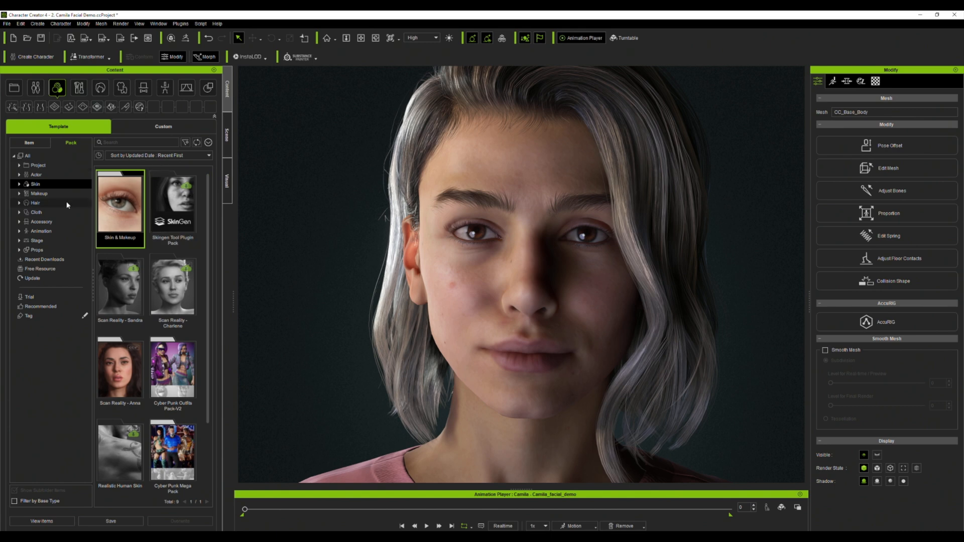
left_click(43, 214)
scroll(137, 301, "down", 3)
double_click(136, 303)
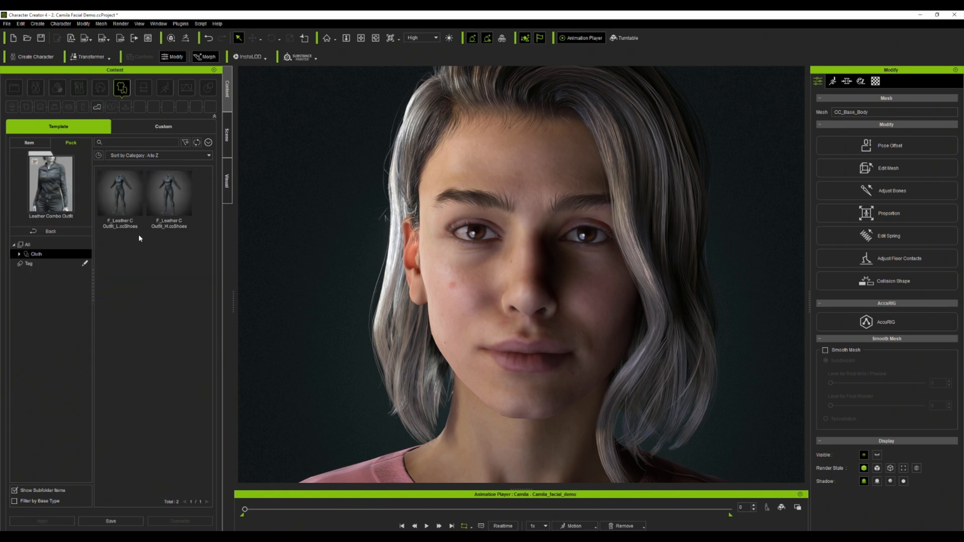
double_click(171, 204)
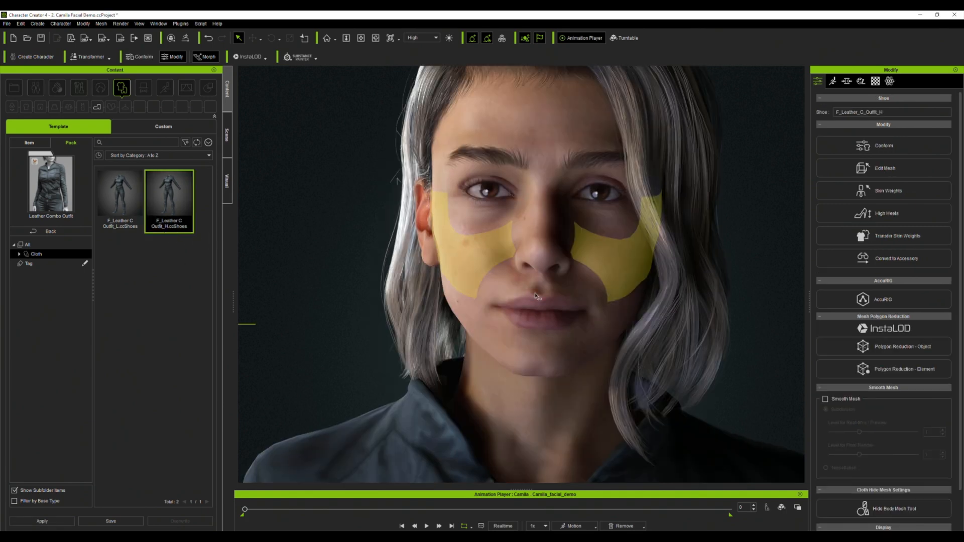
scroll(613, 384, "down", 4)
middle_click_drag(614, 382, 605, 253, "alt")
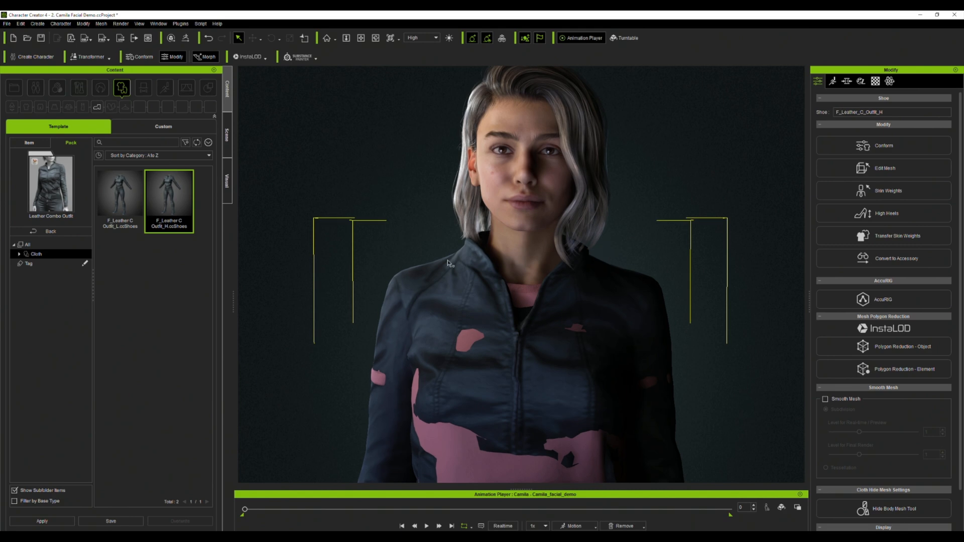
Step: Delete the Crop_T_shirts and Denim_shorts clothing items from the character
left_click(227, 134)
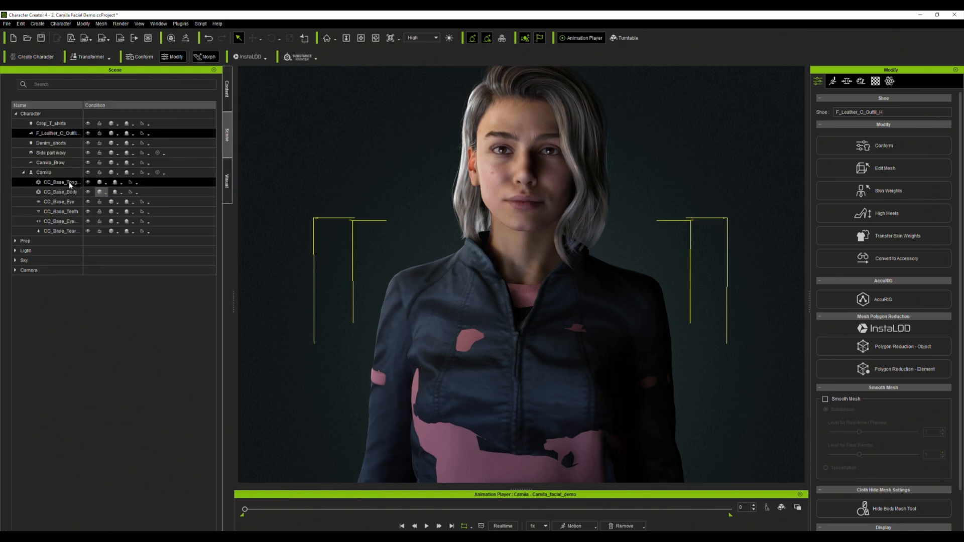
left_click(63, 126)
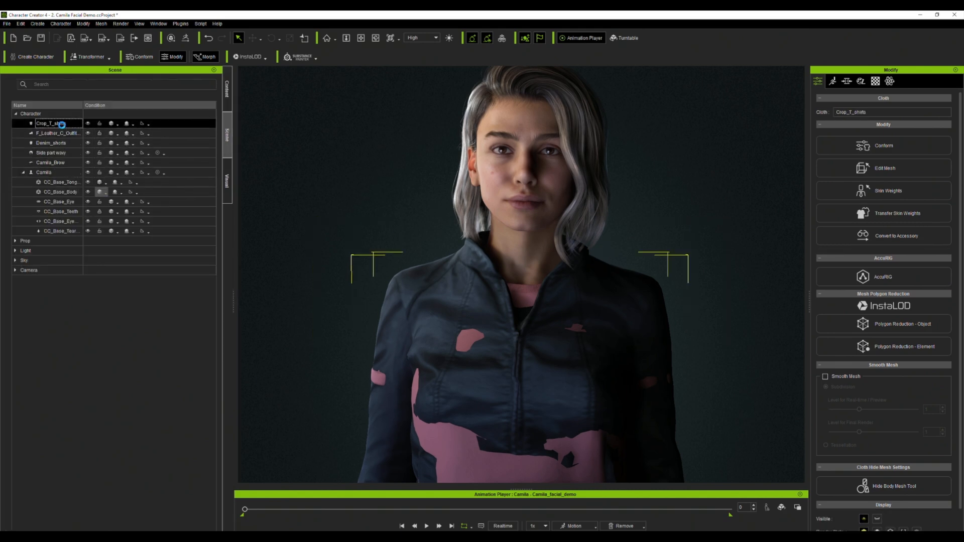
key("Delete")
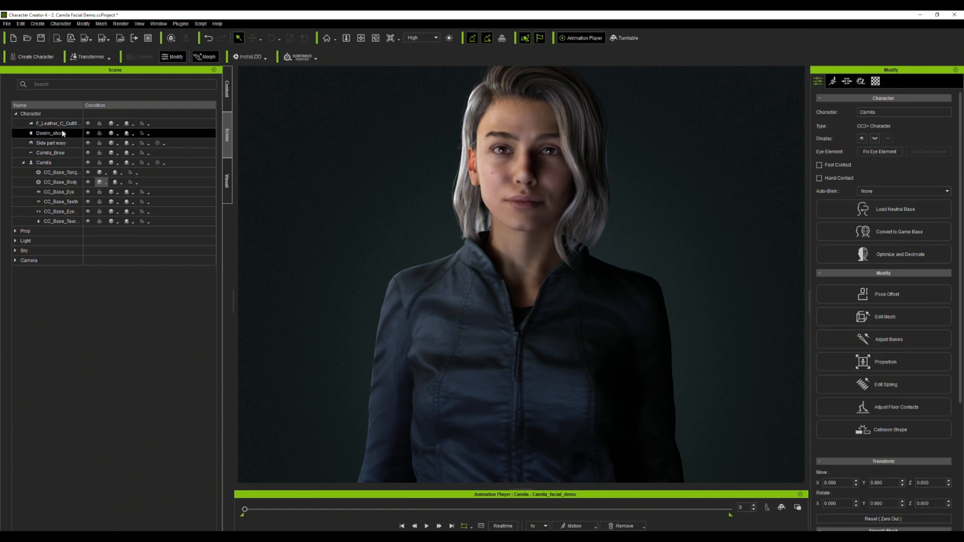
key("Delete")
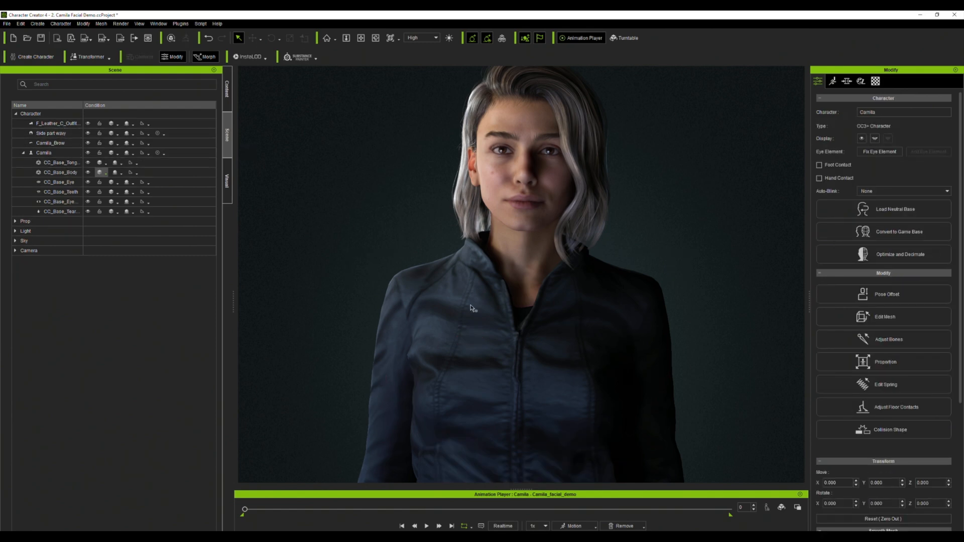
Step: Play the start of the facial animation with the face in close-up, and return to the first frame
middle_click_drag(496, 358, 464, 432)
right_click_drag(467, 391, 478, 351)
middle_click_drag(478, 346, 507, 388)
scroll(526, 269, "up", 2)
scroll(511, 333, "up", 1)
scroll(513, 331, "up", 1)
scroll(565, 339, "up", 1)
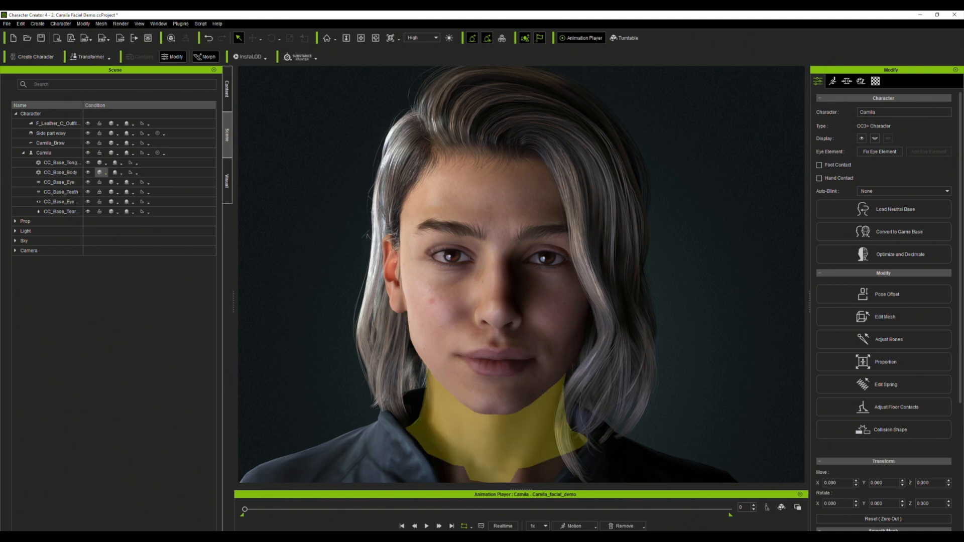
left_click(427, 526)
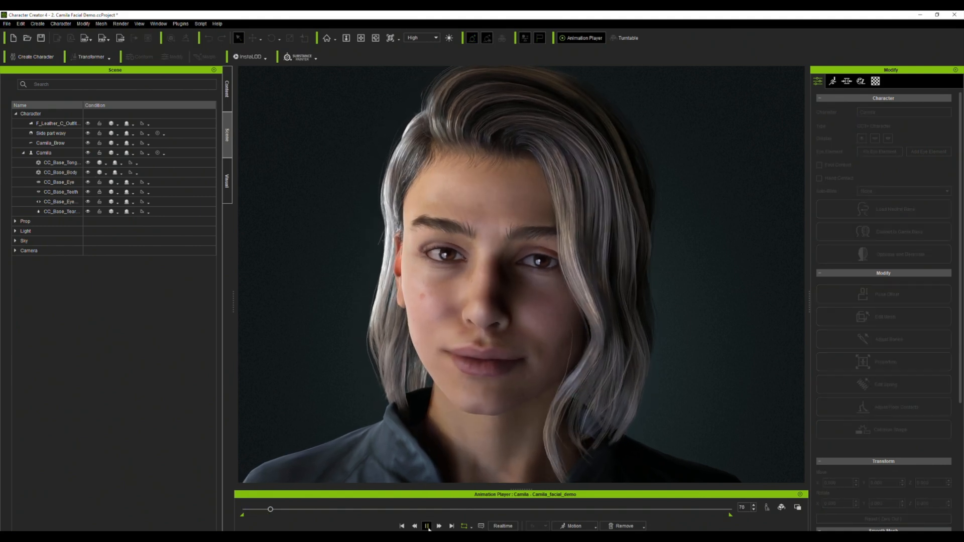
left_click_drag(287, 510, 241, 514)
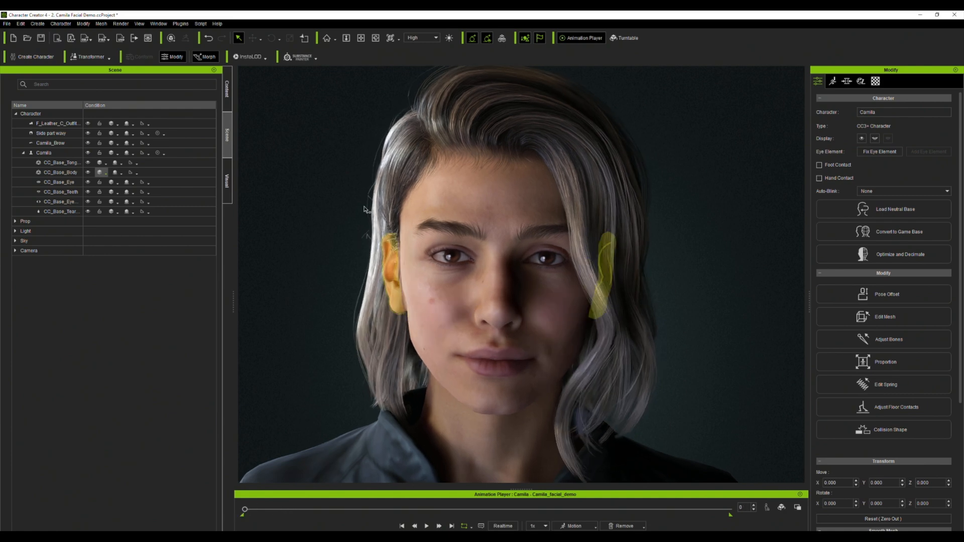
Step: Start an FBX export of the clothed Camila character with the Unreal target preset and Mesh and Motion
left_click(491, 189)
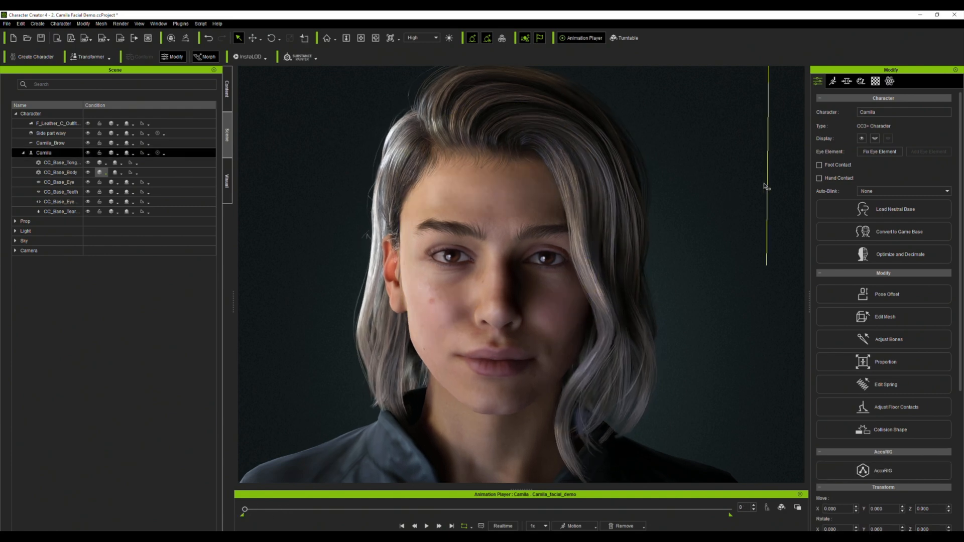
left_click(7, 25)
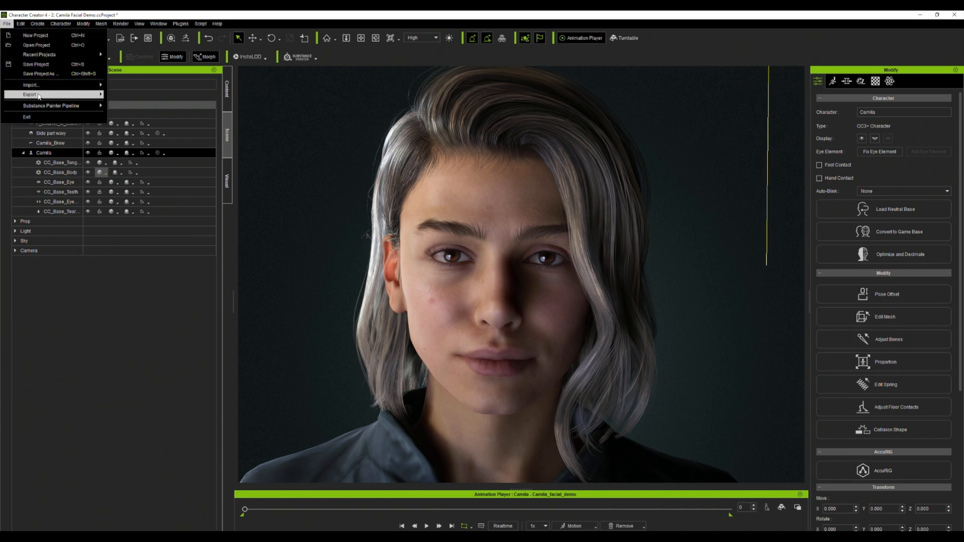
mouse_move(56, 94)
mouse_move(140, 138)
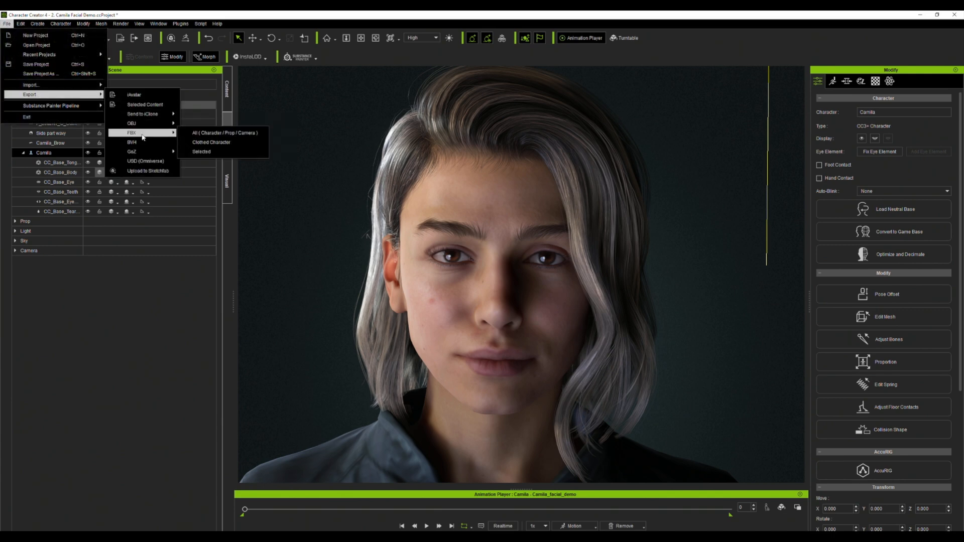
left_click(211, 146)
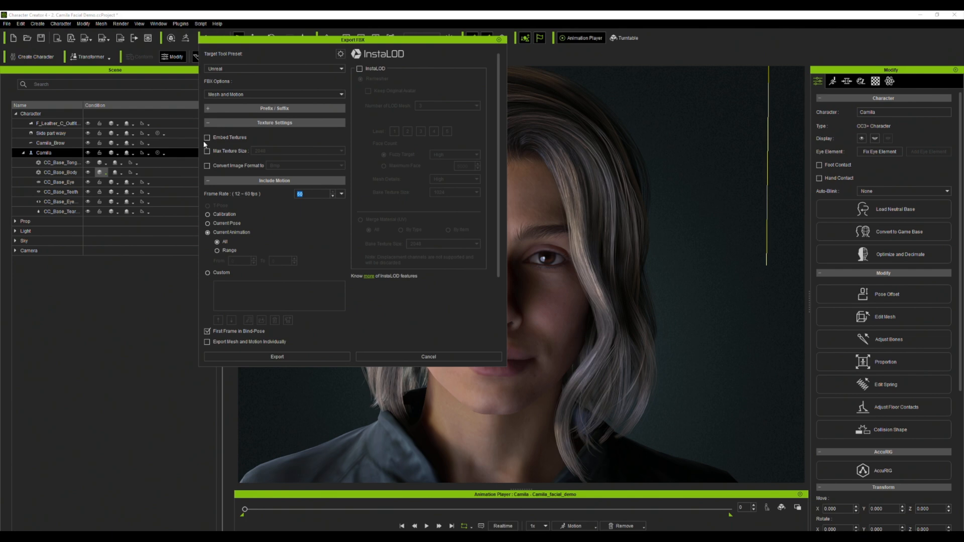
left_click(226, 69)
left_click(221, 97)
Step: Review the advanced FBX export settings for the Unreal preset, the motion options and the Other Settings
left_click(340, 54)
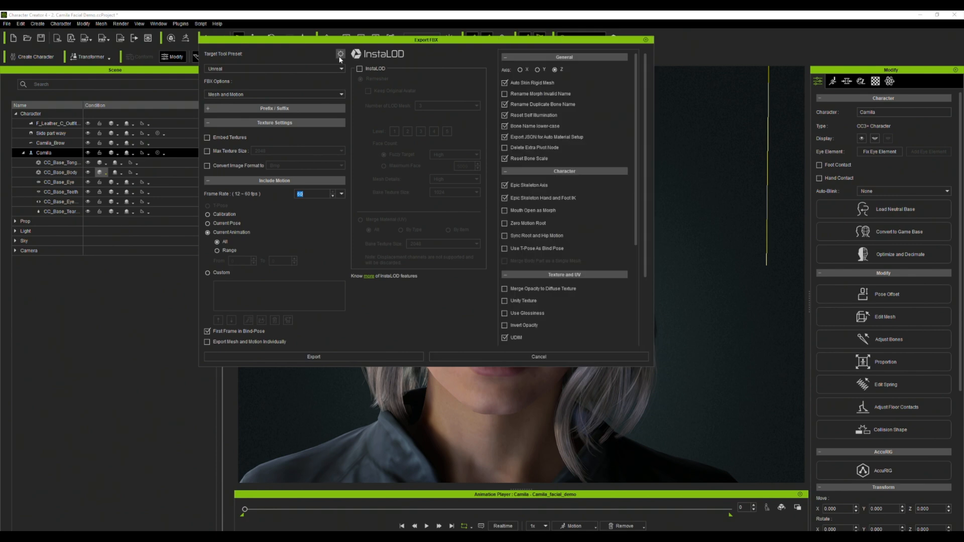
scroll(635, 146, "down", 1)
scroll(635, 146, "down", 3)
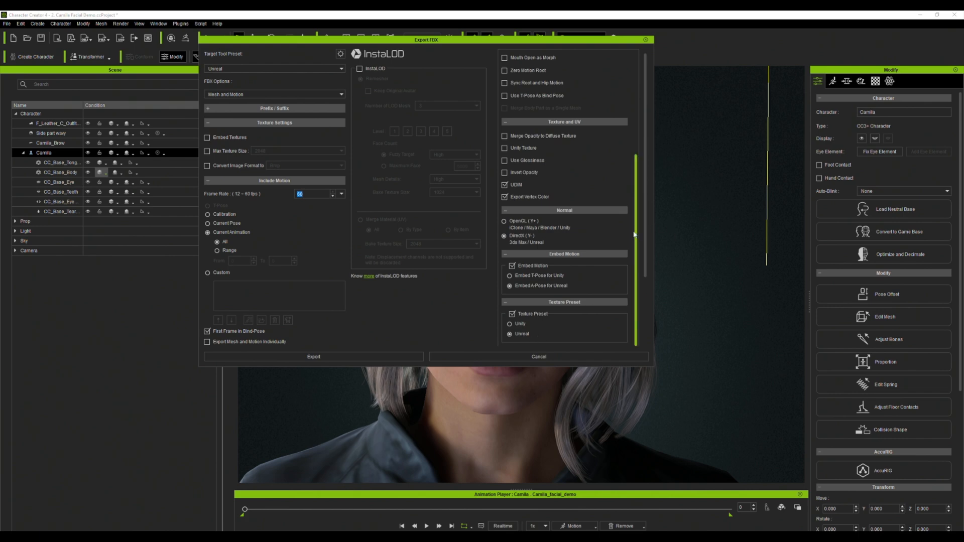
scroll(637, 234, "up", 5)
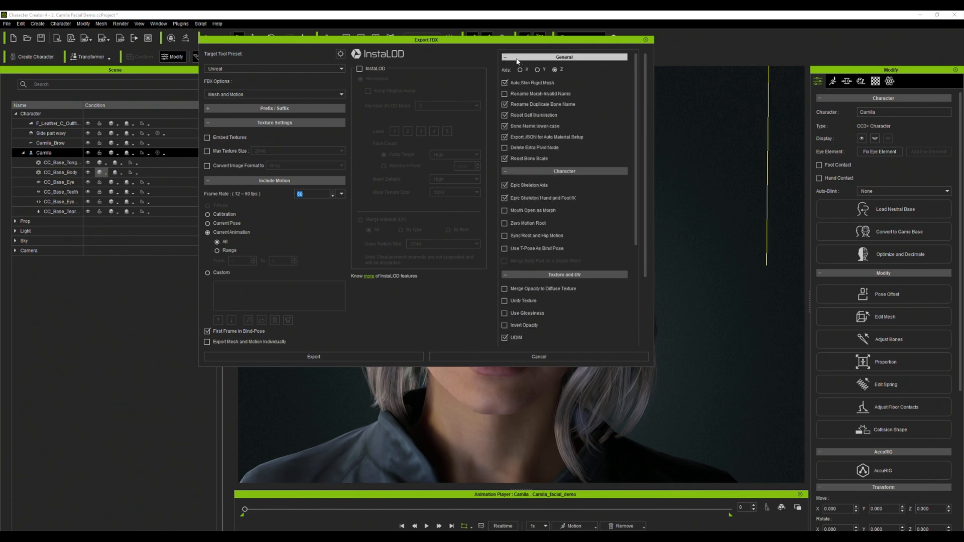
left_click(340, 54)
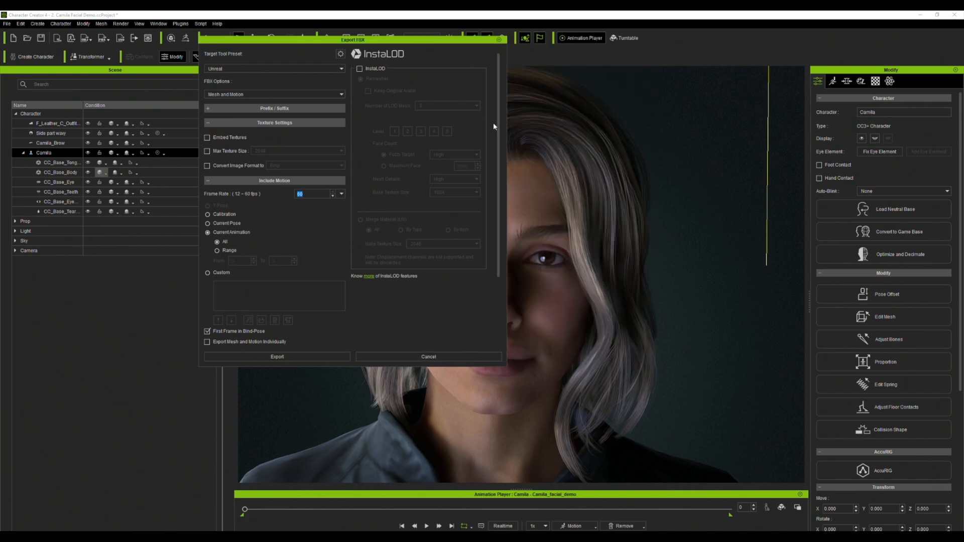
scroll(499, 277, "down", 3)
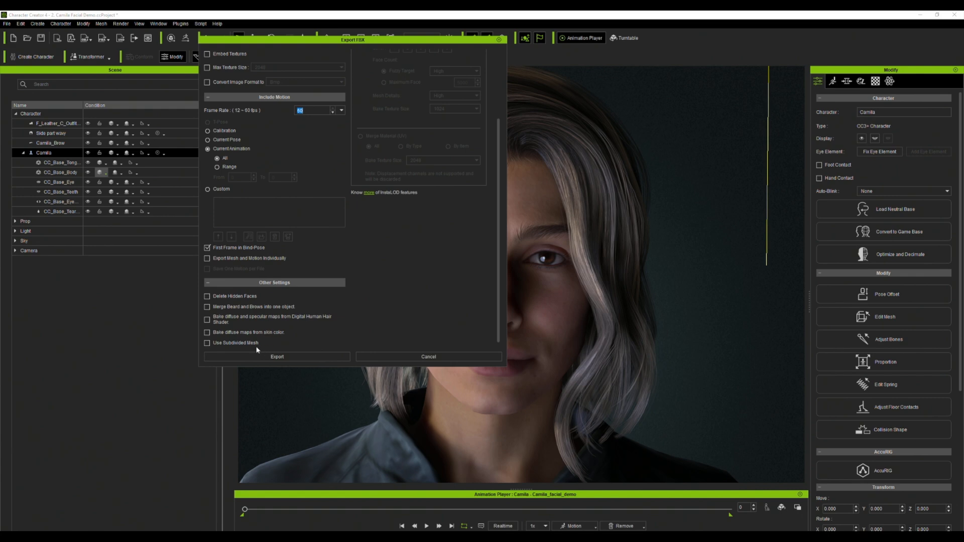
left_click_drag(500, 220, 500, 153)
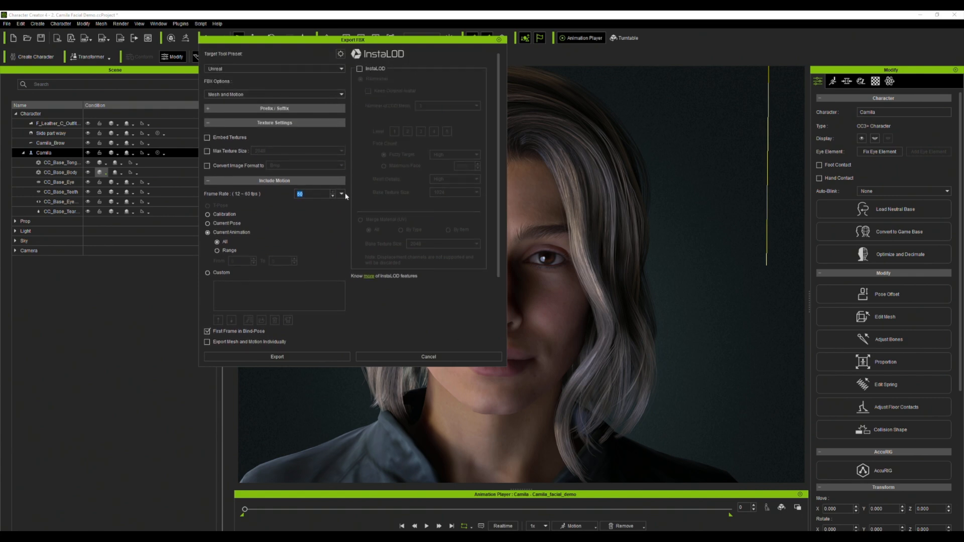
Step: Export the character without added subdivision as an FBX file named CAMILANOSUB in the nosub folder
left_click(298, 357)
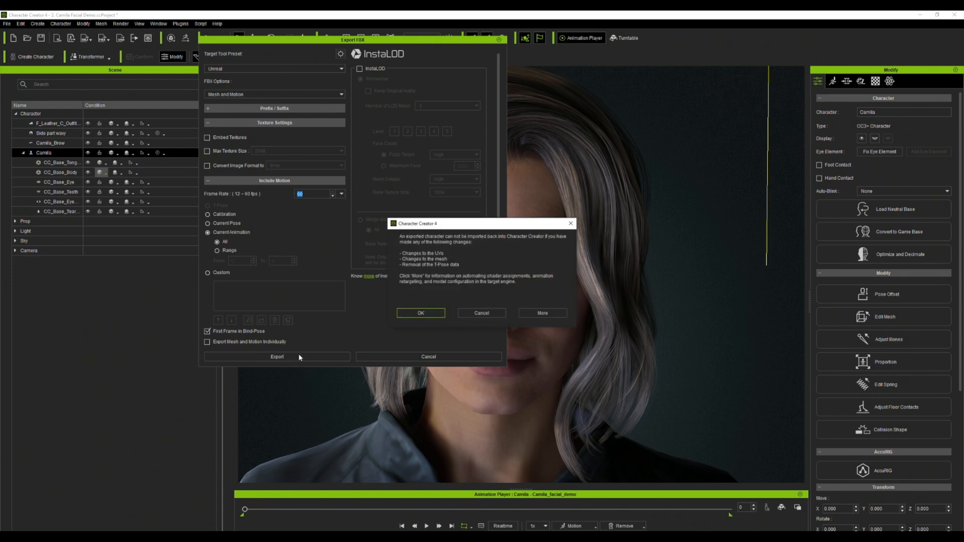
left_click(428, 313)
left_click(117, 39)
left_click(94, 83)
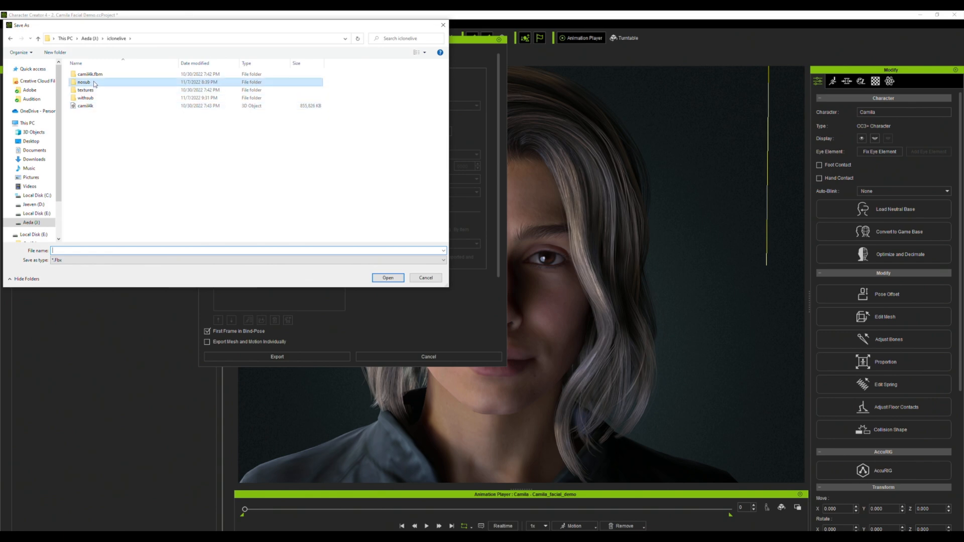
double_click(95, 83)
type("CAMILANOS")
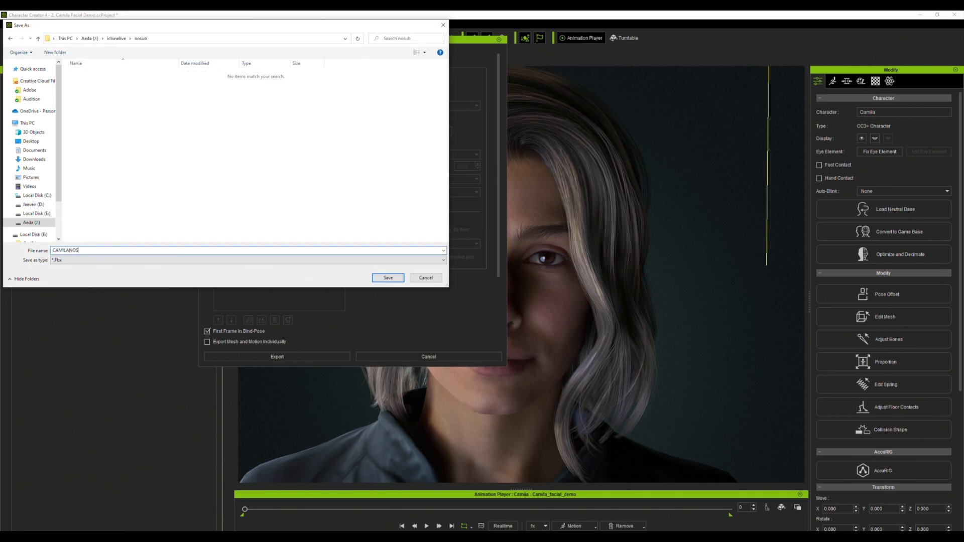
type("UB")
left_click(385, 279)
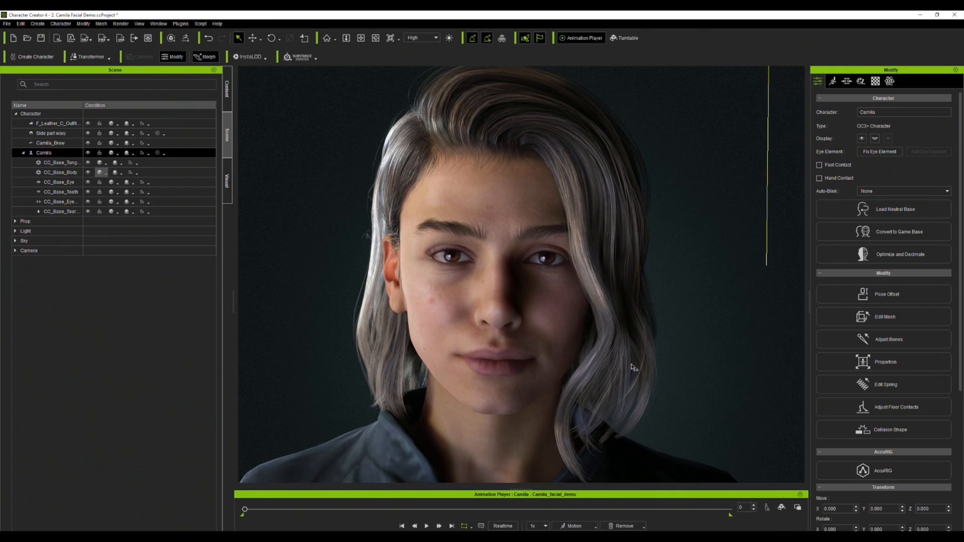
Step: Turn on Smooth Mesh subdivision for the Camila character and set its final render level to 3
double_click(39, 153)
scroll(826, 333, "down", 4)
left_click(825, 366)
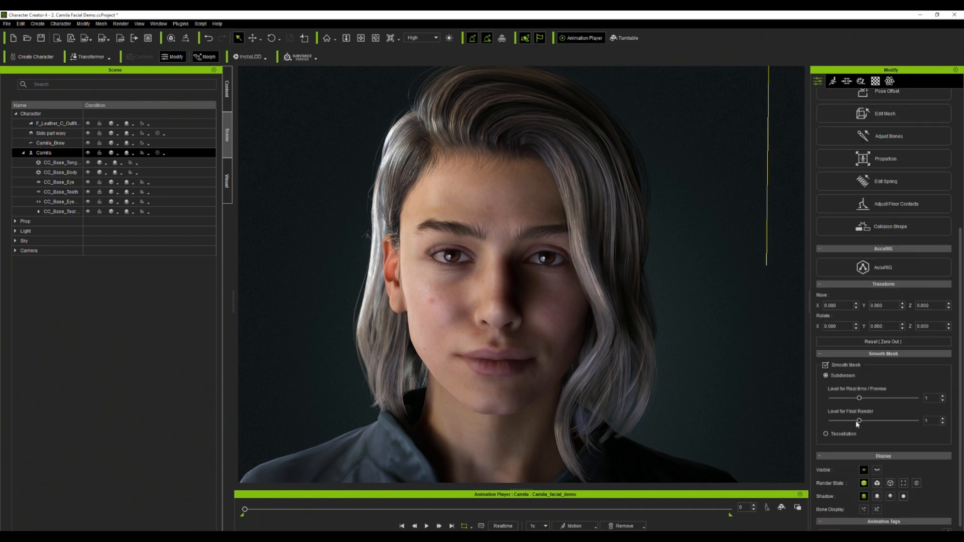
left_click_drag(859, 421, 928, 424)
Step: Start another clothed-character FBX export for Unreal with the current animation, and check the Use Subdivided Mesh option
left_click(7, 24)
mouse_move(50, 95)
mouse_move(135, 135)
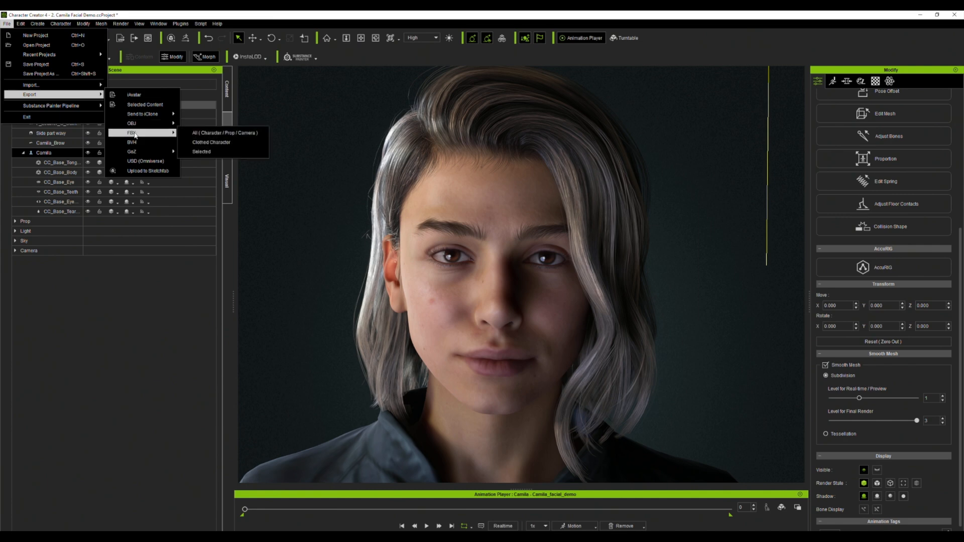
left_click(211, 143)
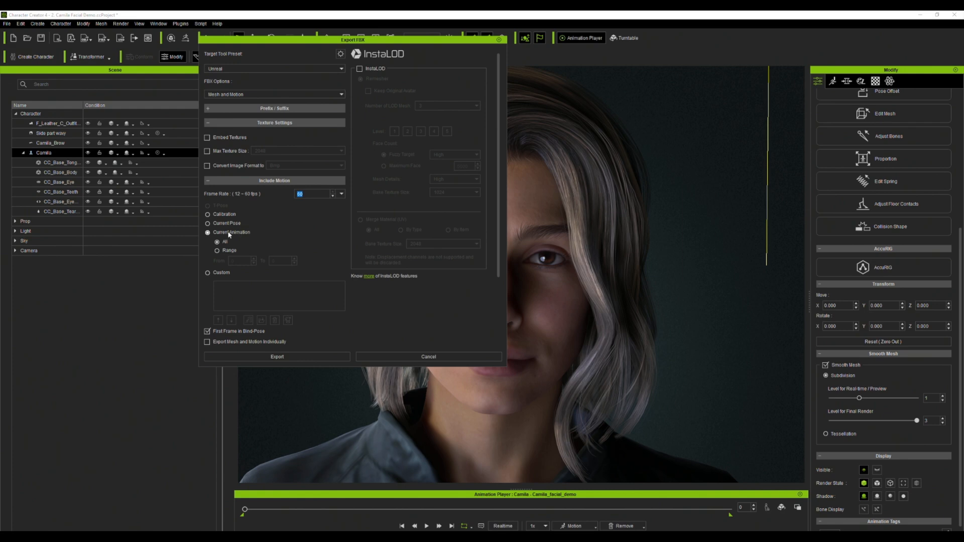
scroll(491, 329, "down", 3)
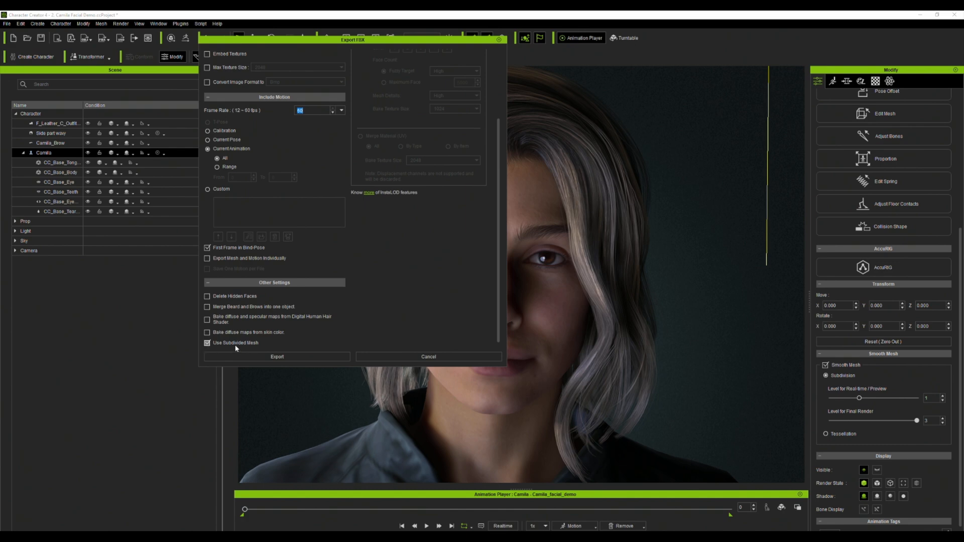
scroll(472, 207, "up", 3)
Step: Export the subdivided character as an FBX file named CAMILAWITHSUB in the withsub folder
left_click(278, 356)
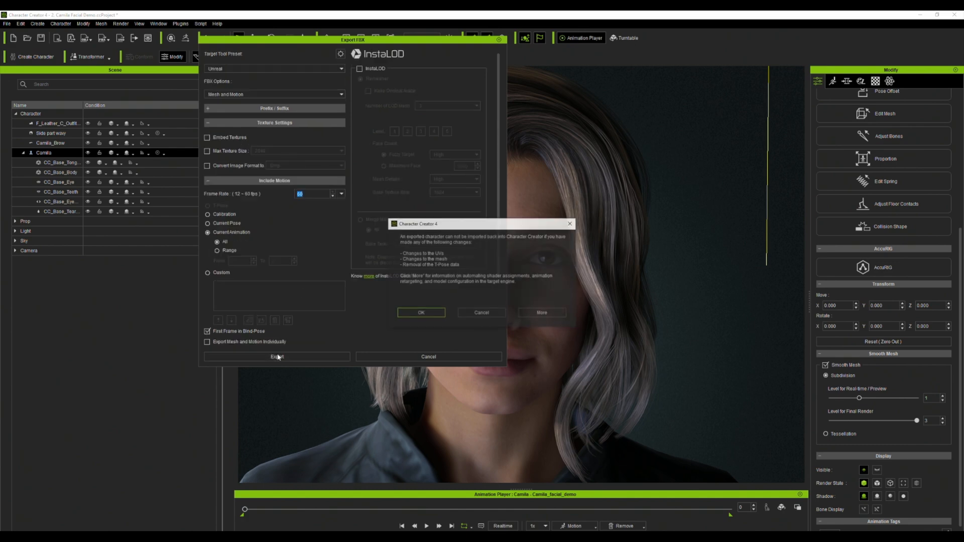
left_click(434, 317)
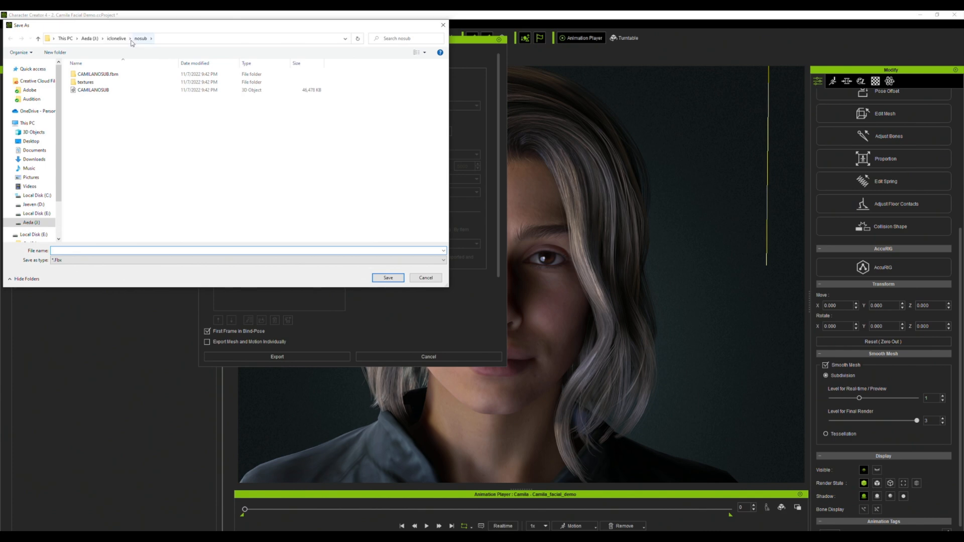
double_click(93, 98)
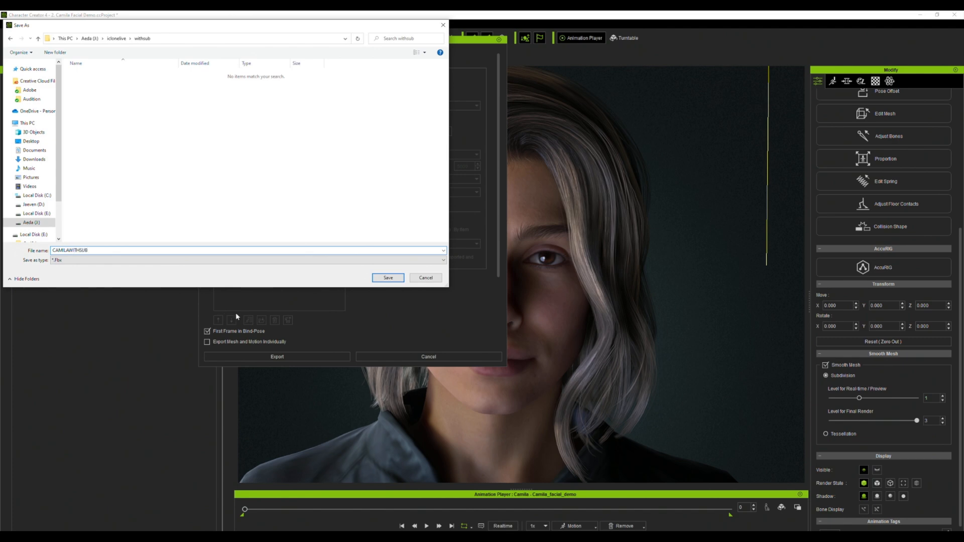
left_click(402, 275)
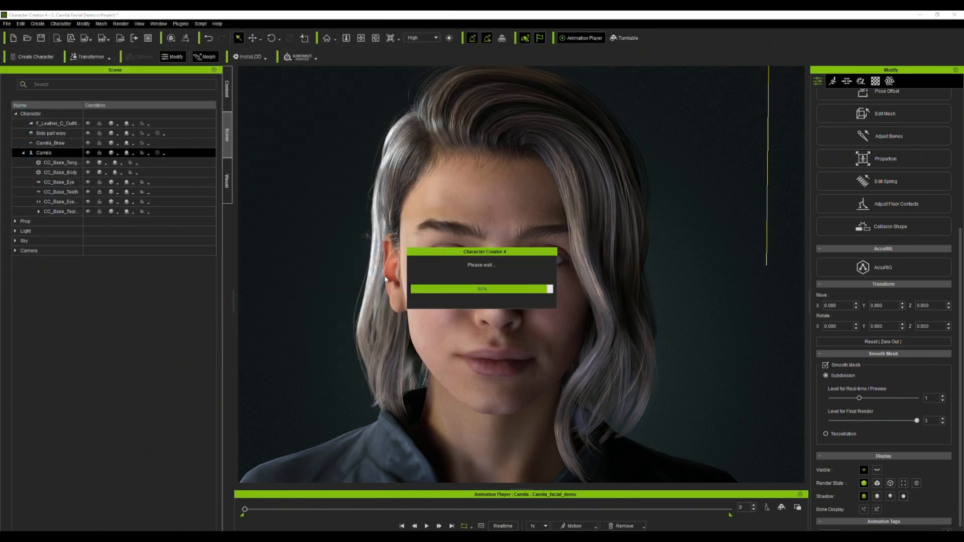
Step: Switch to the NightClubDemo project in Unreal Engine and open the withsub content folder
left_click(954, 14)
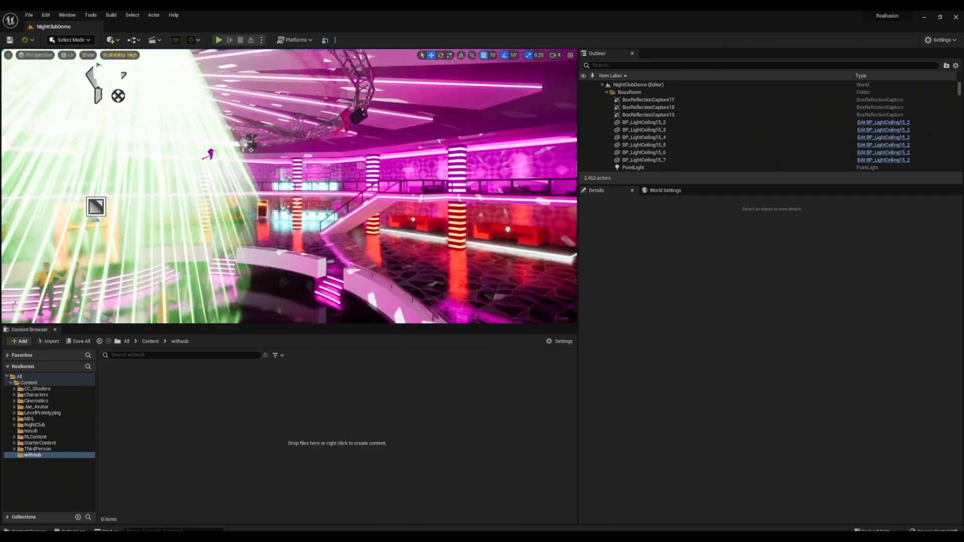
key("w")
right_click_drag(289, 185, 358, 188)
left_click(151, 341)
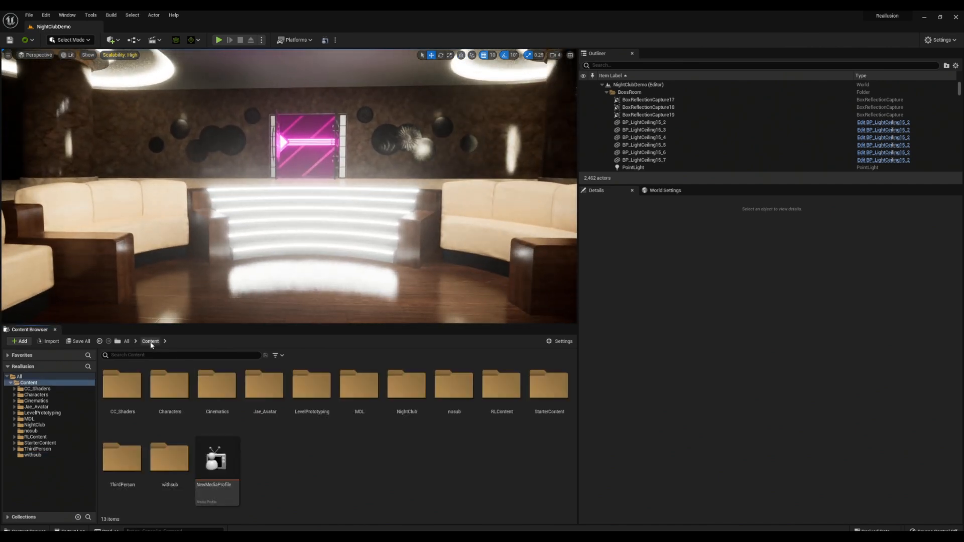
right_click_drag(311, 251, 332, 235)
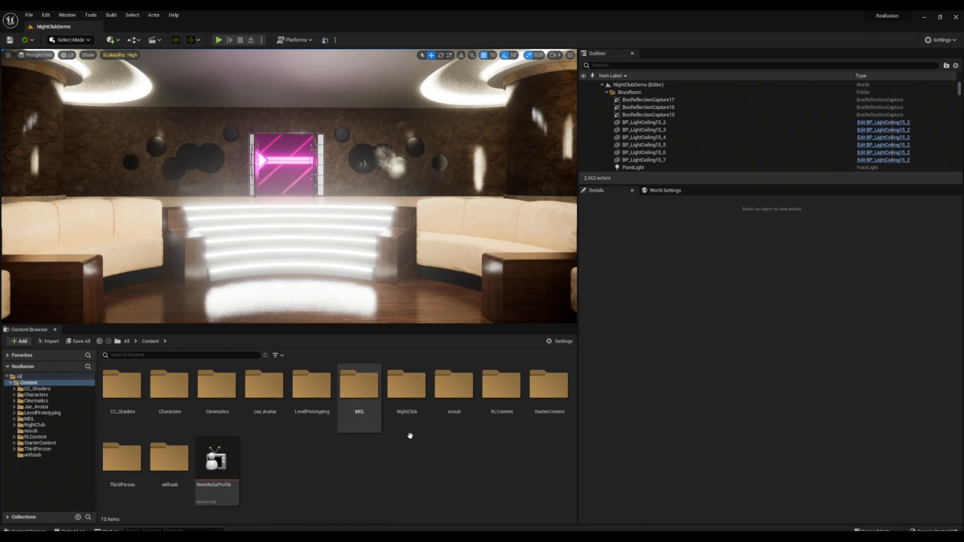
left_click(458, 424)
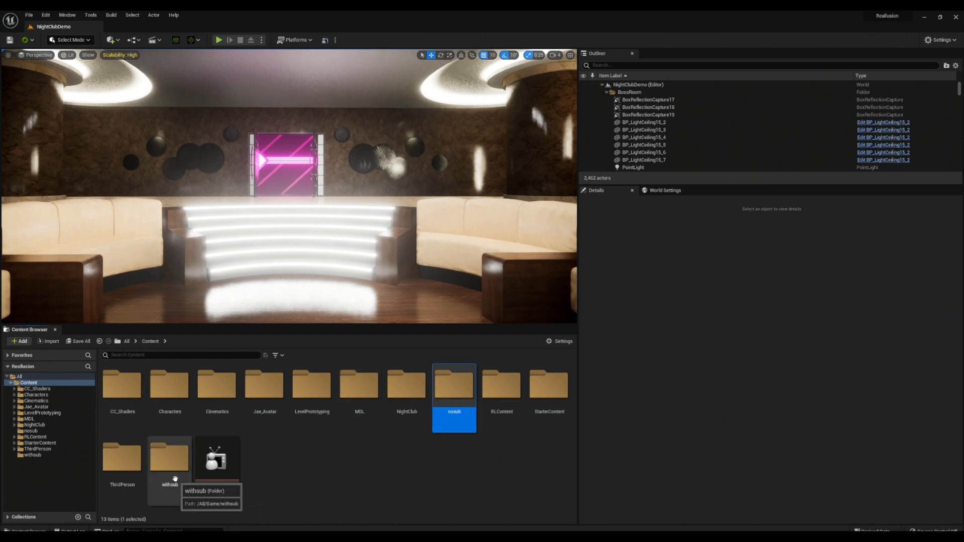
left_click(467, 447)
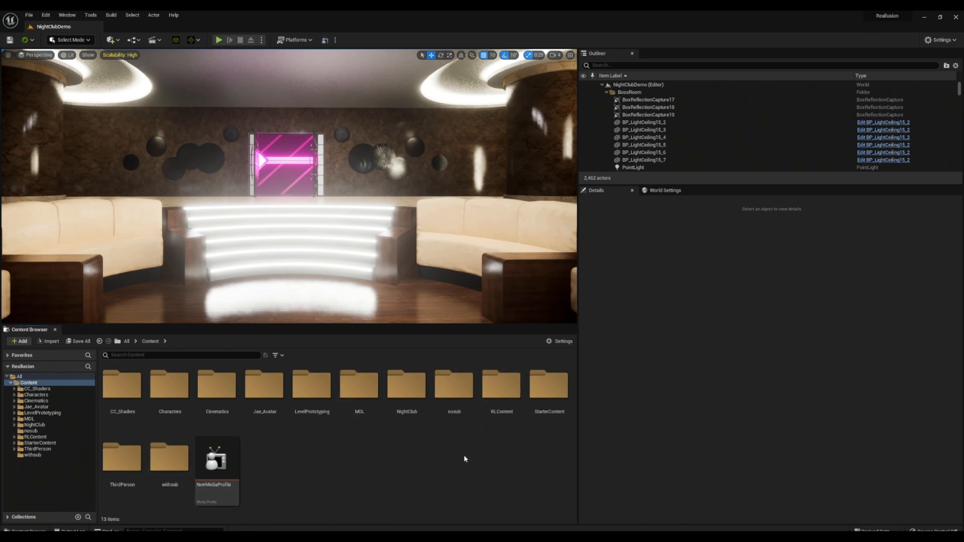
double_click(169, 482)
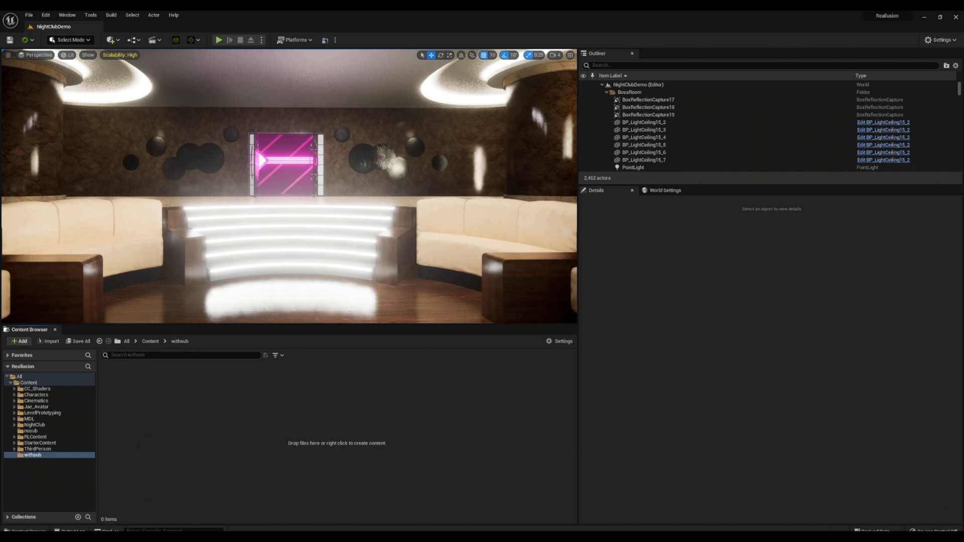
Step: Bring the CAMILAWITHSUB FBX file into the withsub content folder, using Character Creator auto setup with the HQ Shader
key("alt+Tab")
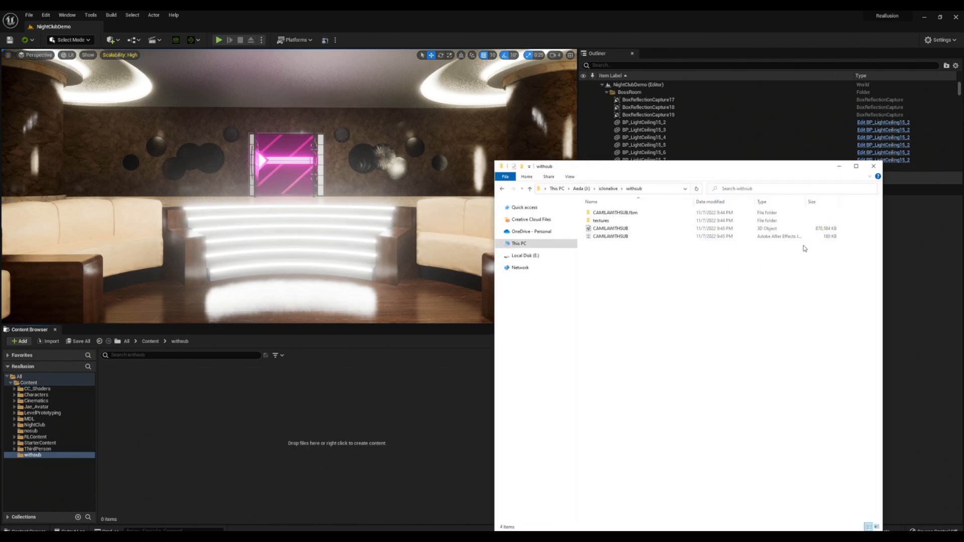
left_click_drag(610, 228, 199, 388)
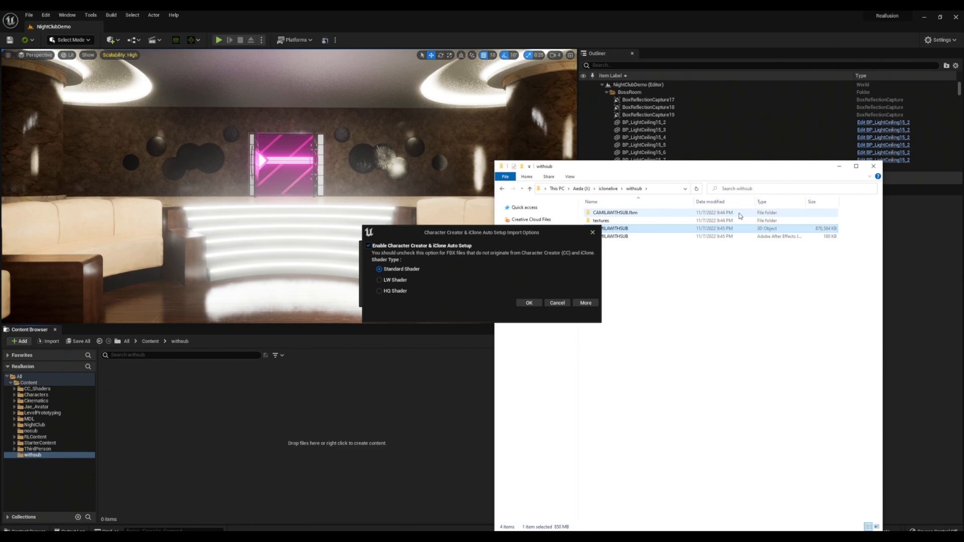
left_click(841, 167)
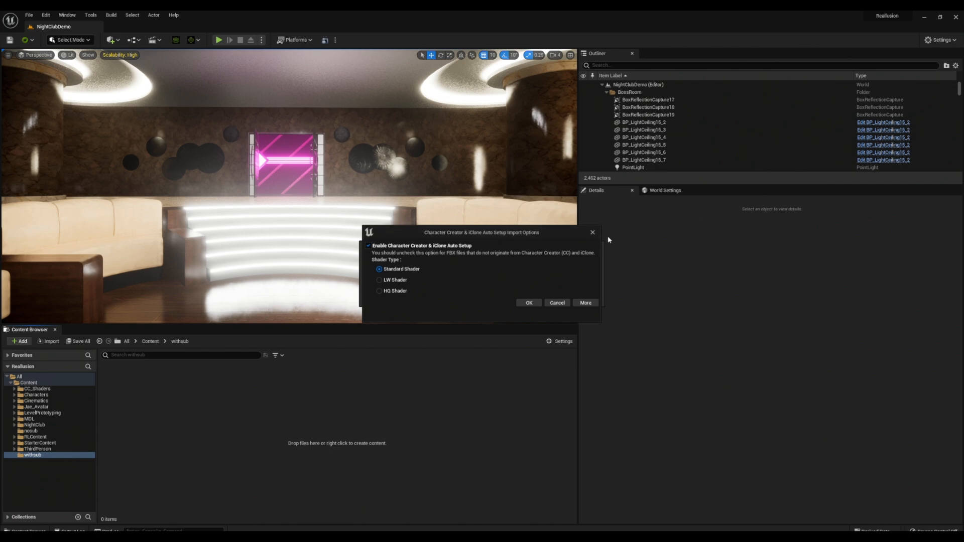
left_click(401, 291)
left_click(529, 303)
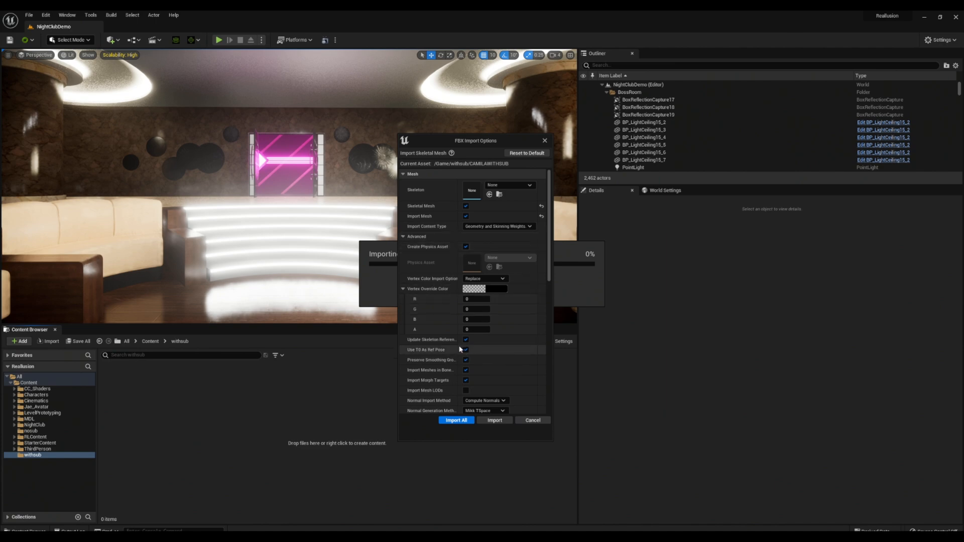
Step: Set the animation's custom sample rate to 60 in the FBX import options and import all
left_click_drag(461, 348, 475, 348)
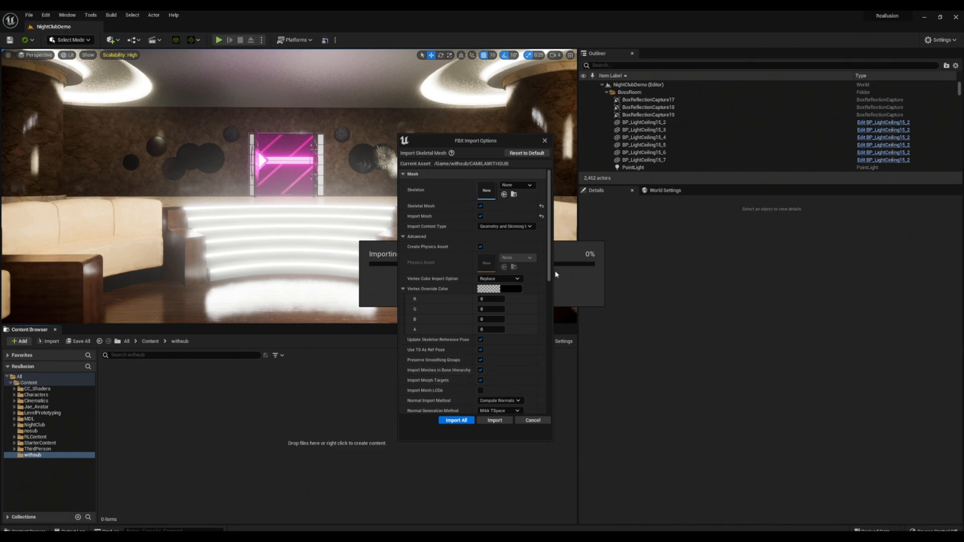
left_click_drag(550, 275, 550, 318)
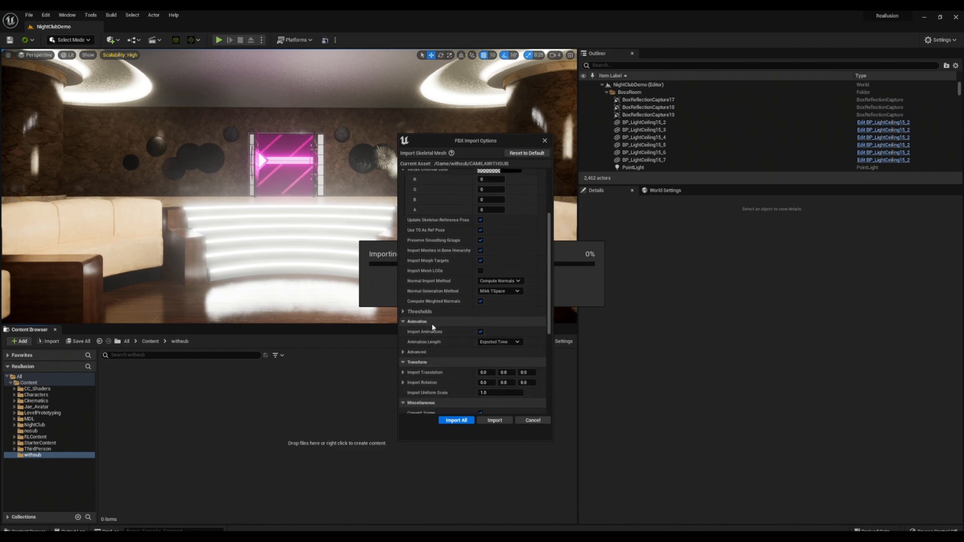
left_click(416, 353)
scroll(521, 348, "down", 1)
scroll(519, 342, "down", 1)
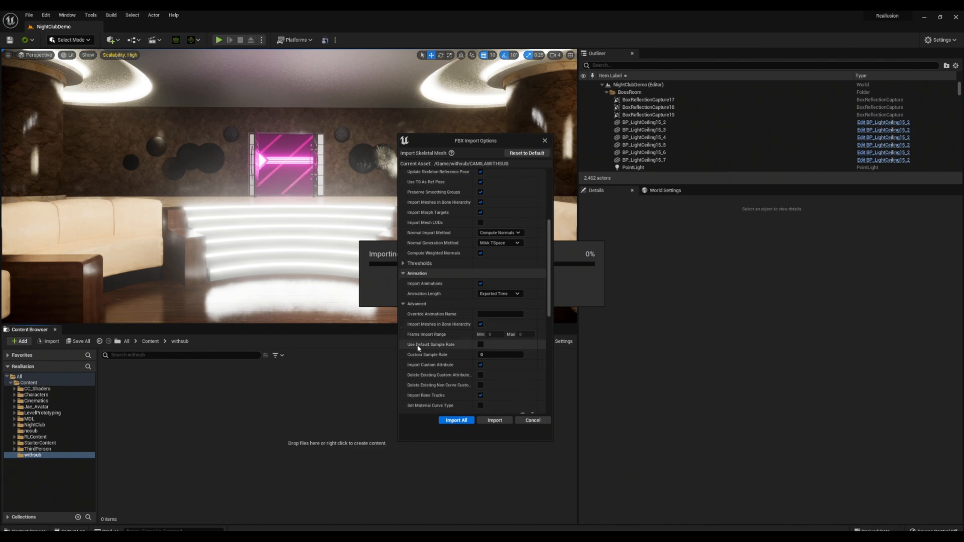
left_click(480, 356)
type("60")
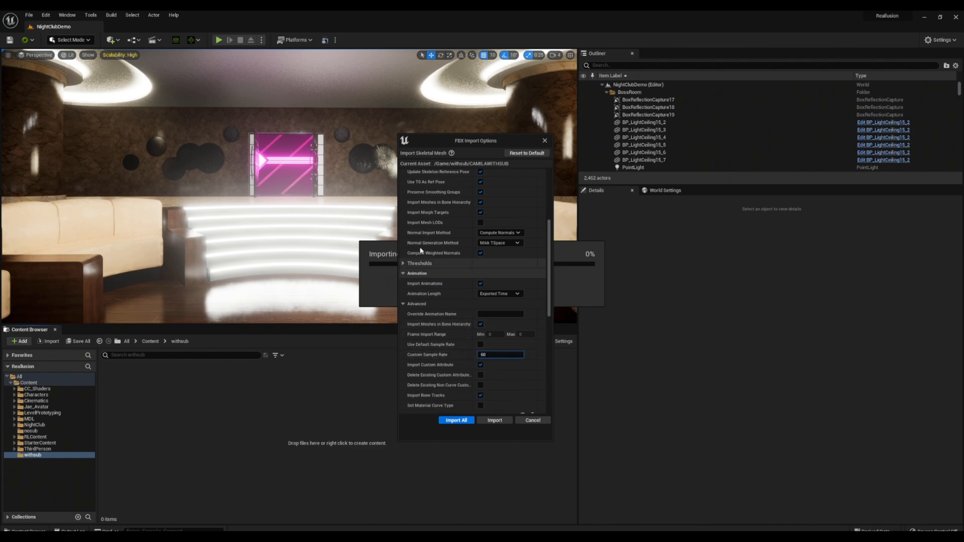
left_click_drag(551, 311, 542, 227)
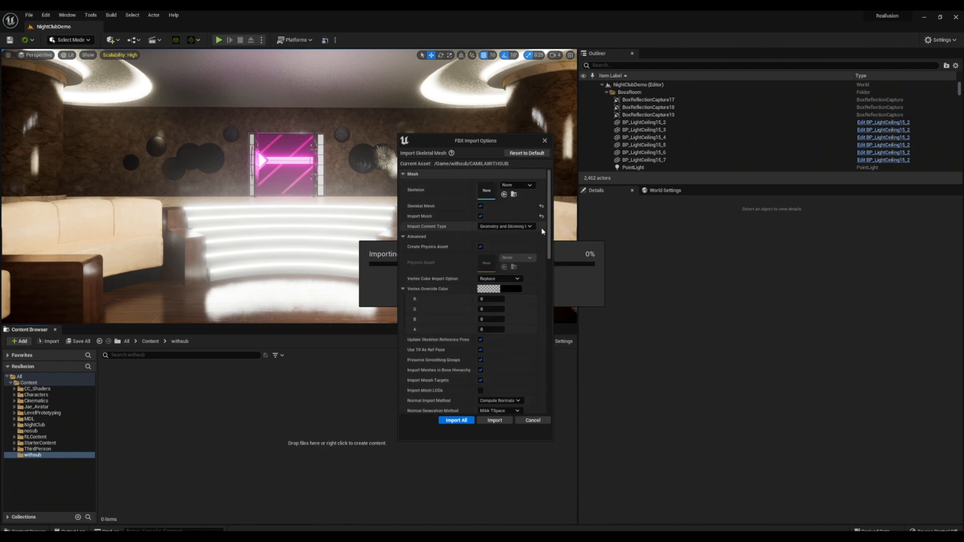
left_click(452, 422)
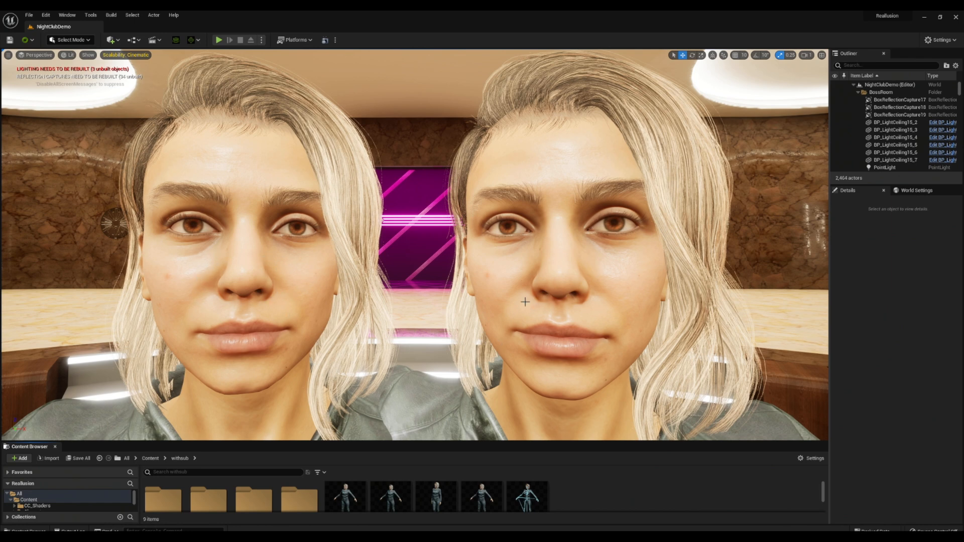
Step: Compare the two imported Camila heads from a low angle, looking up at each face in turn
left_click_drag(553, 271, 517, 244)
right_click_drag(517, 244, 507, 147)
right_click_drag(424, 254, 425, 229)
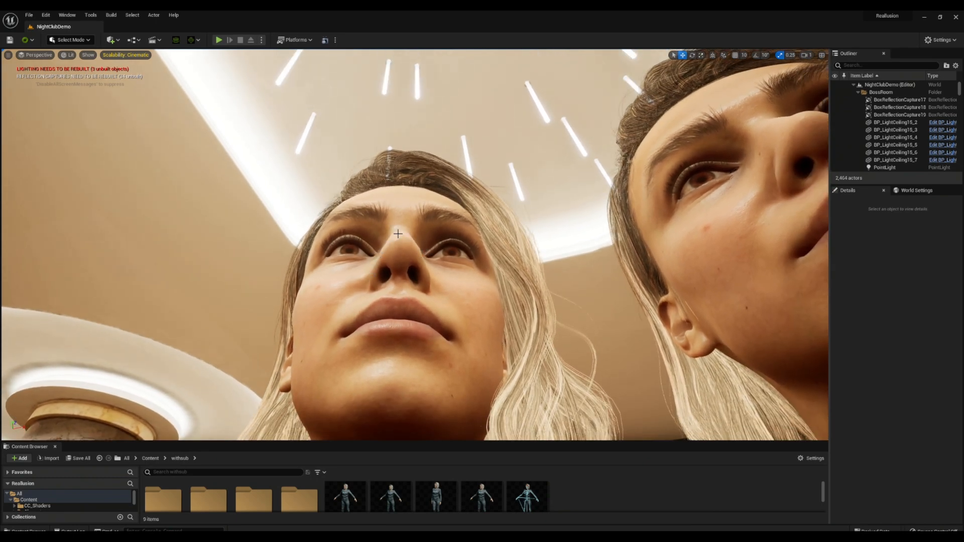
right_click_drag(458, 278, 520, 274)
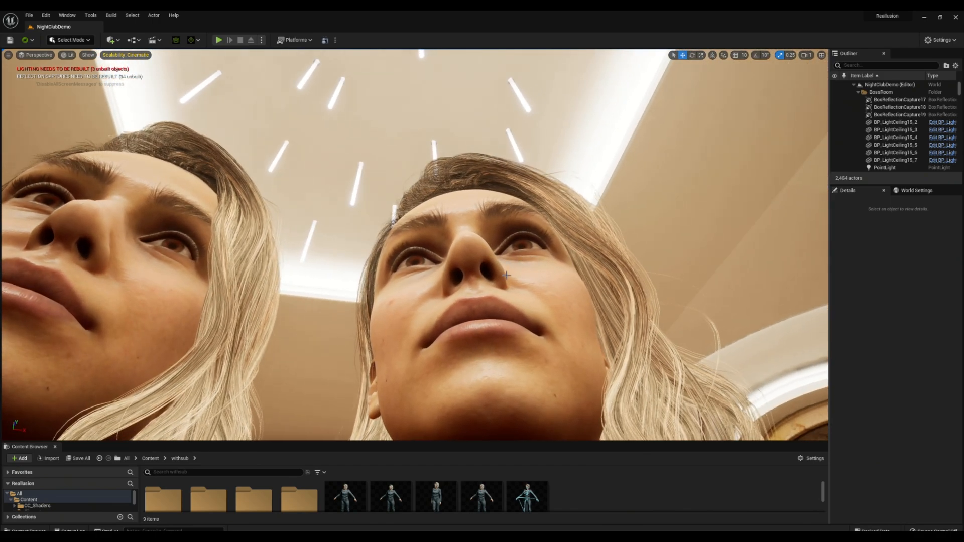
right_click_drag(467, 270, 469, 335)
key("e")
key("s")
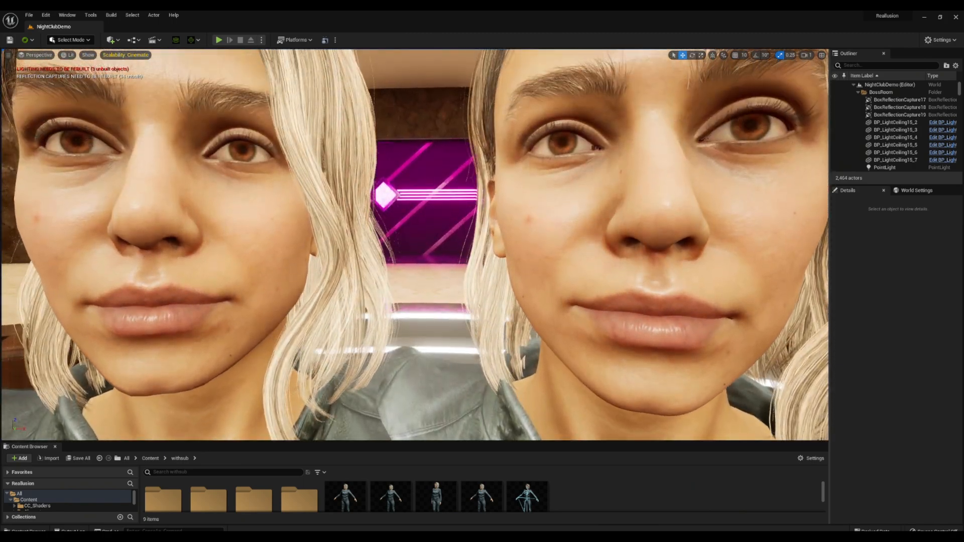
Step: Examine the ear, cheek and profile contours of the two Camila heads from the side
key("e")
key("s")
key("a")
right_click_drag(468, 302, 564, 301)
key("s")
right_click_drag(480, 275, 500, 275)
key("w")
key("a")
key("s")
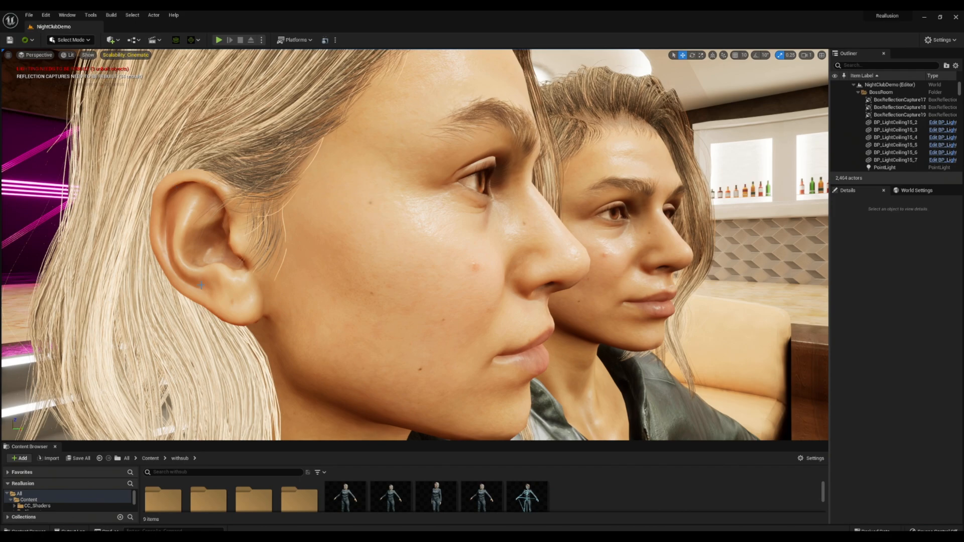
key("d")
Step: Inspect the subdivided head in close-up, and return to a frontal side-by-side view of both Camila heads
right_click_drag(439, 297, 475, 296)
key("w")
key("a")
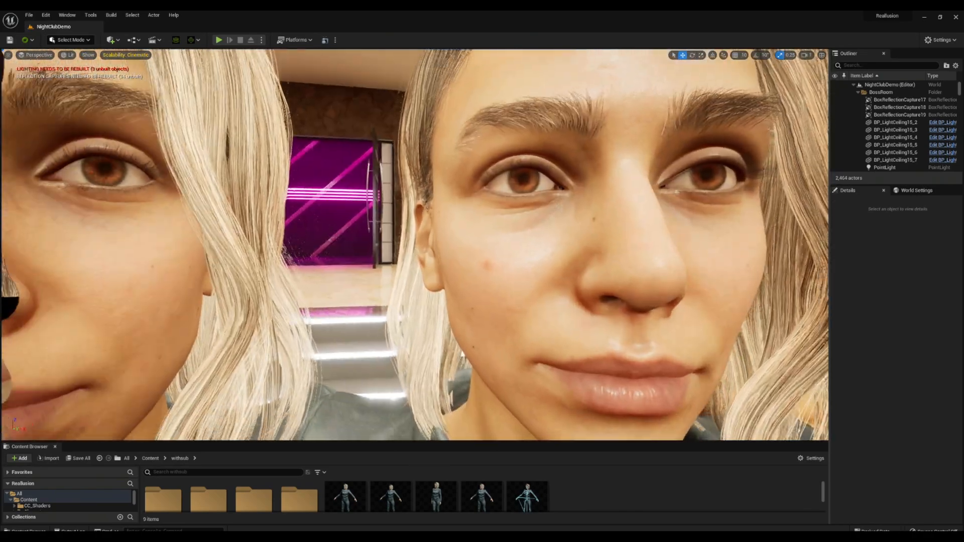
key("s")
right_click_drag(415, 254, 389, 246)
key("w")
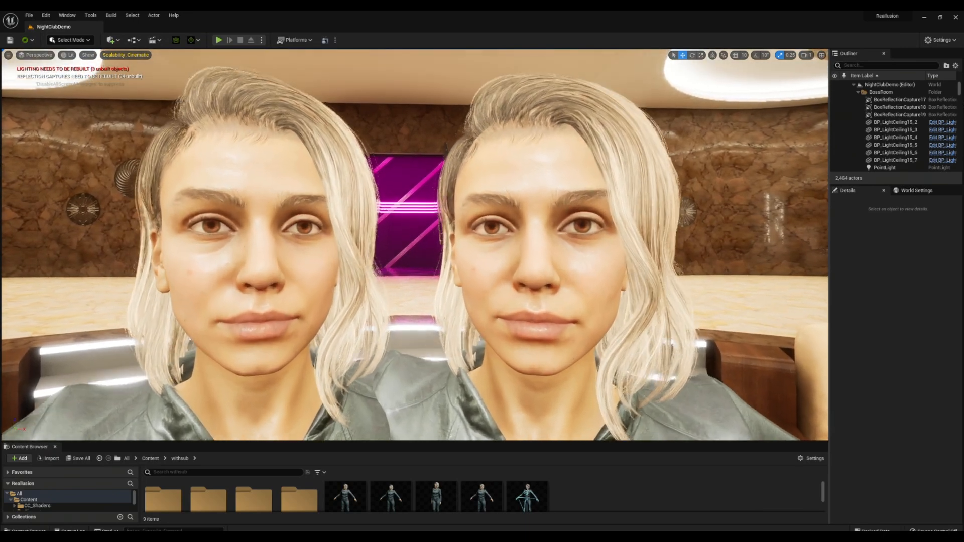
key("w")
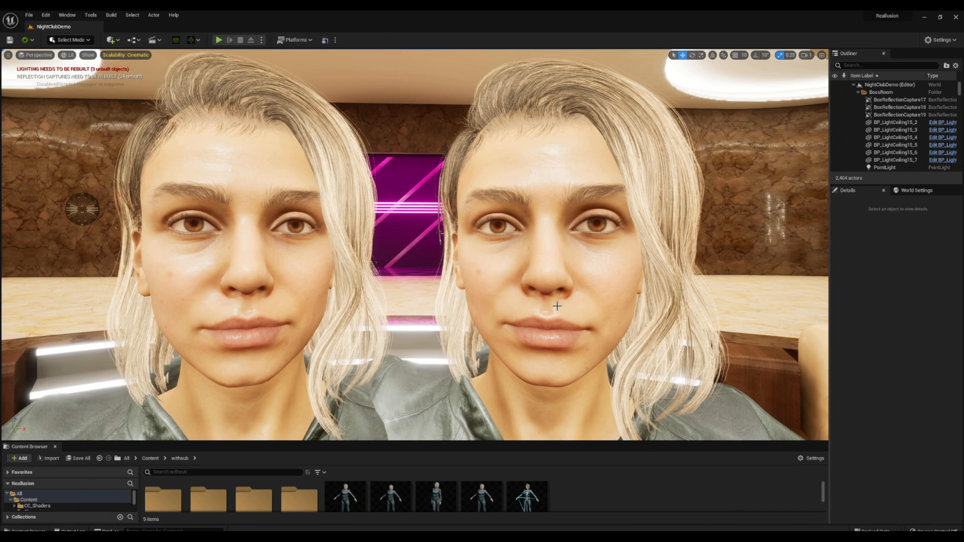
Step: Compare the two Camila faces in close-up, framing one head and then the other from the front
key("w")
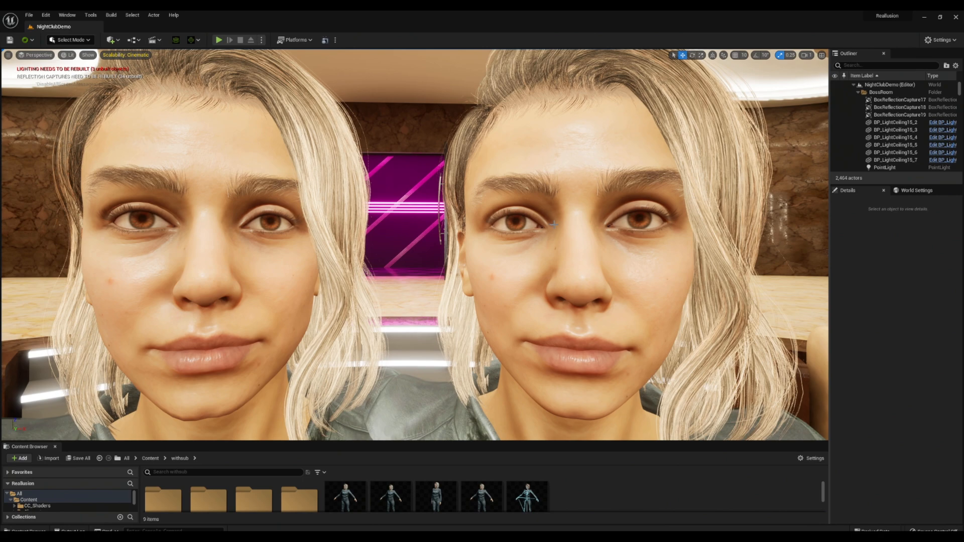
right_click_drag(500, 218, 242, 324)
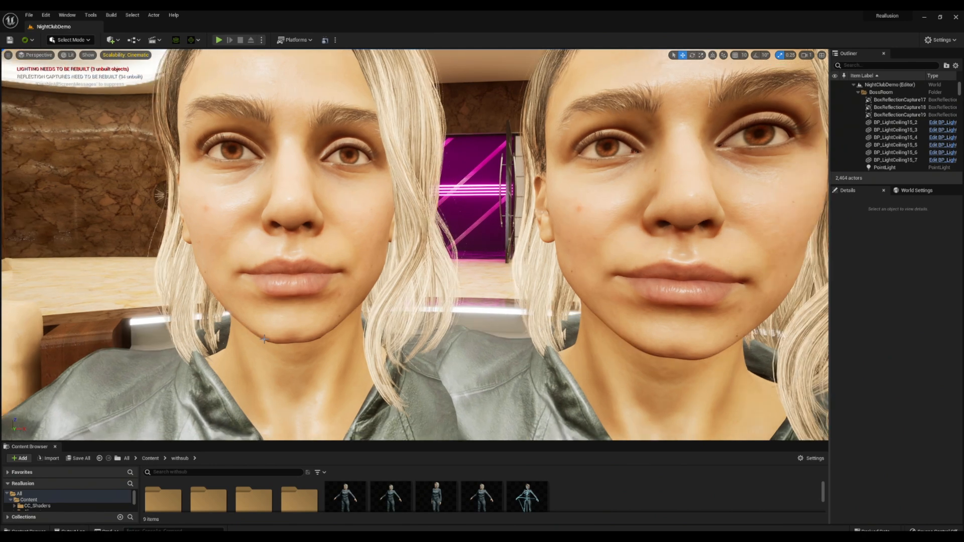
right_click_drag(318, 336, 563, 356)
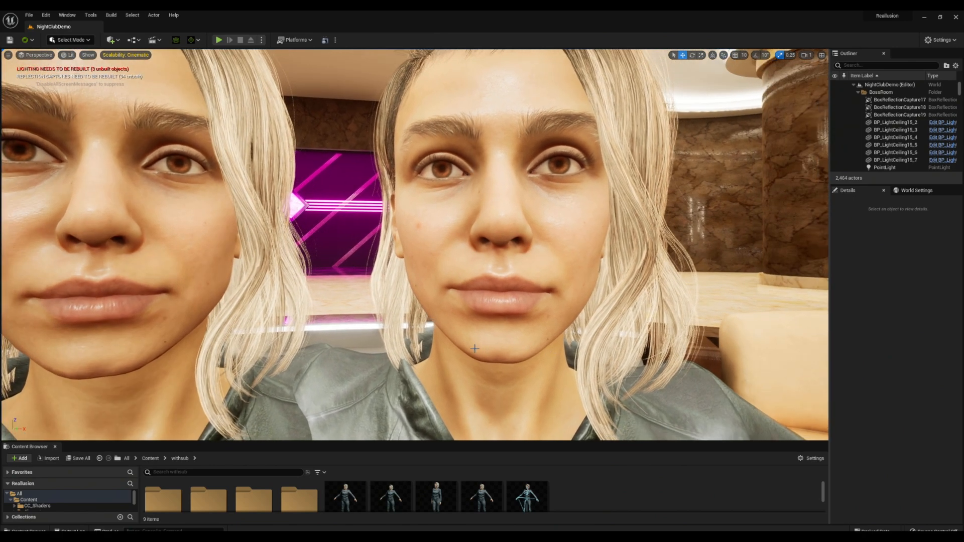
Step: Hide the Camila without subdivision, and reposition and rotate the subdivided one in front of the illuminated curved bench
key("s")
right_click_drag(524, 373, 490, 373)
key("a")
left_click(347, 334)
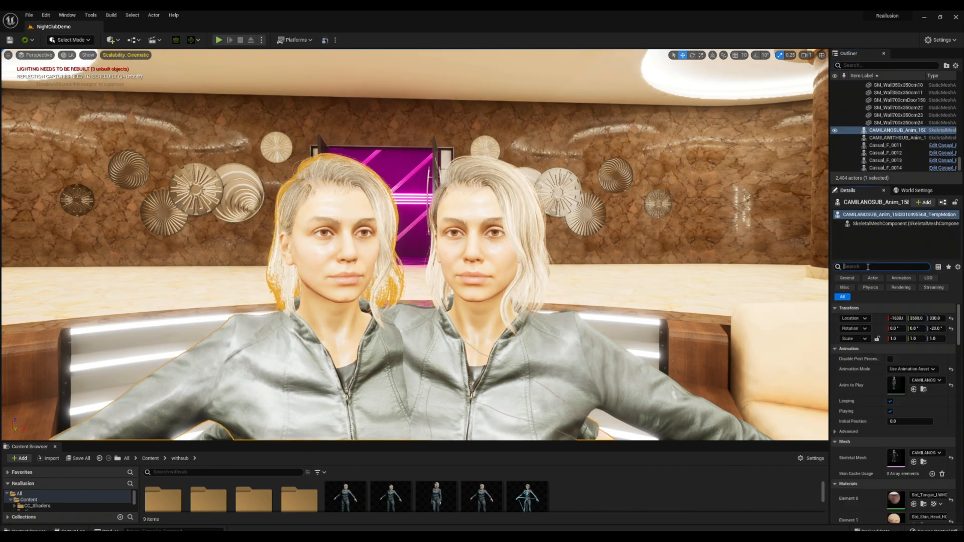
type("vis")
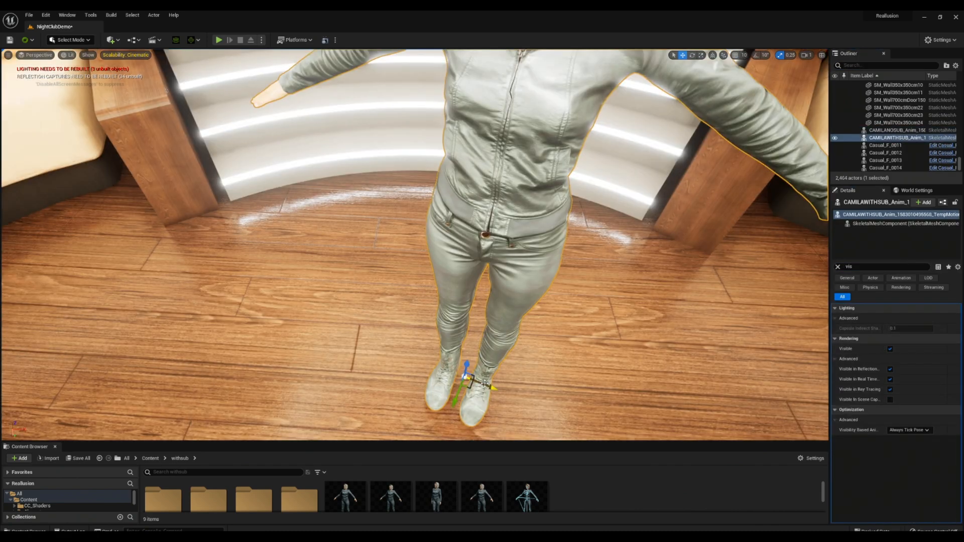
left_click_drag(485, 385, 445, 351)
key("e")
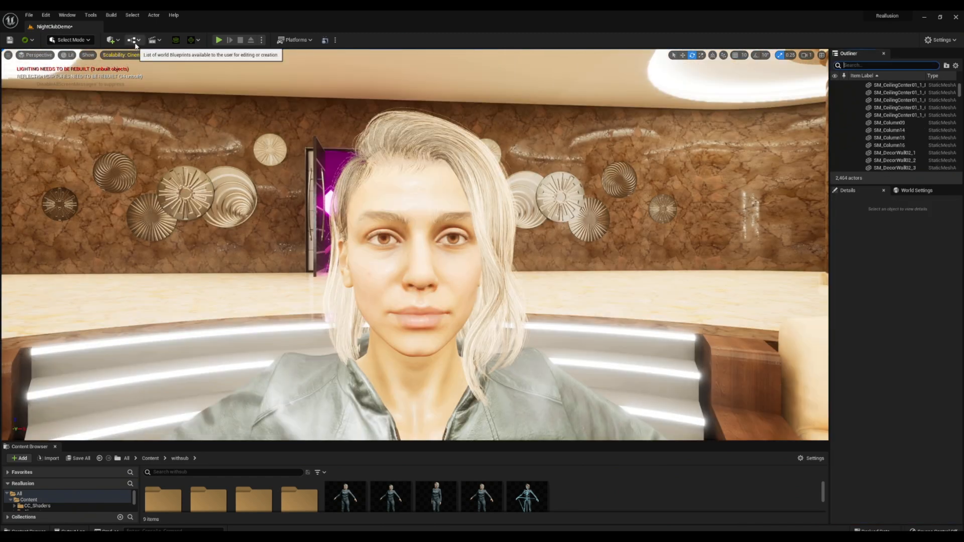
Step: Add a Post Process Volume to the level and enable its infinite extent so it affects the whole scene
left_click(112, 43)
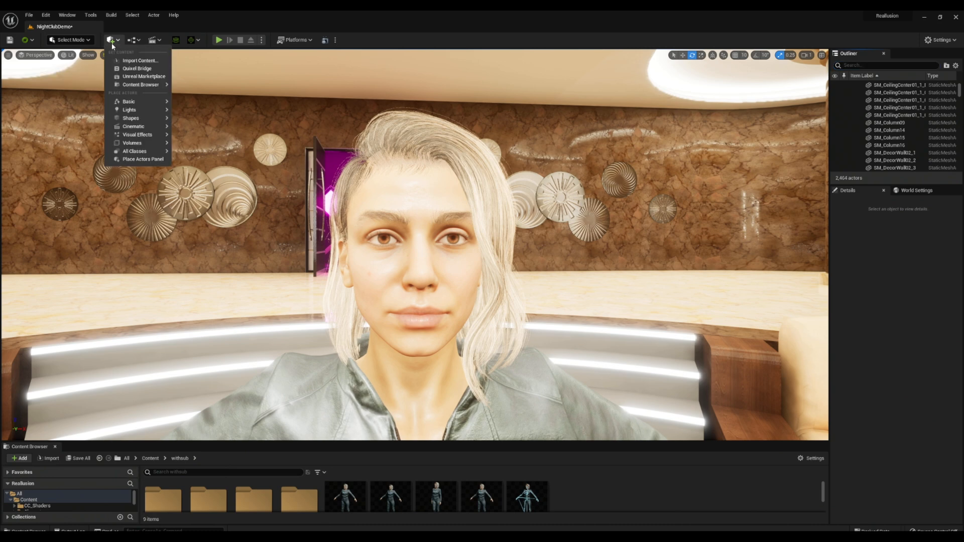
type("post")
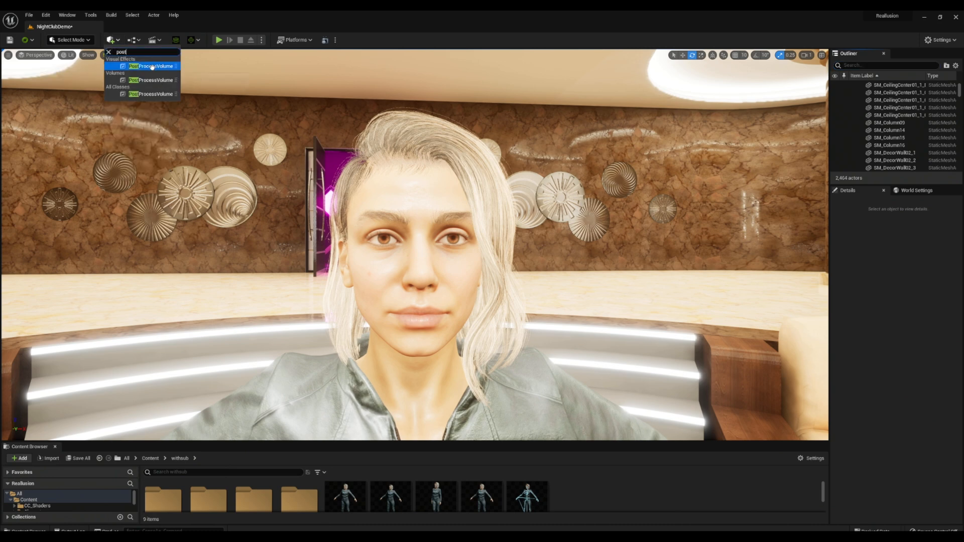
left_click(152, 67)
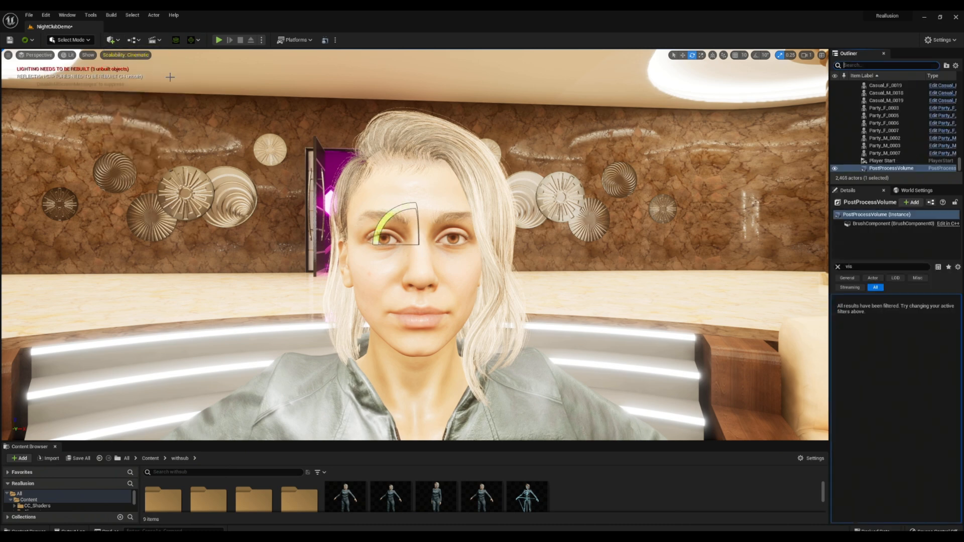
left_click(838, 267)
type("inf")
left_click(890, 339)
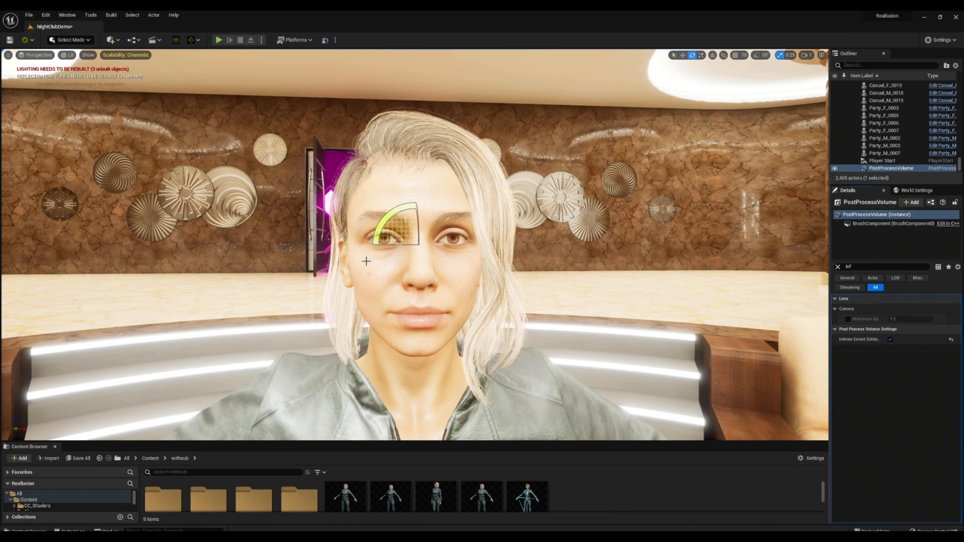
key("g")
right_click_drag(544, 262, 557, 284)
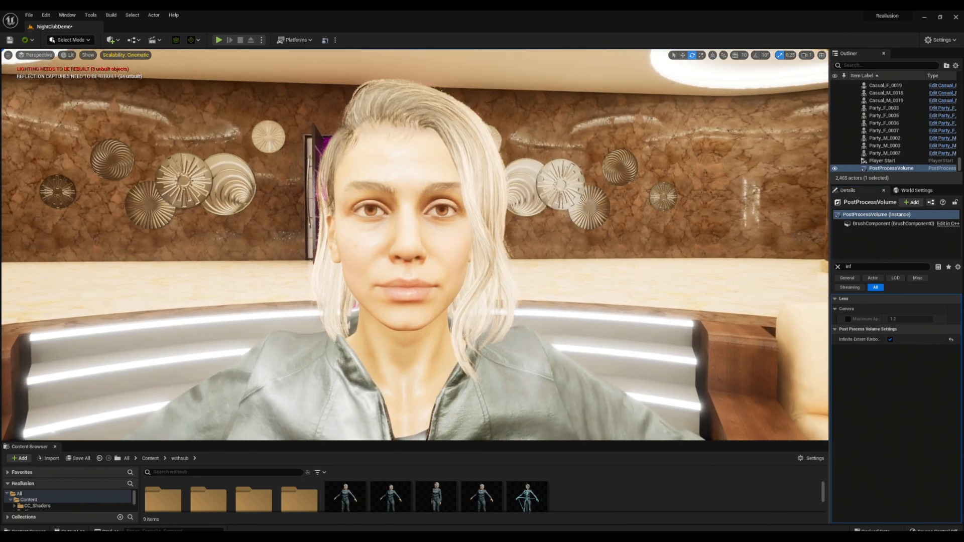
Step: Override the post process volume's exposure with Manual metering mode and an exposure compensation of 8.0
left_click(838, 267)
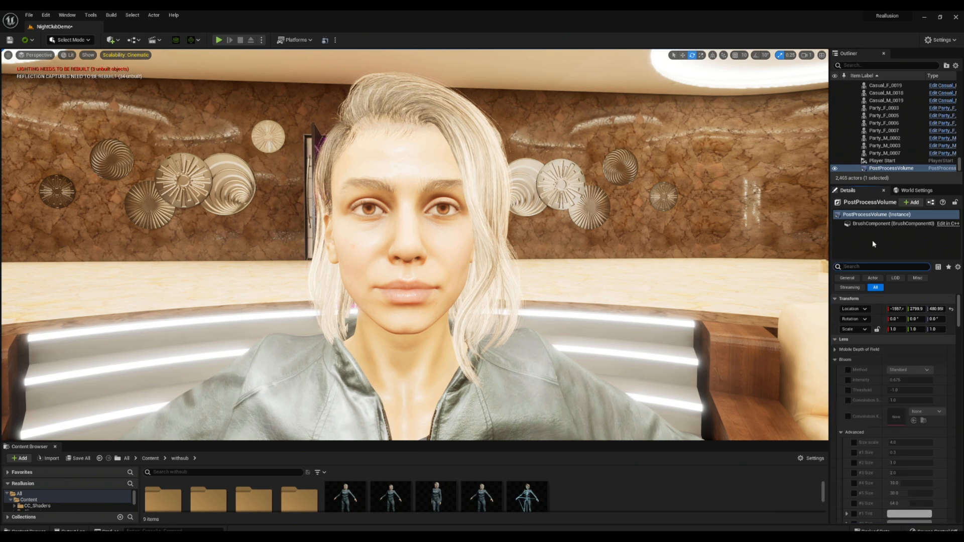
type("ex")
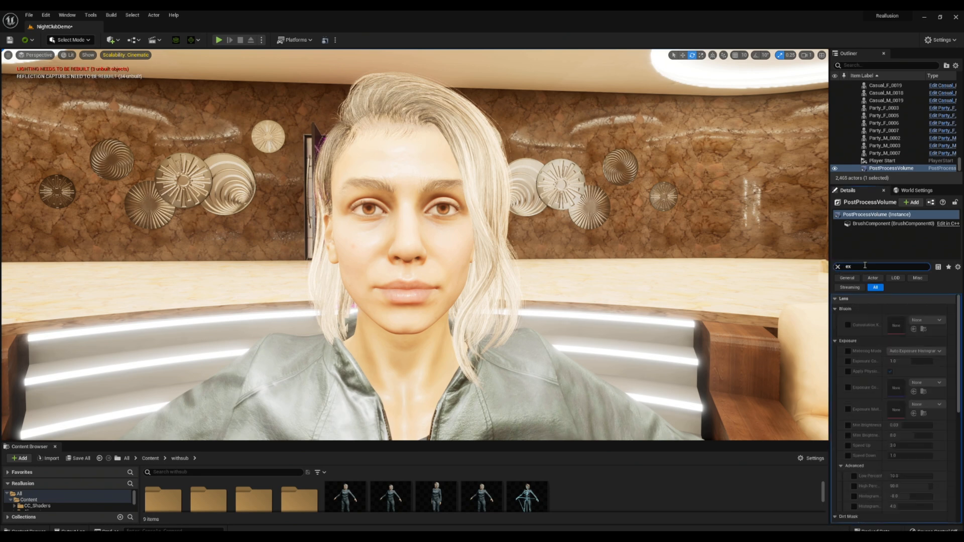
type("p")
left_click(848, 319)
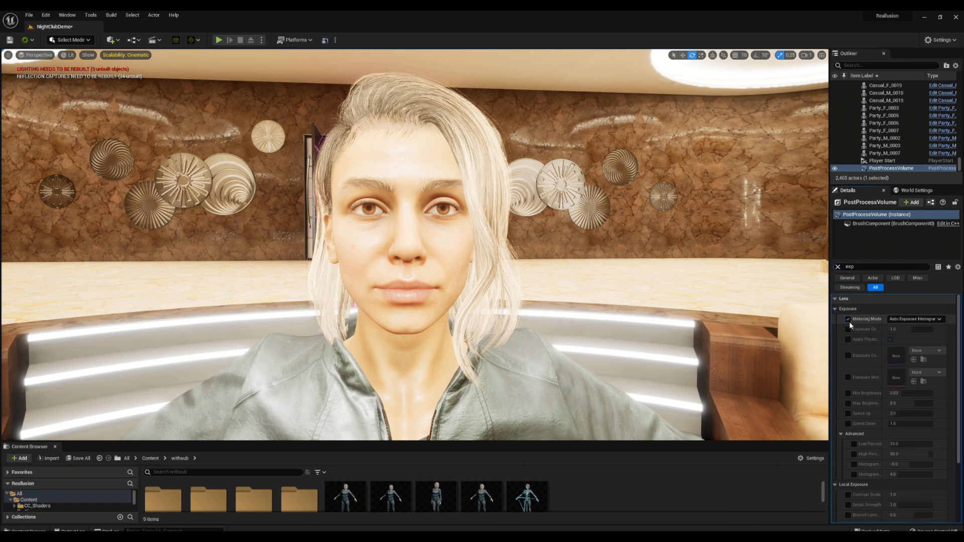
left_click(848, 329)
left_click(917, 319)
left_click(909, 344)
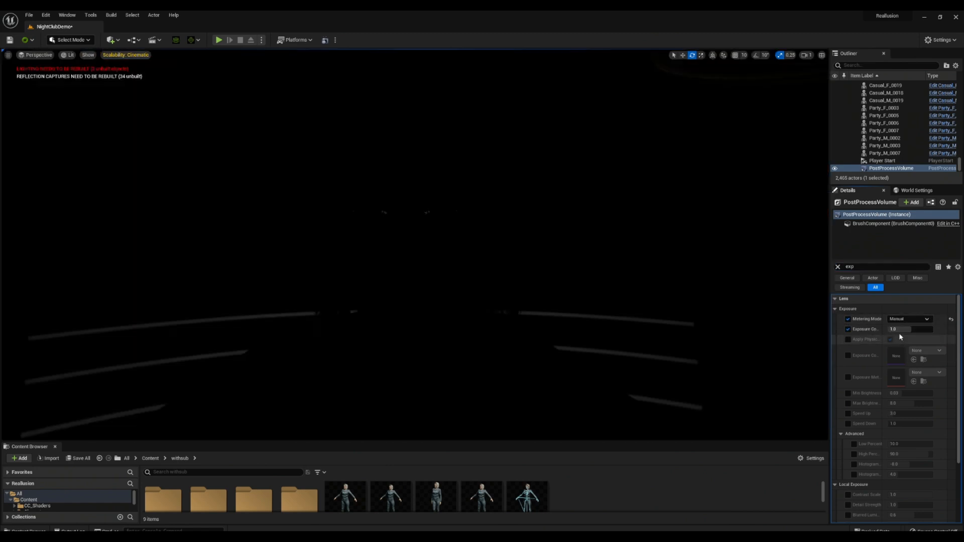
left_click_drag(899, 330, 924, 330)
left_click_drag(904, 329, 920, 328)
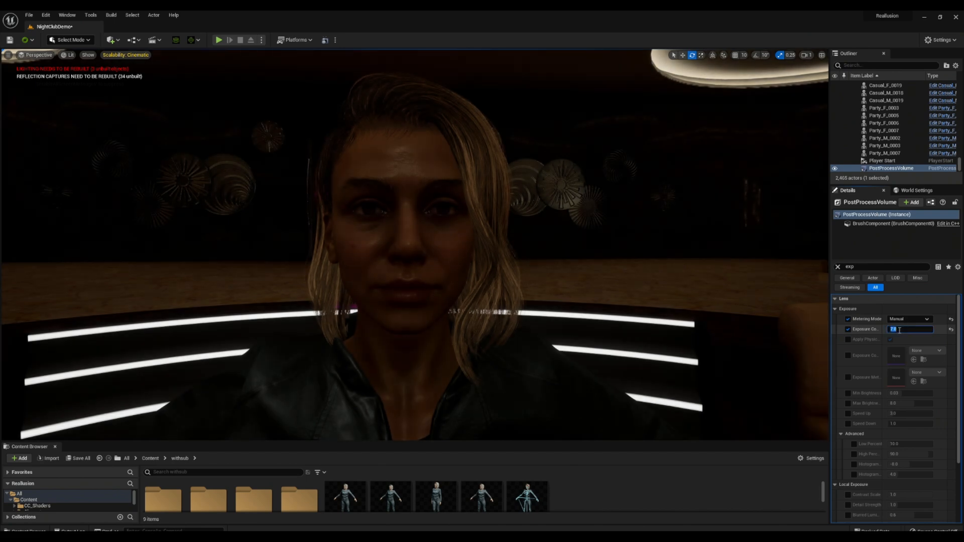
key("Return")
right_click_drag(581, 161, 565, 206)
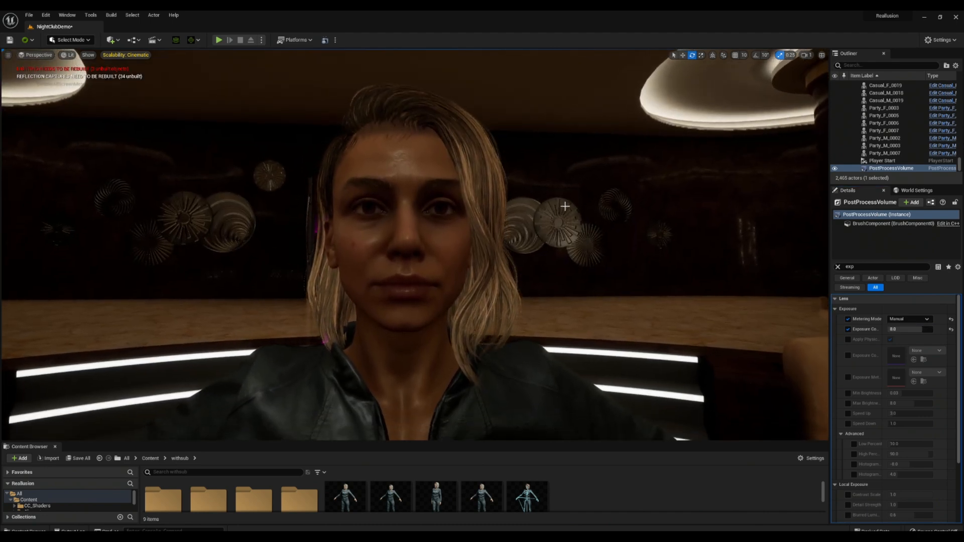
Step: Switch to a side-by-side two-pane viewport layout, with both panes in Perspective and framed on Camila
left_click(9, 56)
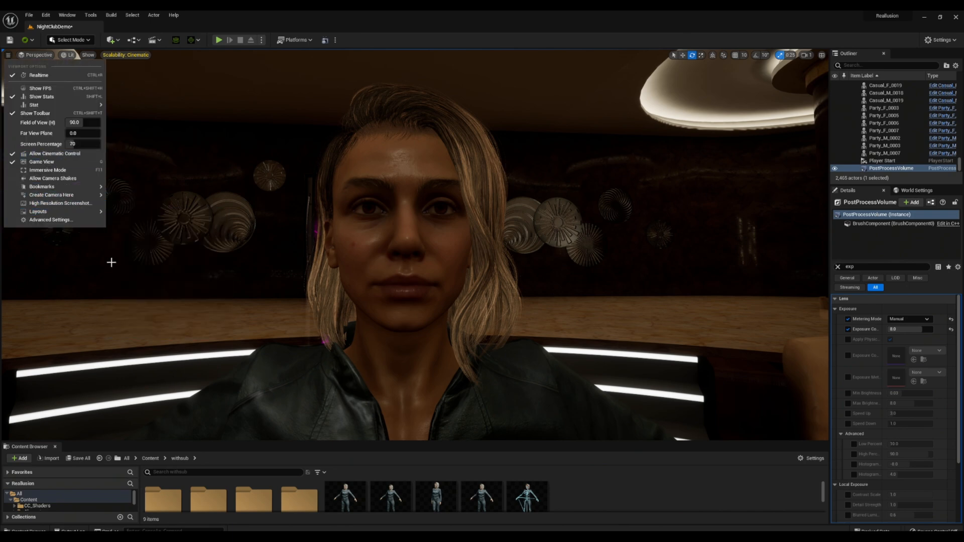
mouse_move(70, 213)
left_click(119, 261)
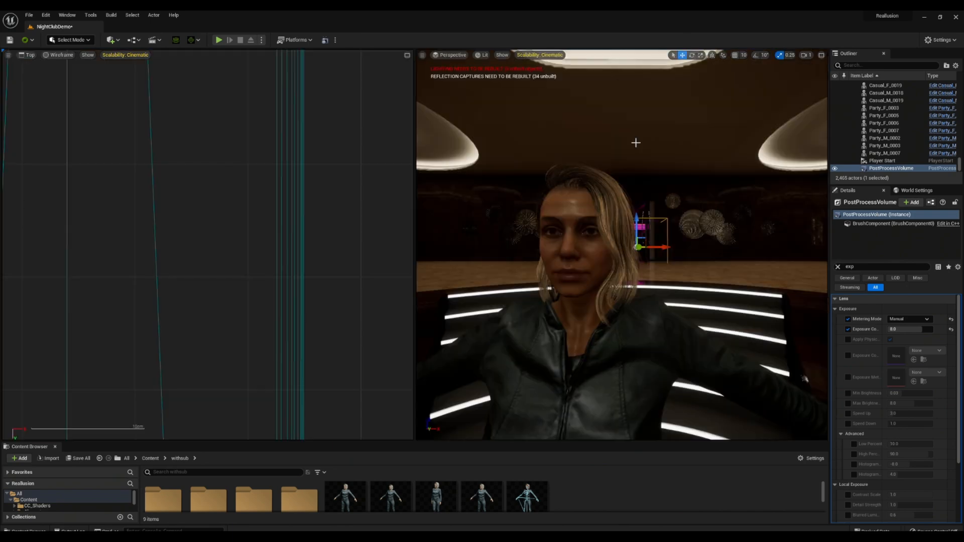
left_click(30, 56)
left_click(37, 70)
right_click_drag(521, 124, 579, 146)
right_click_drag(301, 150, 261, 178)
key("g")
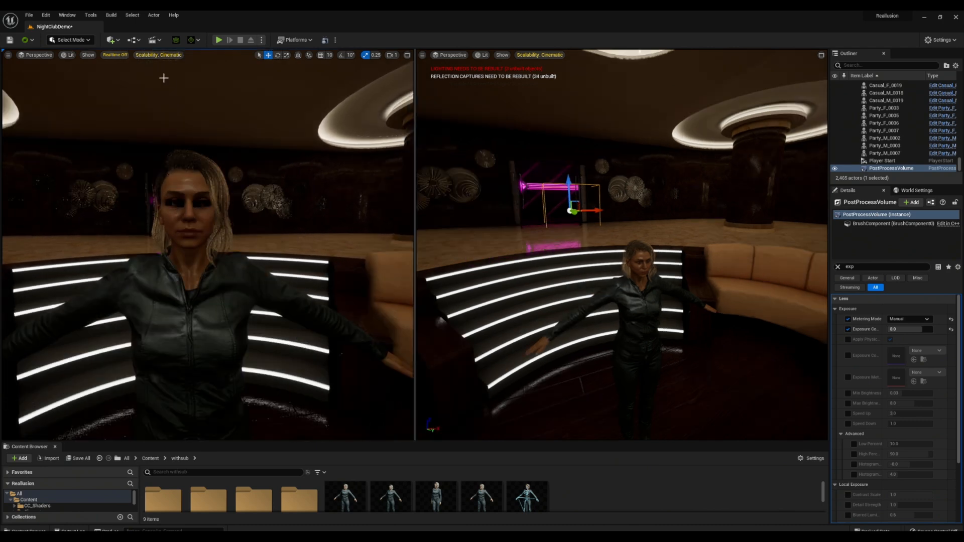
Step: Create a level sequence and save it in the Content folder as NewLevelSequence
left_click(151, 44)
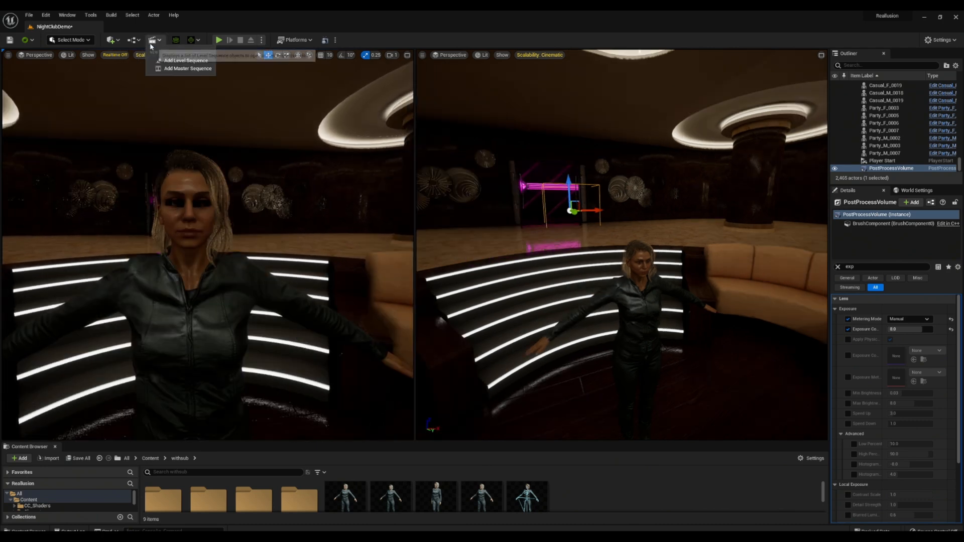
left_click(186, 60)
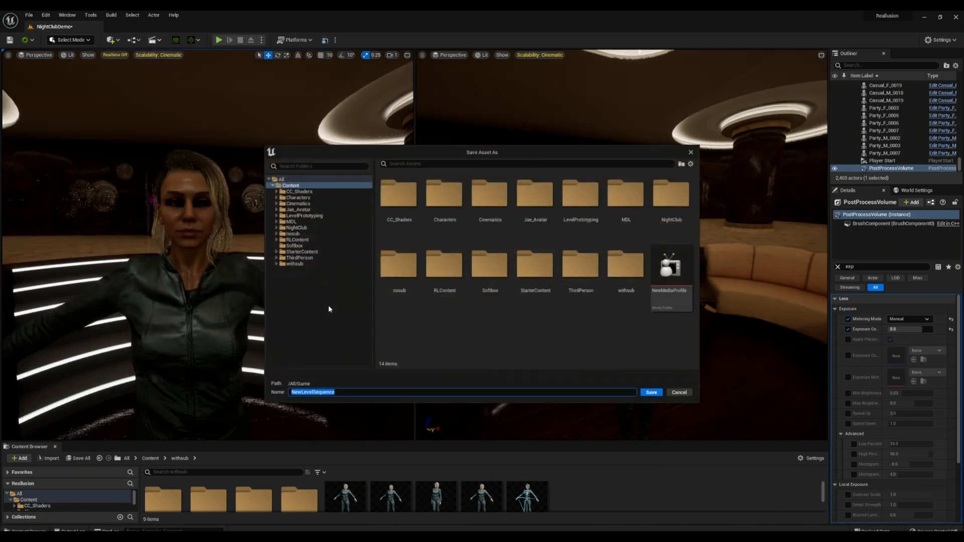
left_click(657, 395)
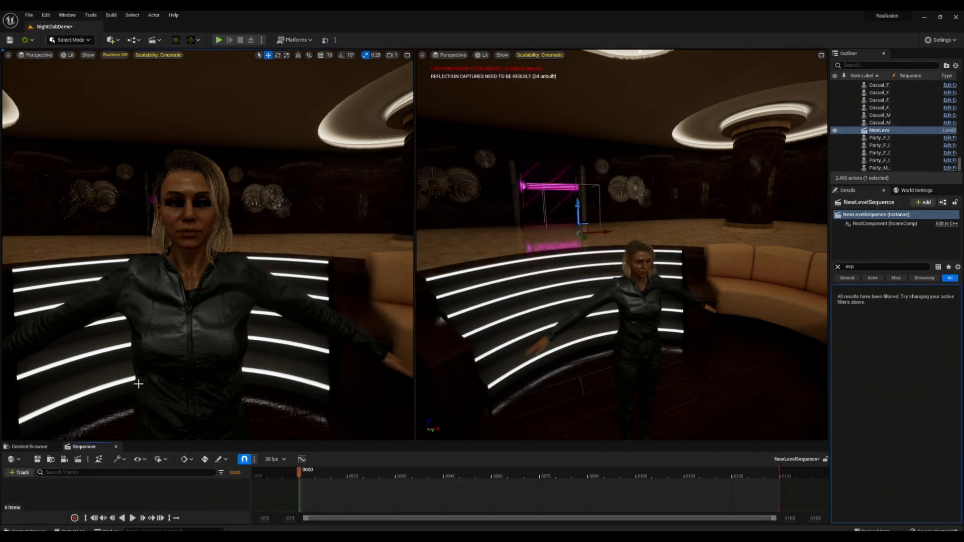
Step: Add the subdivided Camila (CAMILAWITHSUB) to the level sequence as an actor track
left_click(121, 426)
left_click(19, 473)
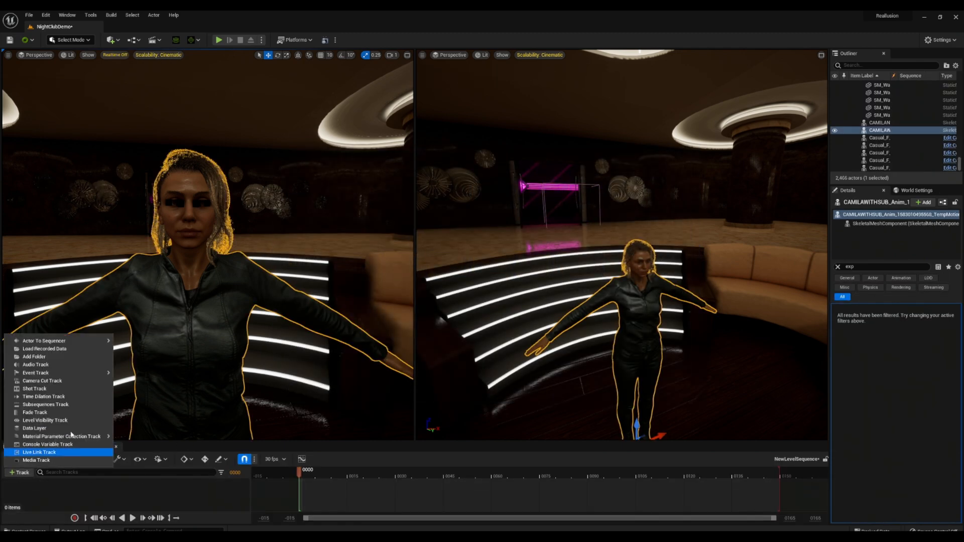
mouse_move(60, 338)
left_click(142, 343)
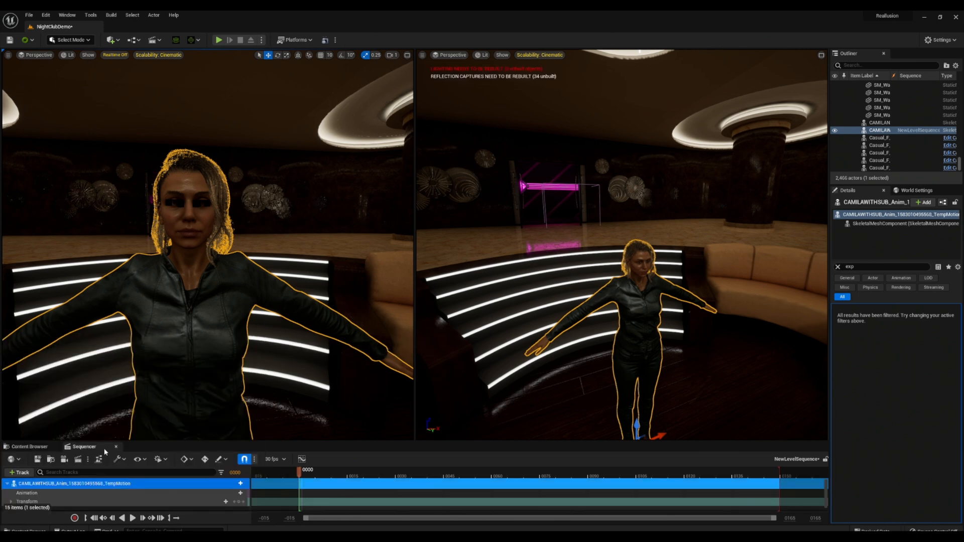
Step: Enlarge the Sequencer area, create a cine camera as the current camera cut, and frame it on Camila's head and shoulders
left_click_drag(112, 442, 96, 402)
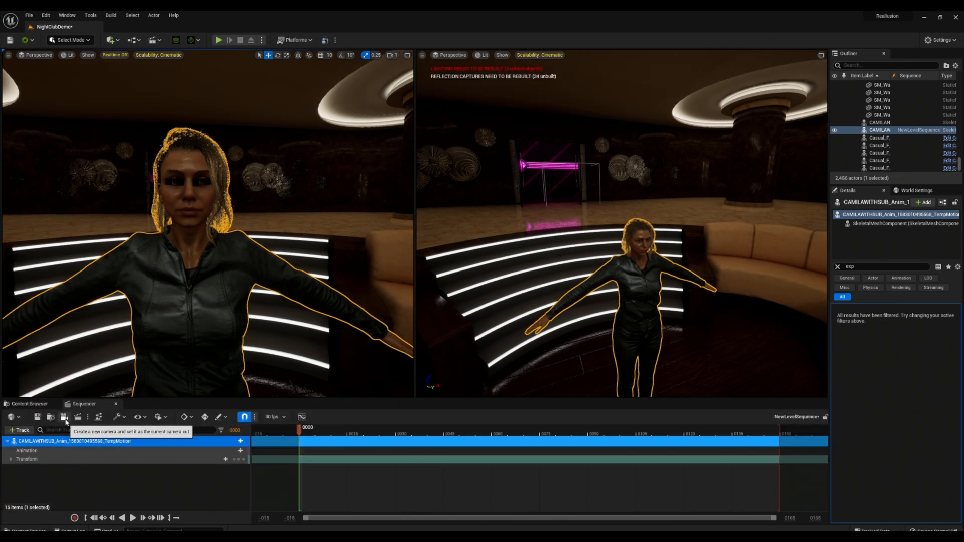
left_click(66, 421)
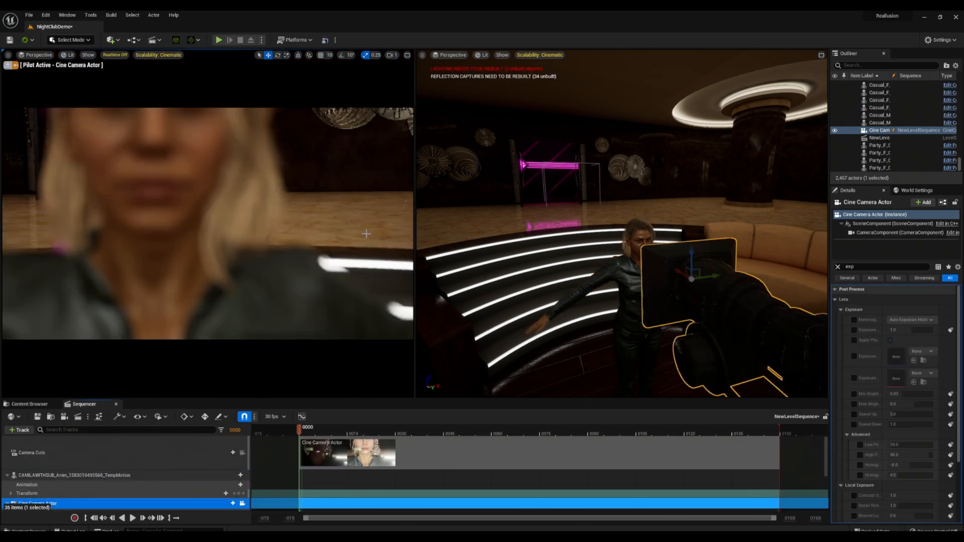
scroll(336, 209, "down", 7)
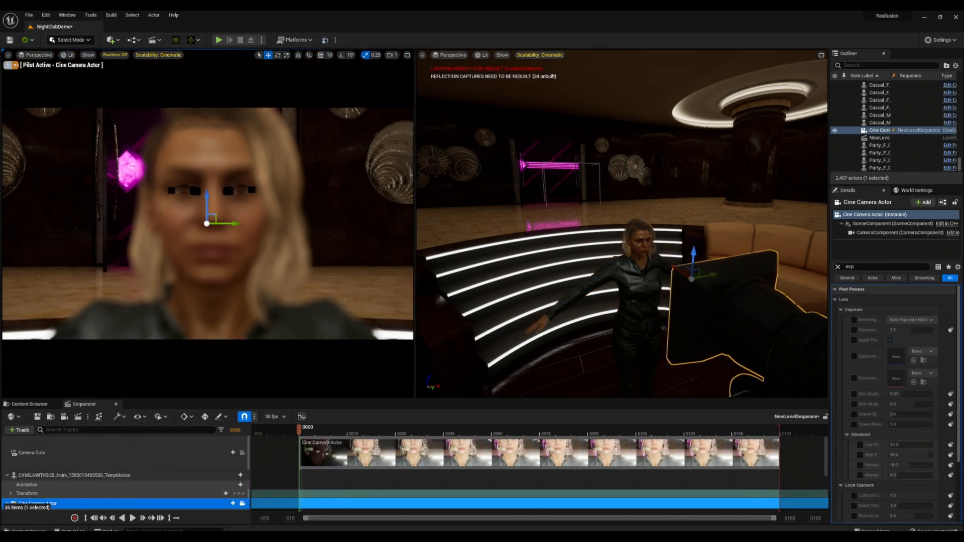
Step: Set the cine camera's manual focus distance to about 78 cm on Camila's face, using the debug focus plane temporarily as a guide
left_click(56, 476)
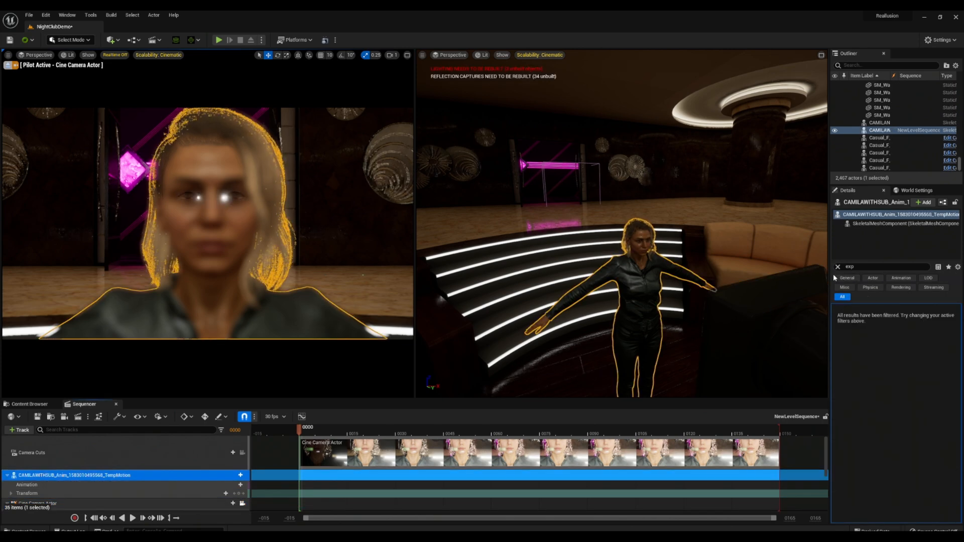
left_click_drag(831, 278, 748, 272)
left_click(754, 267)
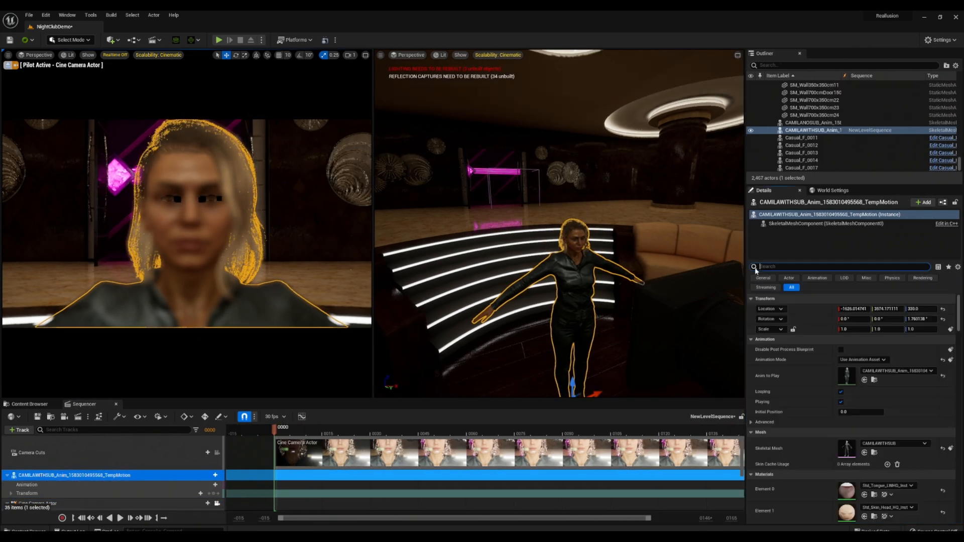
scroll(774, 412, "down", 1)
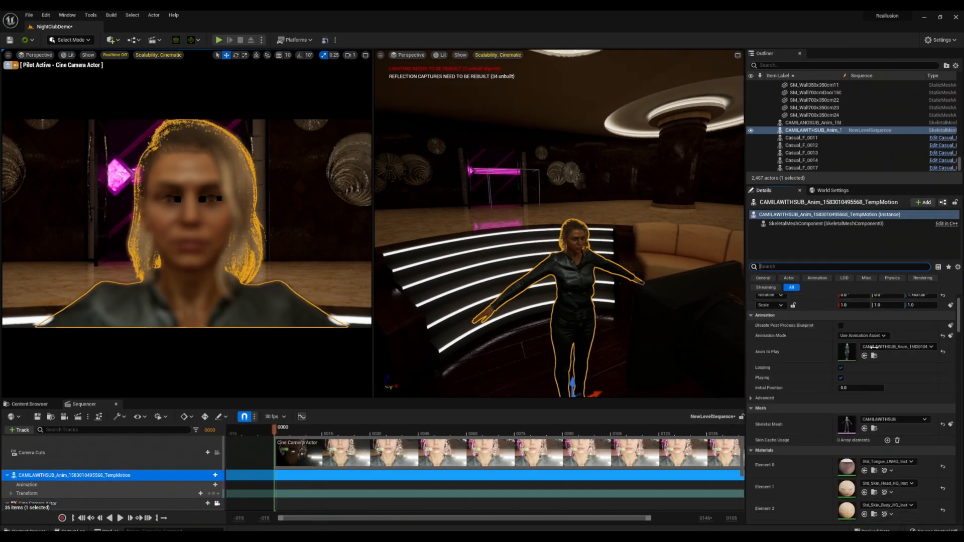
left_click(7, 476)
left_click(30, 486)
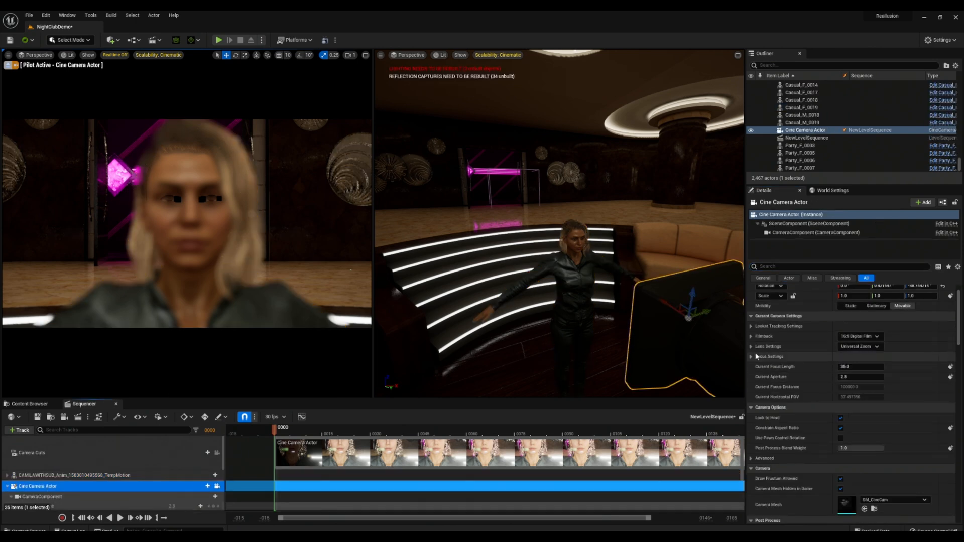
left_click(753, 357)
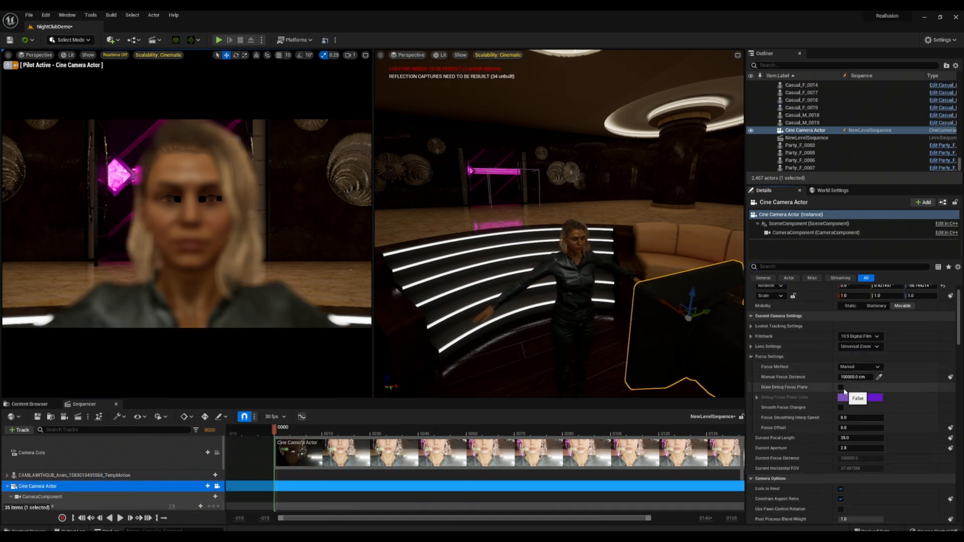
left_click(841, 387)
mouse_move(857, 378)
left_mouse_down()
mouse_move(843, 377)
mouse_move(850, 377)
left_mouse_up()
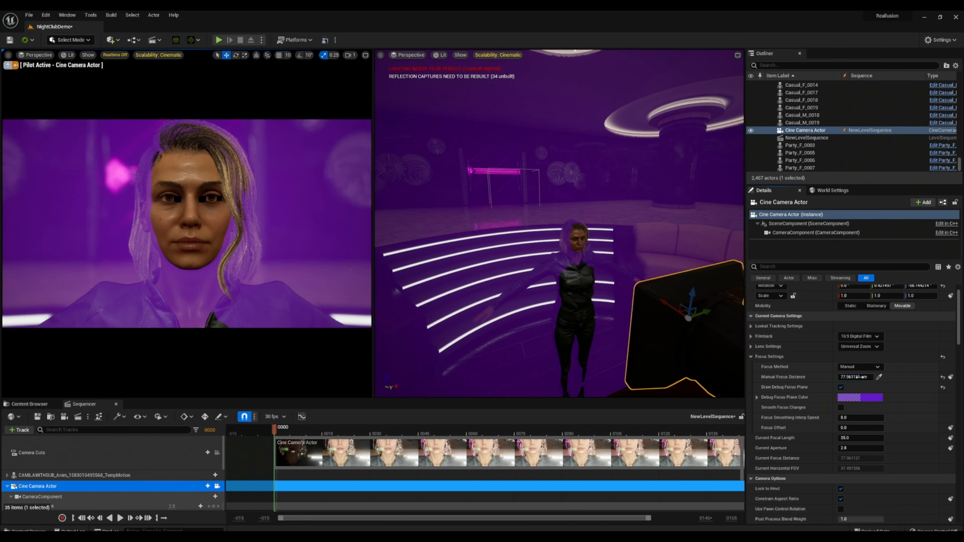
left_click(841, 388)
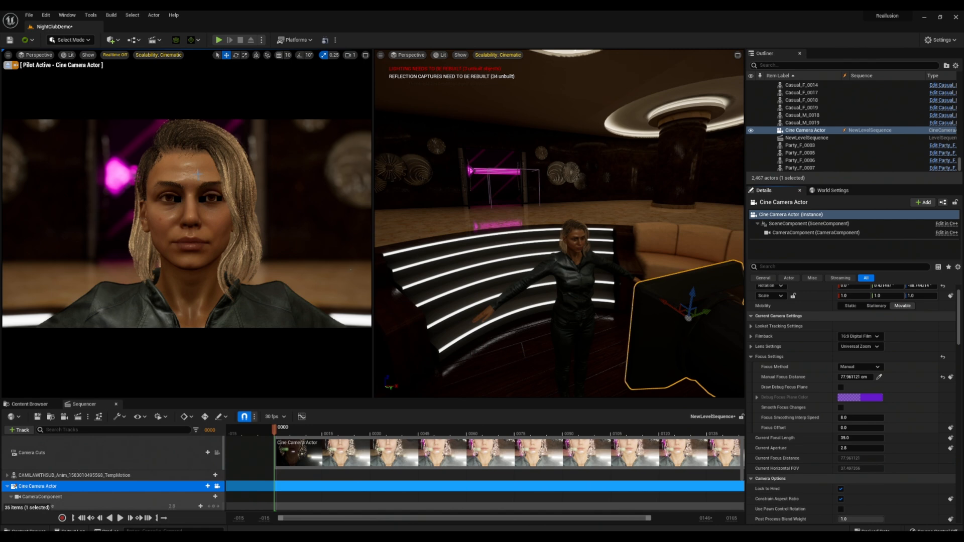
Step: Open the right tearline material instance from CAMILAWITHSUB's materials, save it and shrink its editor to keep the camera view visible
left_click(75, 475)
scroll(899, 466, "down", 10)
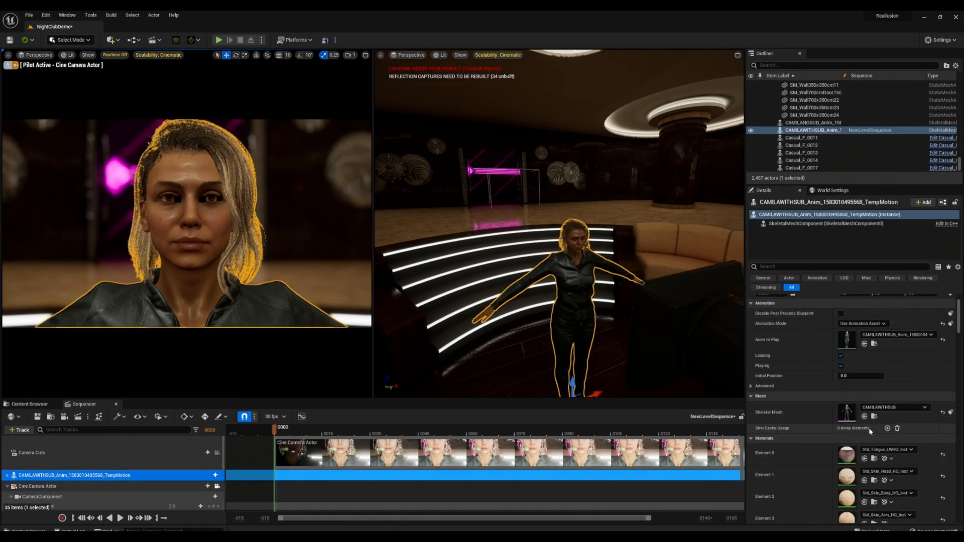
scroll(926, 464, "down", 2)
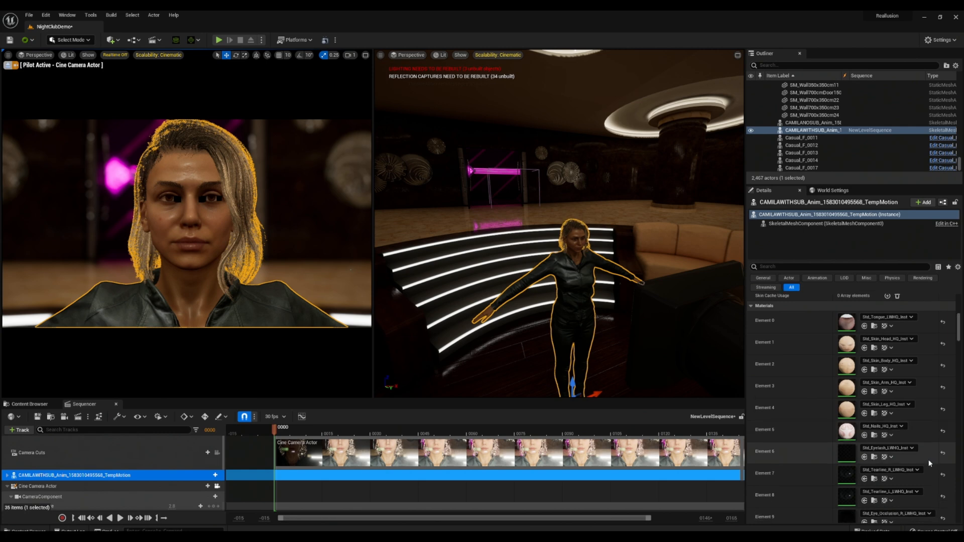
scroll(927, 450, "down", 2)
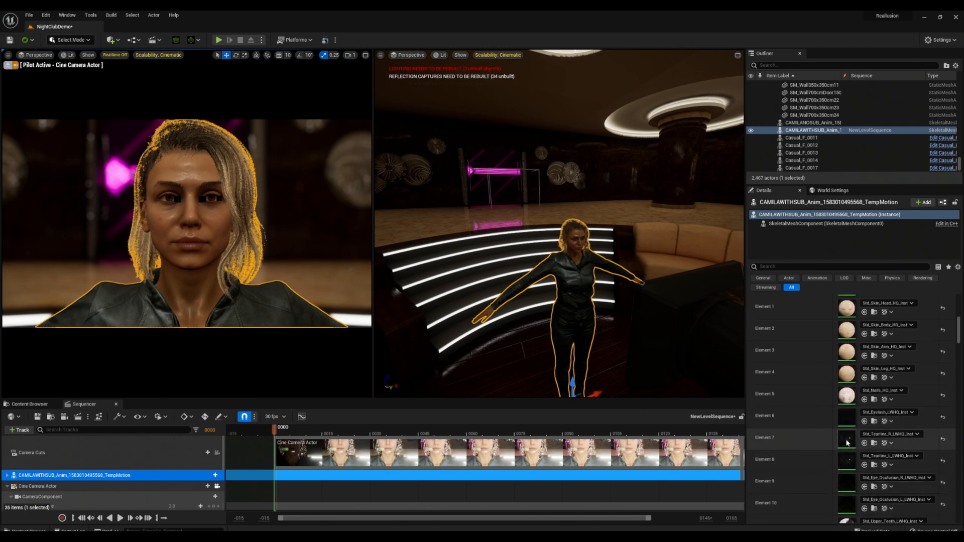
double_click(847, 441)
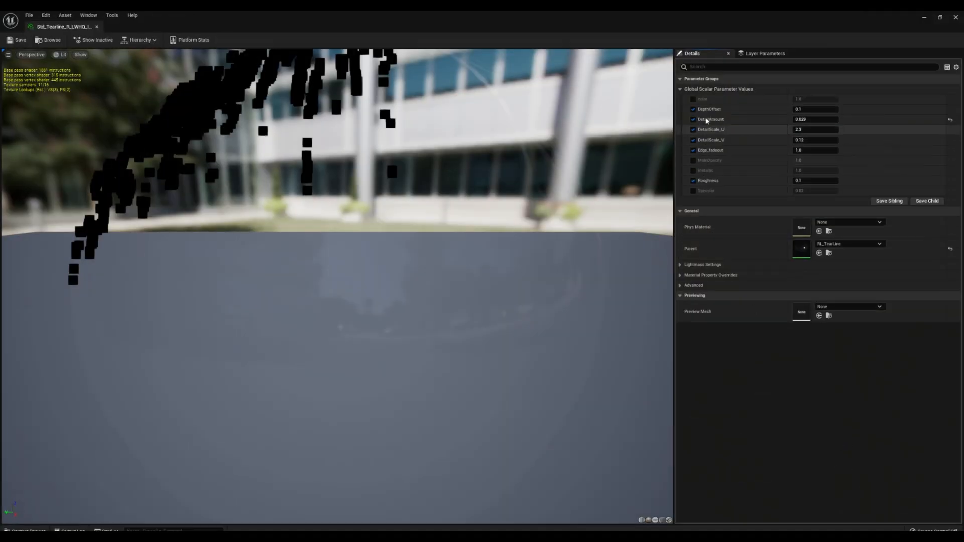
left_click(9, 40)
double_click(366, 14)
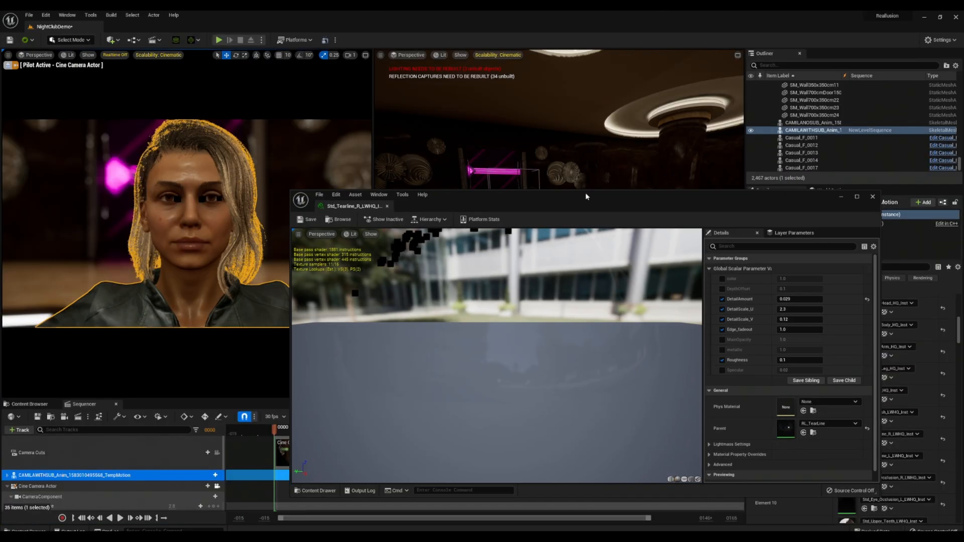
Step: Enable the right tearline material's DepthOffset, try 1 and 80, set it to 70, then save the material and put its editor away
left_click(722, 290)
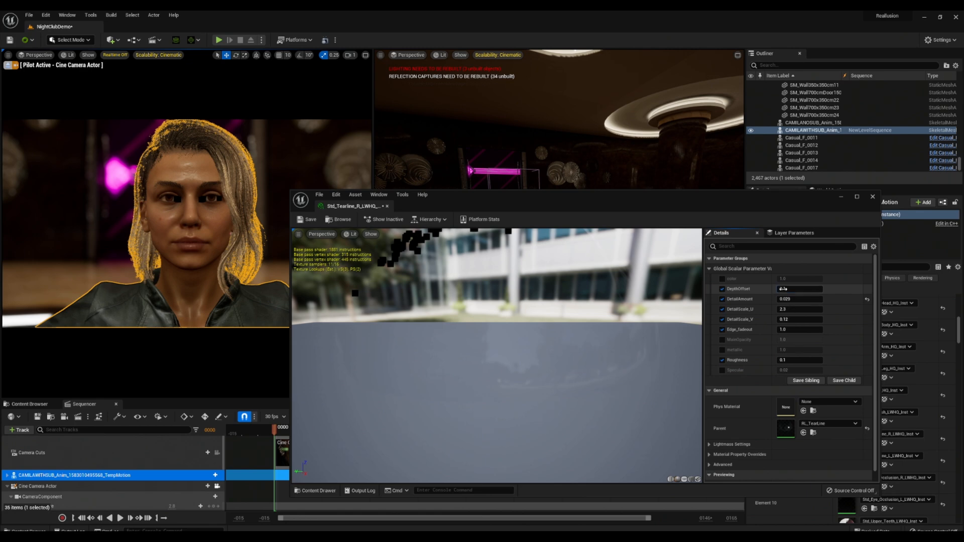
type("1")
key("Return")
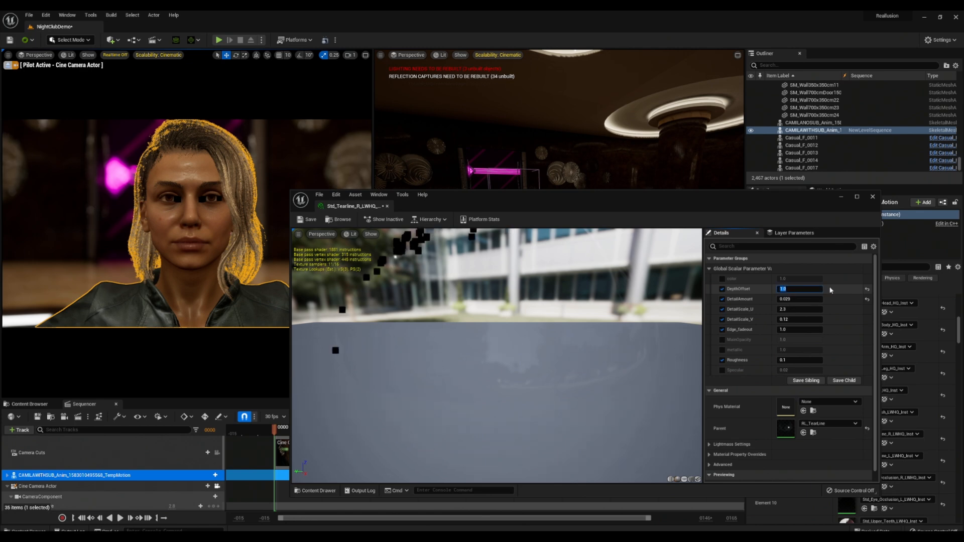
left_click(794, 289)
type("80")
key("Return")
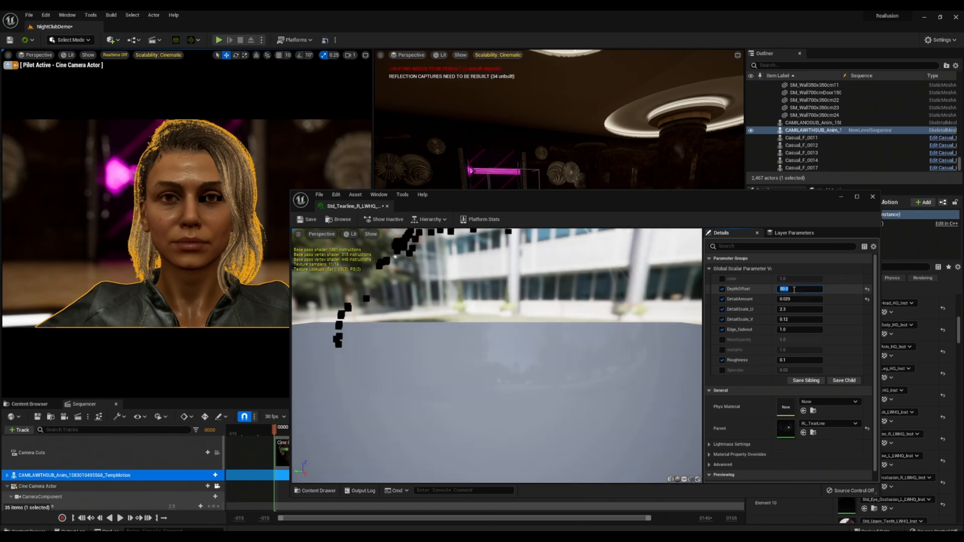
key("Return")
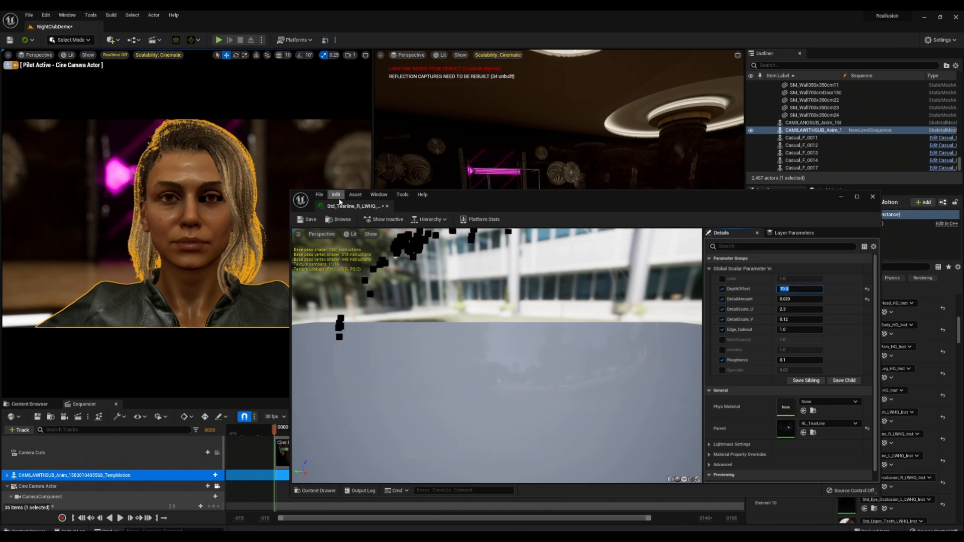
left_click(302, 224)
left_click(840, 198)
Step: Open the left tearline material instance and set its DepthOffset to 70
double_click(855, 457)
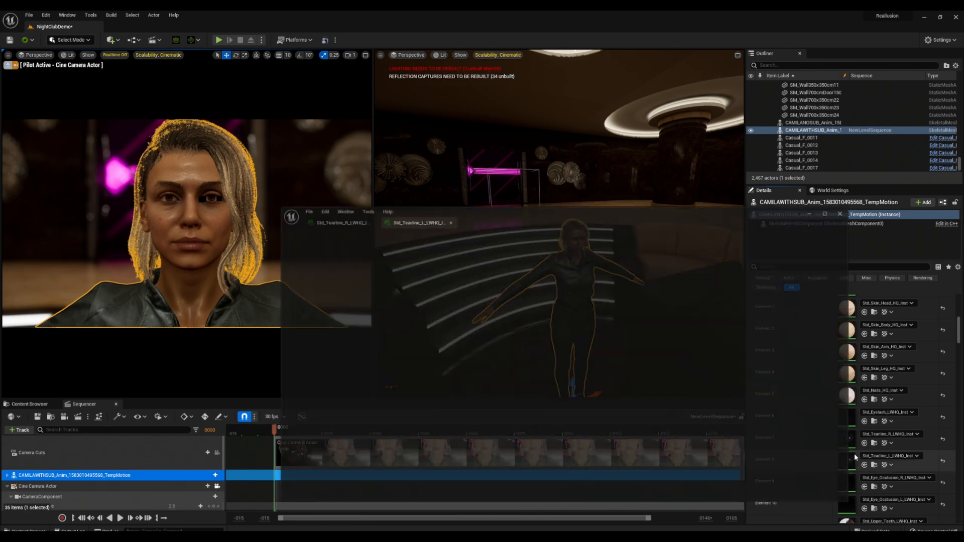
left_click(810, 289)
type("7")
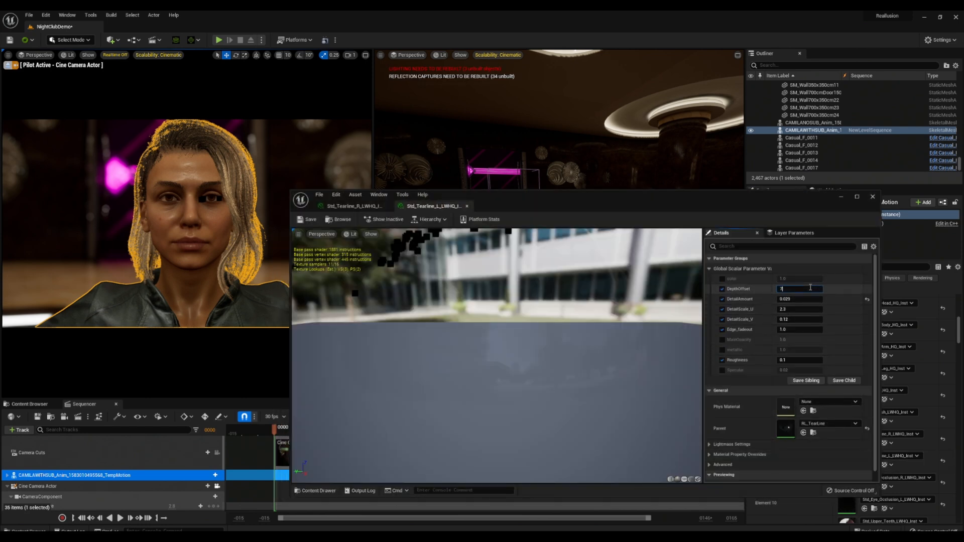
type("0")
key("Return")
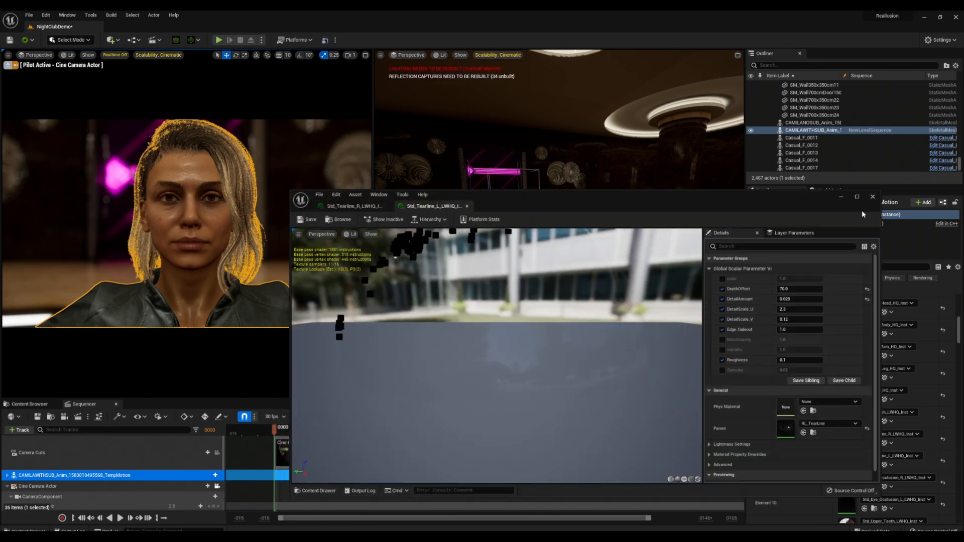
left_click(841, 197)
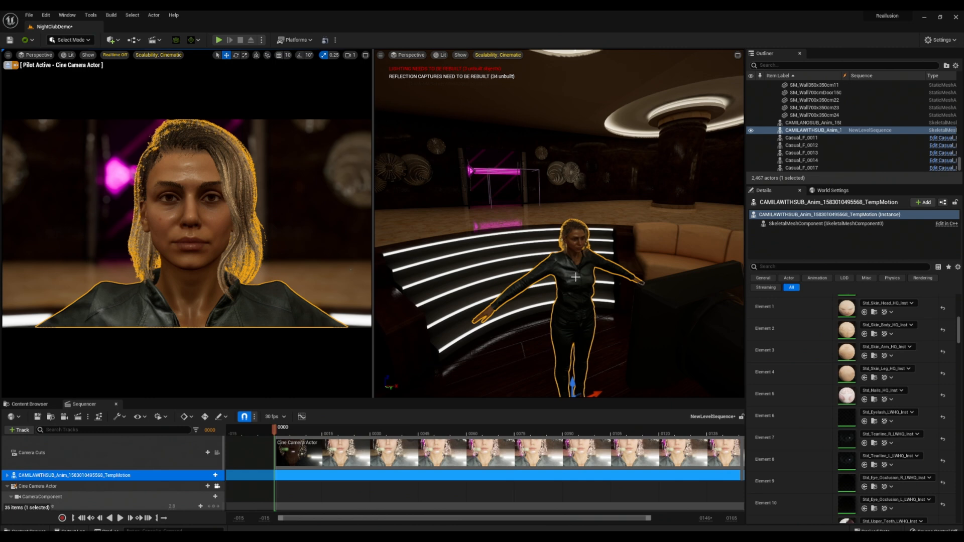
Step: Add a rect light near Camila and the cine camera, and rotate it to face her
left_click(111, 40)
type("rect")
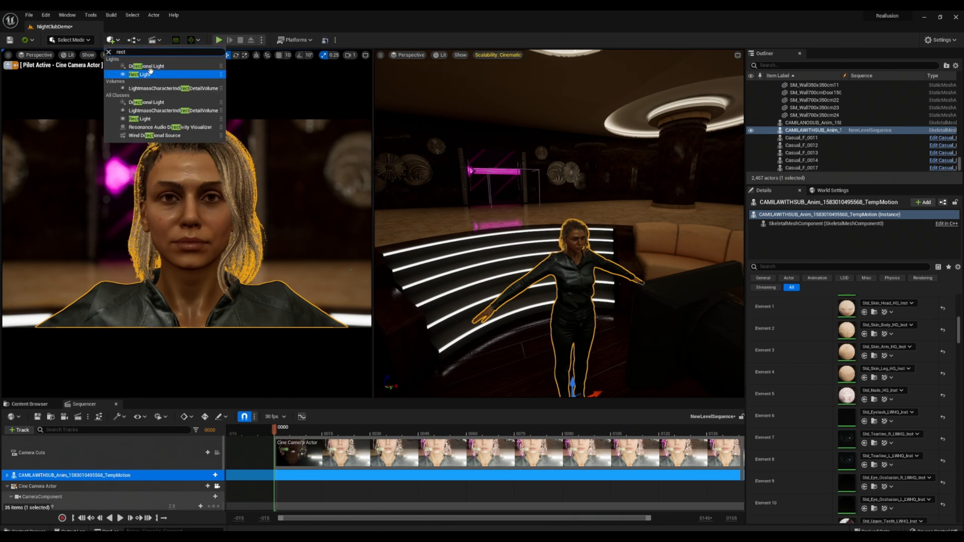
left_click(148, 75)
left_click_drag(504, 194, 605, 263)
key("f")
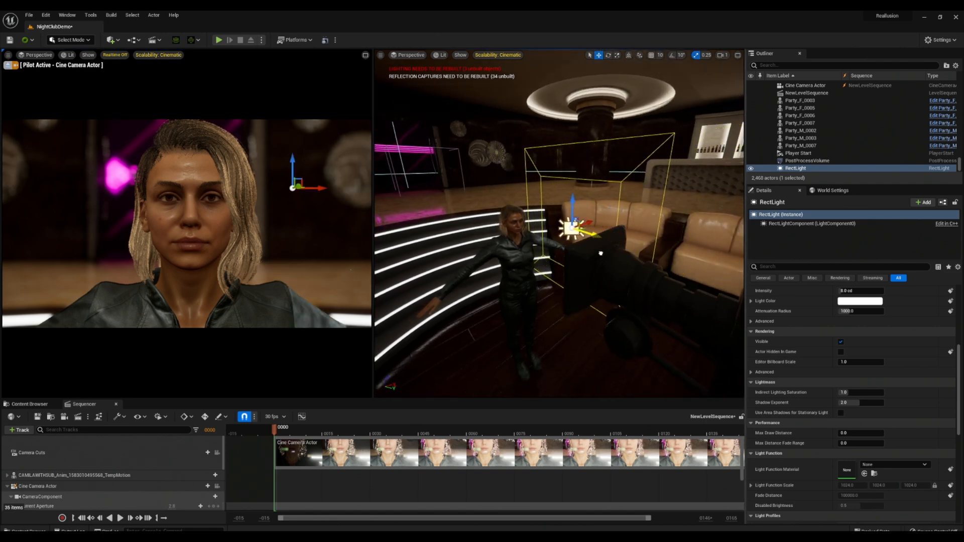
key("e")
left_click_drag(565, 246, 653, 245)
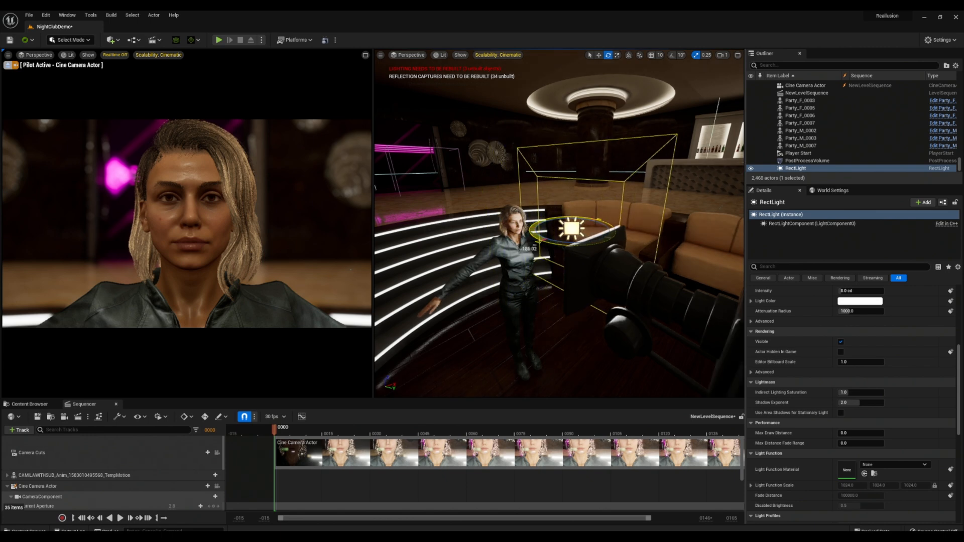
key("w")
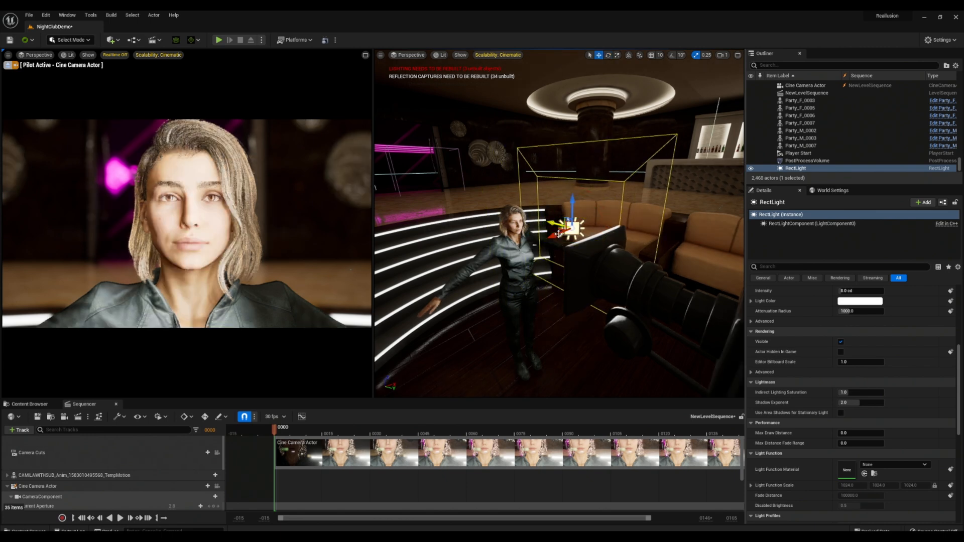
Step: Move the rect light farther from Camila to one side of the cine camera, fine-tuning its height and rotation
left_click_drag(557, 236, 604, 238)
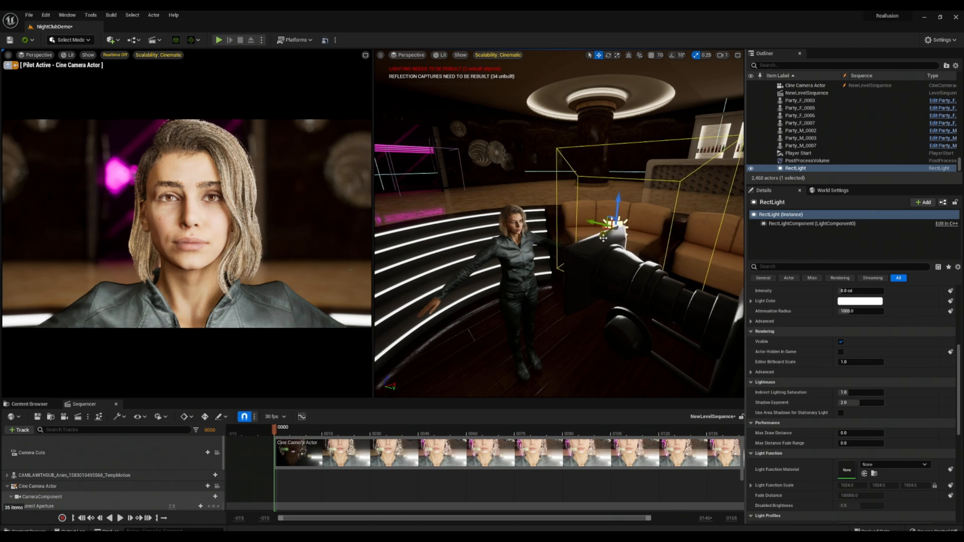
key("f")
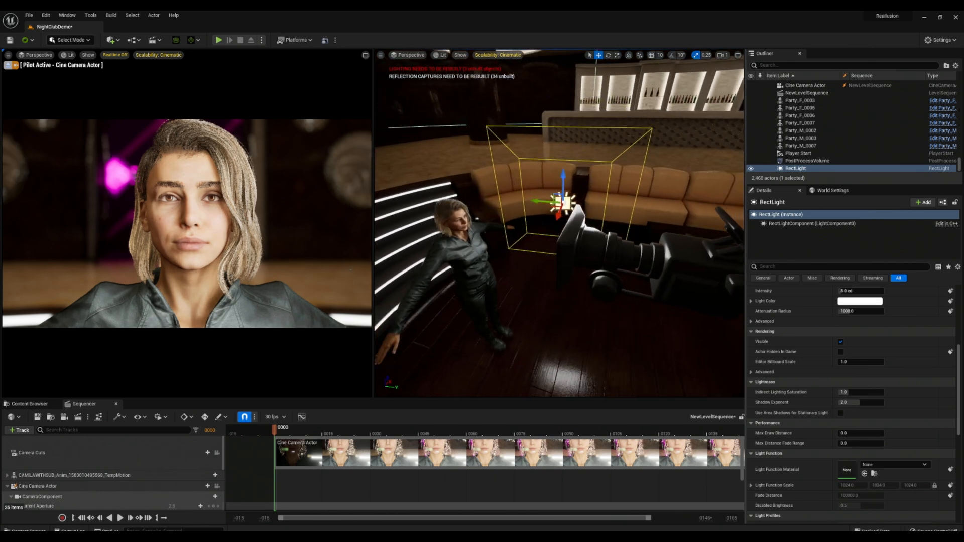
left_click_drag(581, 217, 599, 194)
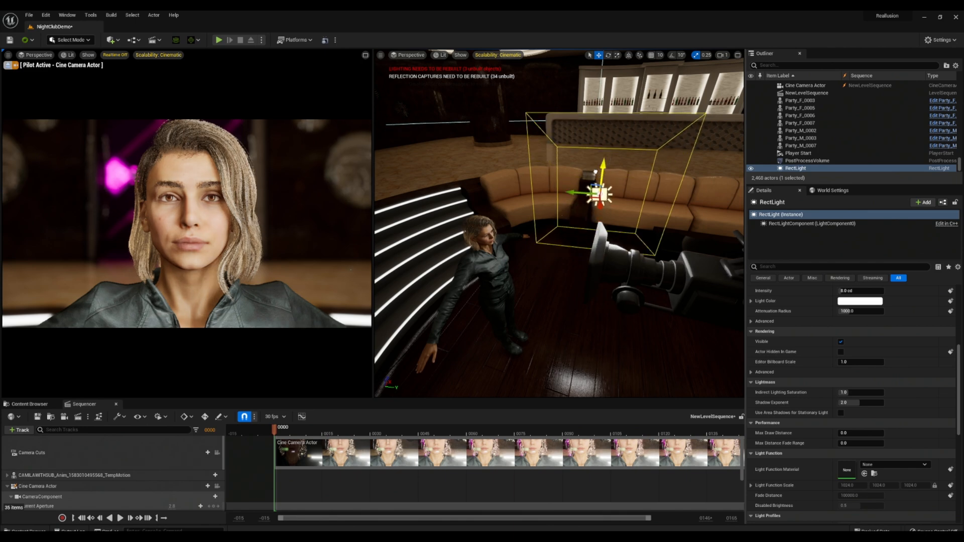
right_click_drag(595, 174, 598, 174)
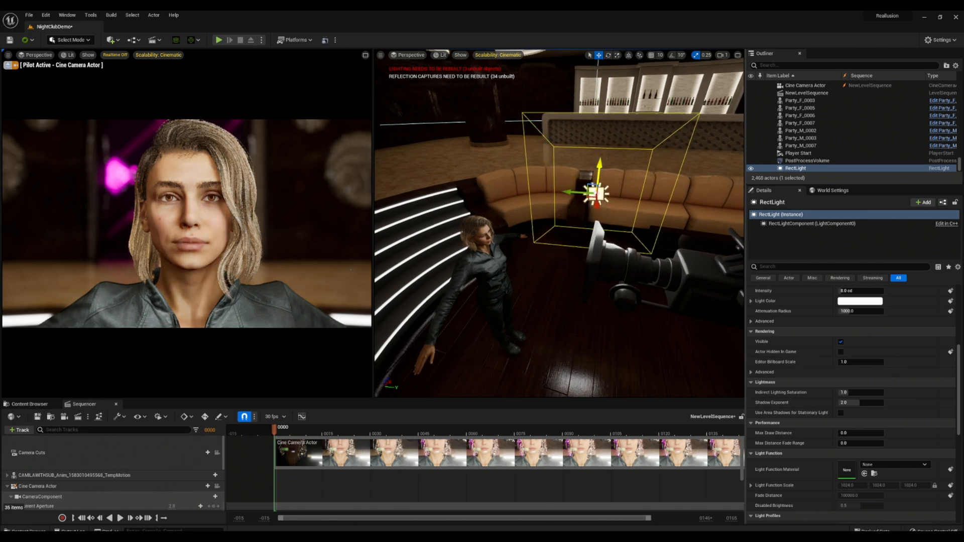
left_click_drag(601, 169, 602, 178)
key("e")
left_click_drag(586, 215, 592, 219)
key("w")
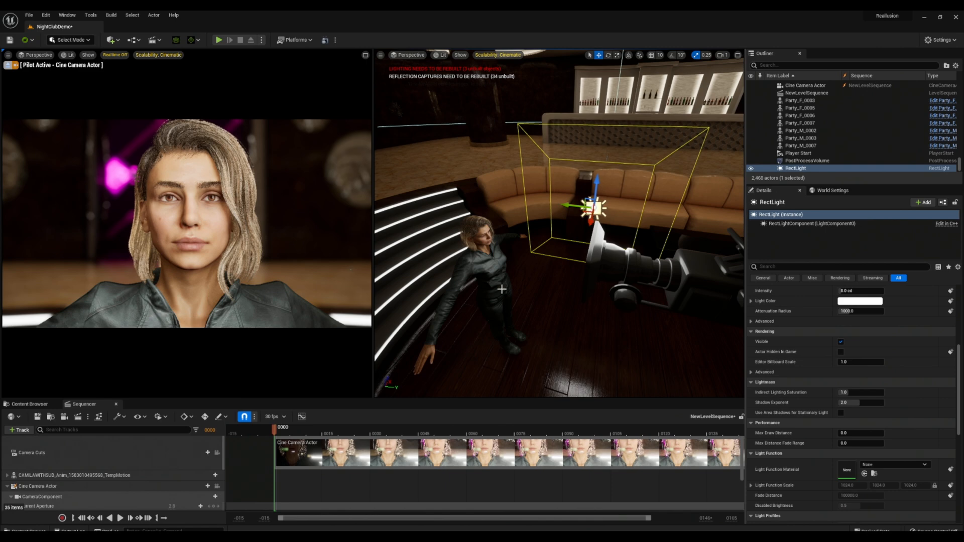
Step: Duplicate the rect light to the opposite side of the cine camera and rotate the copy towards Camila
left_click_drag(586, 235, 482, 217, "alt")
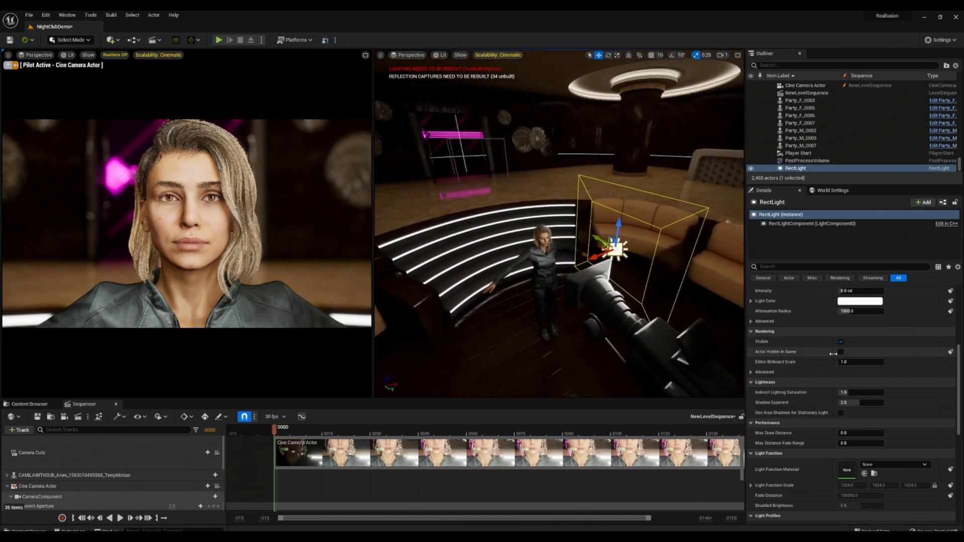
scroll(830, 352, "up", 5)
left_click(902, 330)
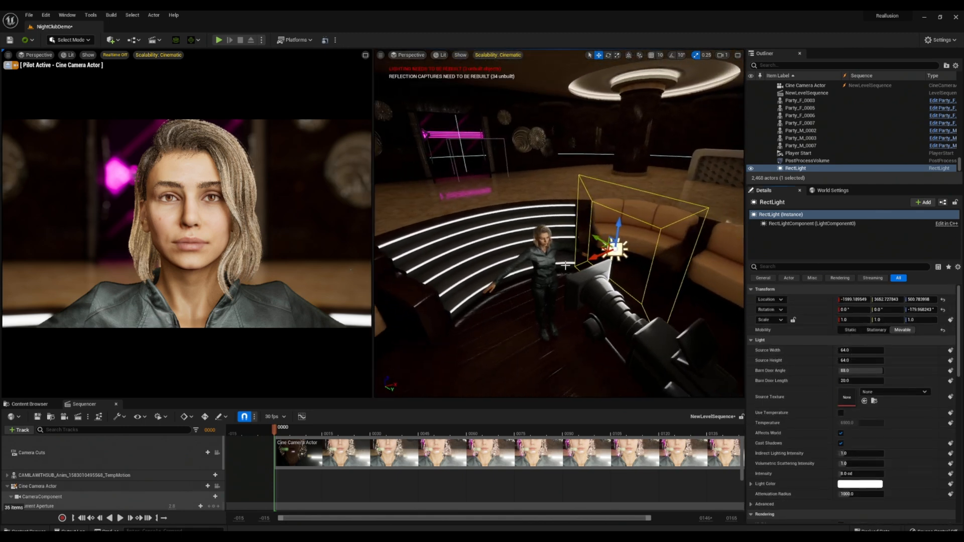
left_click_drag(593, 260, 383, 310, "alt")
key("e")
left_click_drag(467, 348, 391, 359)
left_click_drag(481, 335, 454, 315)
key("w")
mouse_move(495, 305)
right_mouse_down()
mouse_move(482, 299)
mouse_move(495, 305)
right_mouse_up()
left_click_drag(401, 289, 472, 225)
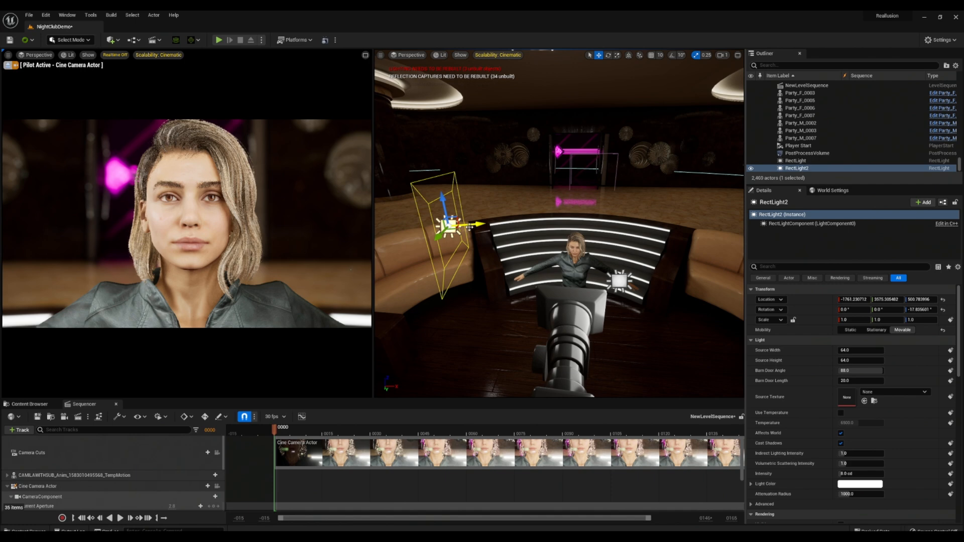
Step: Duplicate the second rect light, place the copy behind Camila above the curved backrest and rotate it to shine on her back
mouse_move(559, 226)
right_mouse_down()
mouse_move(559, 215)
mouse_move(559, 234)
right_mouse_up()
key("w")
left_click_drag(442, 283, 596, 164, "alt")
key("e")
left_click_drag(569, 217, 535, 222)
key("w")
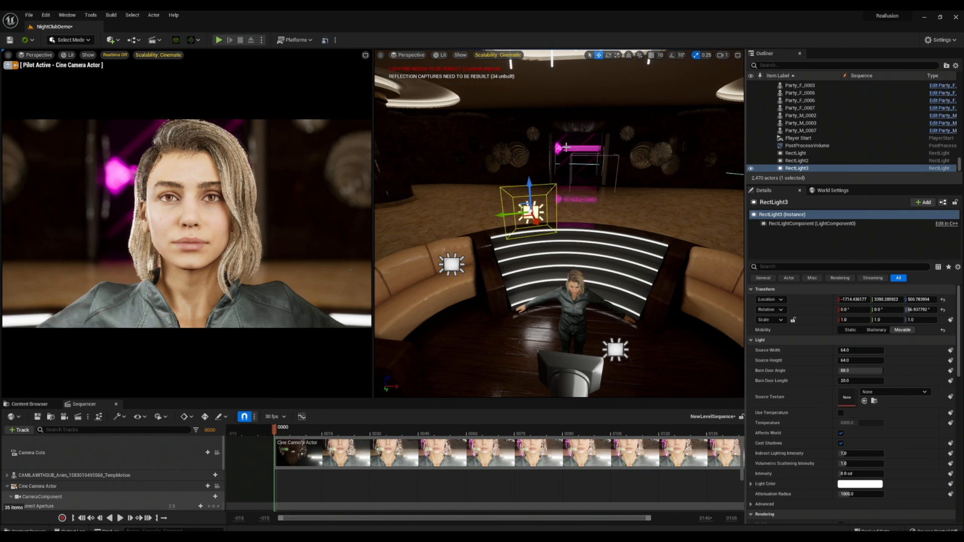
Step: Set the light color of the rect light behind Camila to pink, with hue about 341 and saturation about 0.6
left_click(511, 226)
left_click(531, 212)
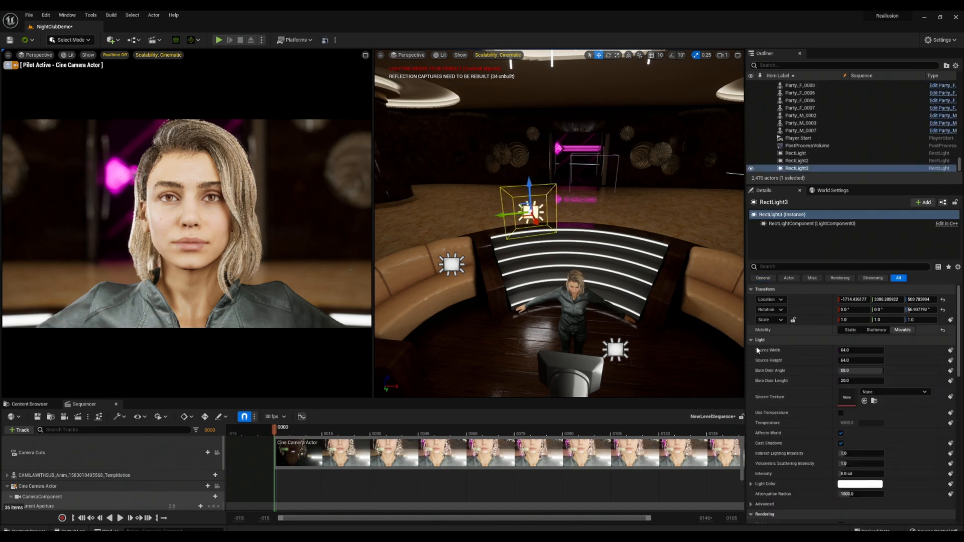
left_click(871, 484)
left_click(757, 394)
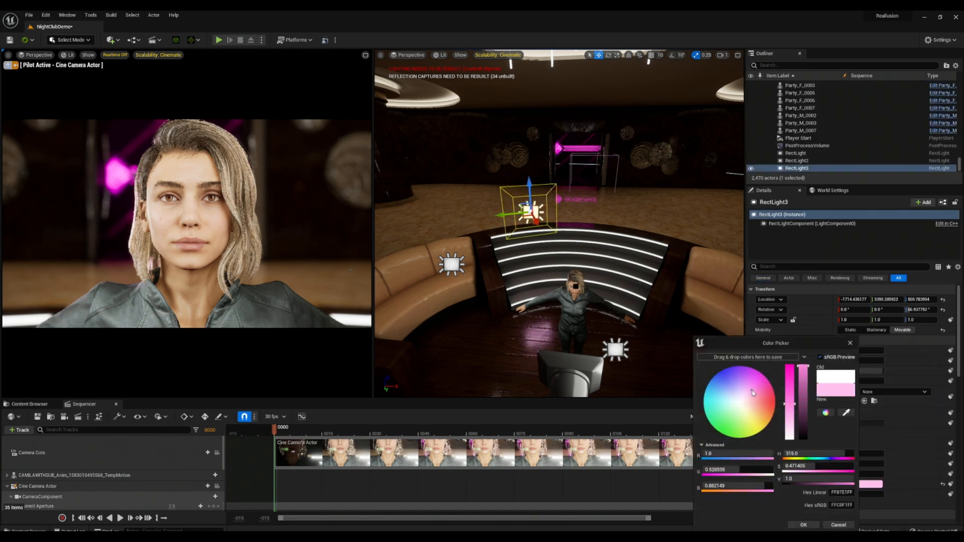
left_click(759, 397)
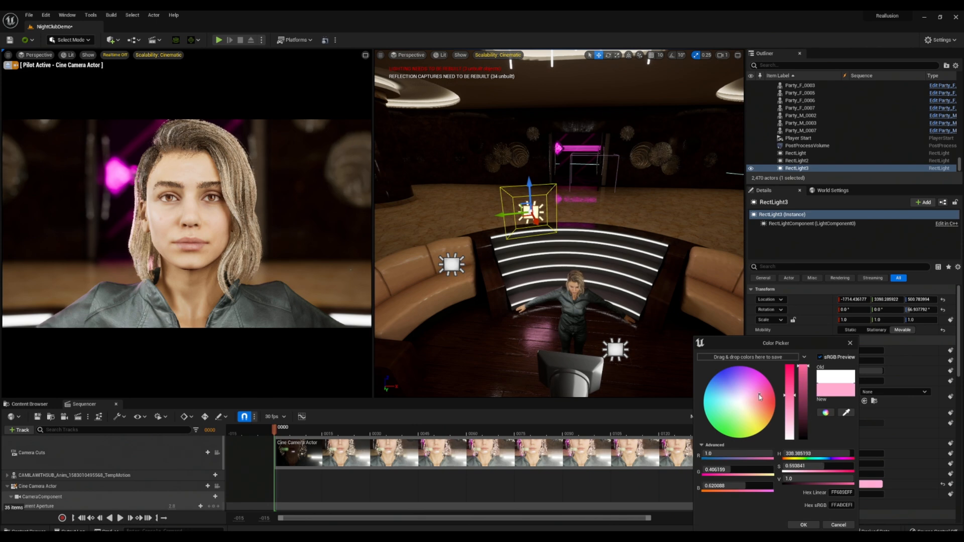
left_click(761, 398)
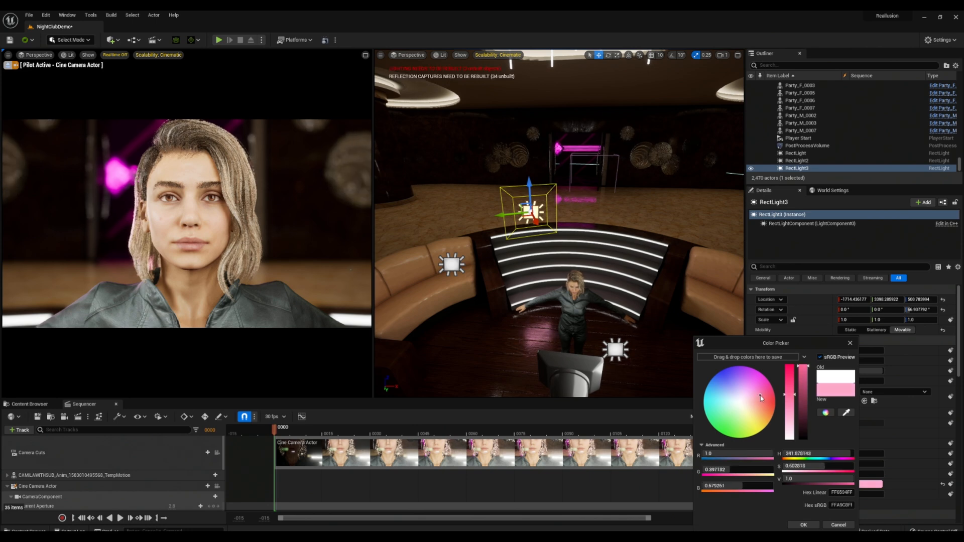
left_click(803, 525)
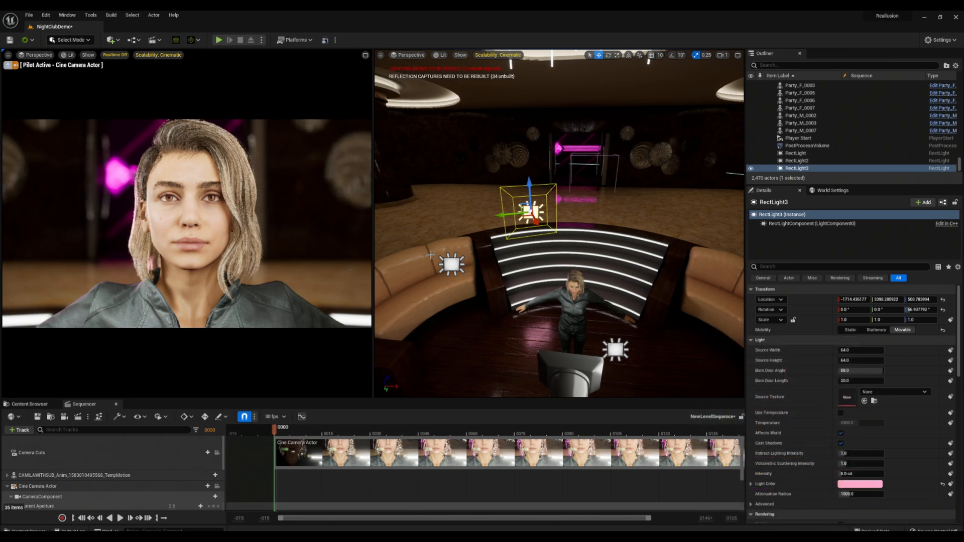
Step: Find the exposure settings of the PostProcessVolume and set its exposure compensation to 7
left_click(797, 160)
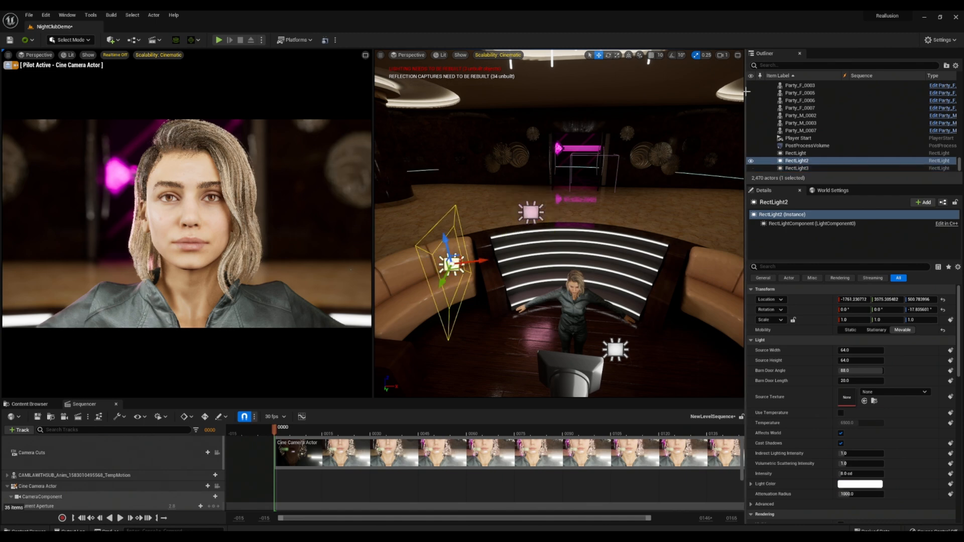
left_click(807, 146)
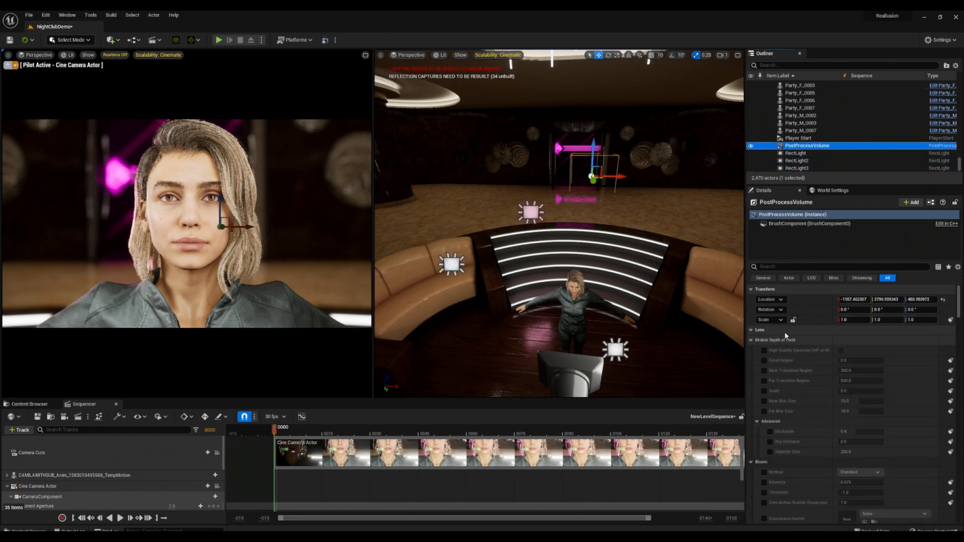
left_click(786, 266)
type("e")
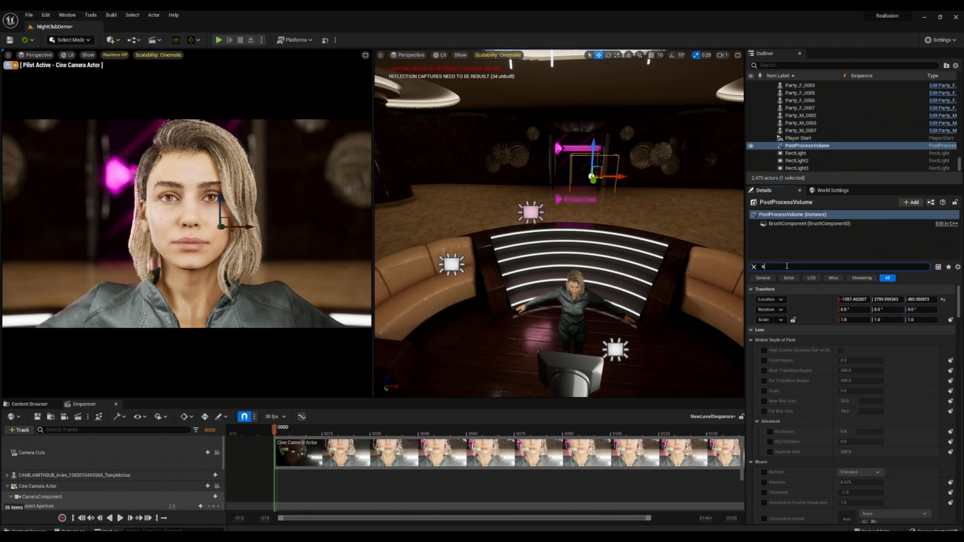
type("x")
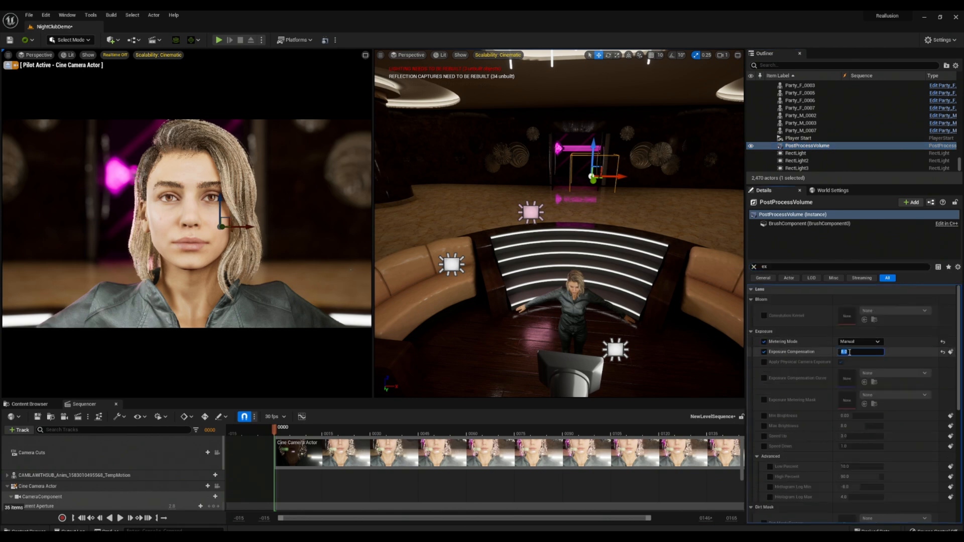
type("7")
key("Return")
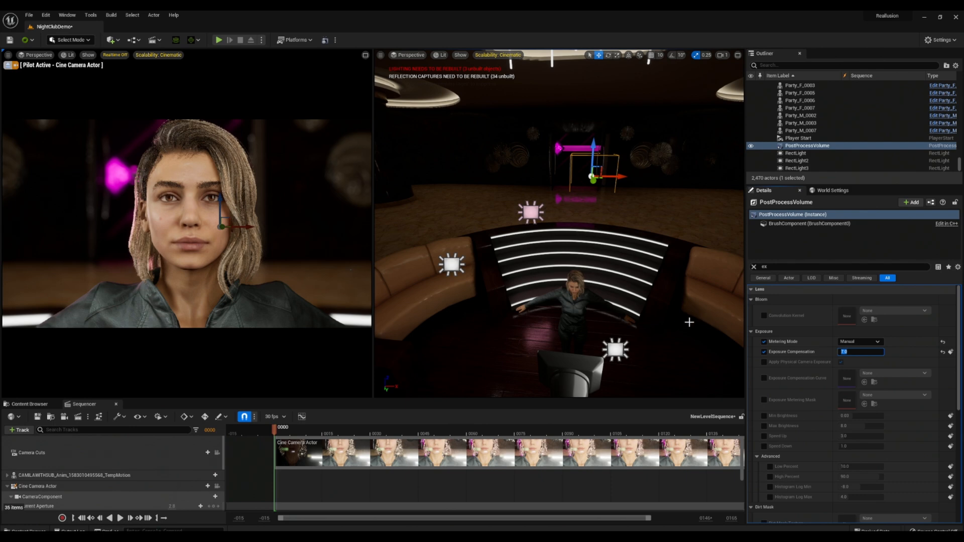
left_click(260, 246)
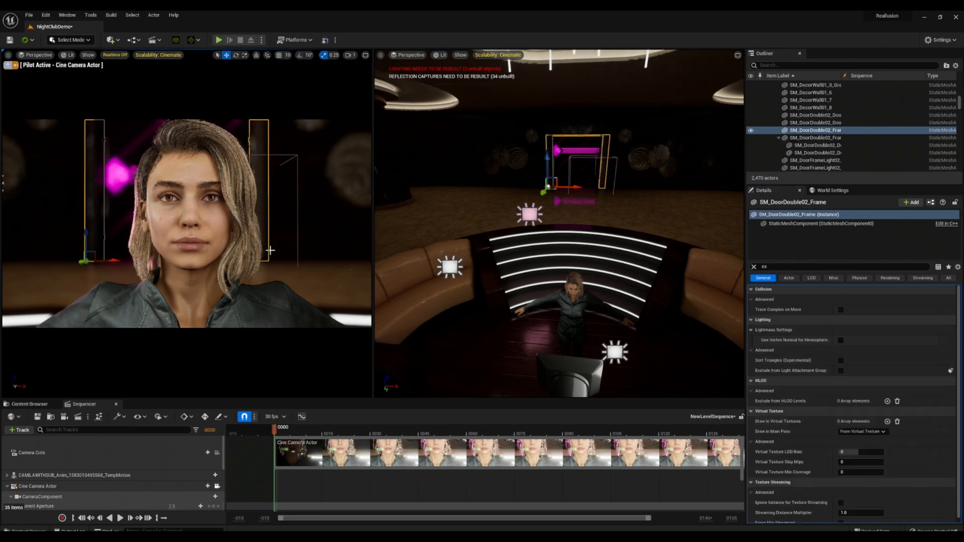
Step: Make the light color of the rect light behind Camila a fully saturated pink, with hue about 342 and saturation 1.0
left_click(530, 215)
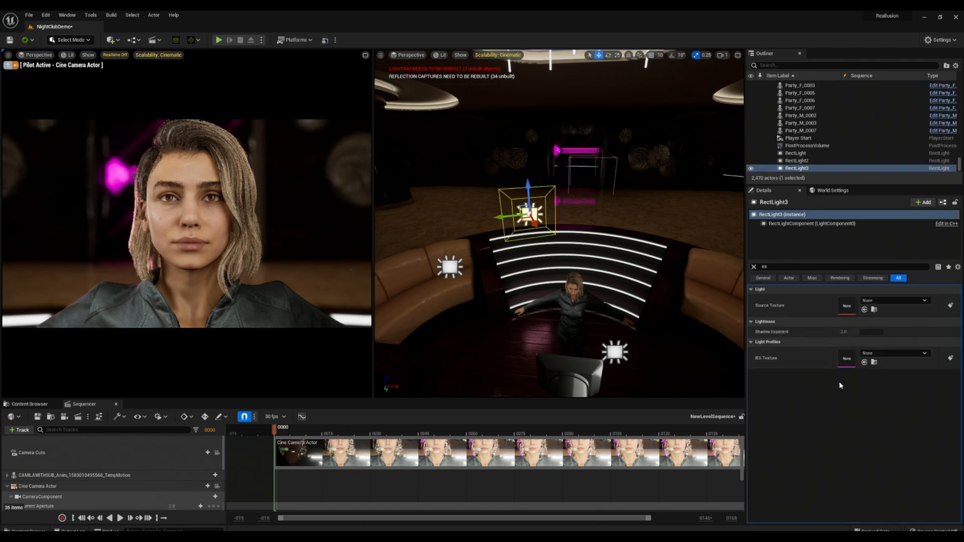
left_click(753, 266)
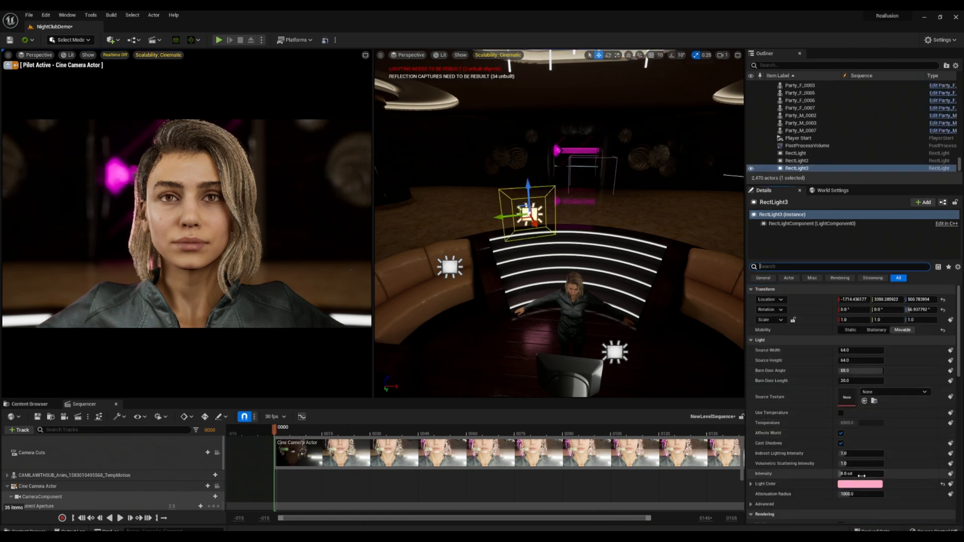
left_click(872, 484)
left_click(790, 379)
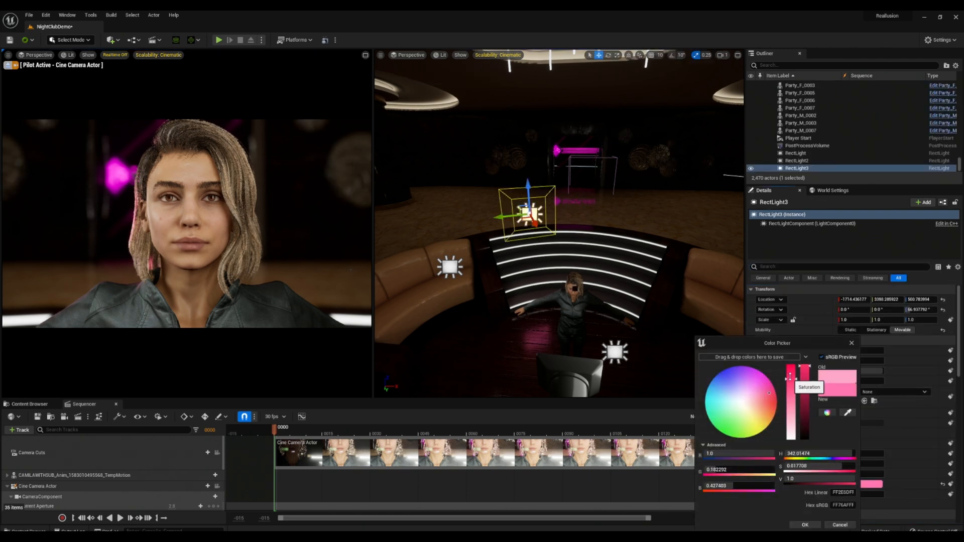
left_click_drag(791, 379, 791, 366)
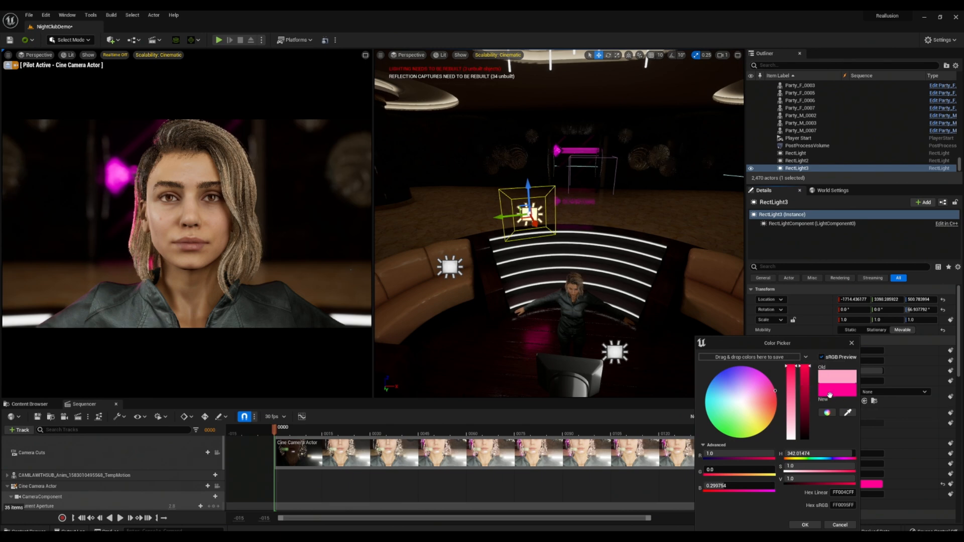
left_click(806, 525)
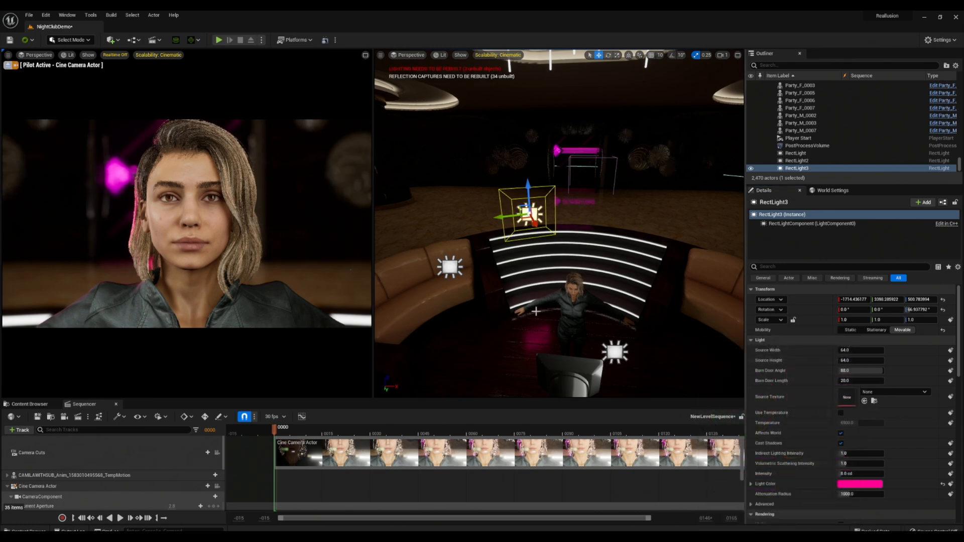
Step: Reposition the pink rect light closer behind Camila's shoulder and rotate it to about 40° around the vertical axis
left_click_drag(501, 217, 523, 215)
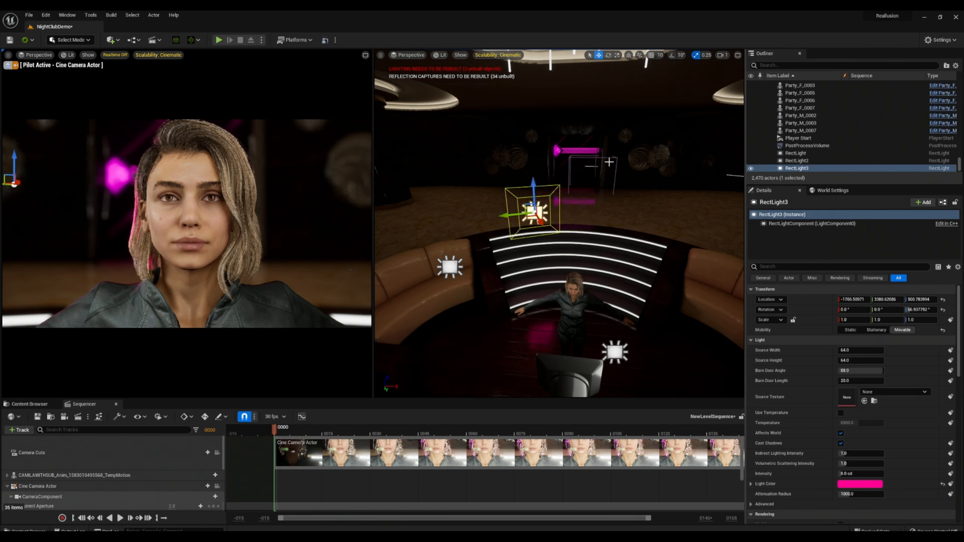
key("e")
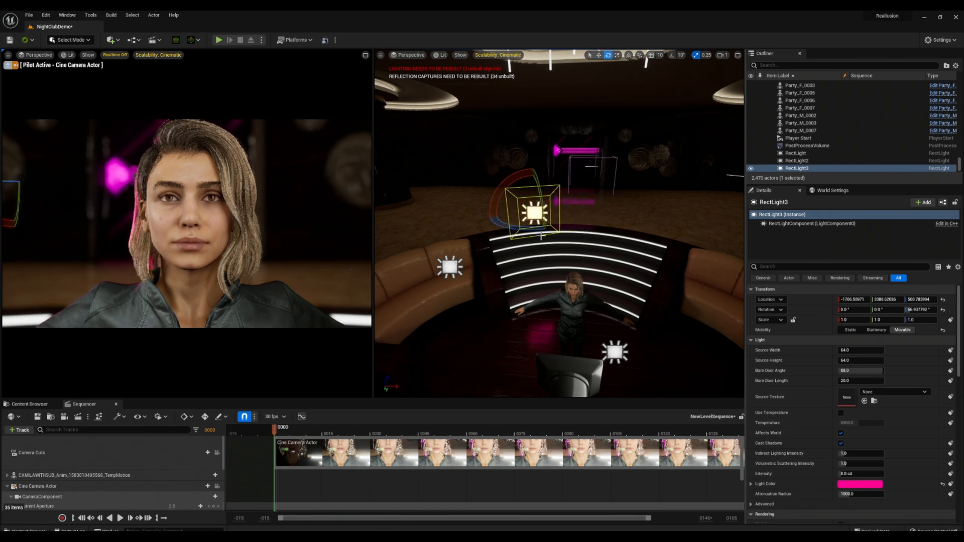
left_click_drag(538, 230, 537, 239)
key("w")
left_click_drag(528, 206, 548, 186)
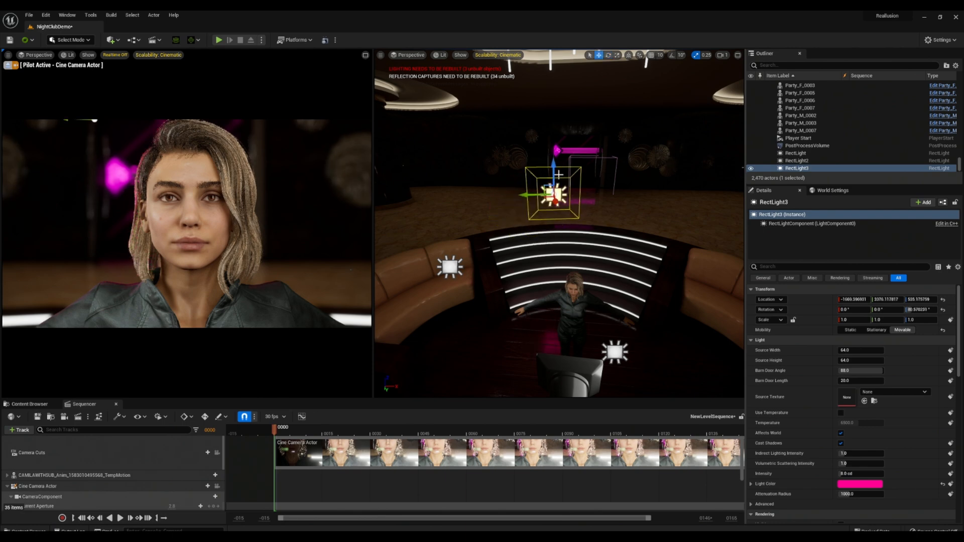
right_click_drag(558, 180, 564, 181)
left_click_drag(546, 174, 530, 254)
key("e")
key("w")
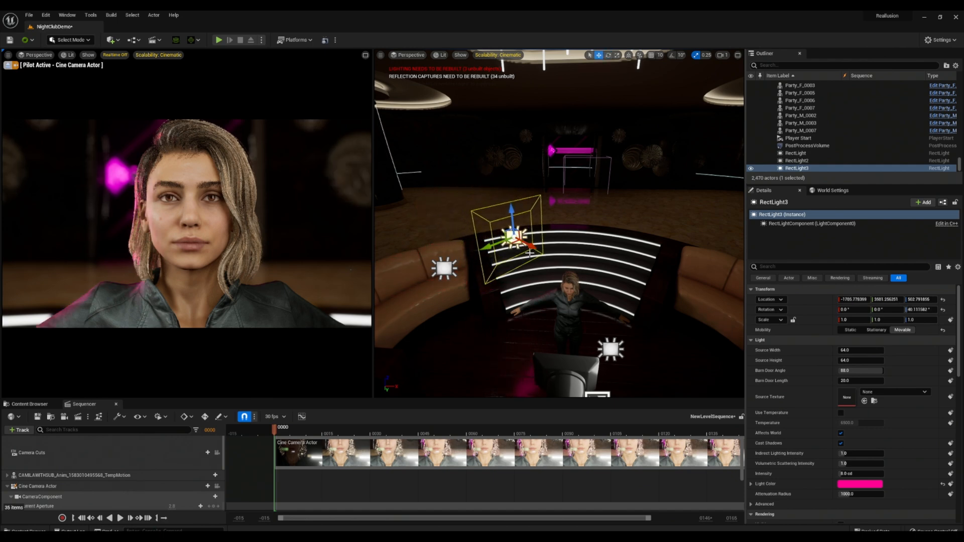
Step: Set the intensity of the white rect light RectLight2 to 4 cd and save the level
left_click(446, 274)
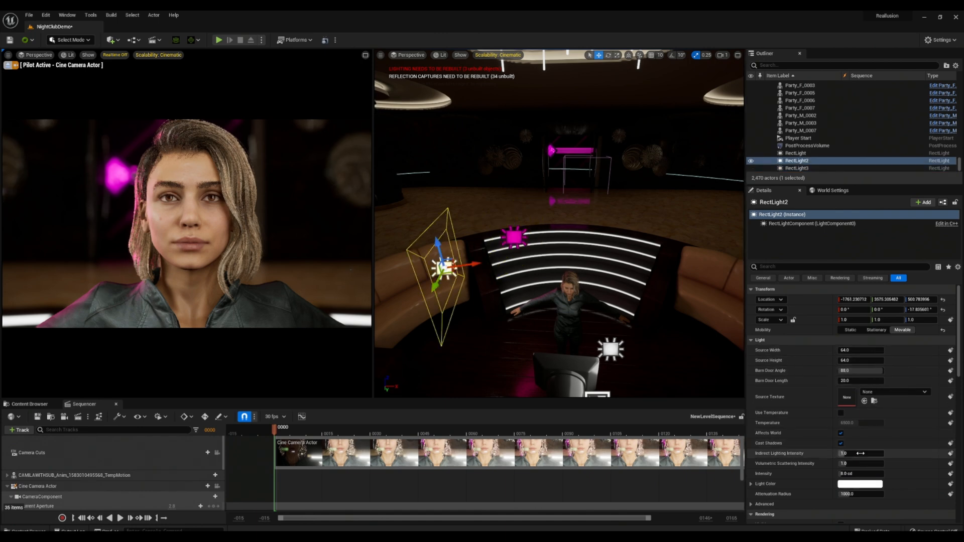
left_click(860, 473)
type("4")
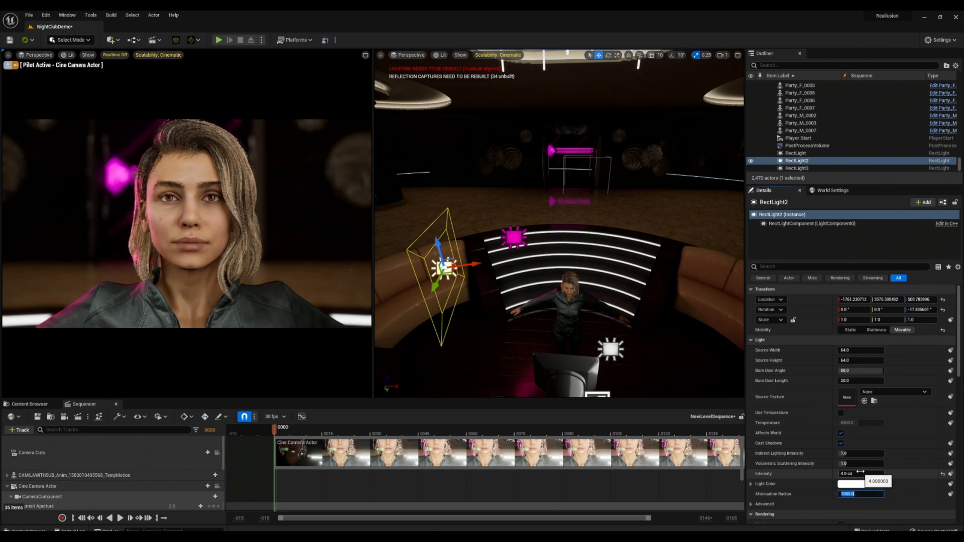
key("Tab")
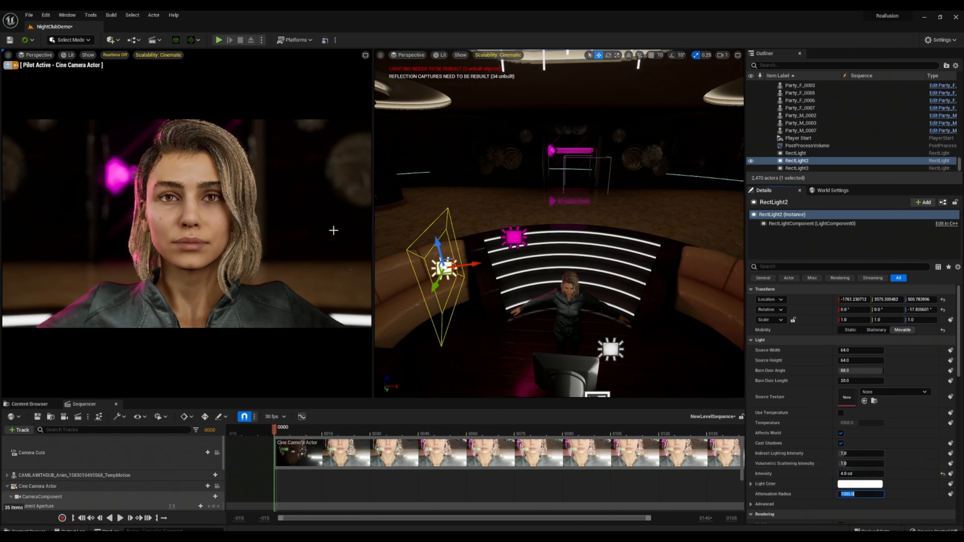
key("ctrl+s")
Step: Assign the T_Softbox_002 source texture to the first rect light, after trying T_Softbox_001, and move the light closer to Camila
right_click_drag(503, 221, 557, 220)
left_click(563, 268)
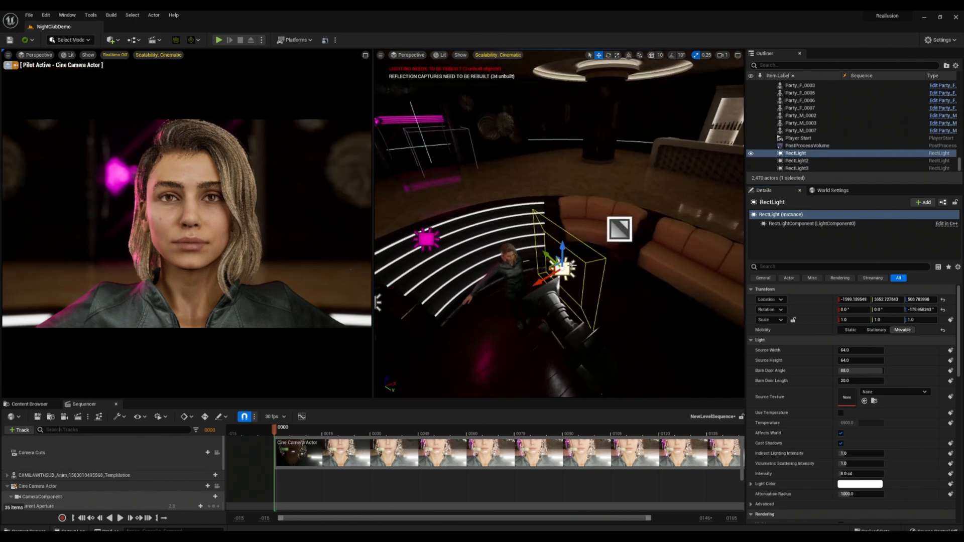
left_click(891, 393)
type("sol")
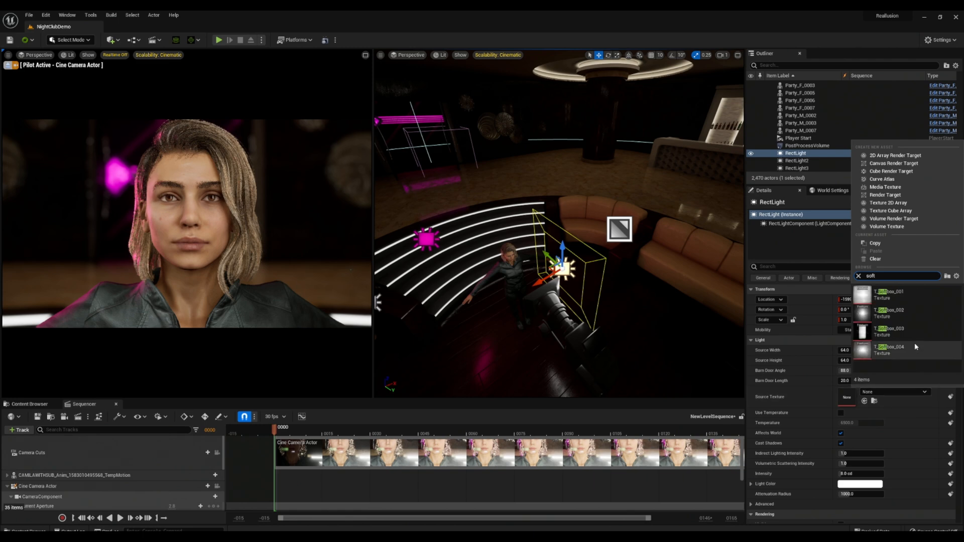
left_click(890, 297)
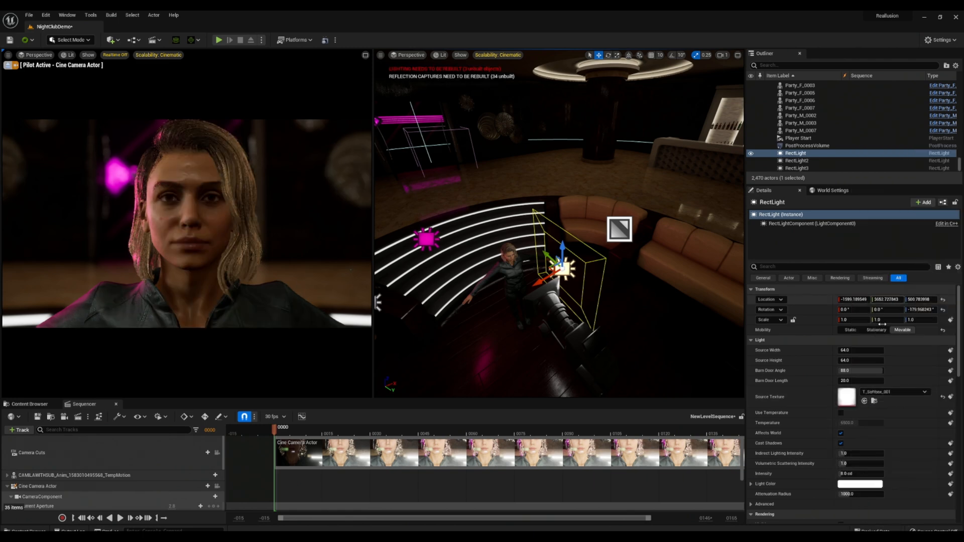
left_click(894, 392)
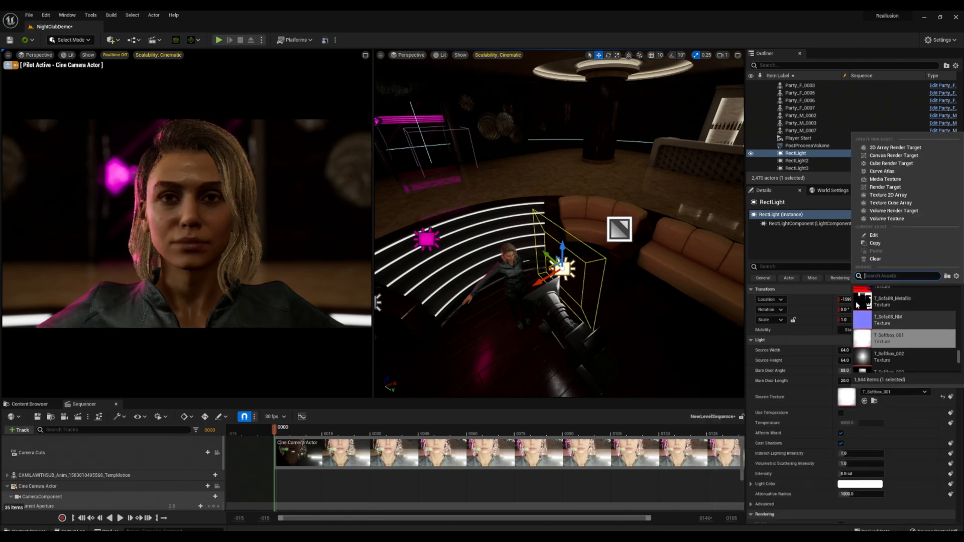
left_click(894, 357)
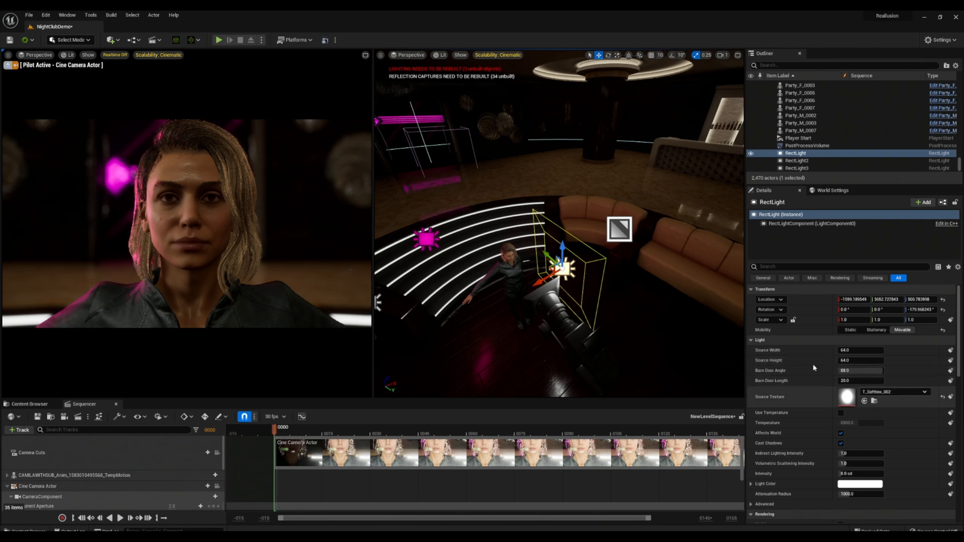
mouse_move(548, 257)
left_mouse_down()
mouse_move(519, 232)
mouse_move(542, 254)
mouse_move(534, 269)
mouse_move(551, 242)
left_mouse_up()
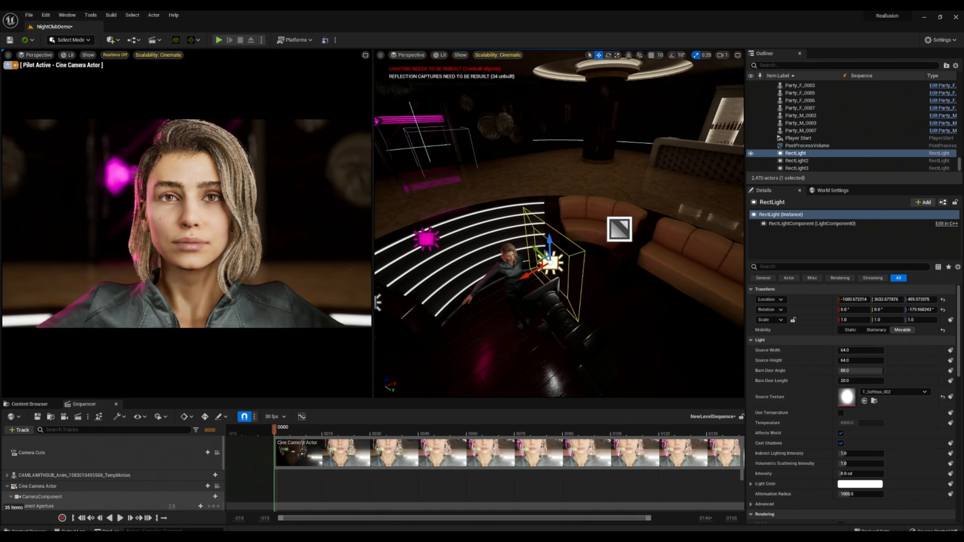
Step: Reduce the intensity of RectLight2 to 2 cd and fine-tune it from there
right_click_drag(447, 314, 421, 314)
left_click(418, 276)
left_click(847, 473)
type("2")
key("Tab")
left_click_drag(858, 472, 850, 472)
Step: Fine-tune the position of RectLight2 and nudge the softbox-textured rect light slightly along its horizontal axis
left_click_drag(439, 266, 458, 261)
right_click_drag(458, 263, 457, 263)
left_click(582, 263)
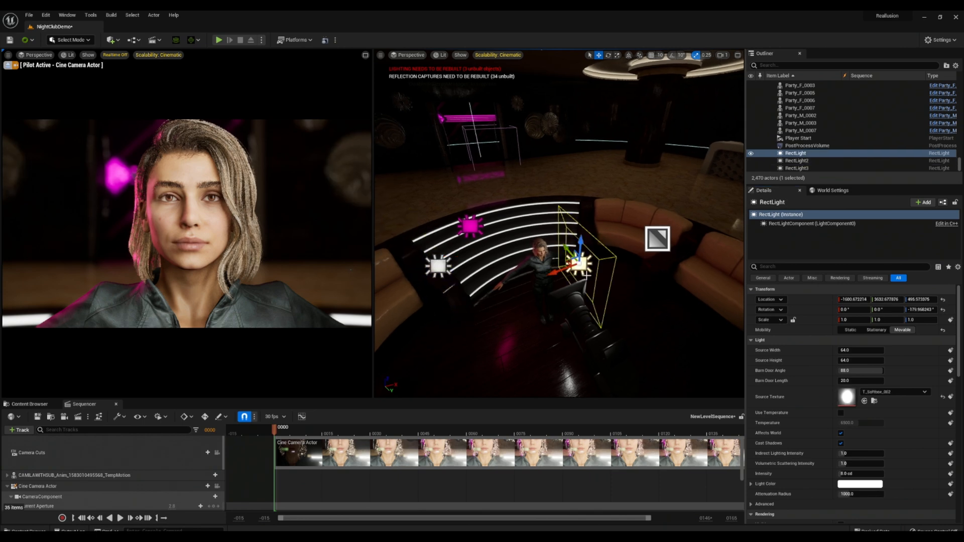
left_click_drag(567, 248, 568, 251)
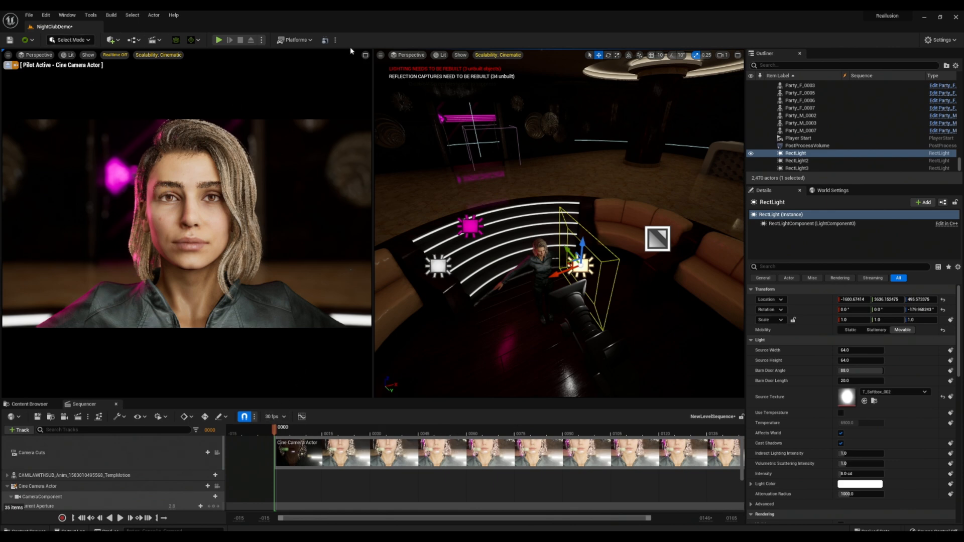
Step: Switch to a one-pane layout with a cinematic viewport looking through the Cine Camera Actor
left_click(8, 55)
left_click(8, 54)
left_click(8, 54)
mouse_move(96, 212)
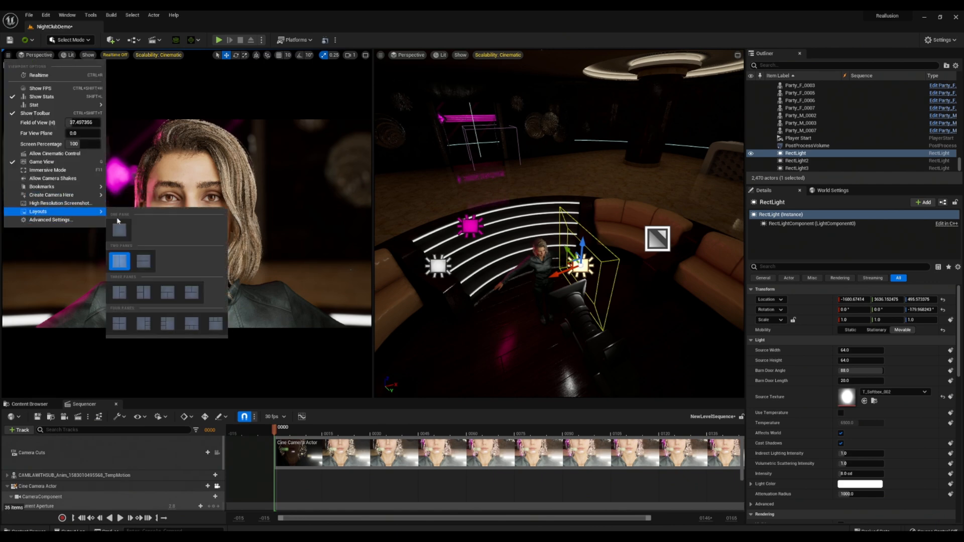
left_click(119, 230)
left_click(49, 56)
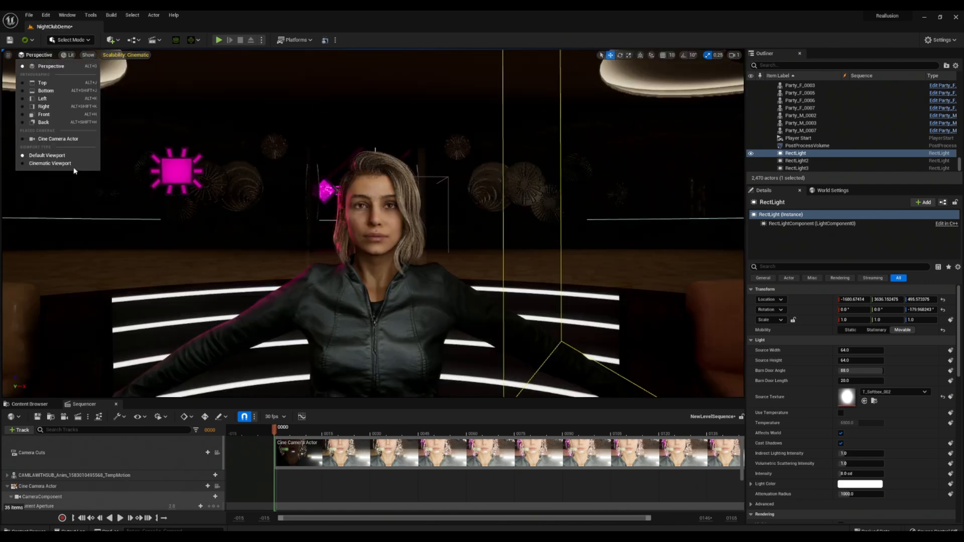
left_click(76, 164)
left_click(40, 57)
left_click(58, 142)
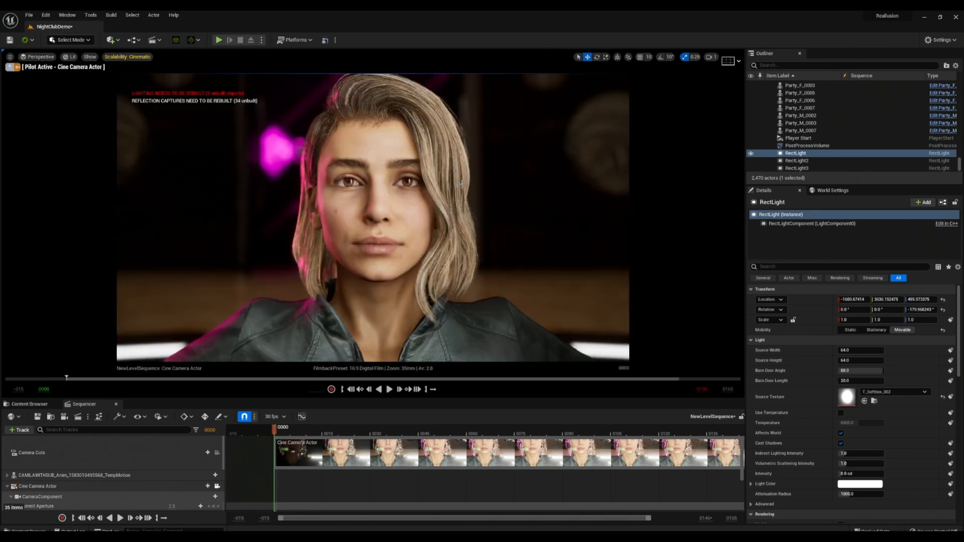
Step: Build the level's reflection captures
left_click(796, 168)
left_click(797, 154)
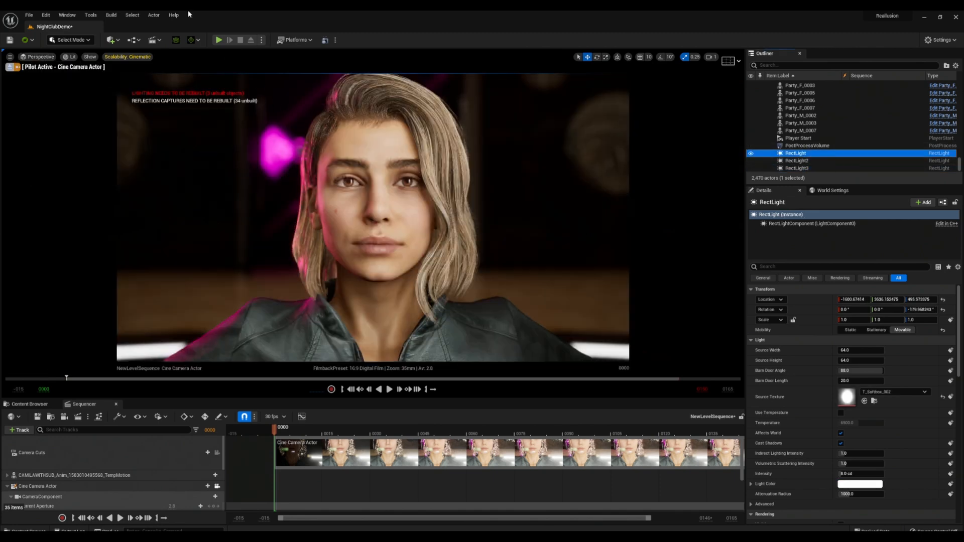
left_click(111, 15)
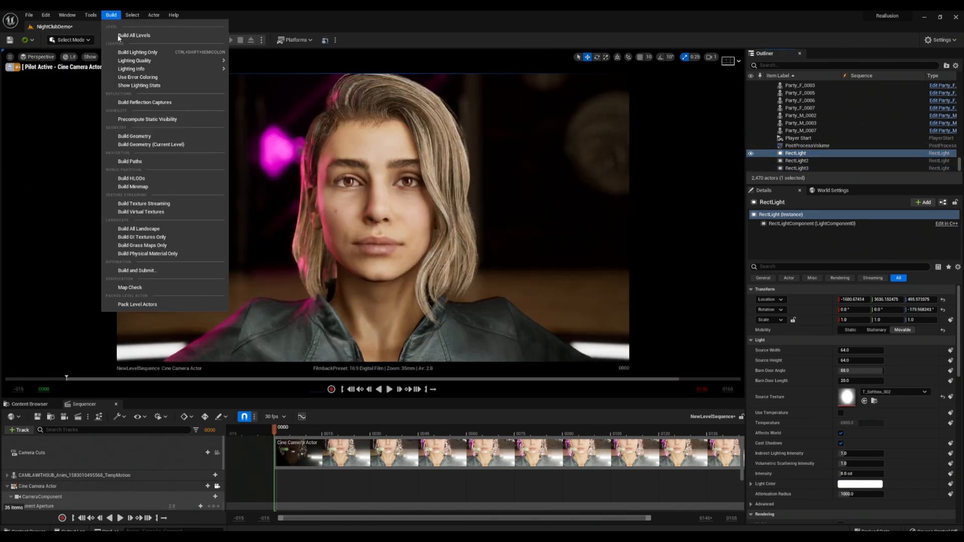
left_click(151, 104)
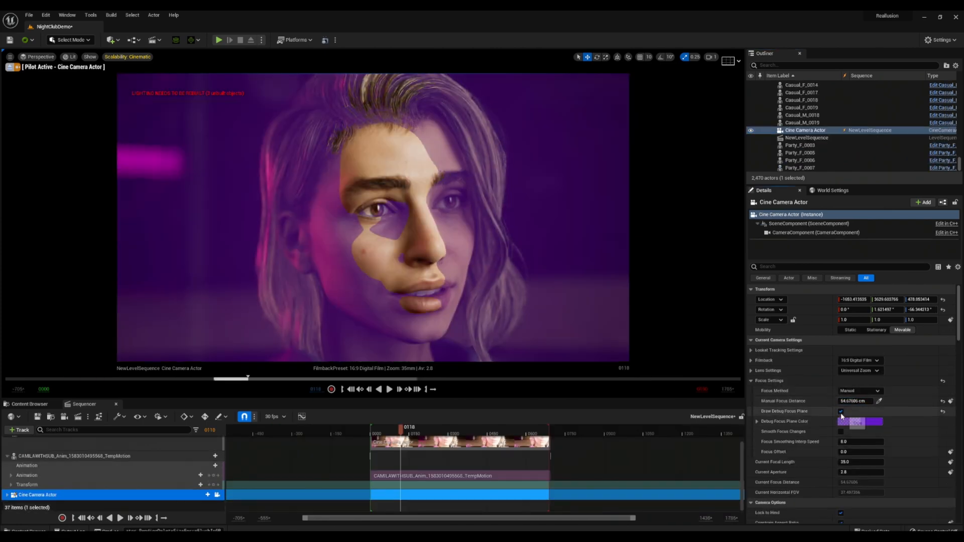
Step: Turn off the cine camera's debug focus plane and play back the animated shot from near its start
left_click(841, 412)
left_click(382, 434)
key("space")
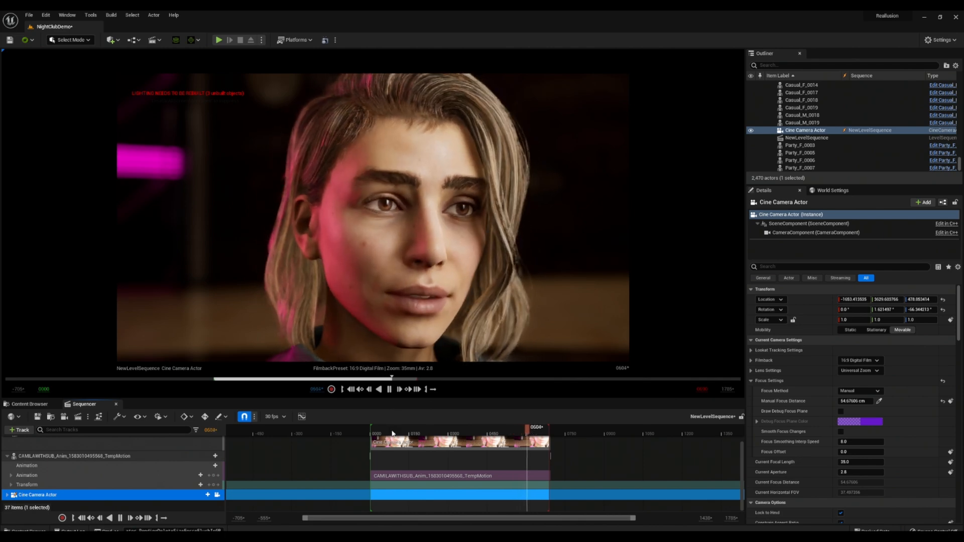
left_click(393, 432)
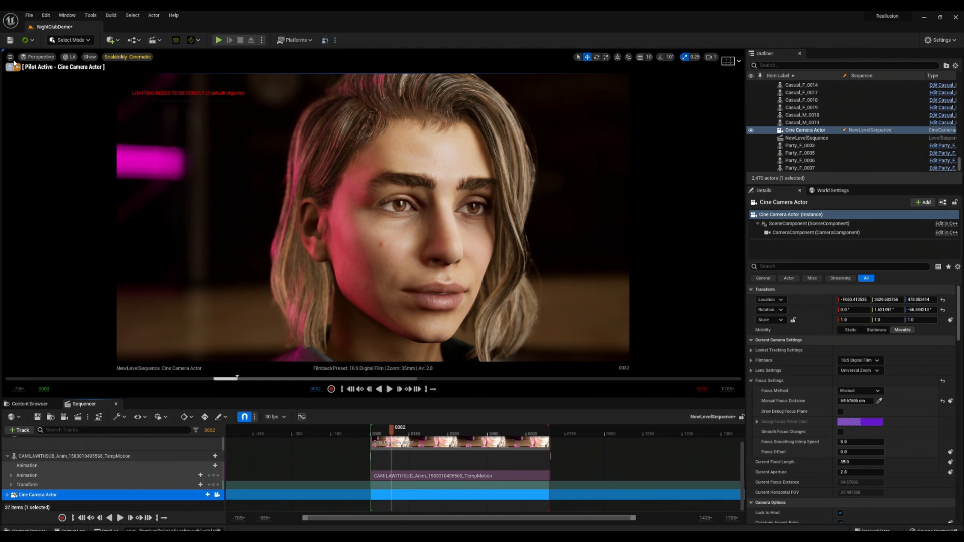
Step: Set the cinematic viewport's screen percentage to 200 and replay the sequence from near its start
left_click(10, 57)
left_click(104, 164)
left_click(10, 57)
left_click(70, 145)
type("200")
key("Return")
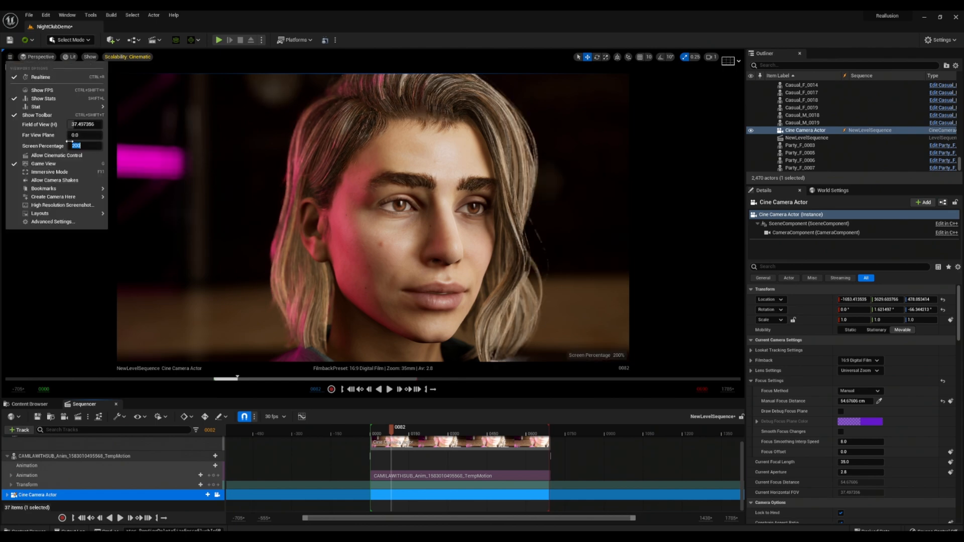
left_click(581, 474)
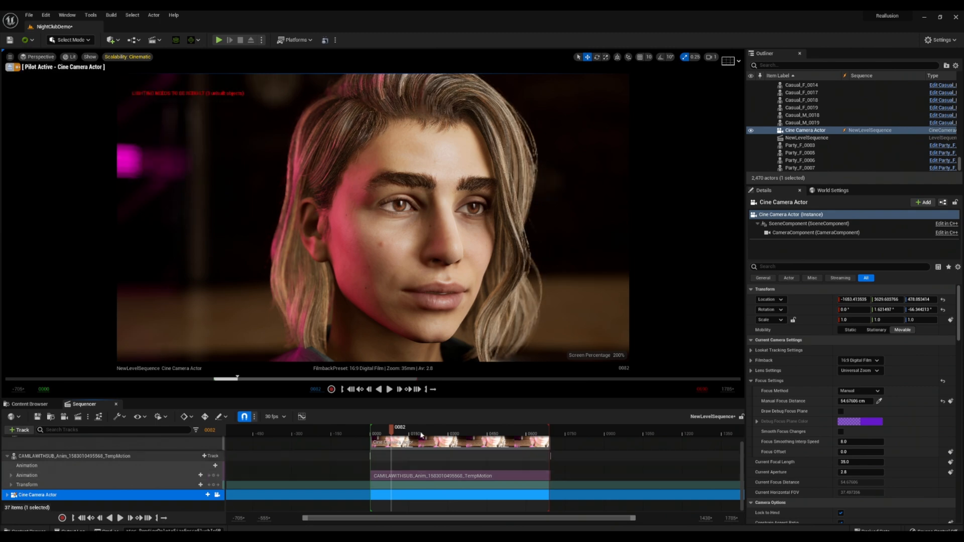
left_click(384, 433)
key("space")
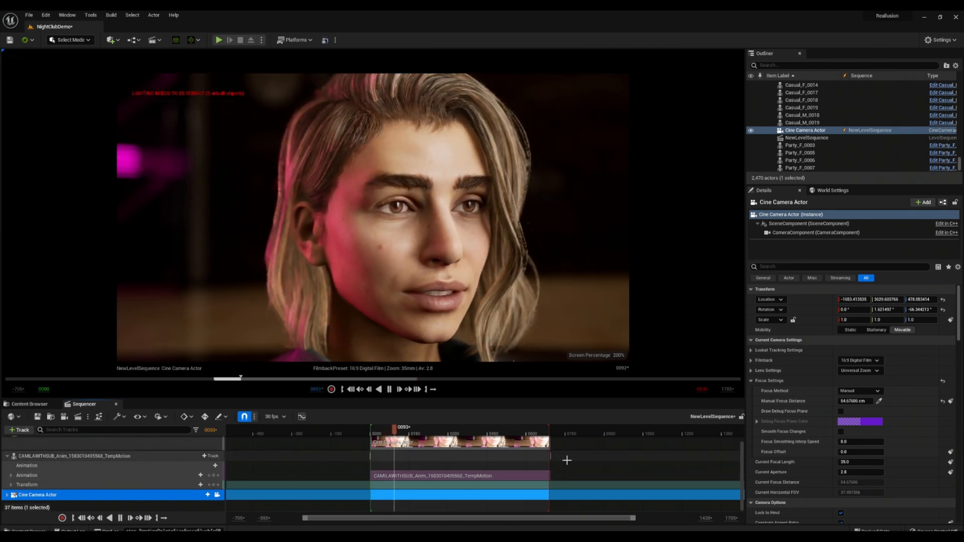